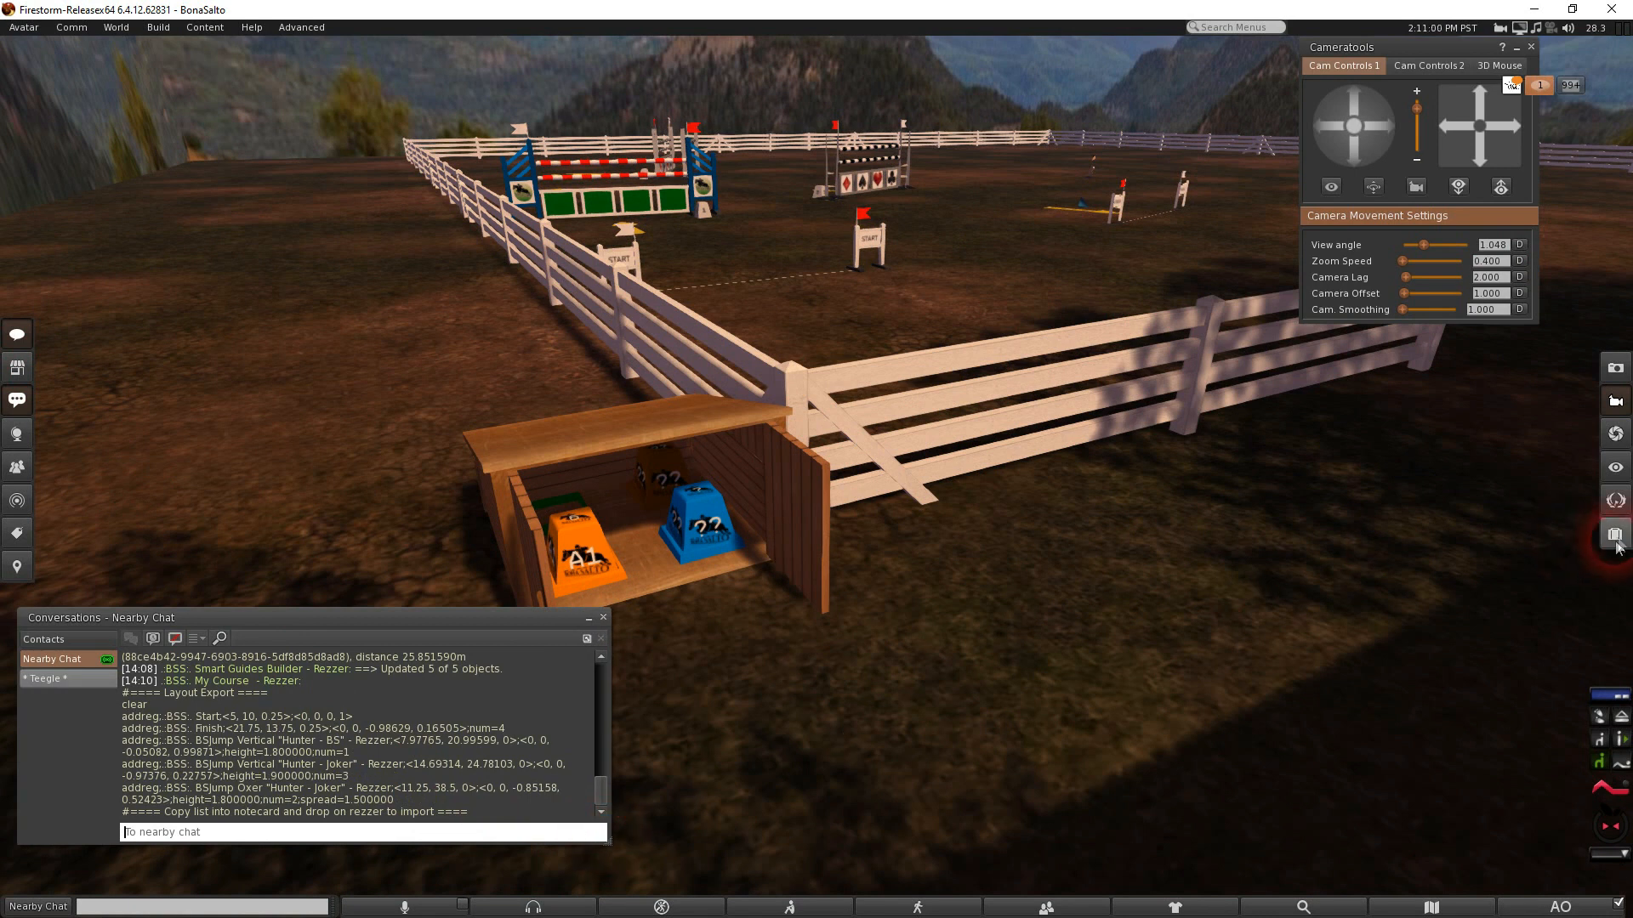
# Create a notecard named "Layout MiniCourse01" in the inventory's Objects folder
pyautogui.click(1615, 534)
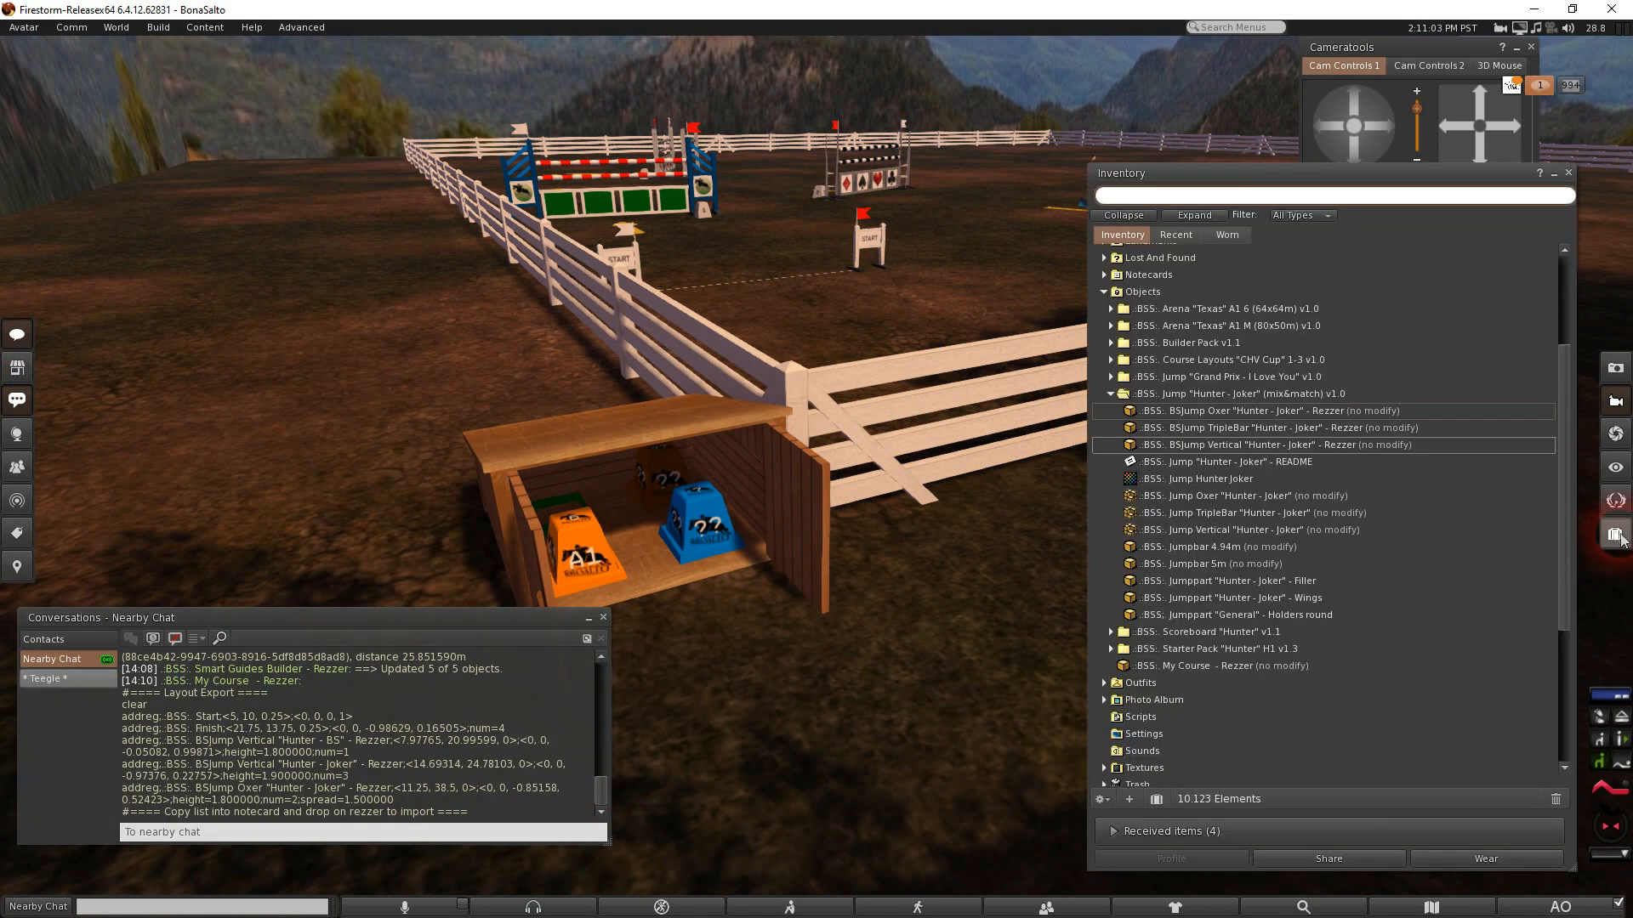
pyautogui.click(1110, 394)
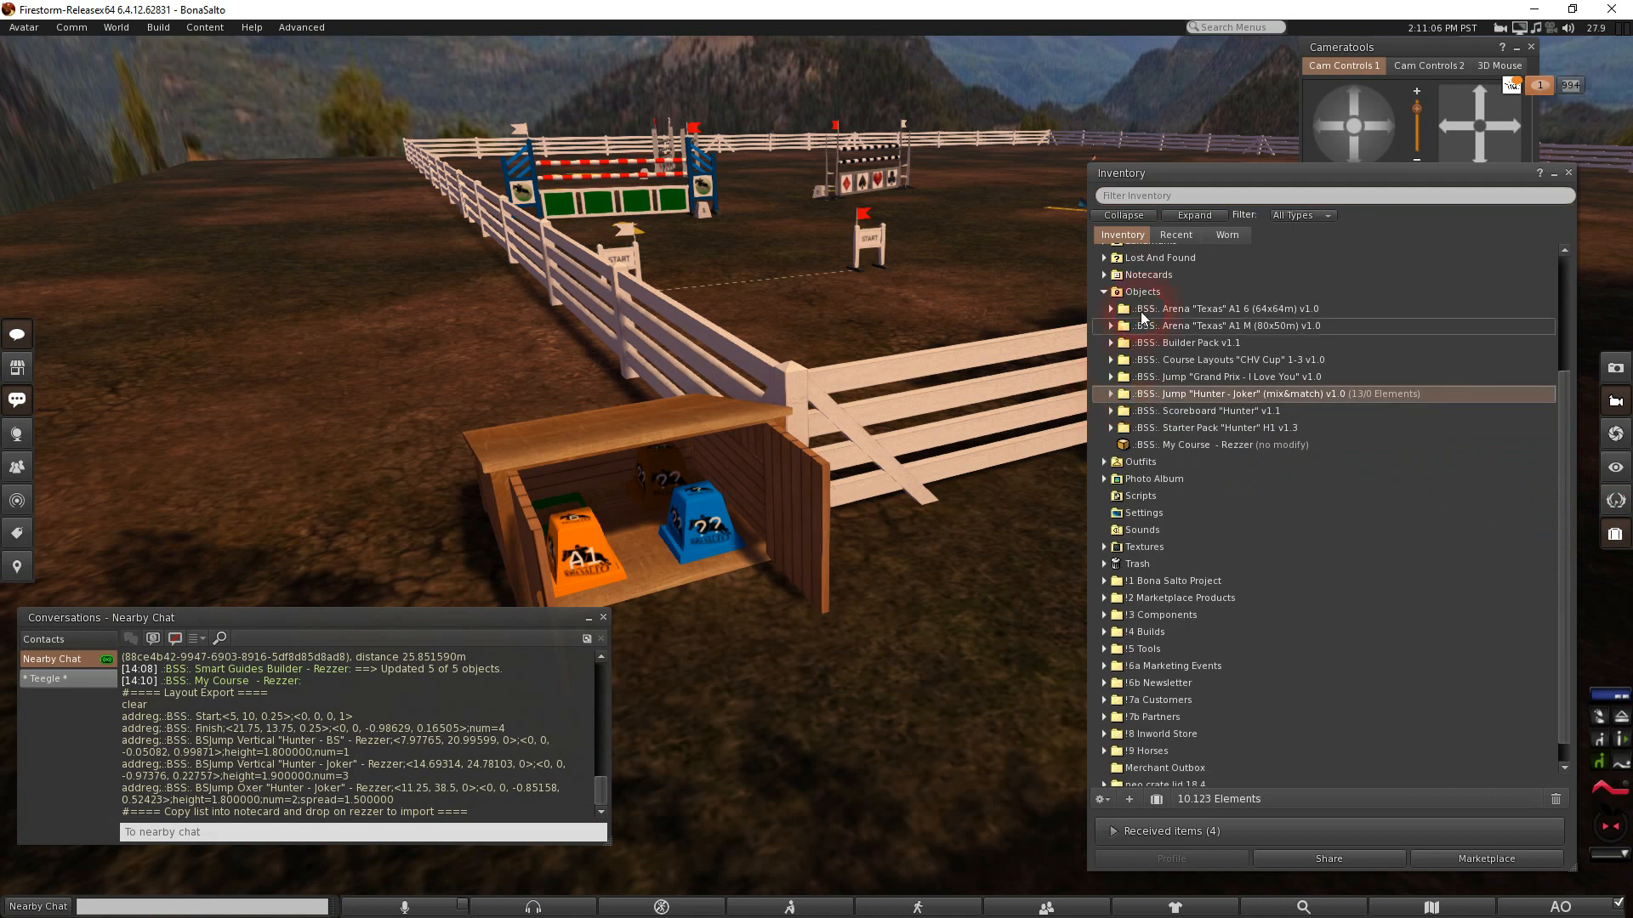
pyautogui.click(1146, 293)
pyautogui.rightClick(1148, 292)
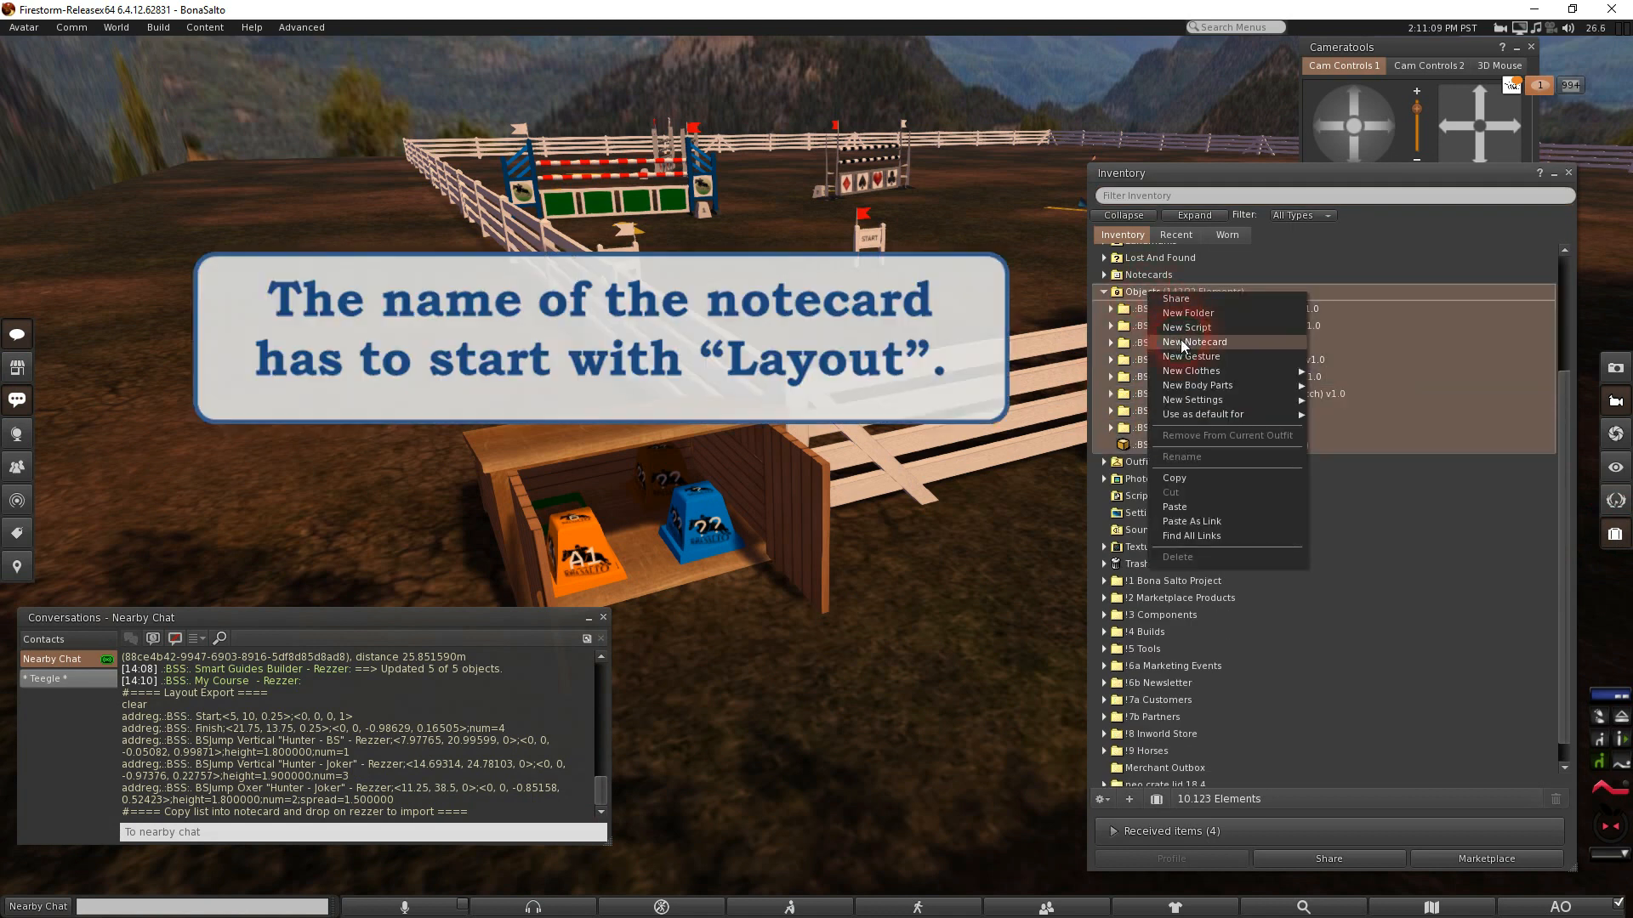
pyautogui.click(1183, 342)
pyautogui.write('Lay')
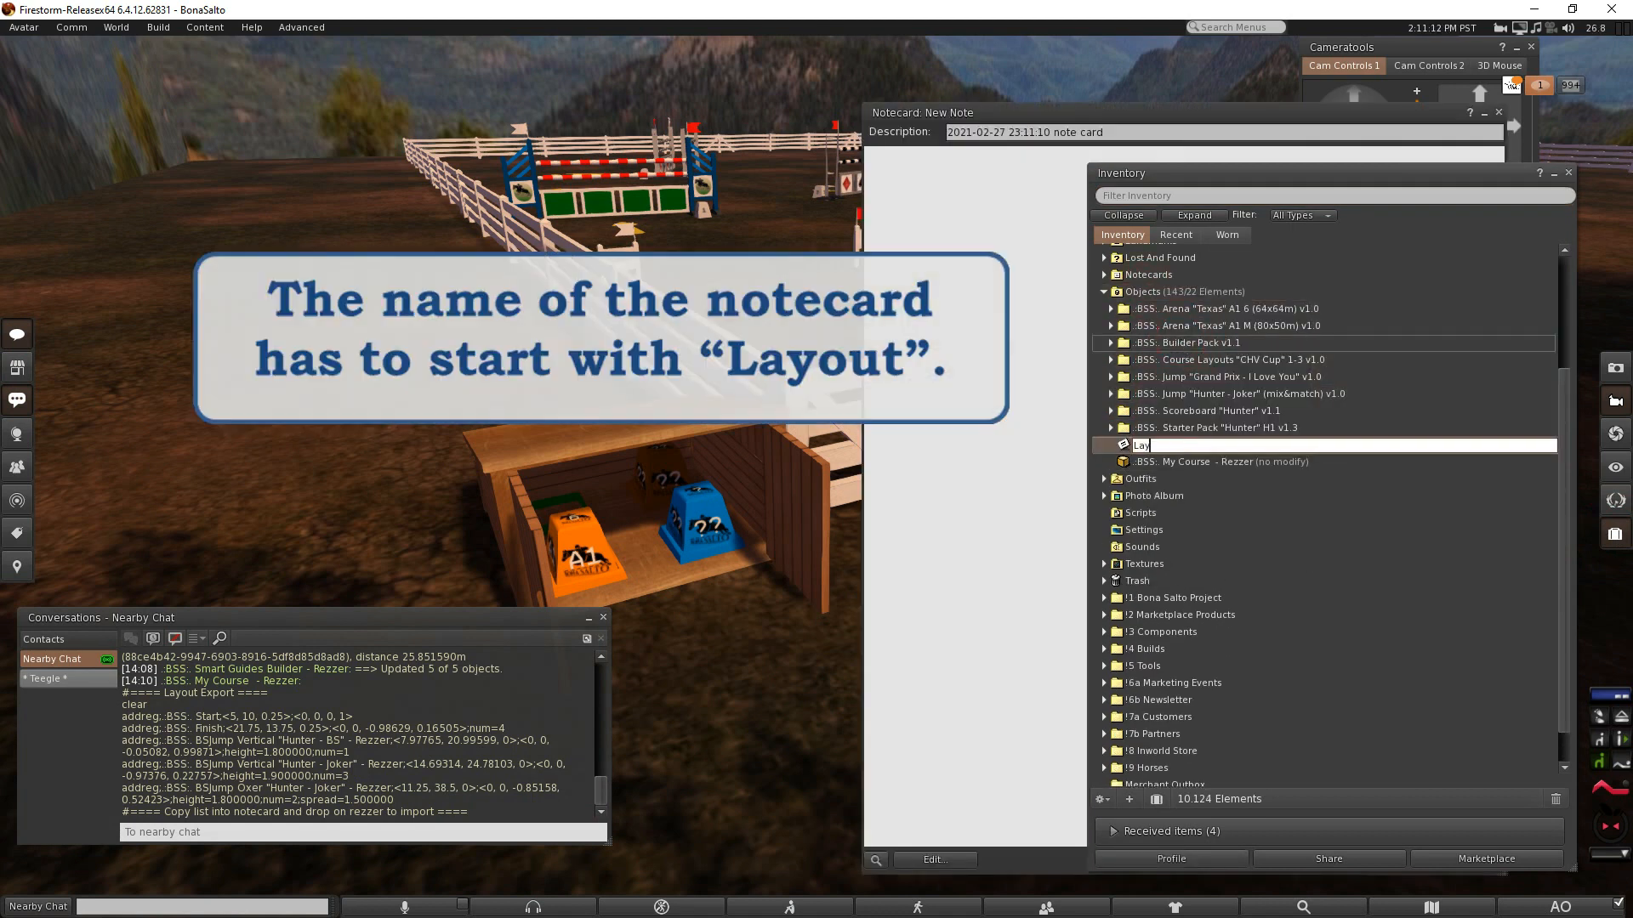
pyautogui.write('out')
pyautogui.write('MiniCourse01')
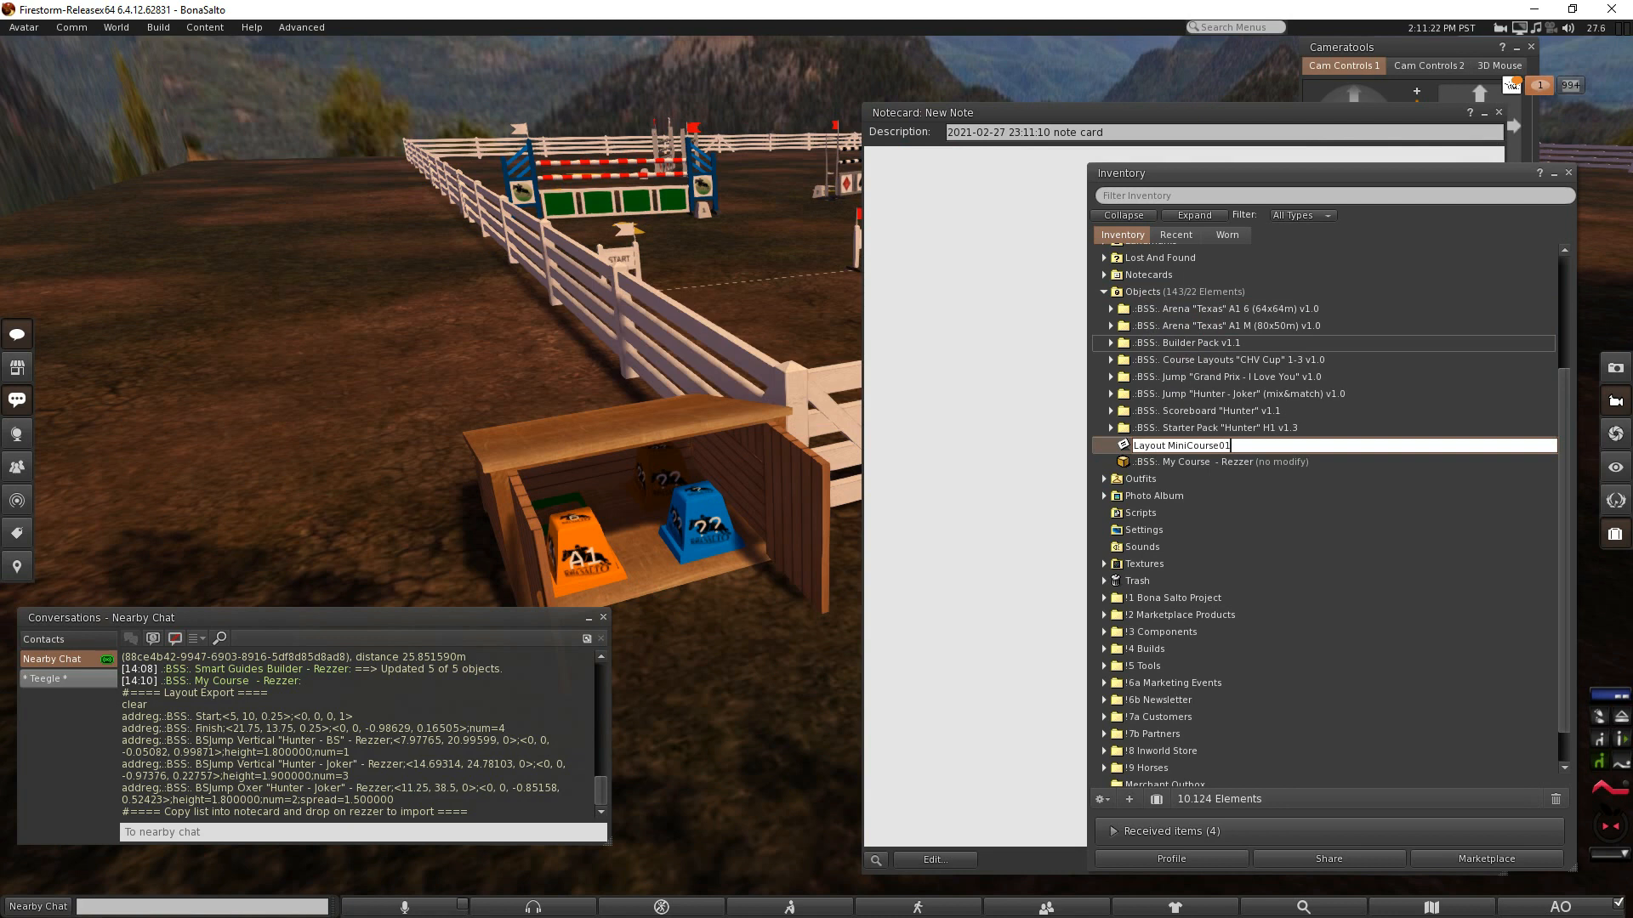
pyautogui.click(1184, 345)
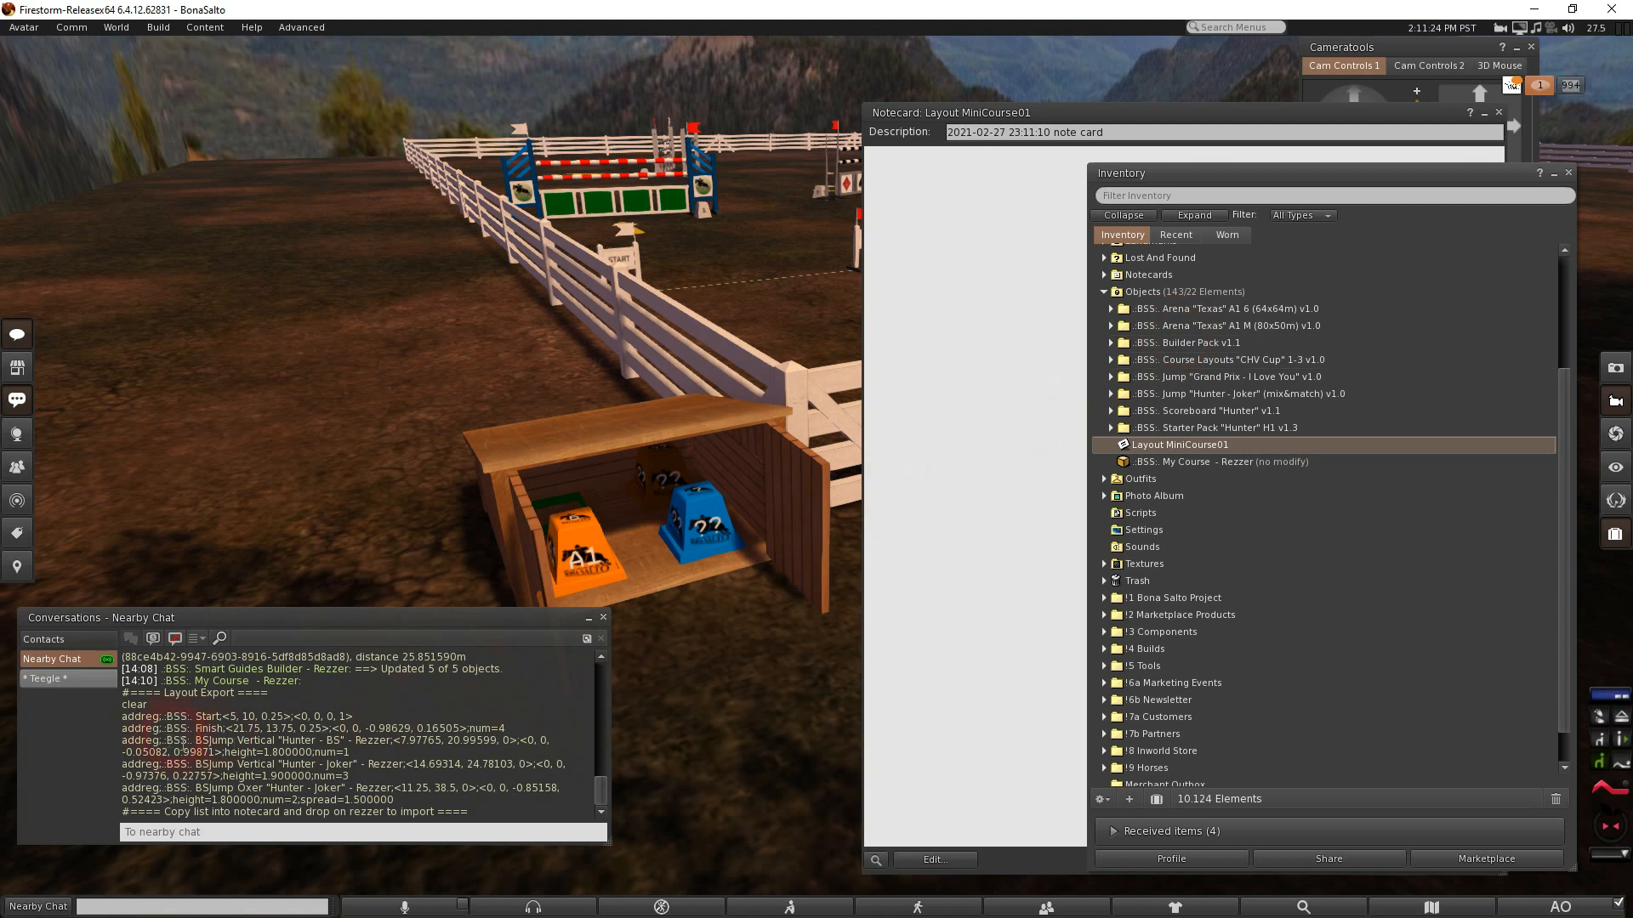
# Copy the whole layout export from nearby chat into the Layout MiniCourse01 notecard and widen the notecard window so each entry fits one line
pyautogui.moveTo(127, 696); pyautogui.dragTo(491, 821)
pyautogui.hotkey('ctrl', 'c')
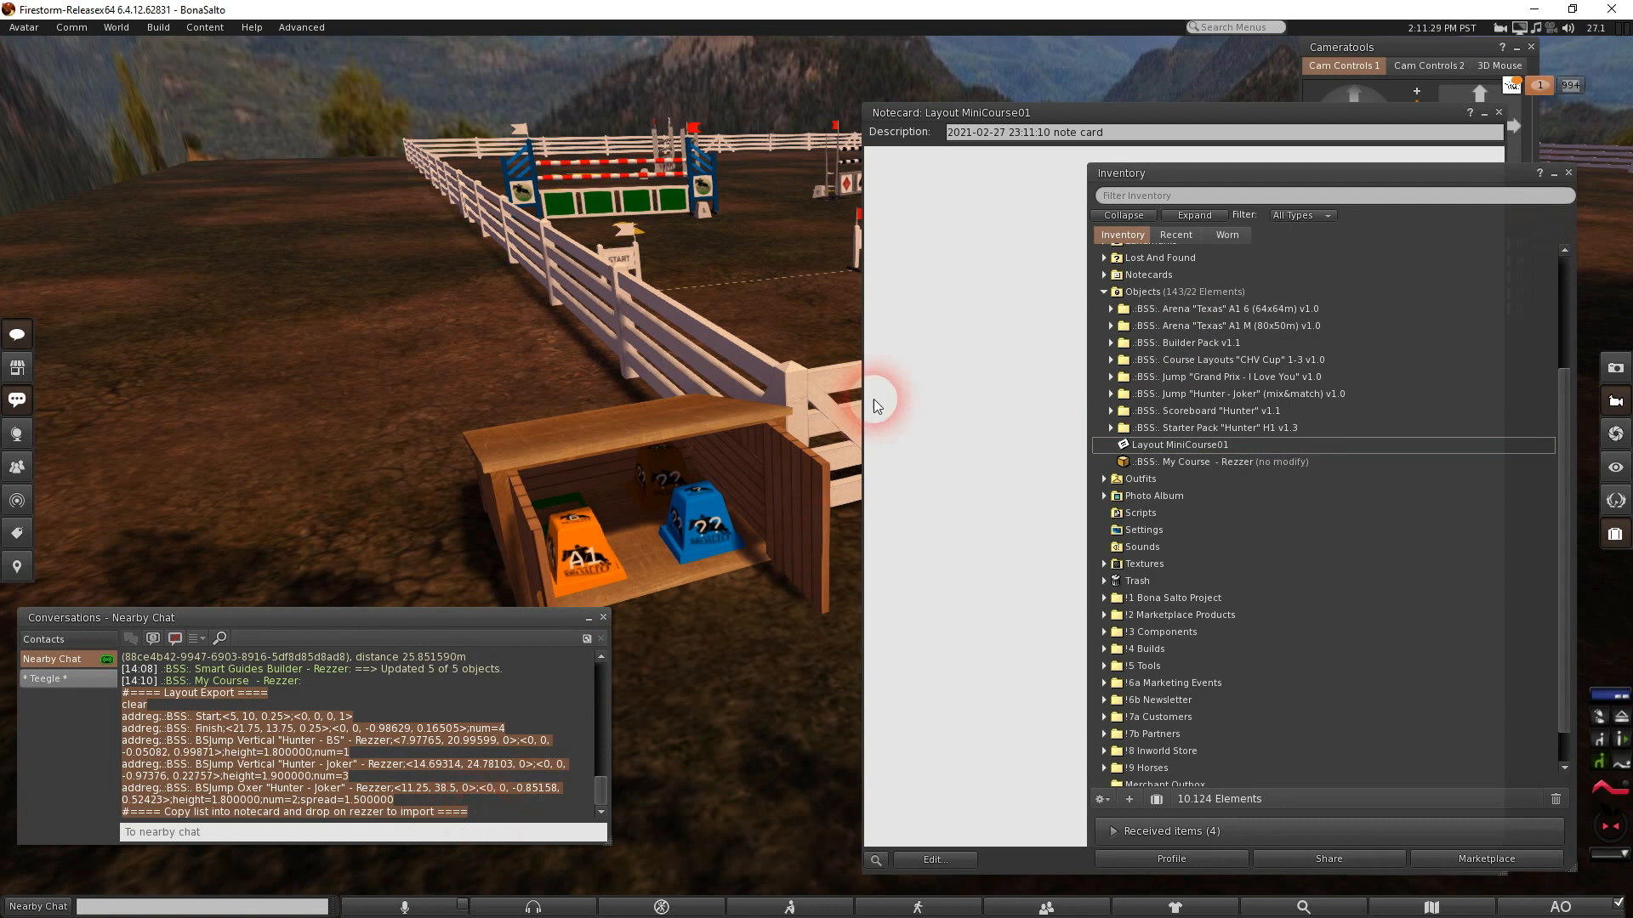
pyautogui.click(887, 168)
pyautogui.hotkey('ctrl', 'v')
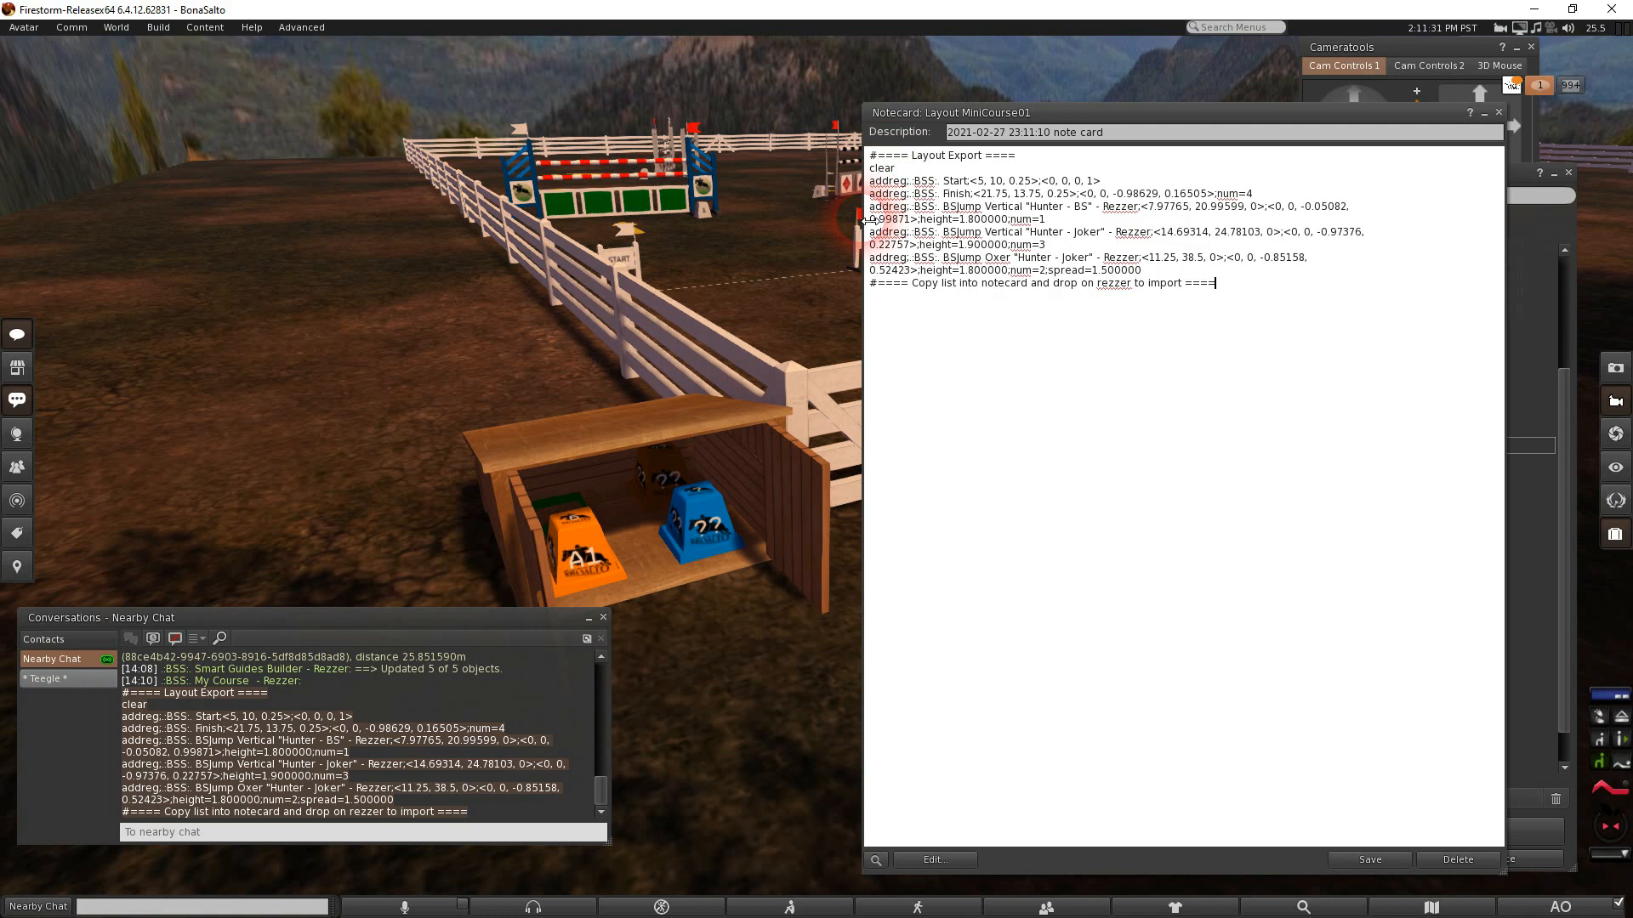
pyautogui.moveTo(865, 220); pyautogui.dragTo(663, 220)
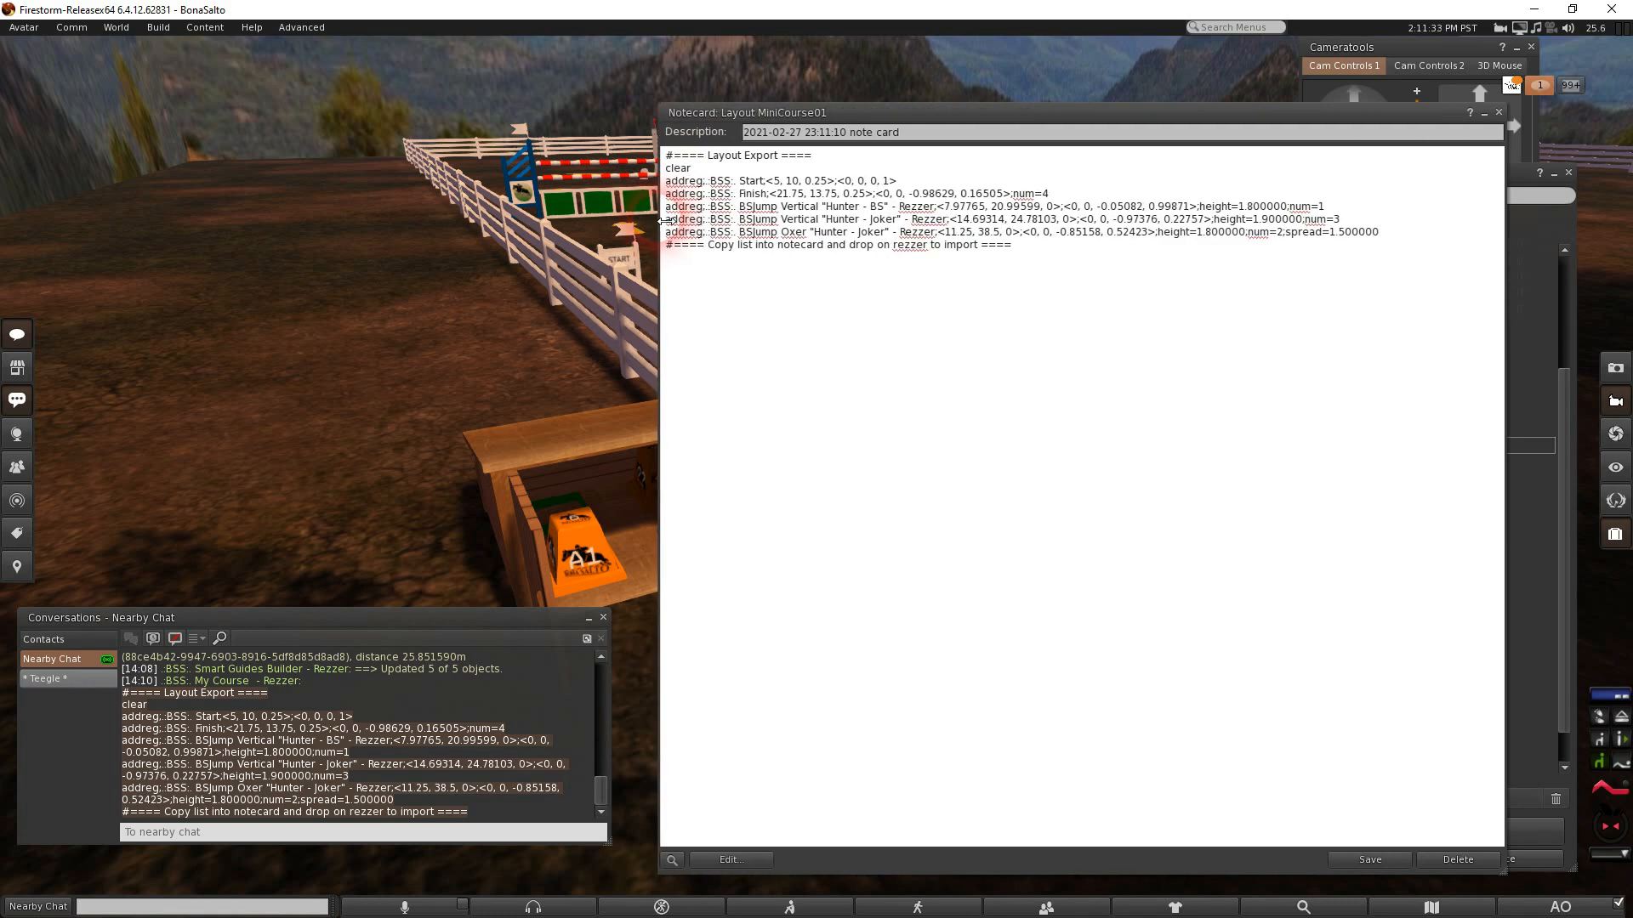
pyautogui.click(966, 375)
pyautogui.click(1018, 377)
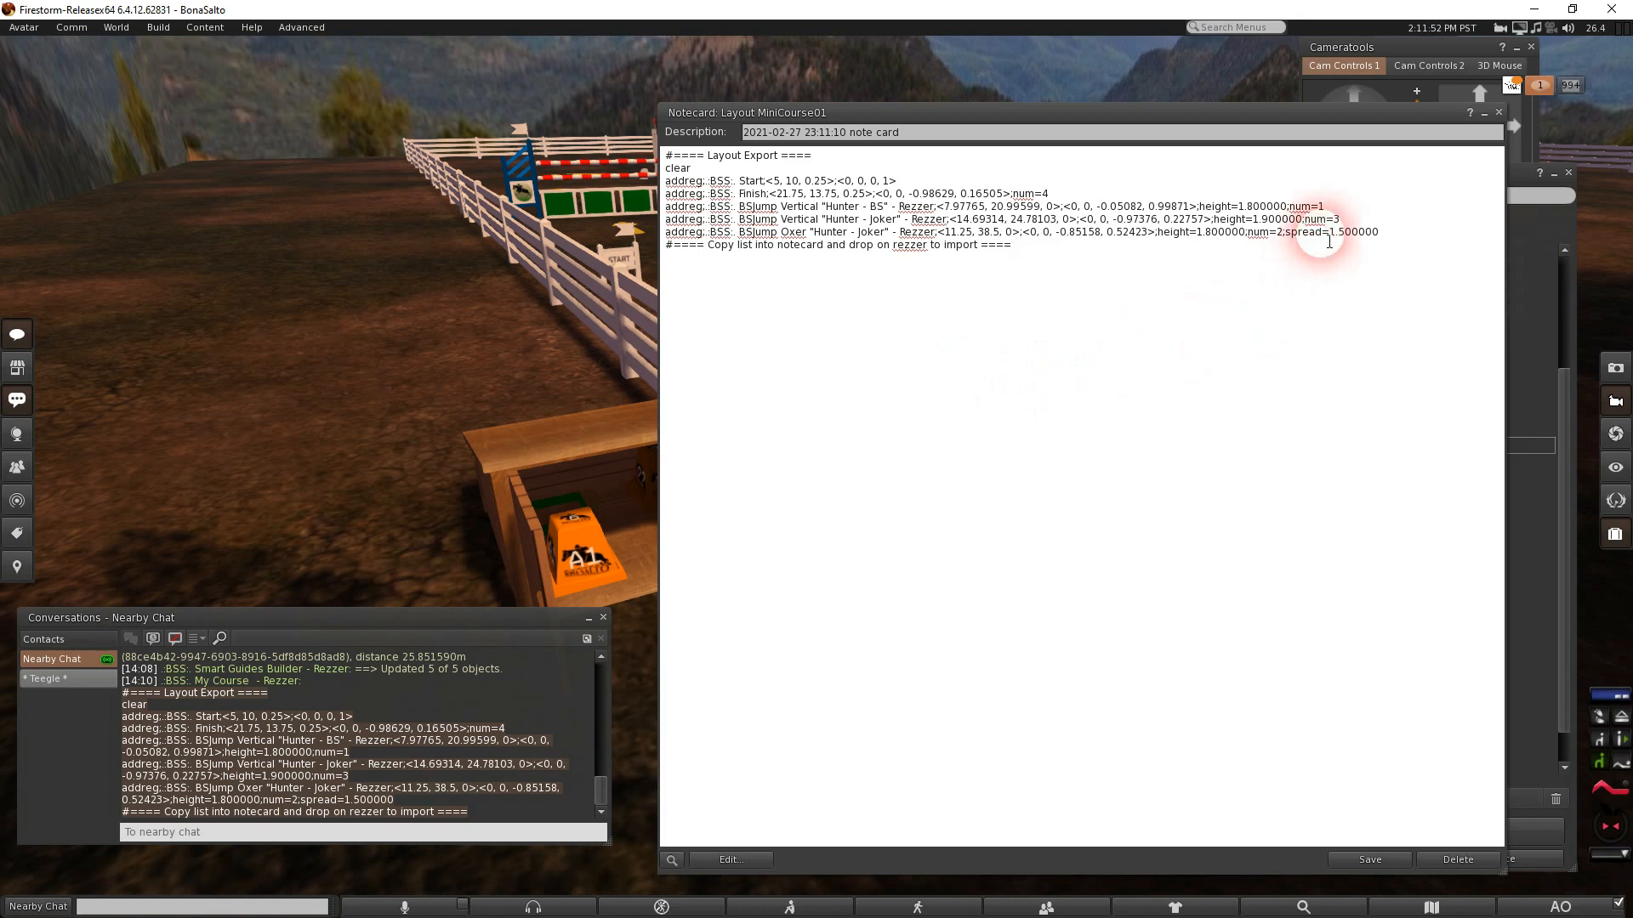
# Move the Oxer "Hunter - Joker" line above the Vertical "Hunter - Joker" line so the jumps are listed in number order
pyautogui.moveTo(1325, 206); pyautogui.dragTo(1297, 208)
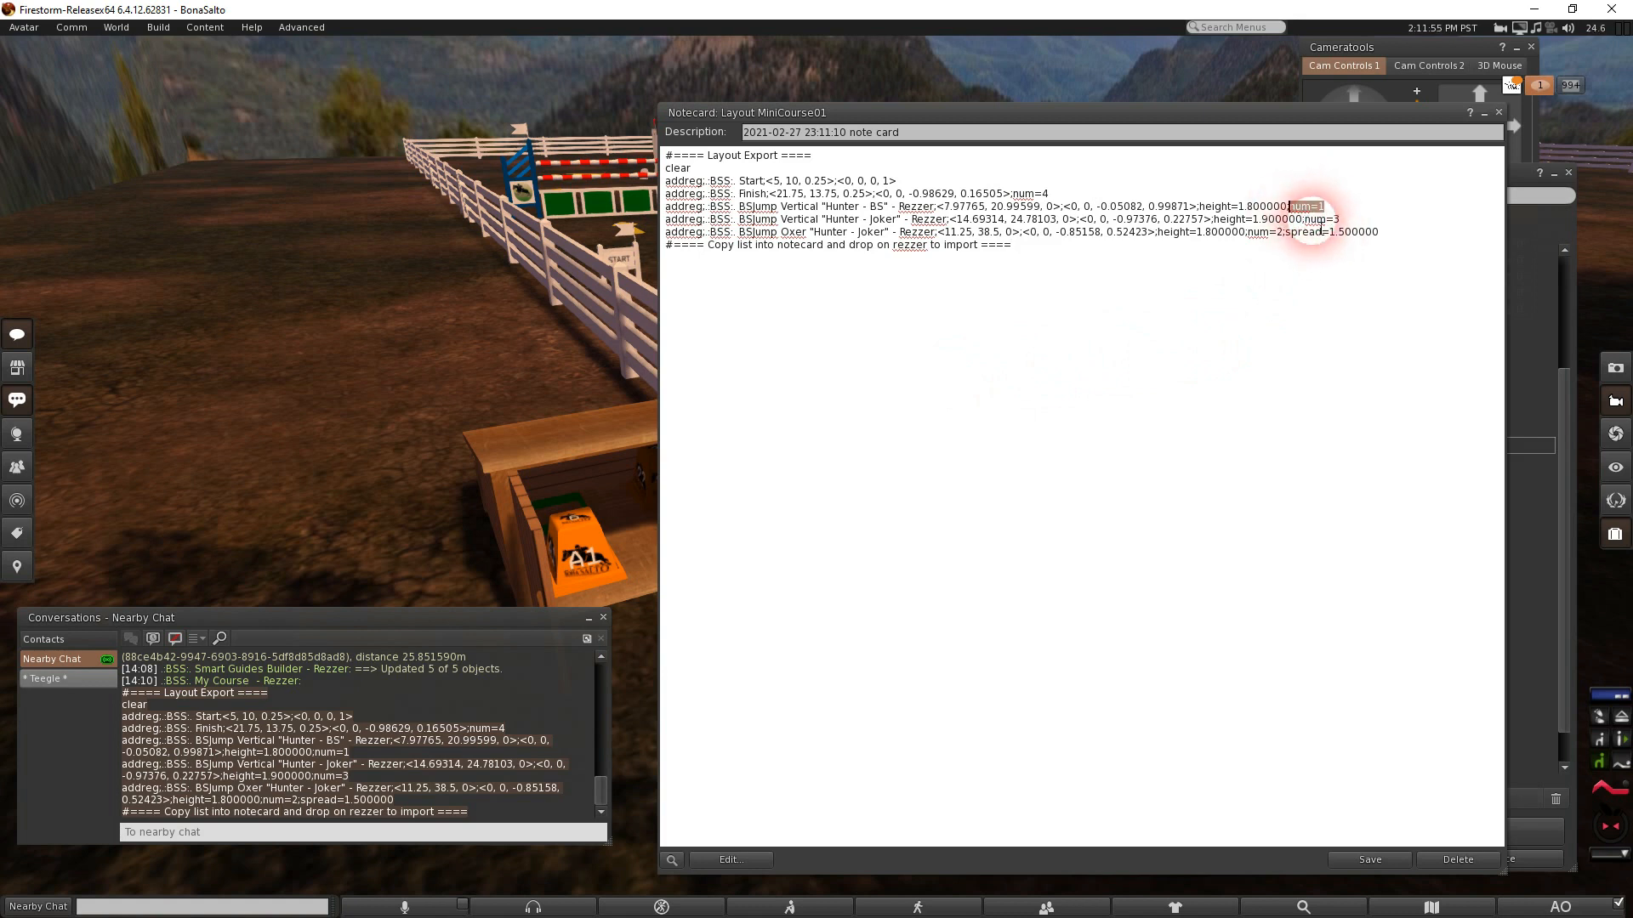
pyautogui.click(1333, 219)
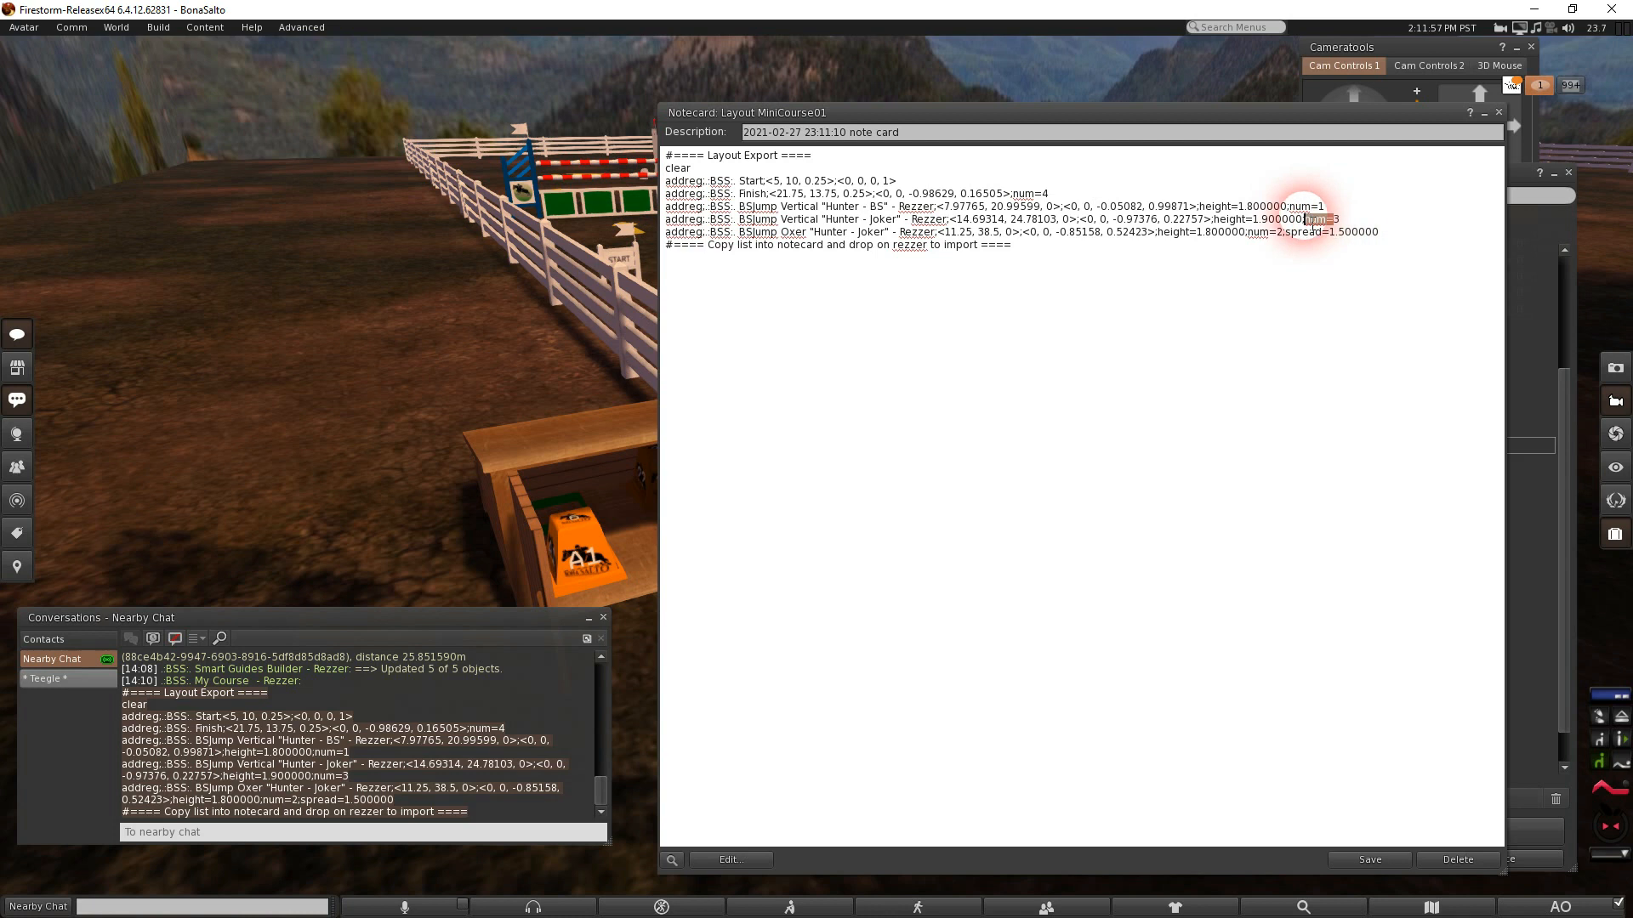
pyautogui.click(1361, 221)
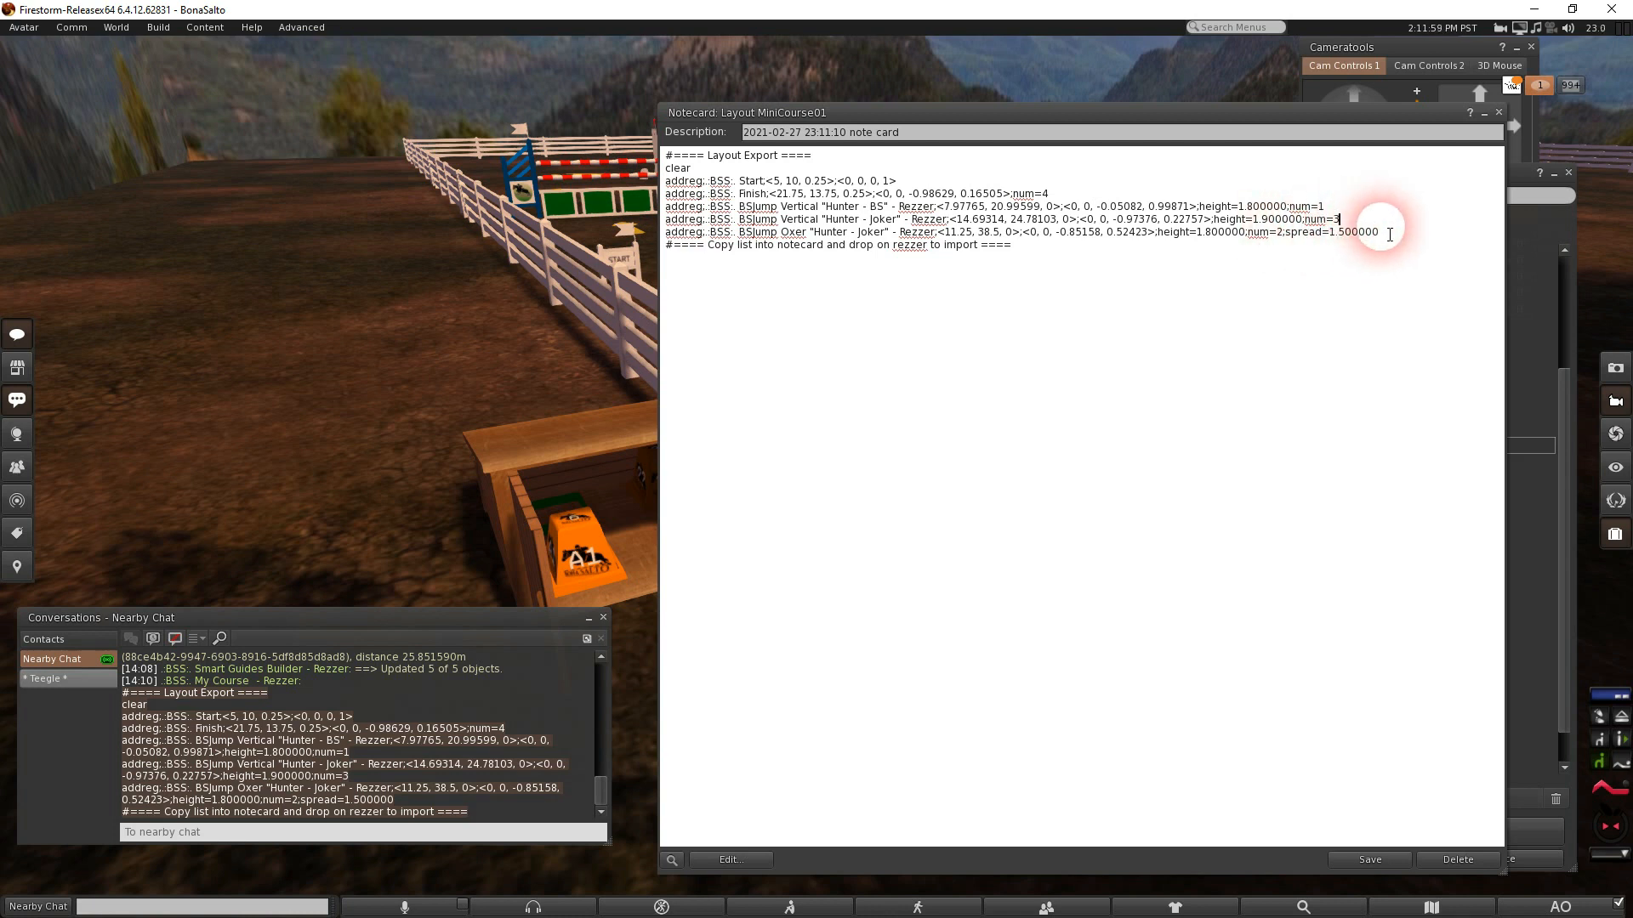
pyautogui.hotkey('shift', 'Down')
pyautogui.hotkey('ctrl', 'c')
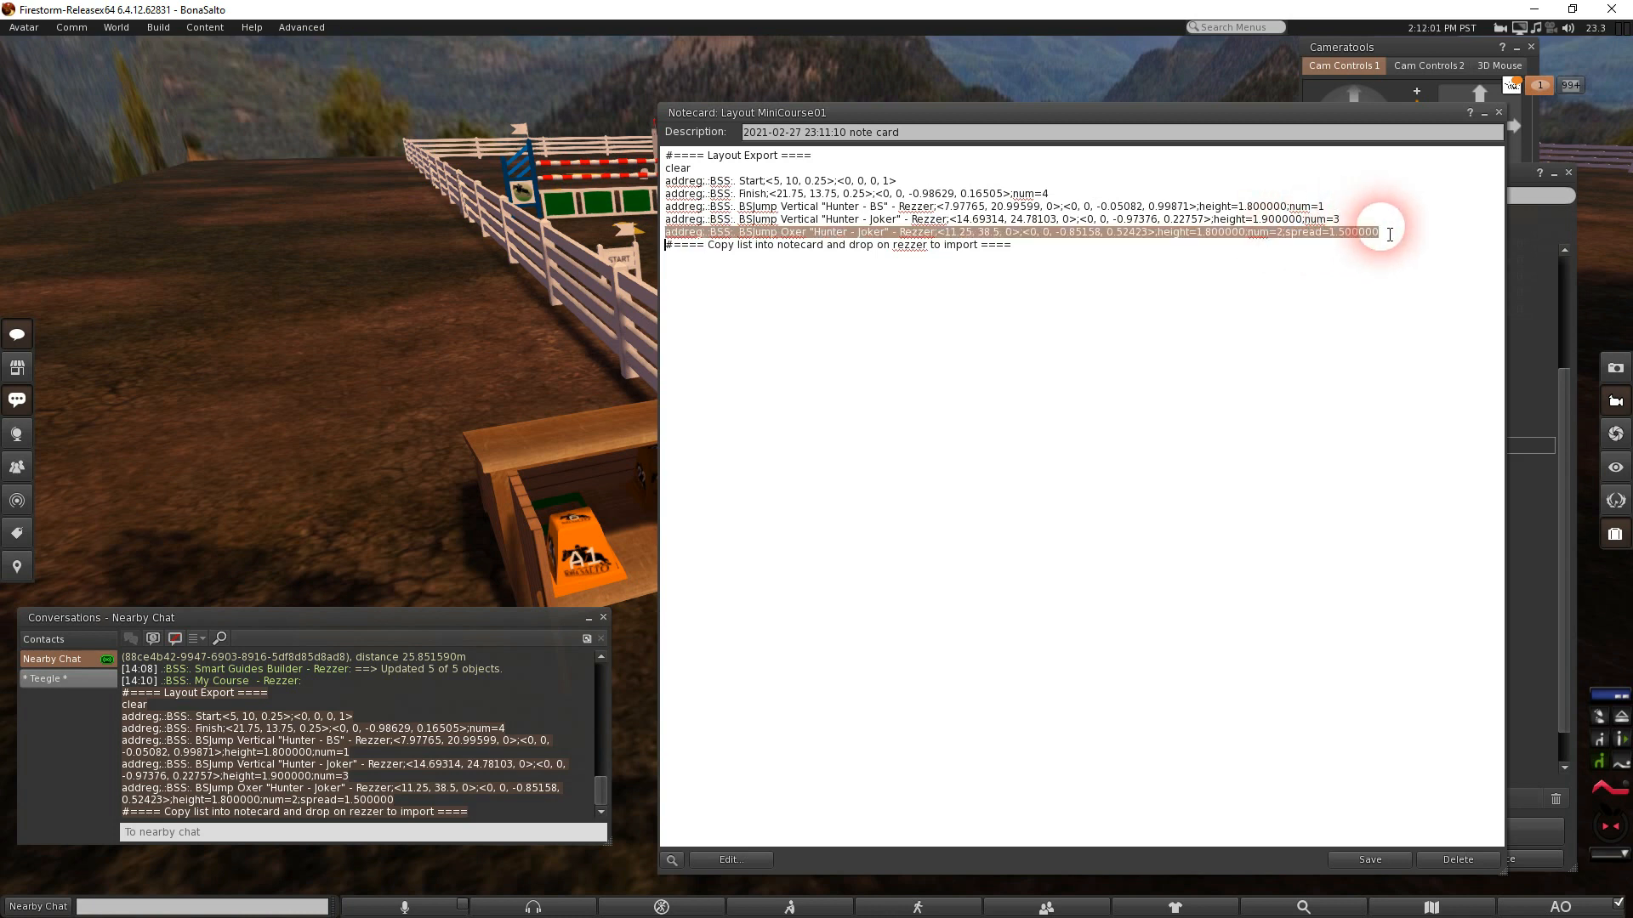
pyautogui.press('Delete')
pyautogui.hotkey('ctrl', 'v')
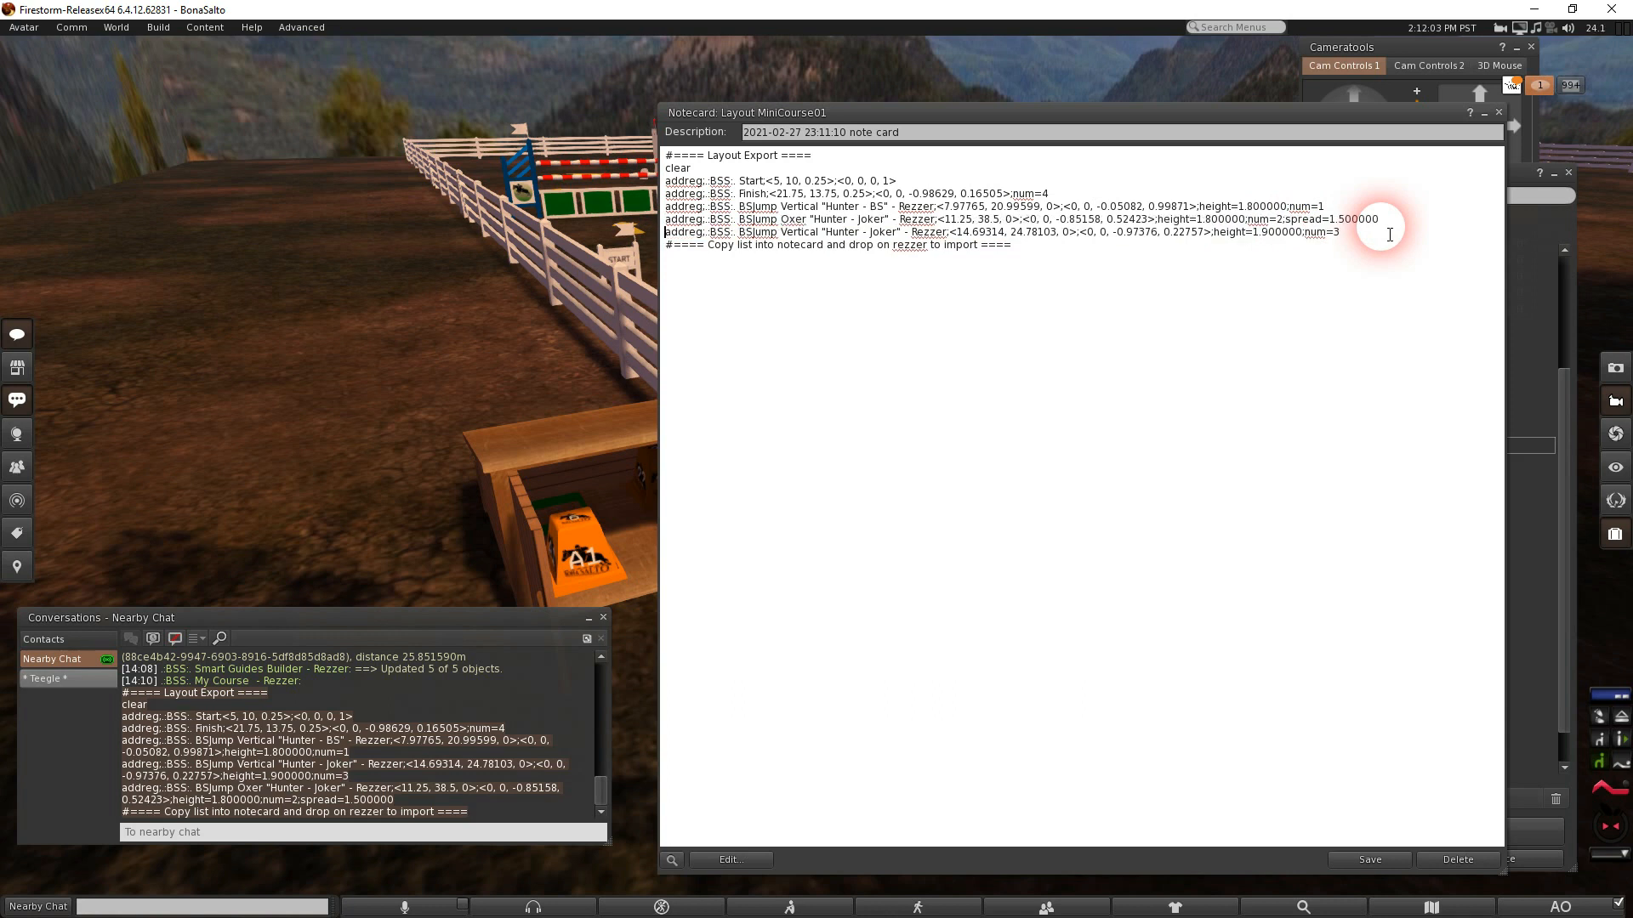
# Set the Oxer "Hunter - Joker" spread to 1.400000 and the Vertical "Hunter - BS" height to 1.700000 in the notecard
pyautogui.click(1346, 221)
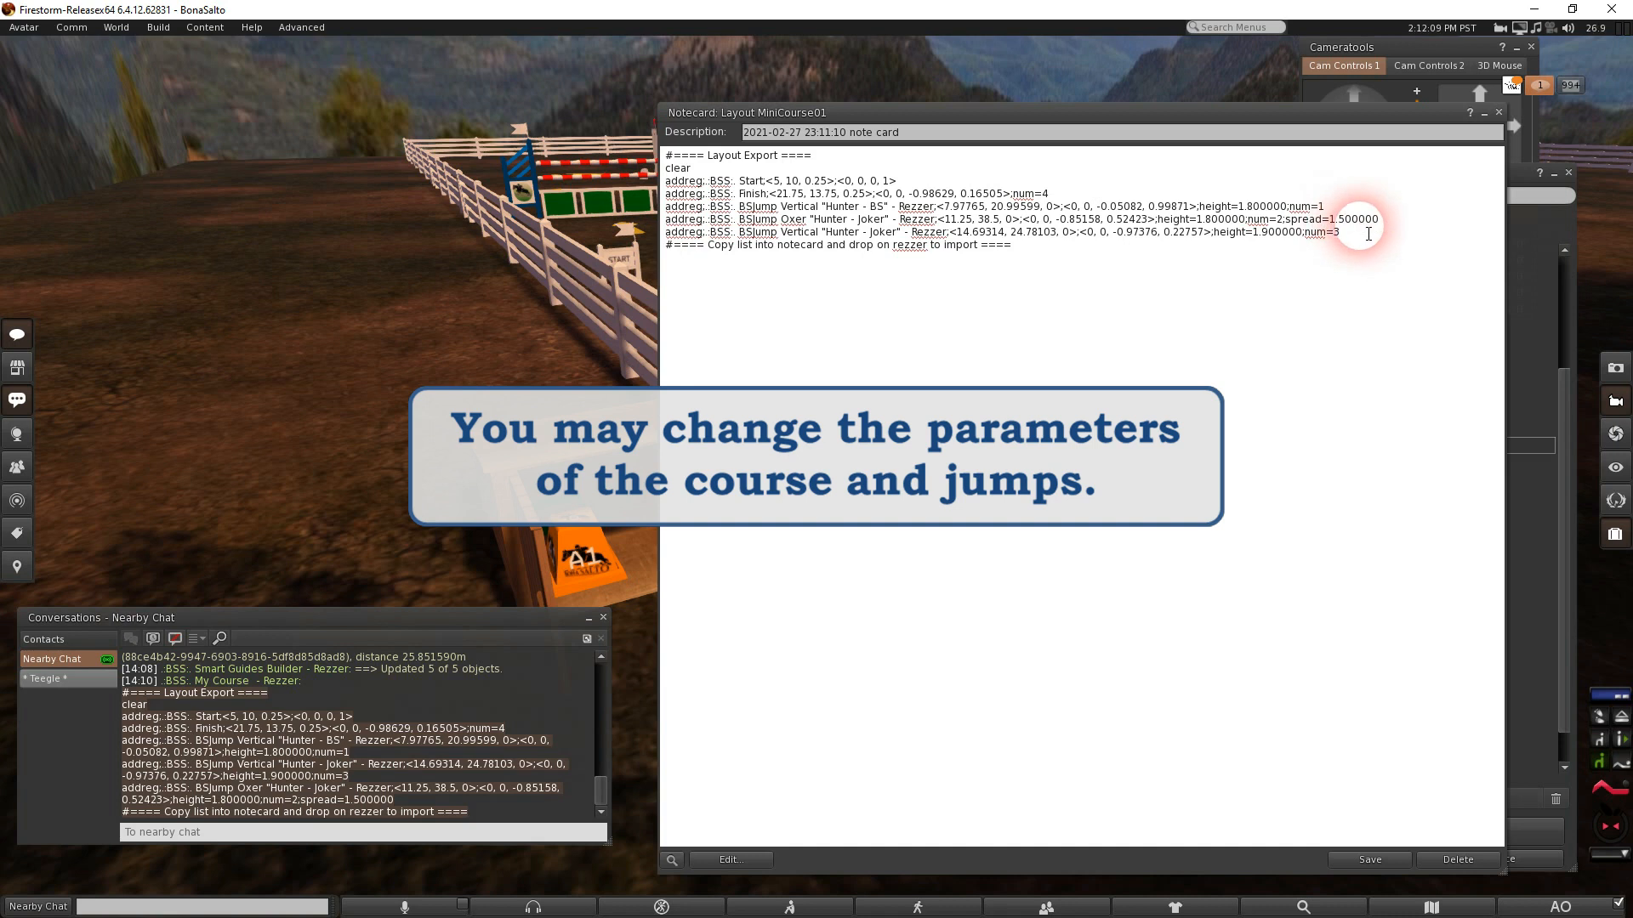
pyautogui.write('.4')
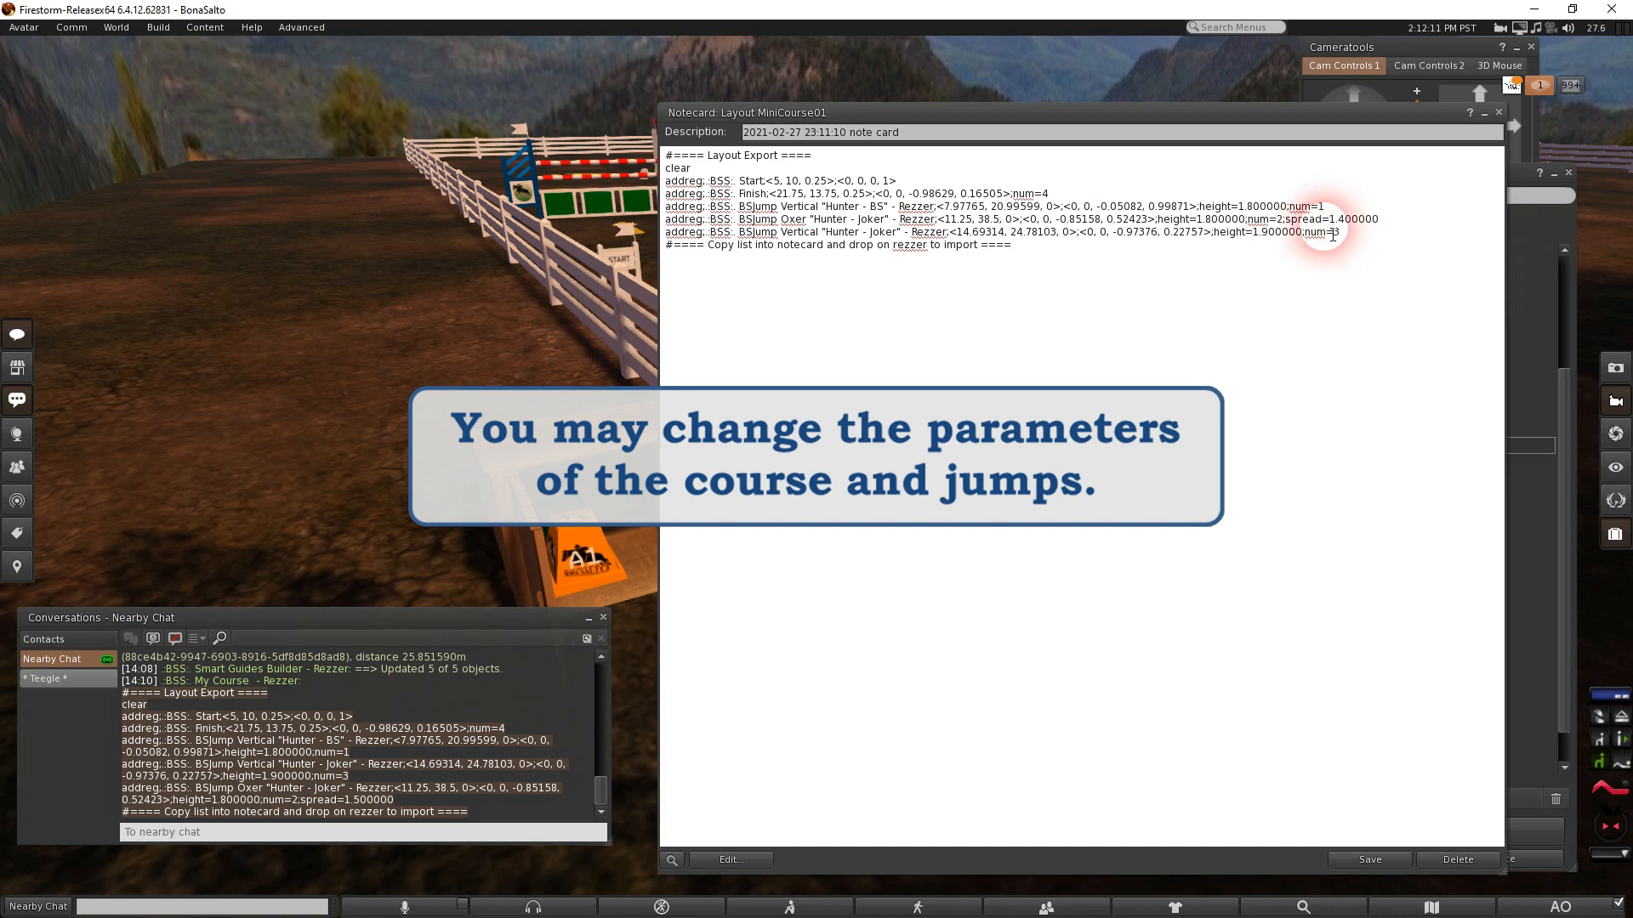
pyautogui.click(1254, 206)
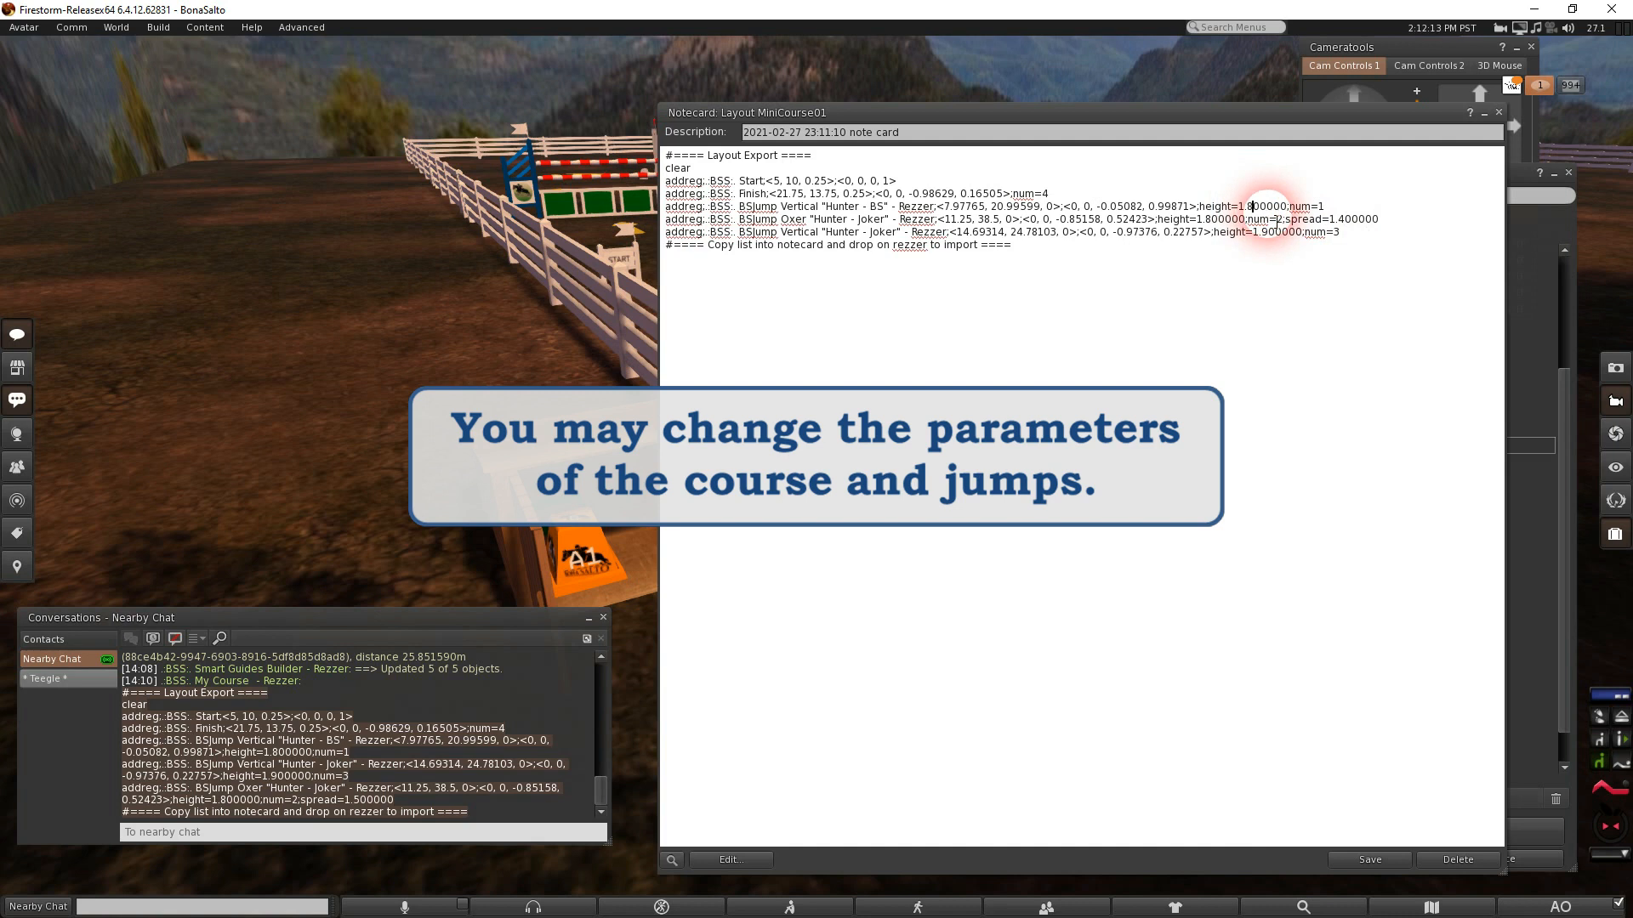
pyautogui.press('BackSpace')
pyautogui.write('7')
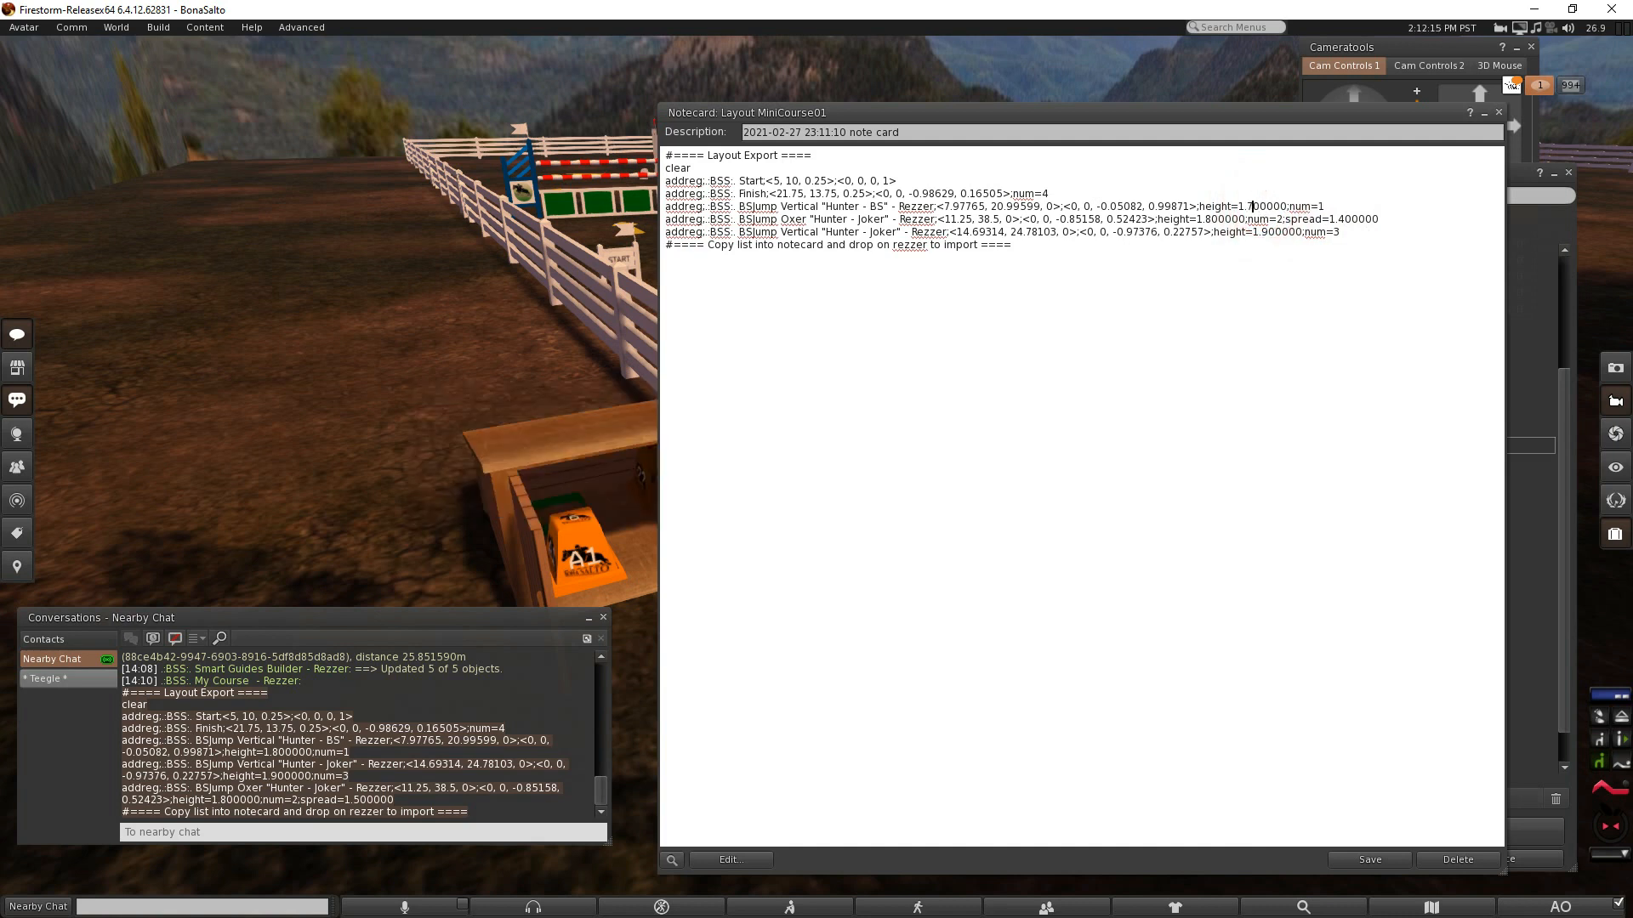
# Add the line "stamp;M1;6" below "clear", then save and close the notecard
pyautogui.click(694, 168)
pyautogui.press('Return')
pyautogui.write('s')
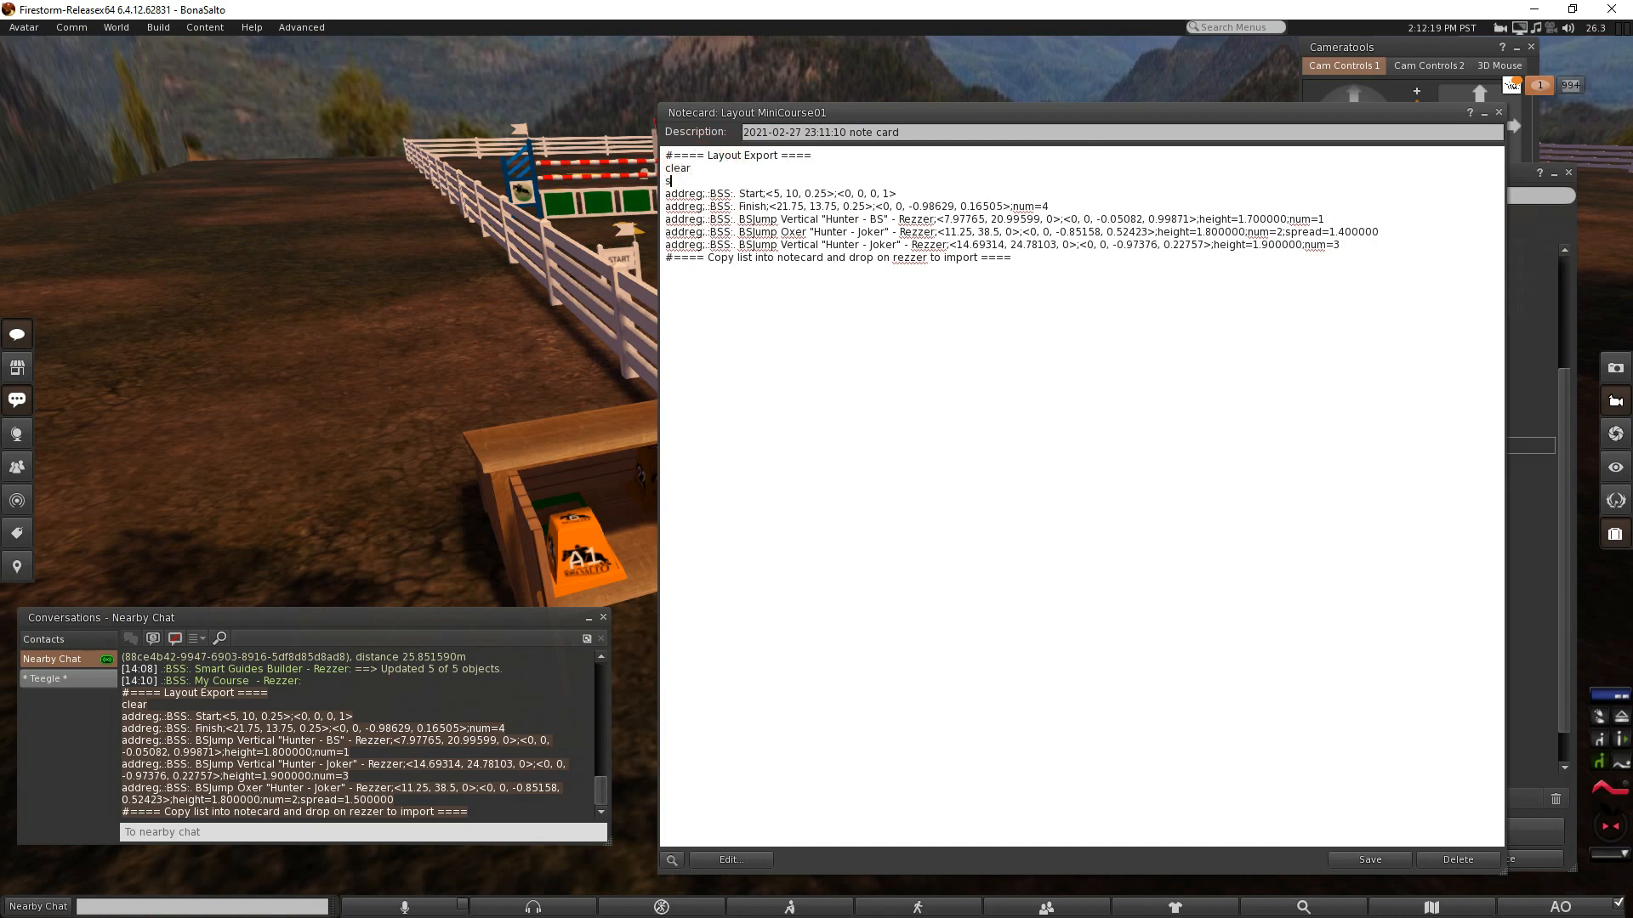
pyautogui.write('tamp;M1')
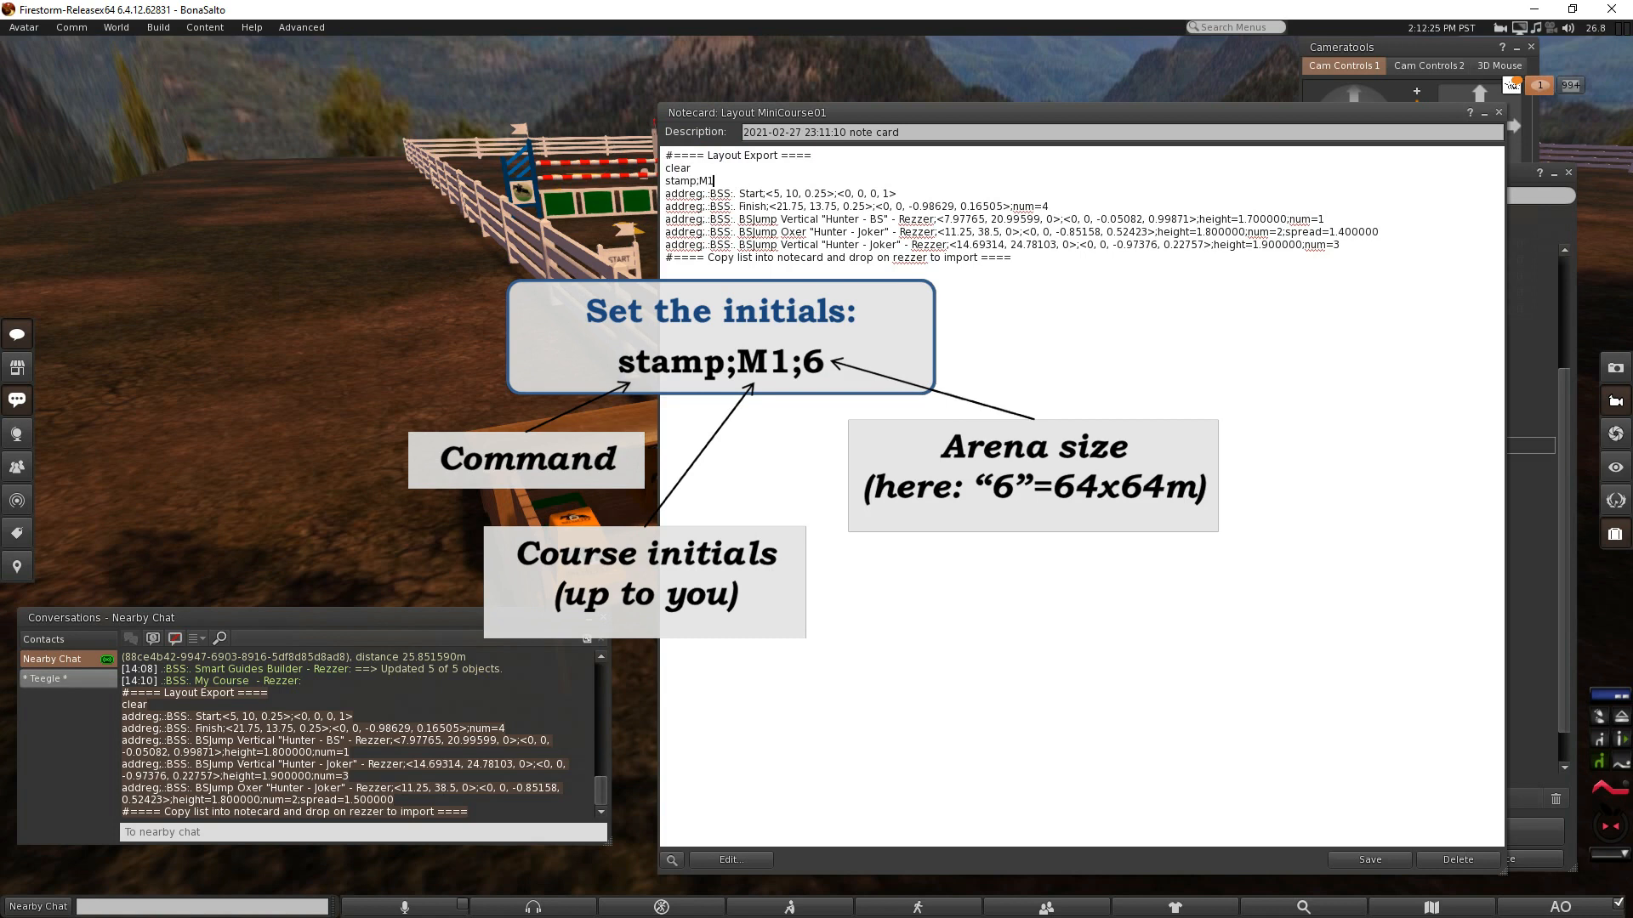
pyautogui.write(';6')
pyautogui.click(715, 180)
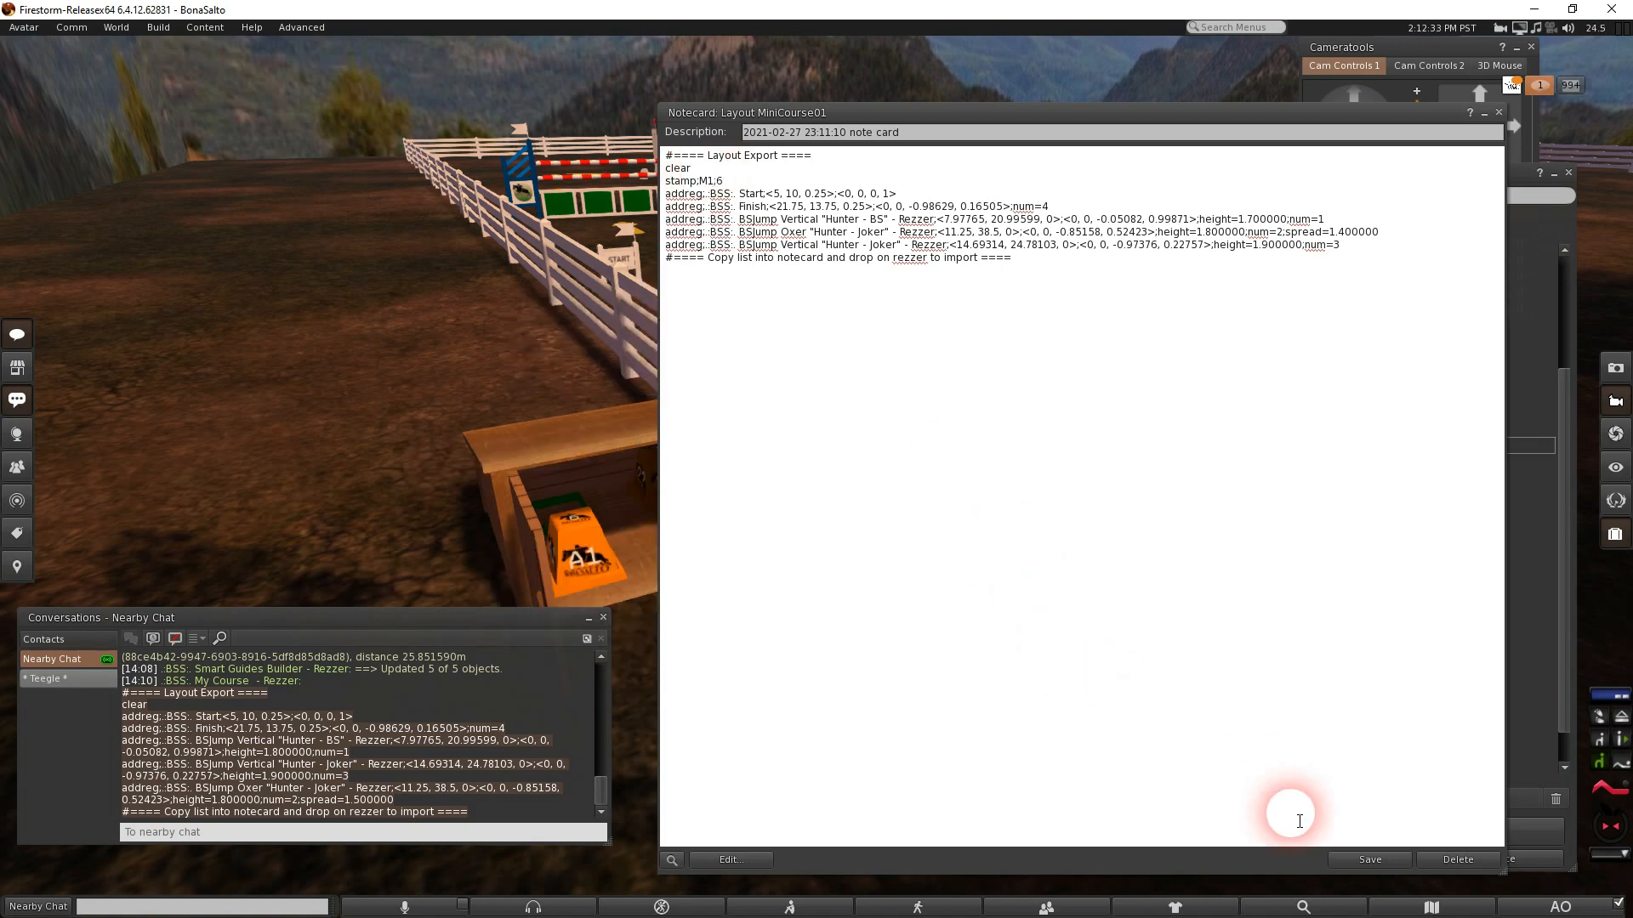
pyautogui.click(1365, 860)
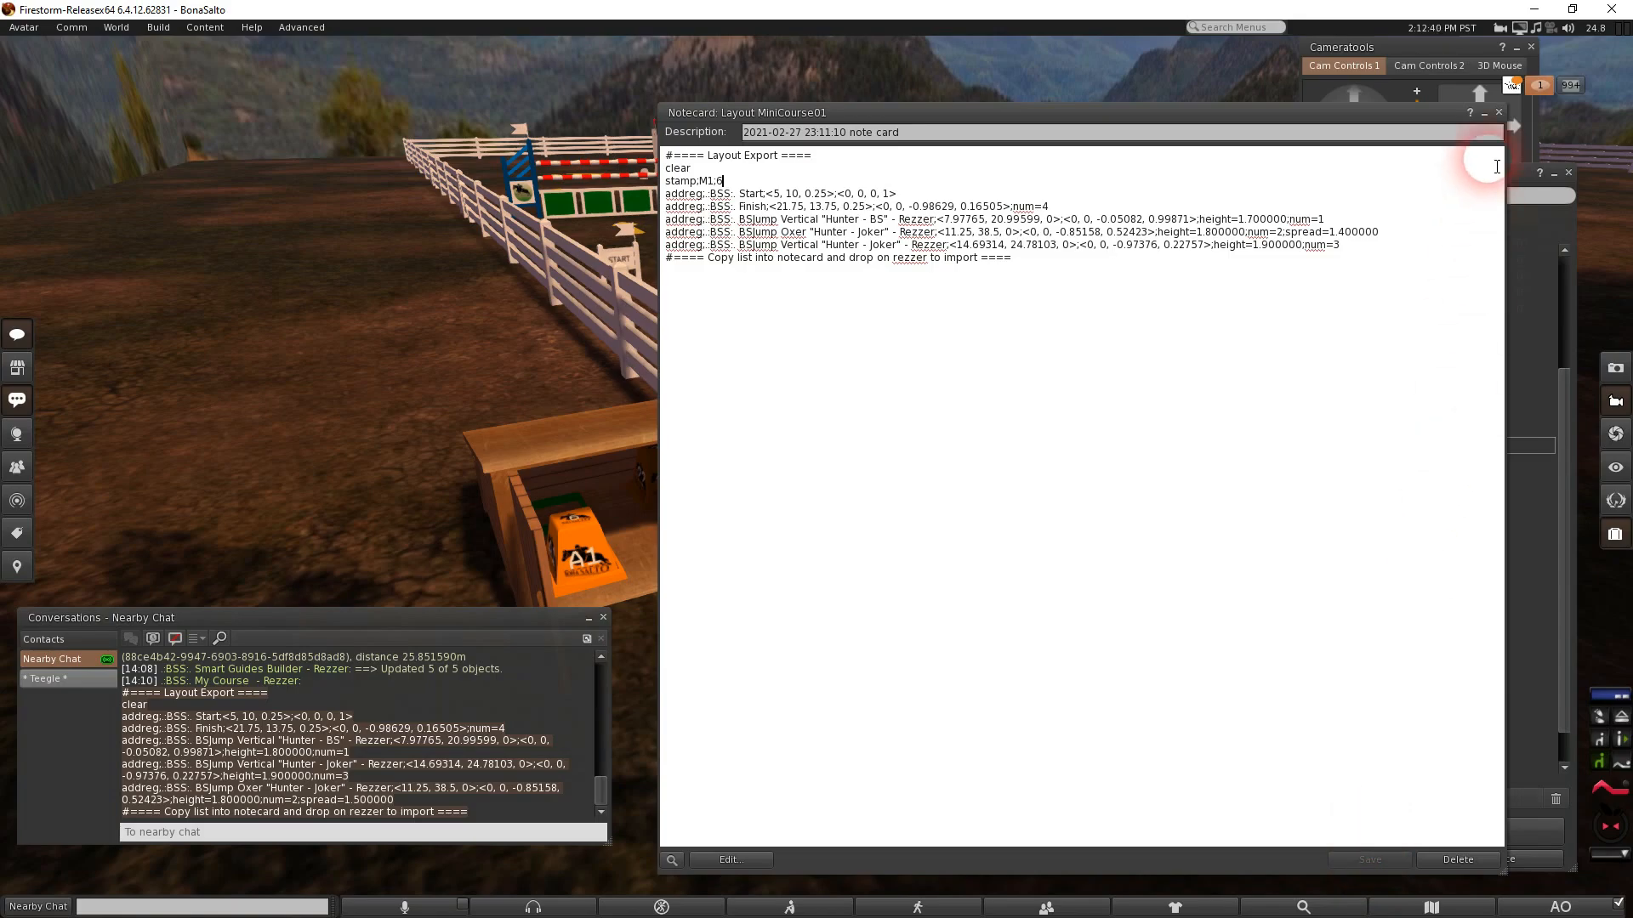
pyautogui.click(1498, 114)
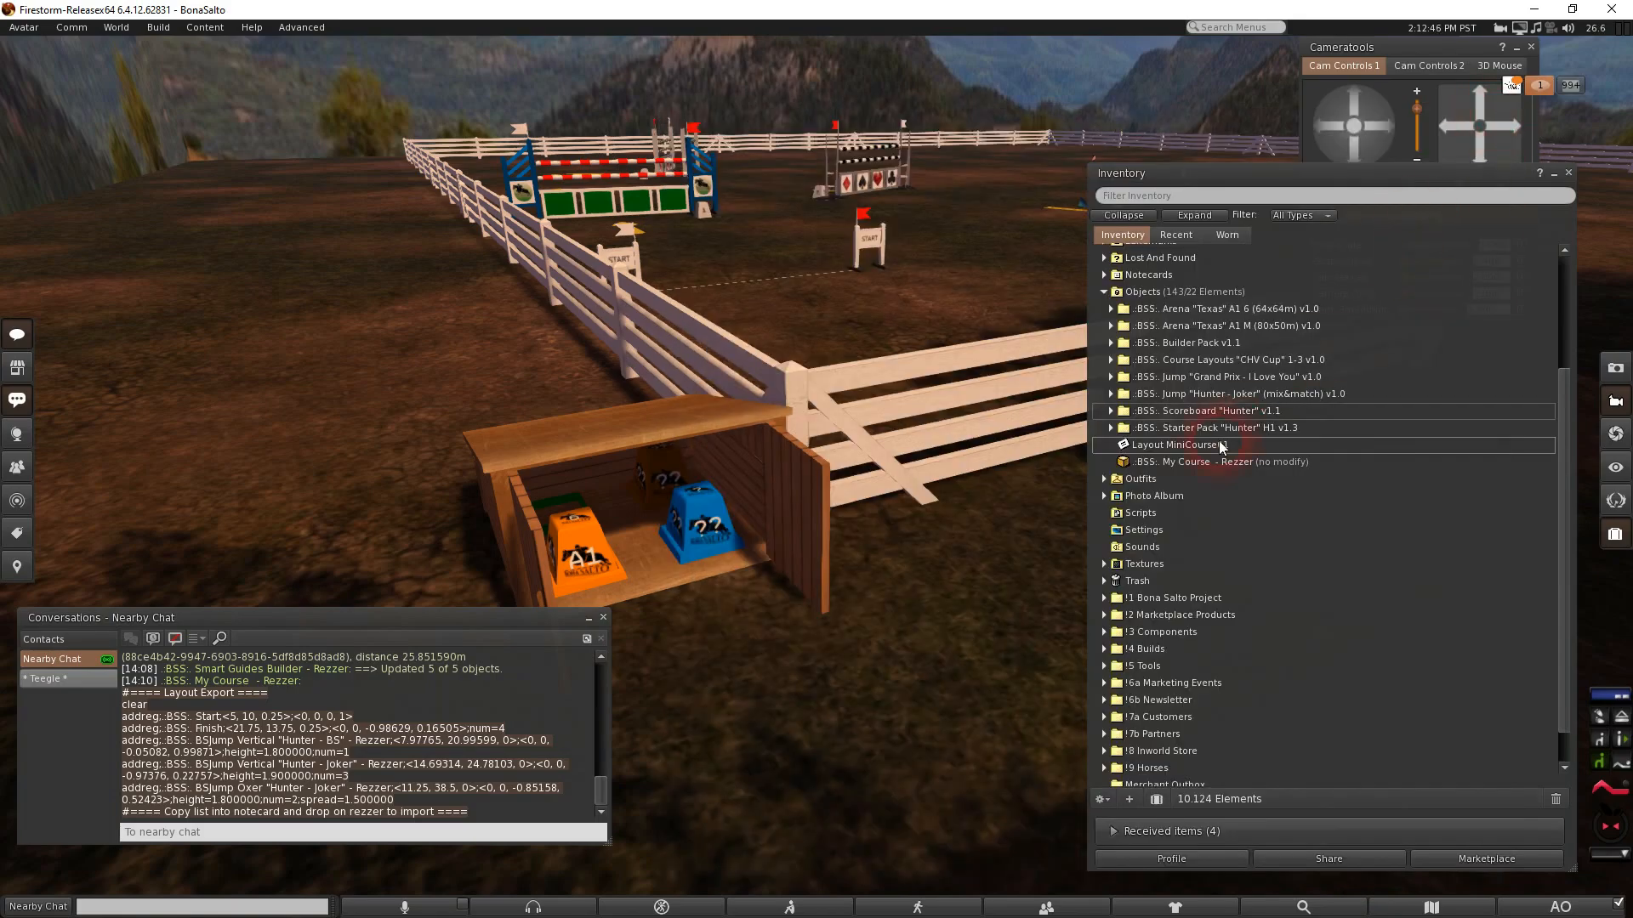
# Import the Layout MiniCourse01 notecard into the blue My Course rezzer and rez the course from it
pyautogui.moveTo(1136, 449); pyautogui.dragTo(704, 512)
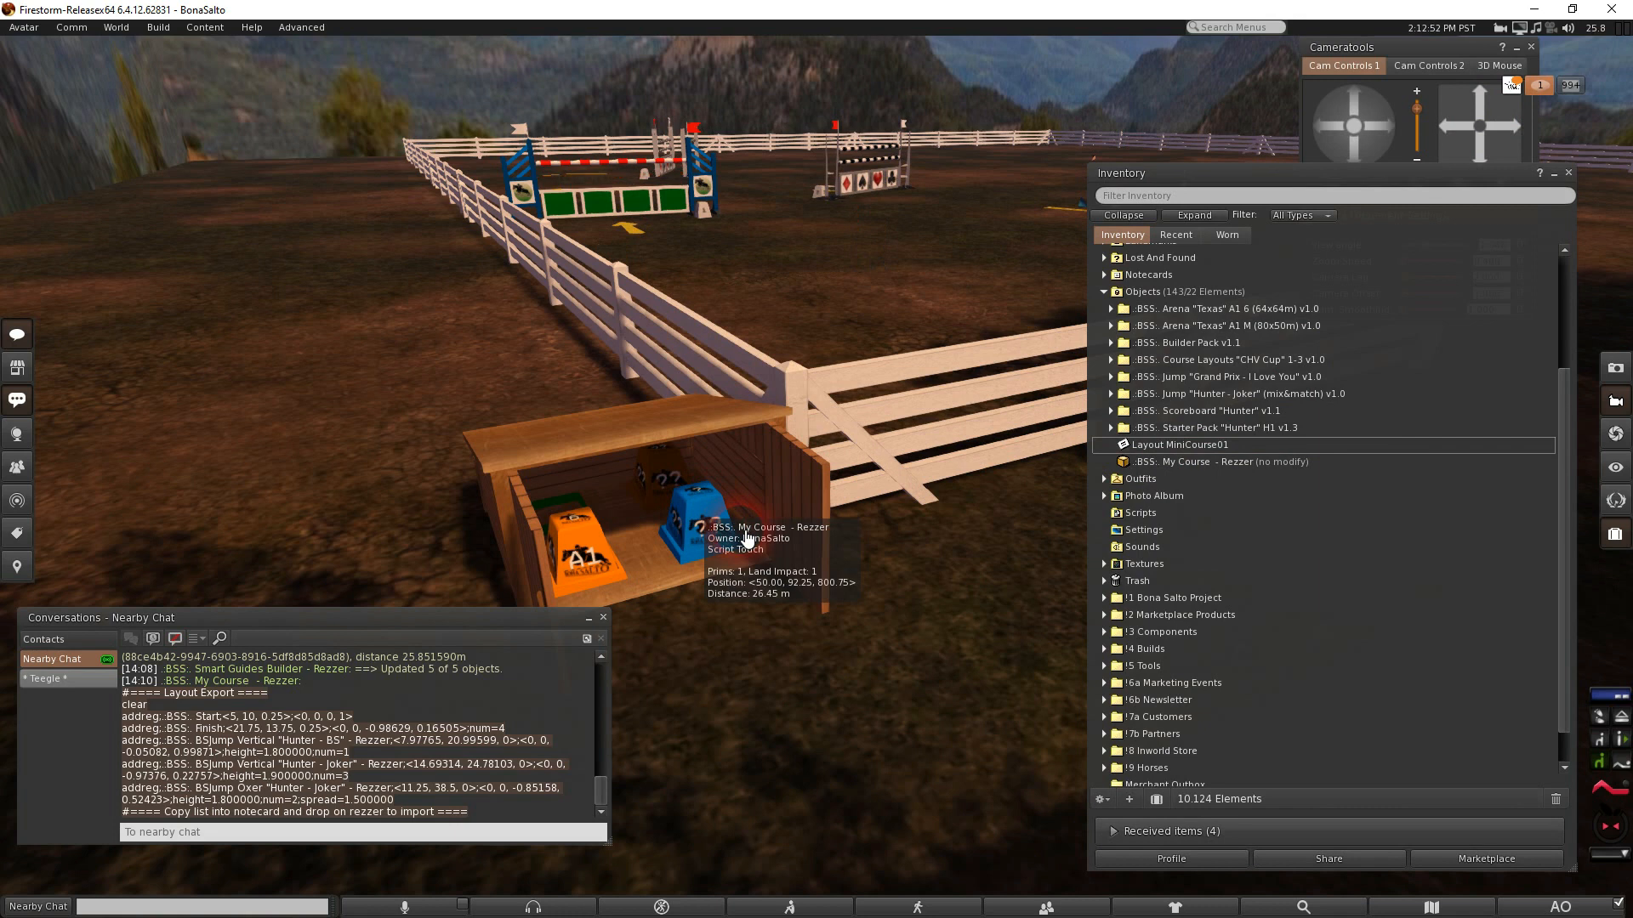
pyautogui.moveTo(730, 544); pyautogui.dragTo(730, 425)
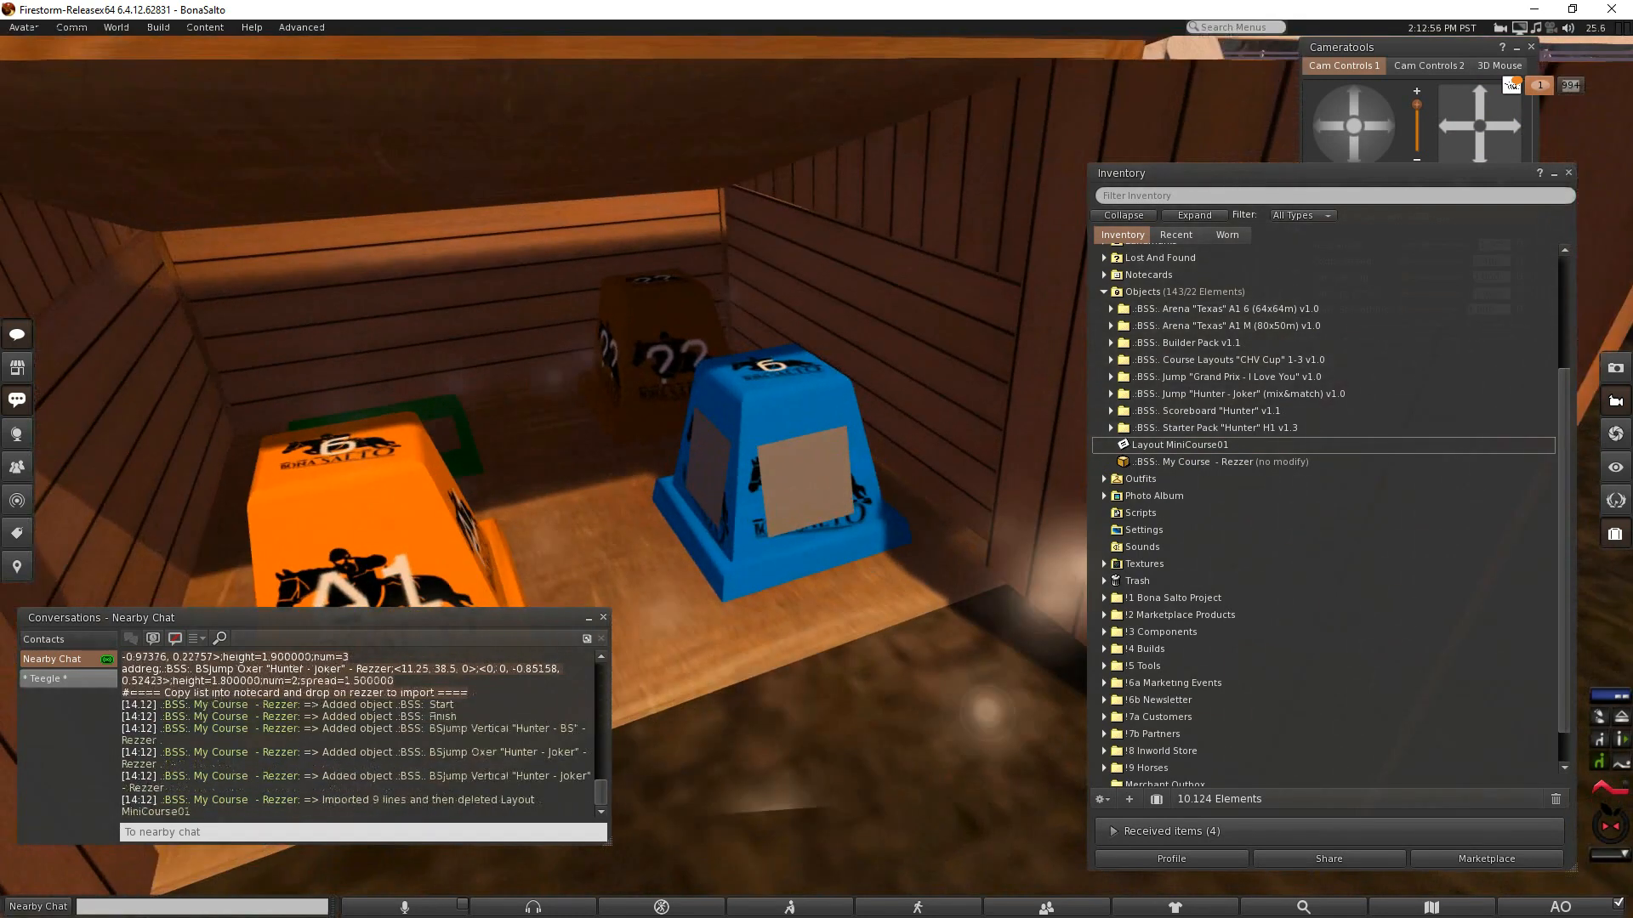
pyautogui.click(822, 479)
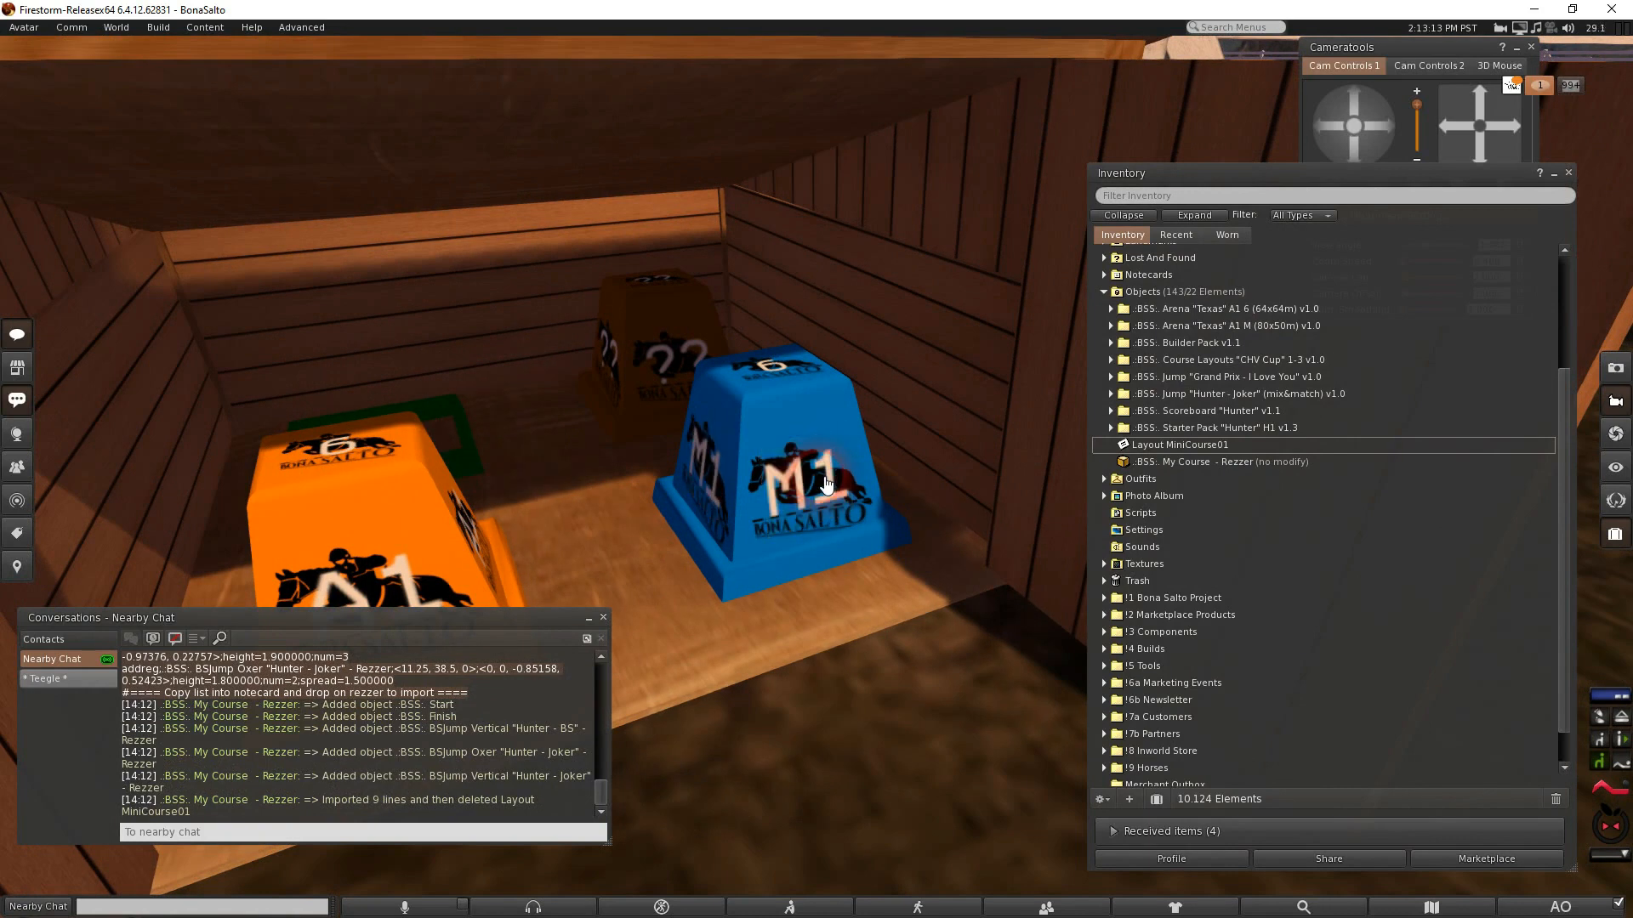
pyautogui.click(825, 484)
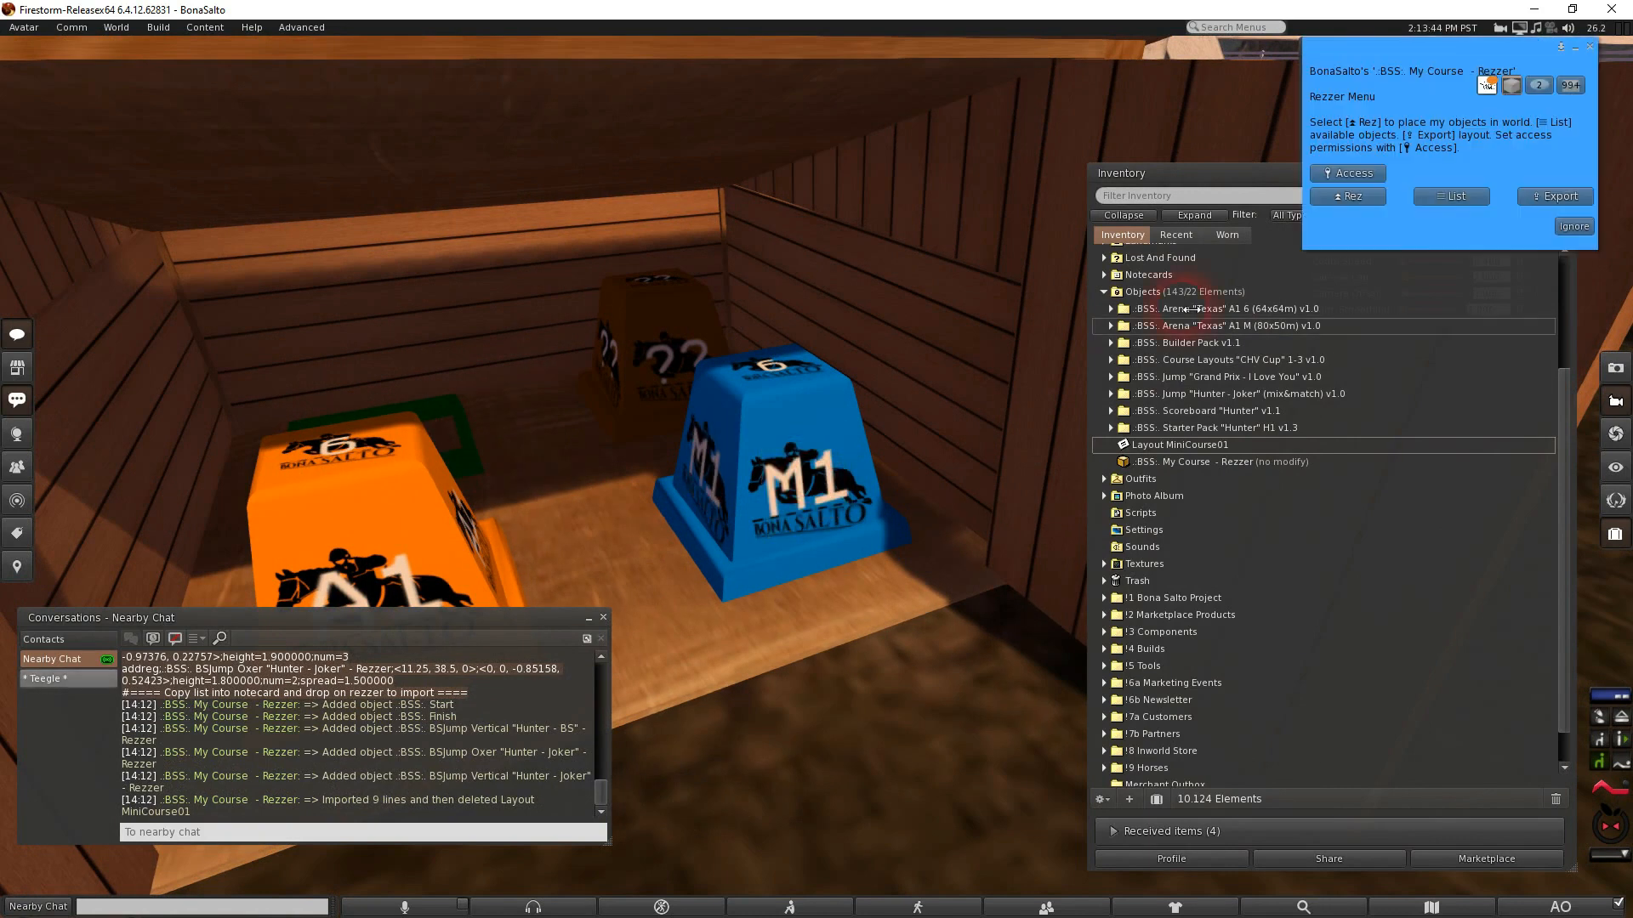
pyautogui.click(1350, 197)
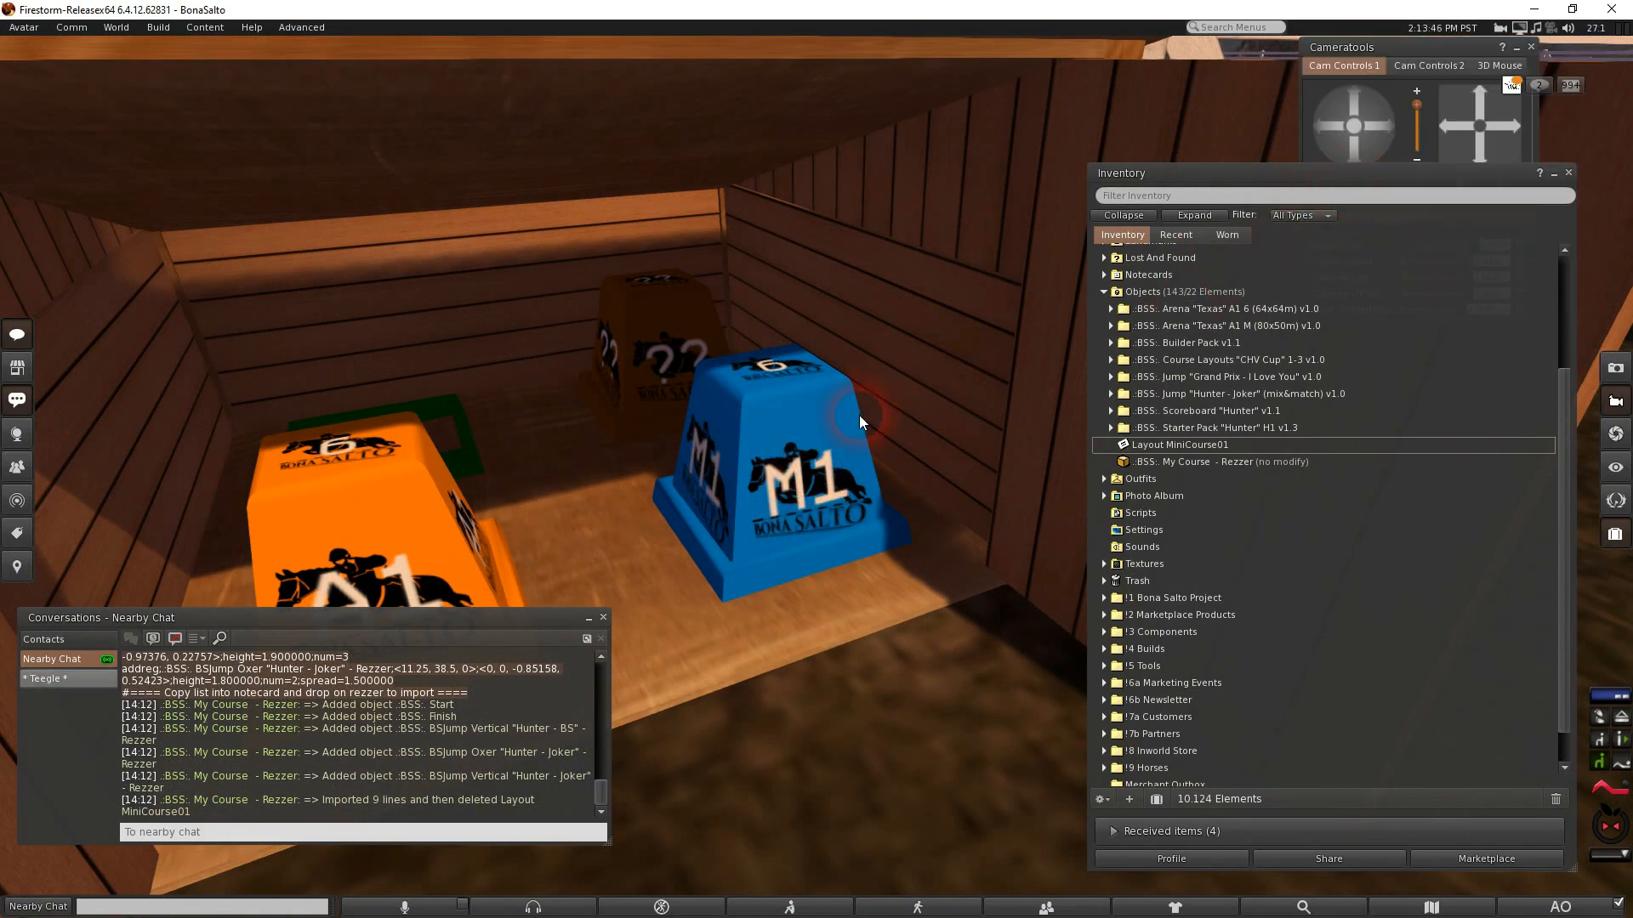
# Inspect the rezzed jump number 1 and check its height in the jump's configuration, then dismiss the dialog
pyautogui.click(822, 449)
pyautogui.moveTo(821, 448); pyautogui.dragTo(819, 460)
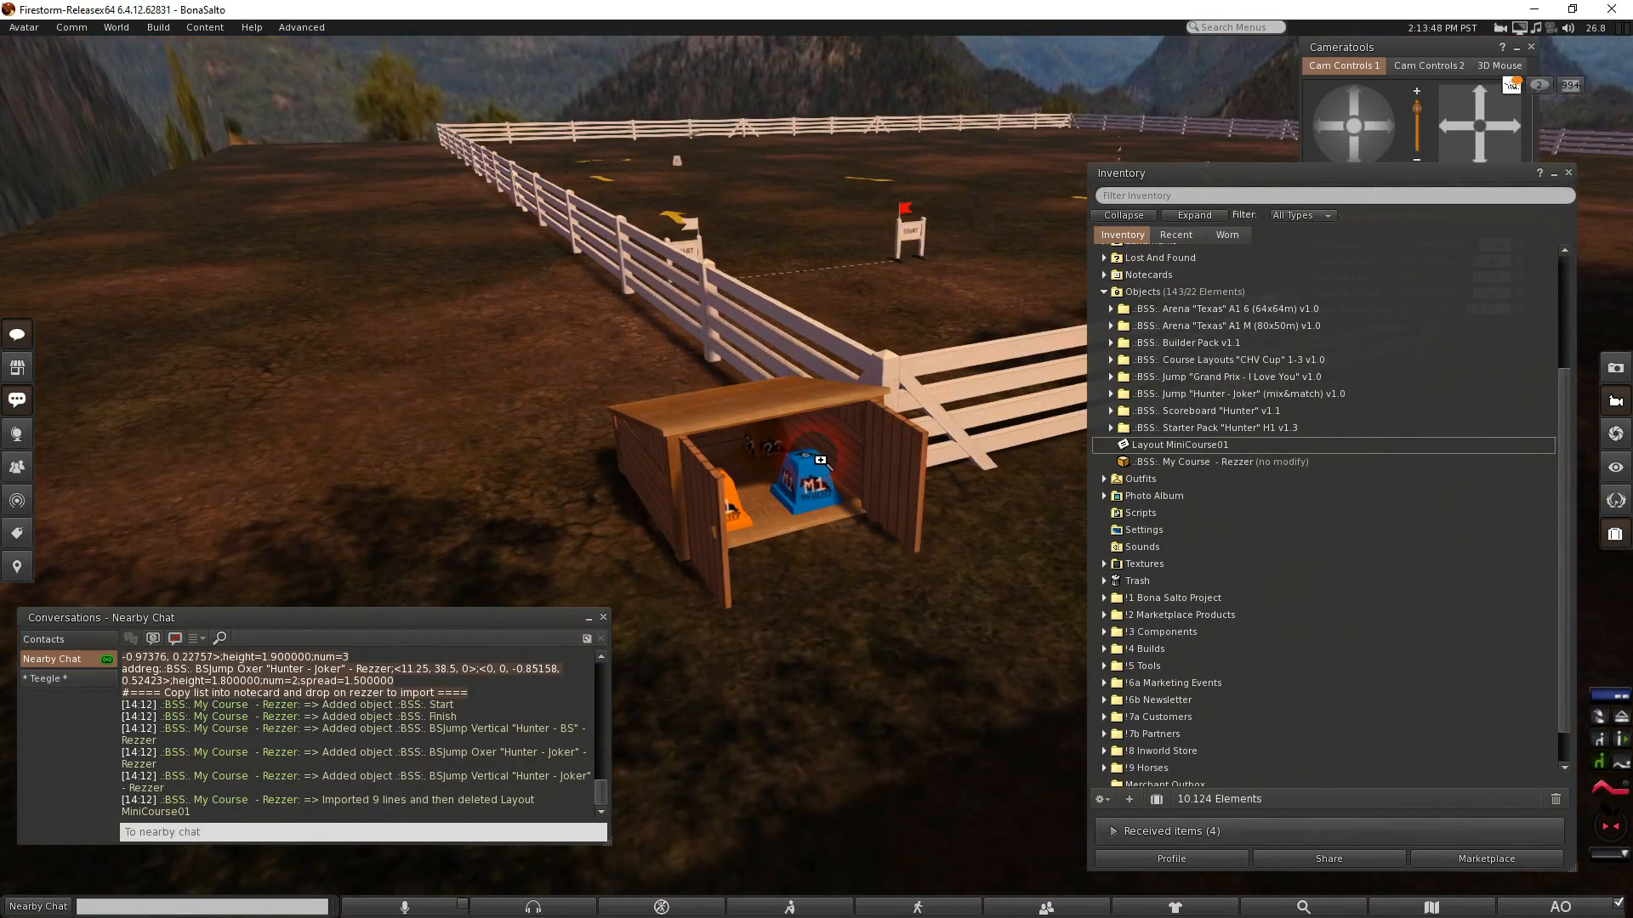
pyautogui.moveTo(745, 183); pyautogui.dragTo(744, 166)
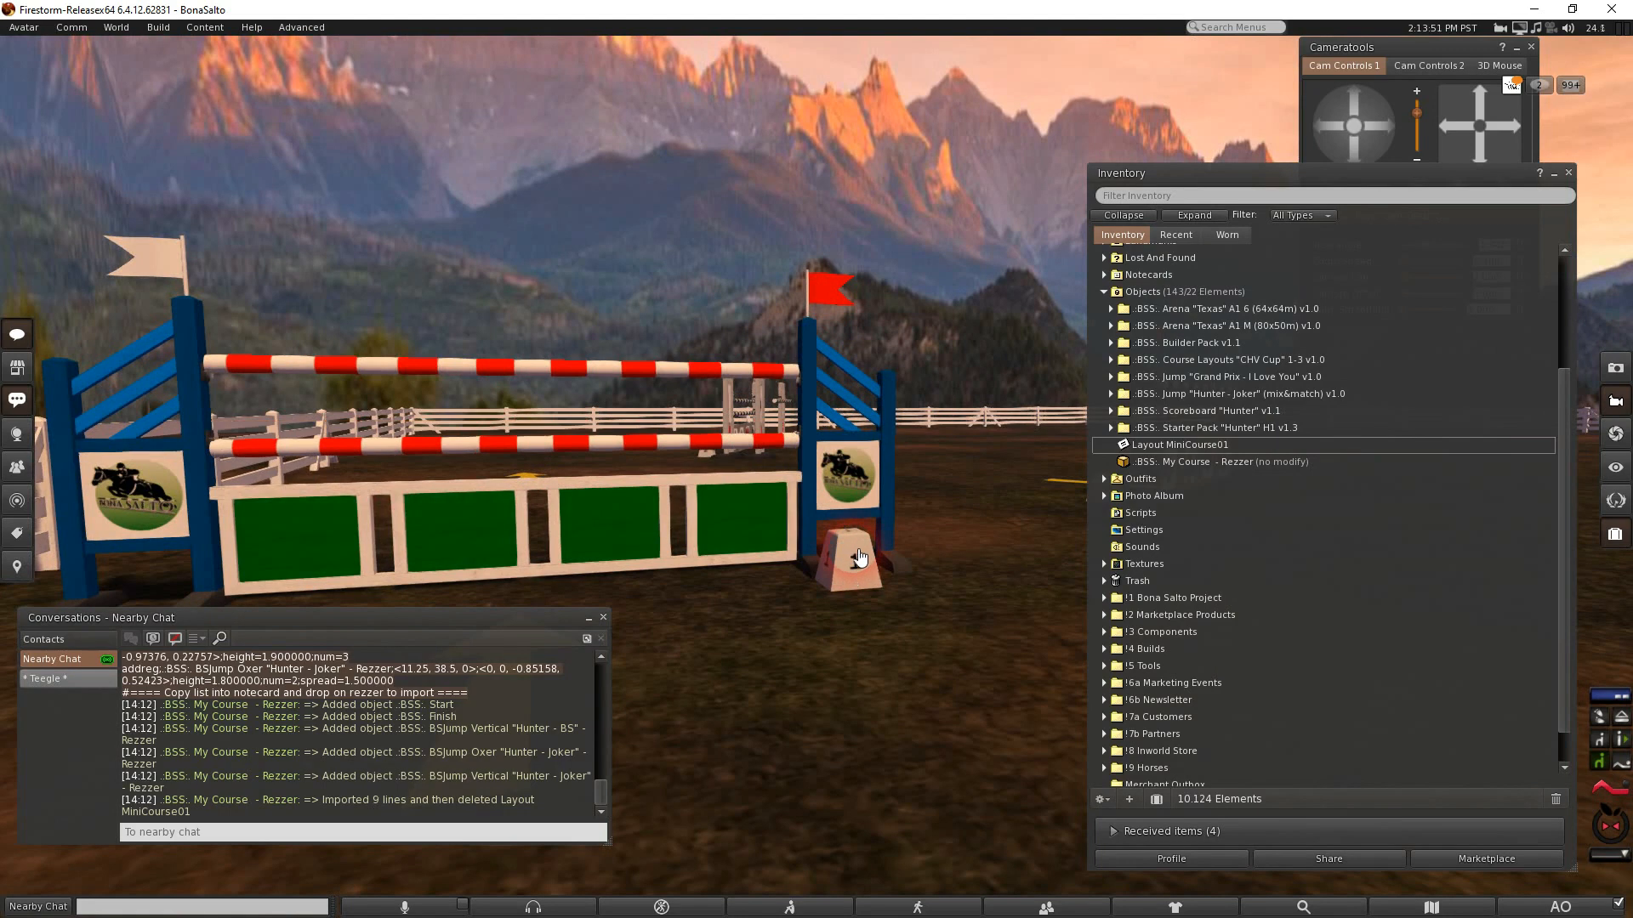
pyautogui.click(861, 557)
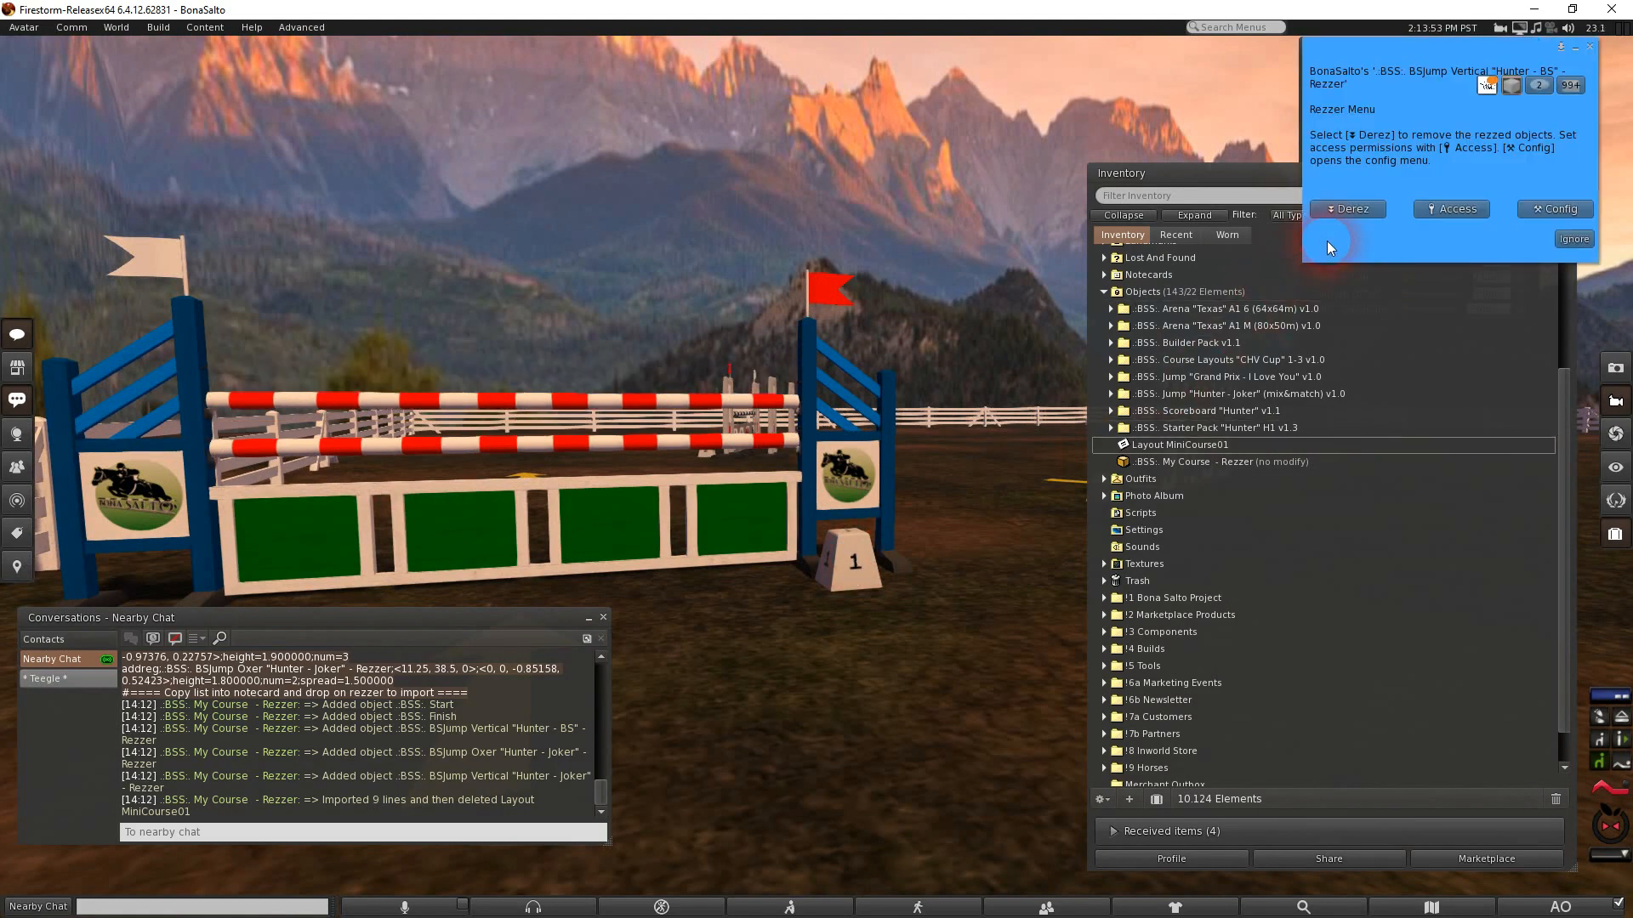
pyautogui.click(1523, 210)
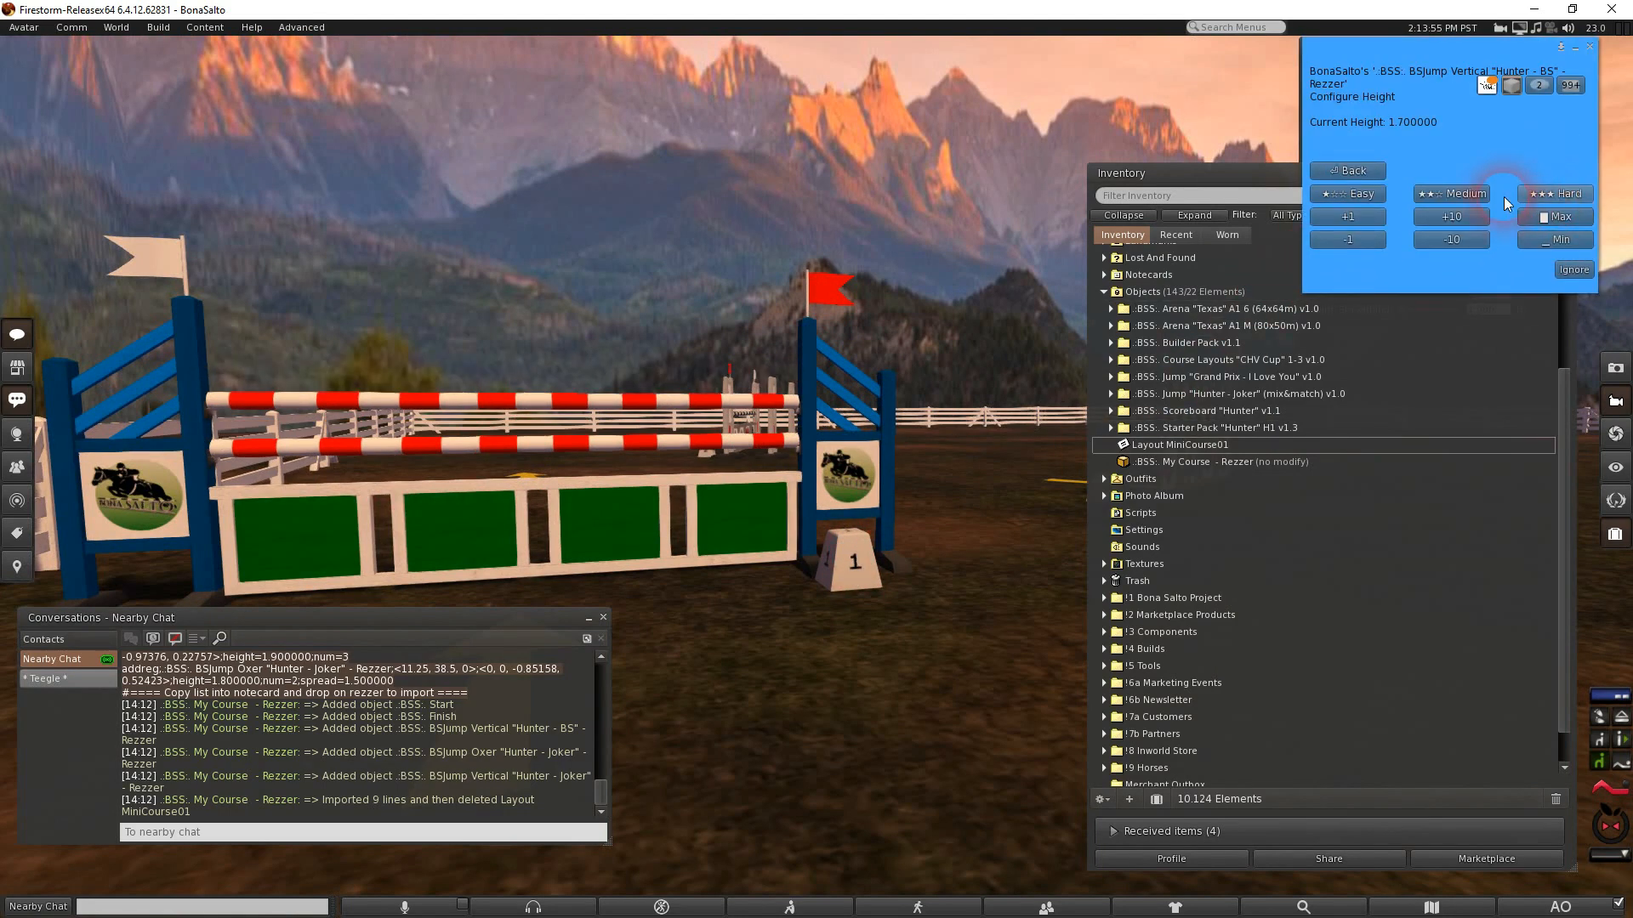
pyautogui.click(1434, 194)
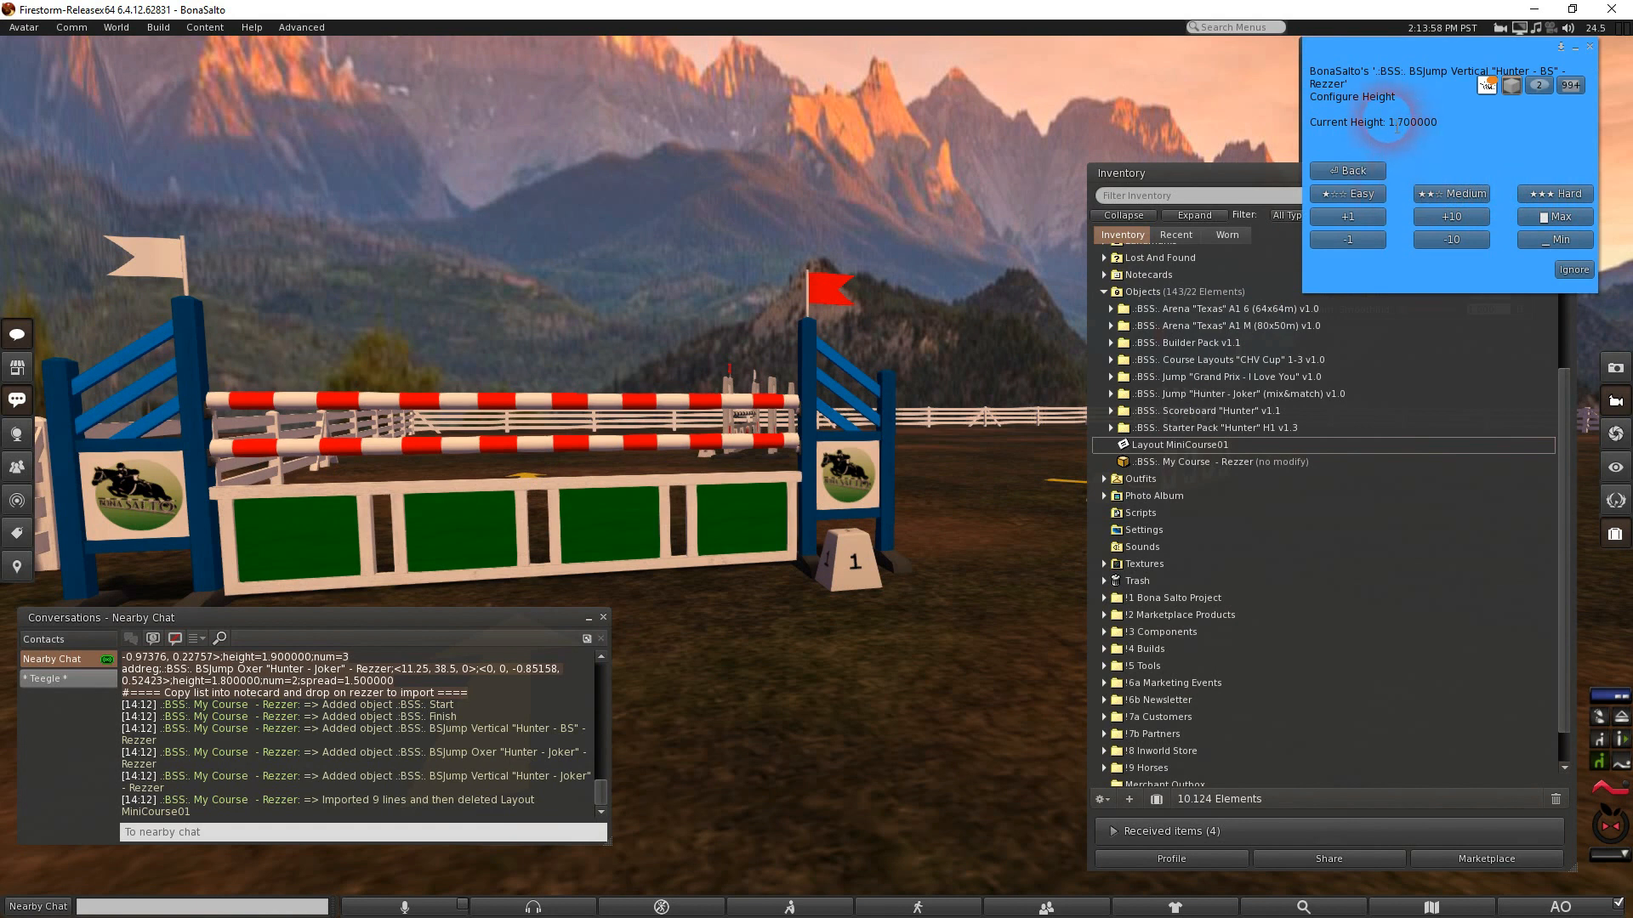
pyautogui.moveTo(1386, 123); pyautogui.dragTo(1563, 285)
pyautogui.click(1577, 271)
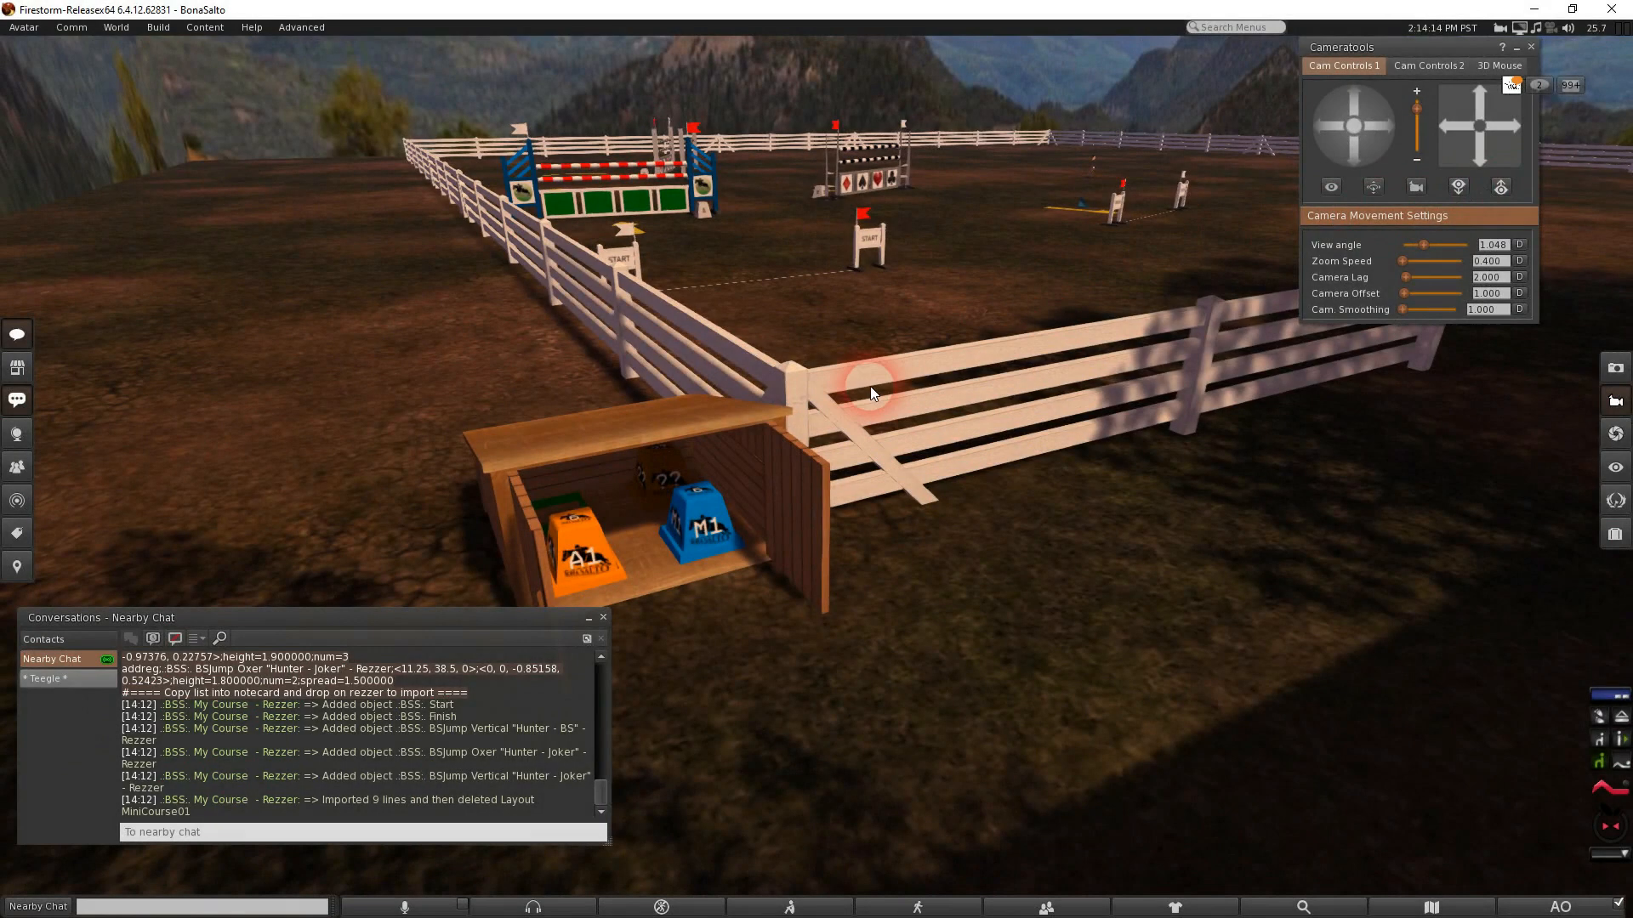
# Export the layout of the Smart Guides Builder rezzer to nearby chat and open the inventory
pyautogui.click(665, 478)
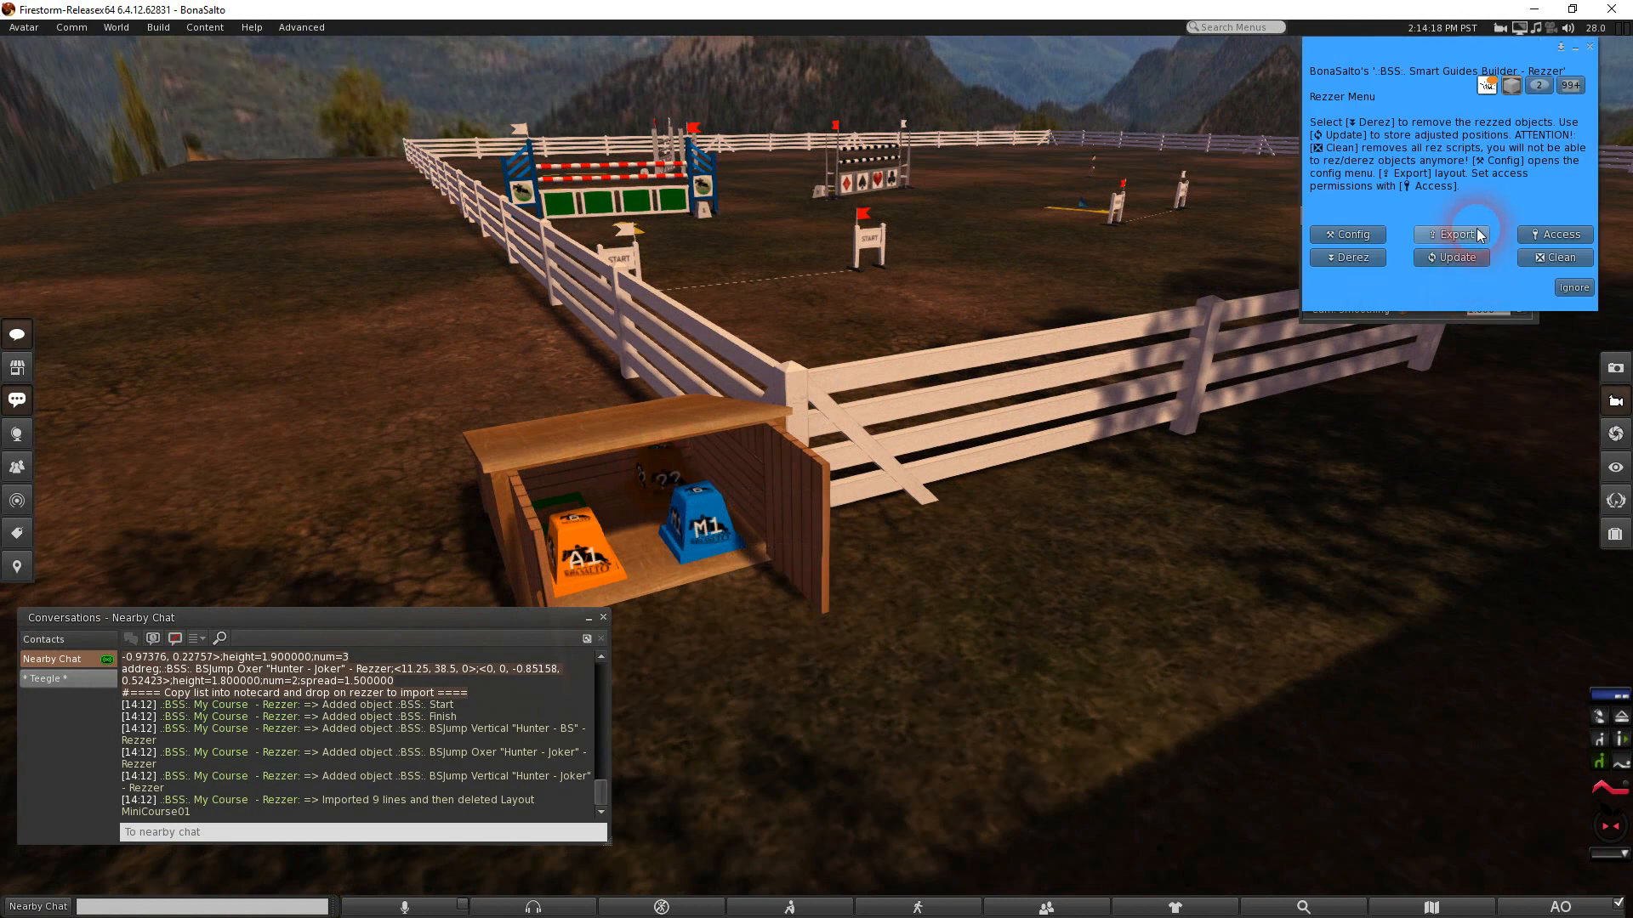
pyautogui.click(1465, 257)
pyautogui.click(1615, 534)
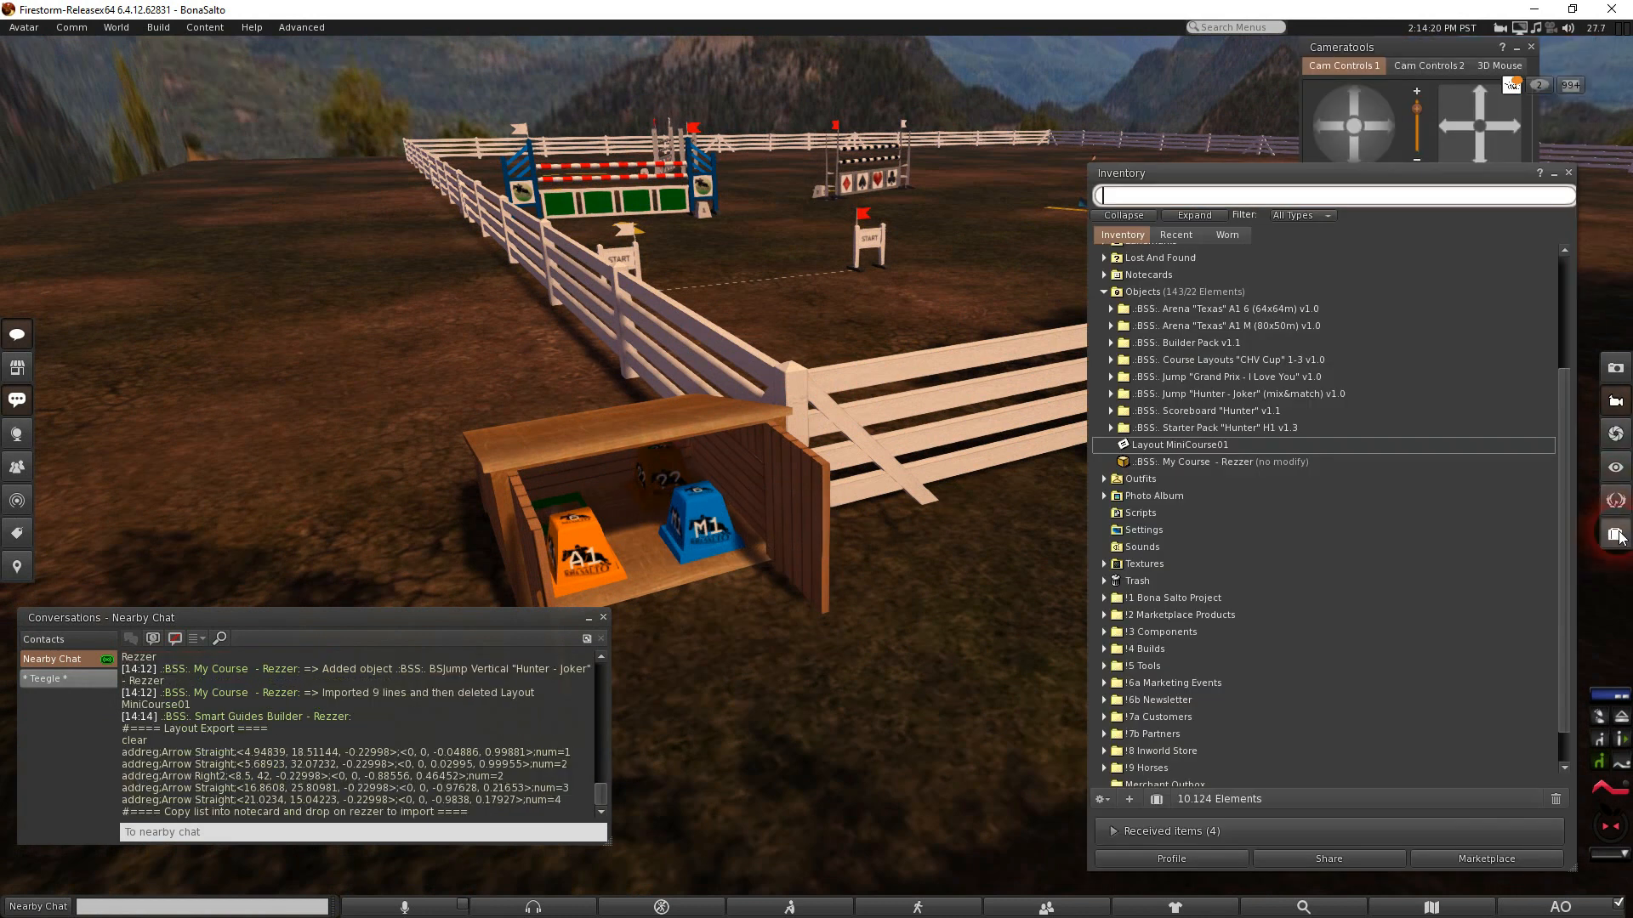
pyautogui.click(1424, 500)
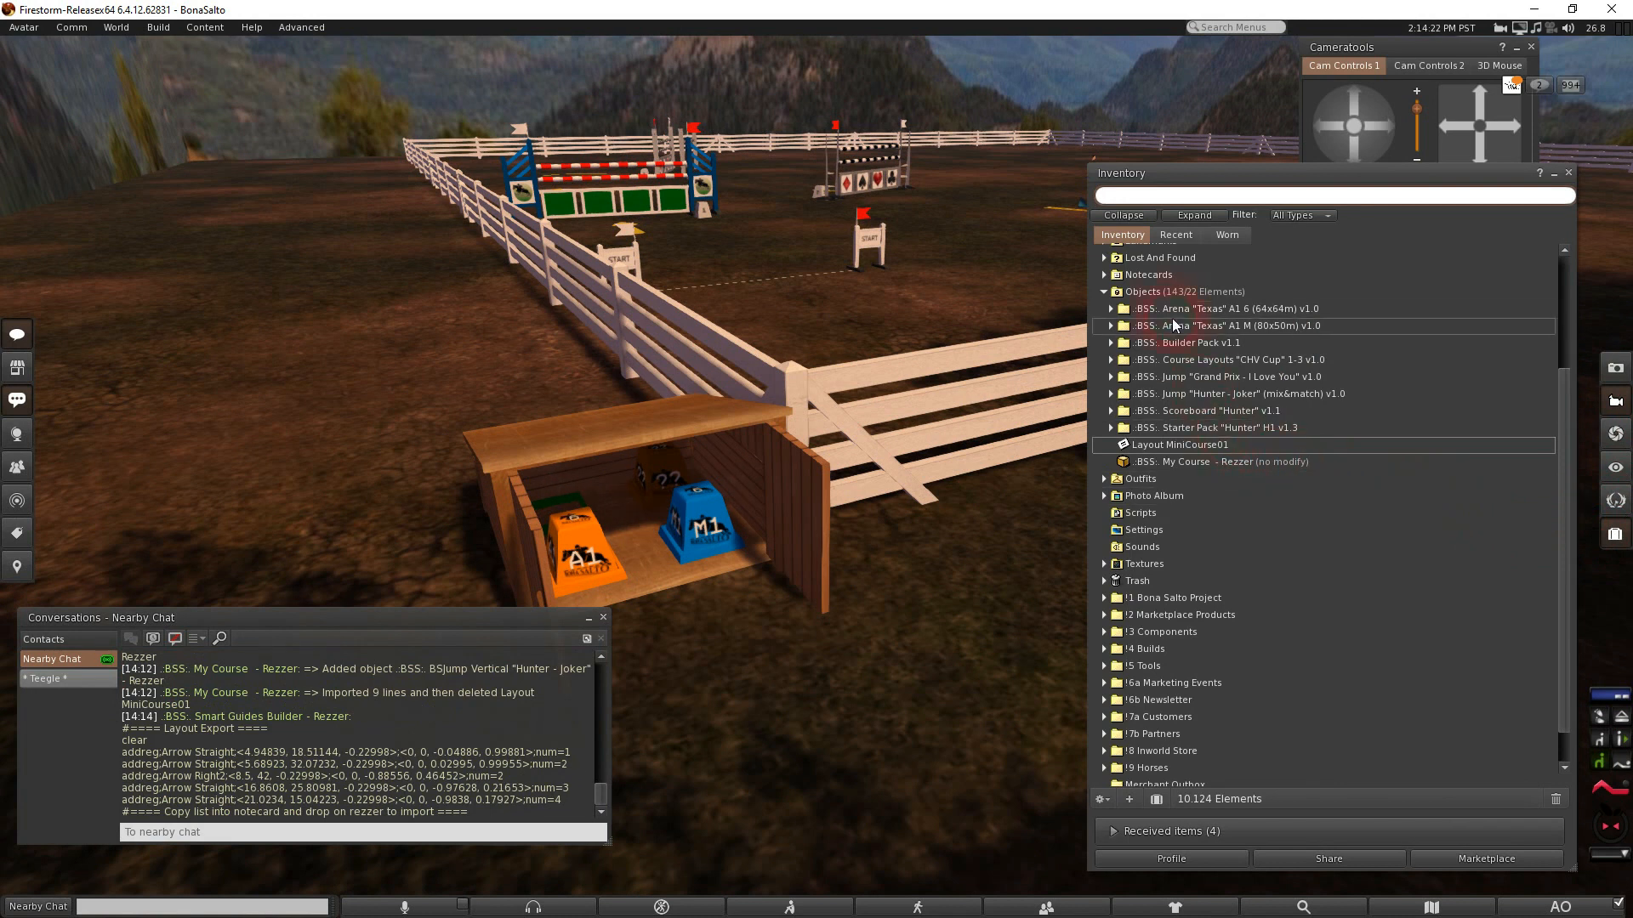
# Create a new notecard in the Objects folder and name it "Layout MiniCourse01 Guides"
pyautogui.click(1155, 292)
pyautogui.rightClick(1156, 293)
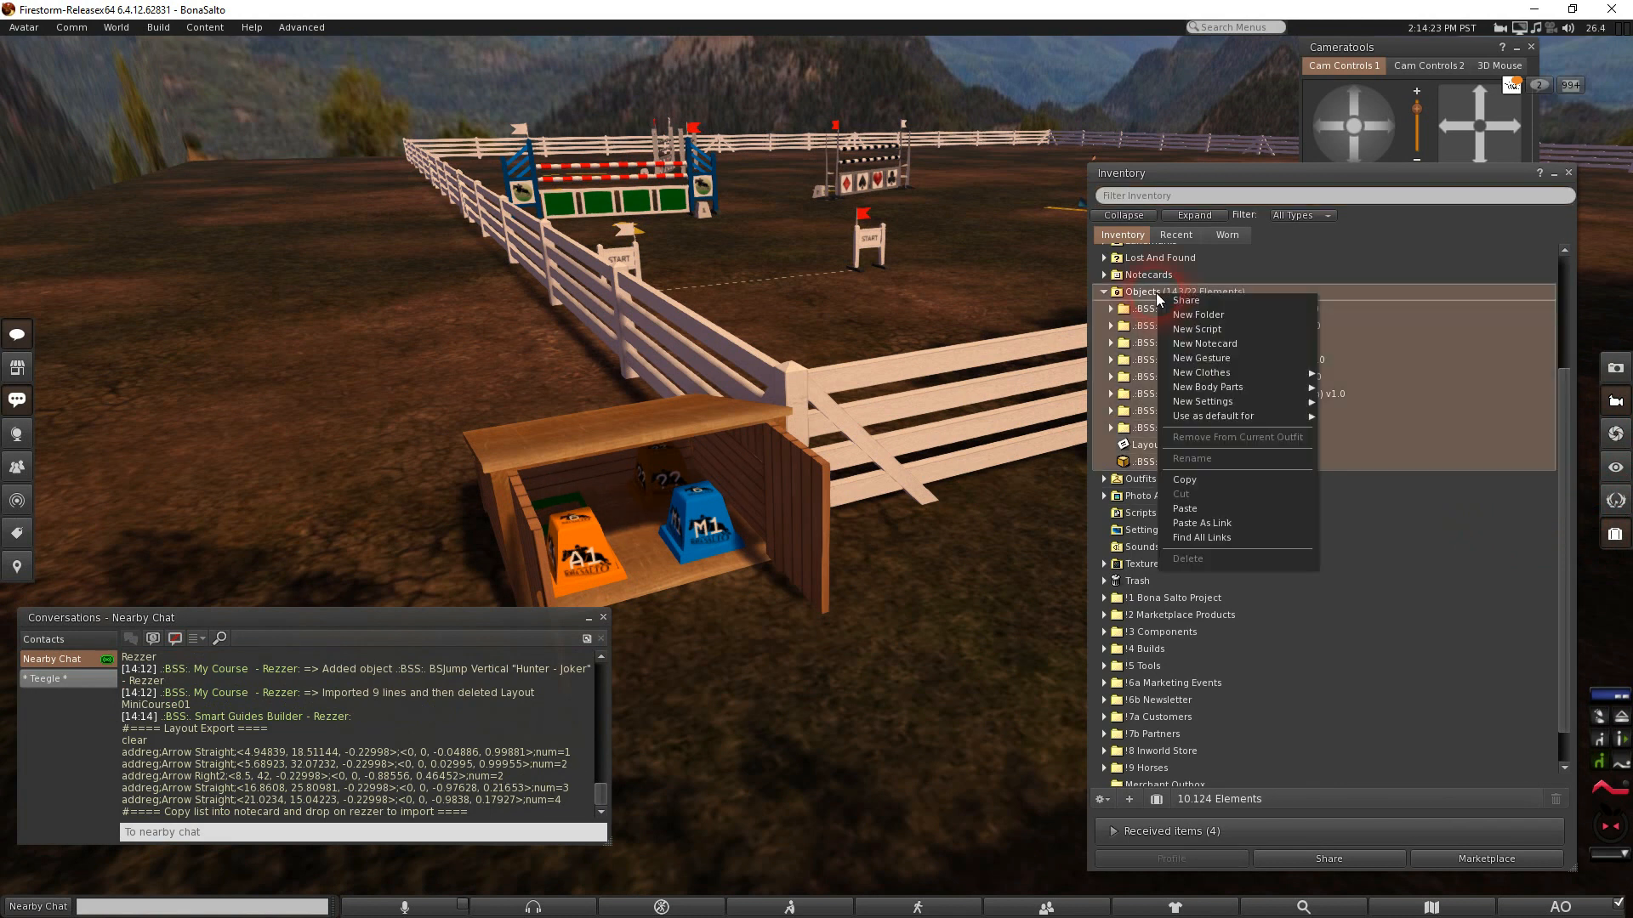
pyautogui.click(1193, 340)
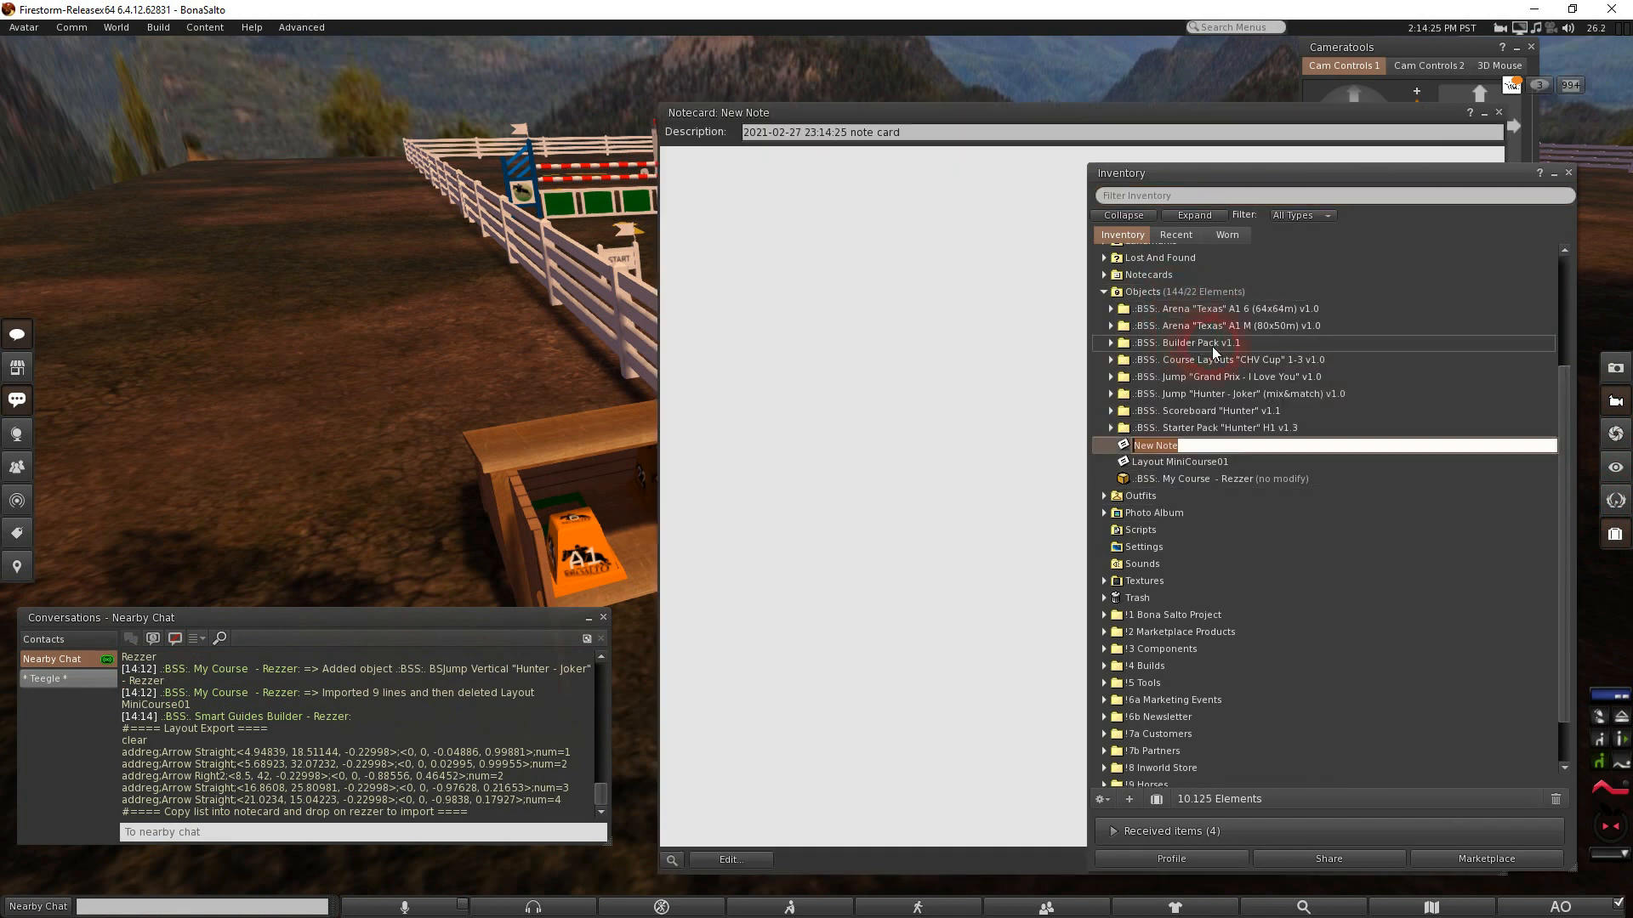
pyautogui.write('Layout')
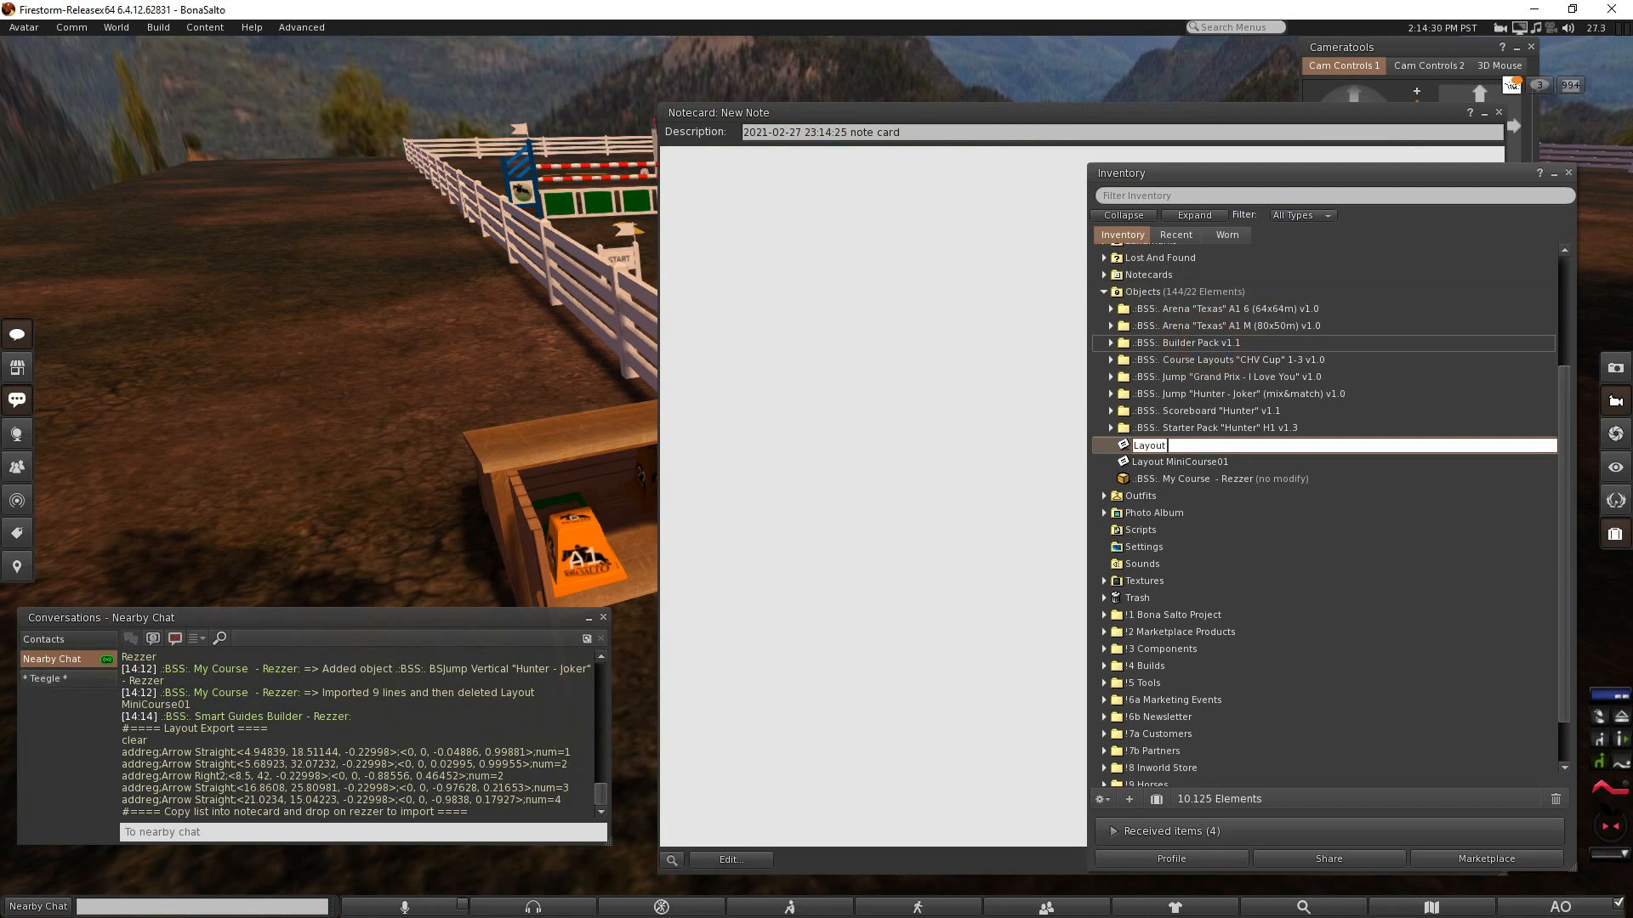
pyautogui.write(' MiniCourse01 Guides')
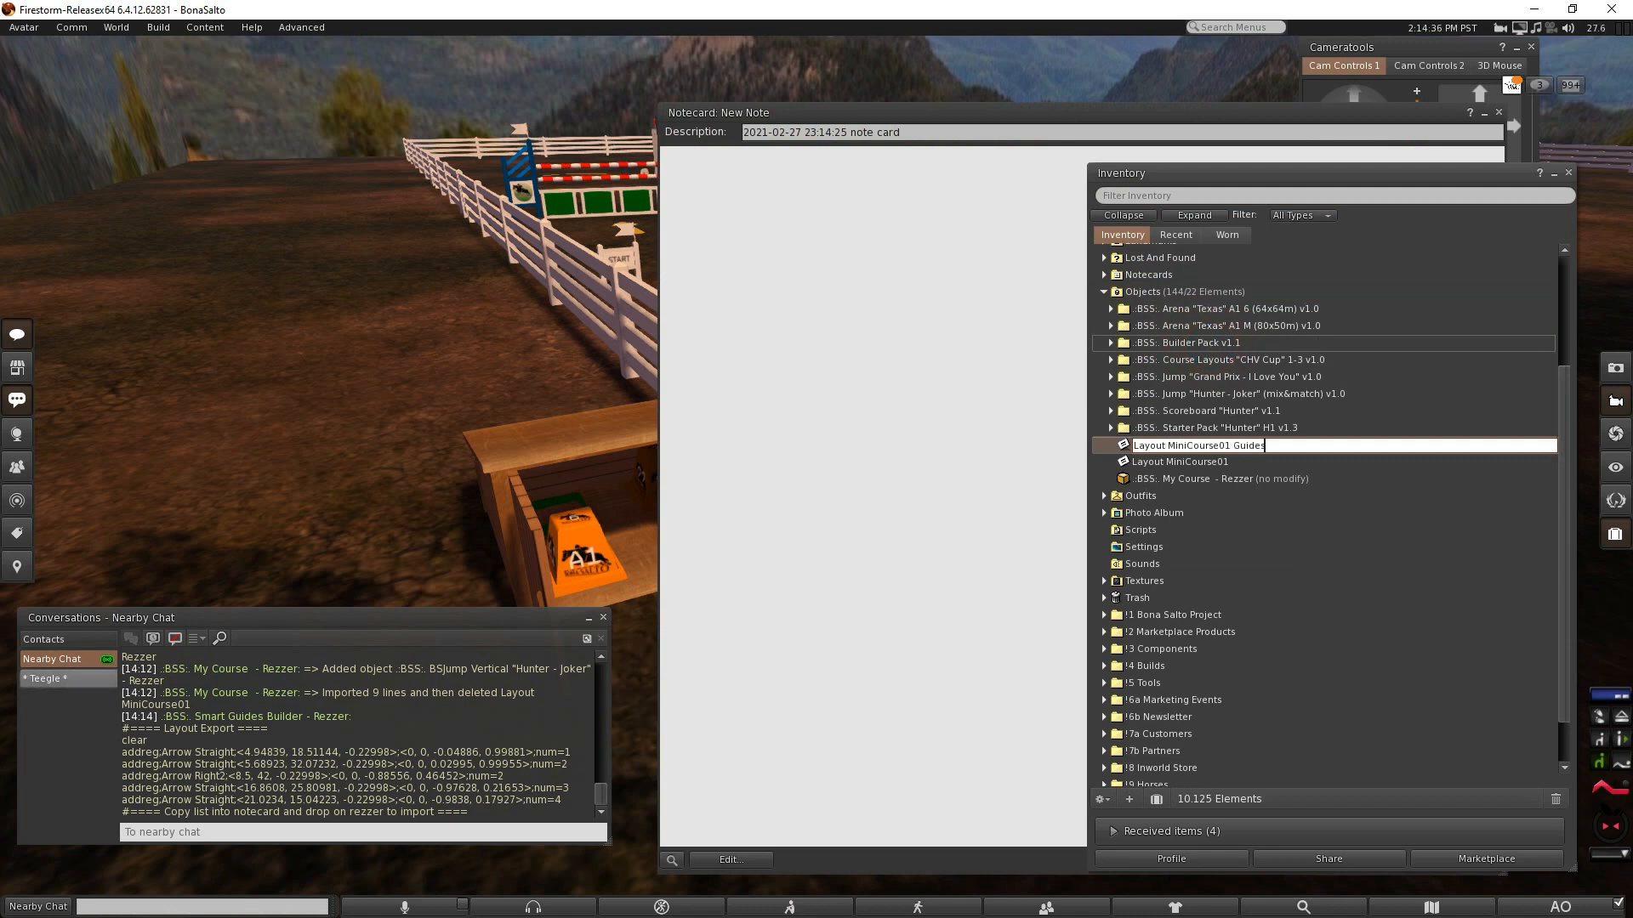
pyautogui.press('Return')
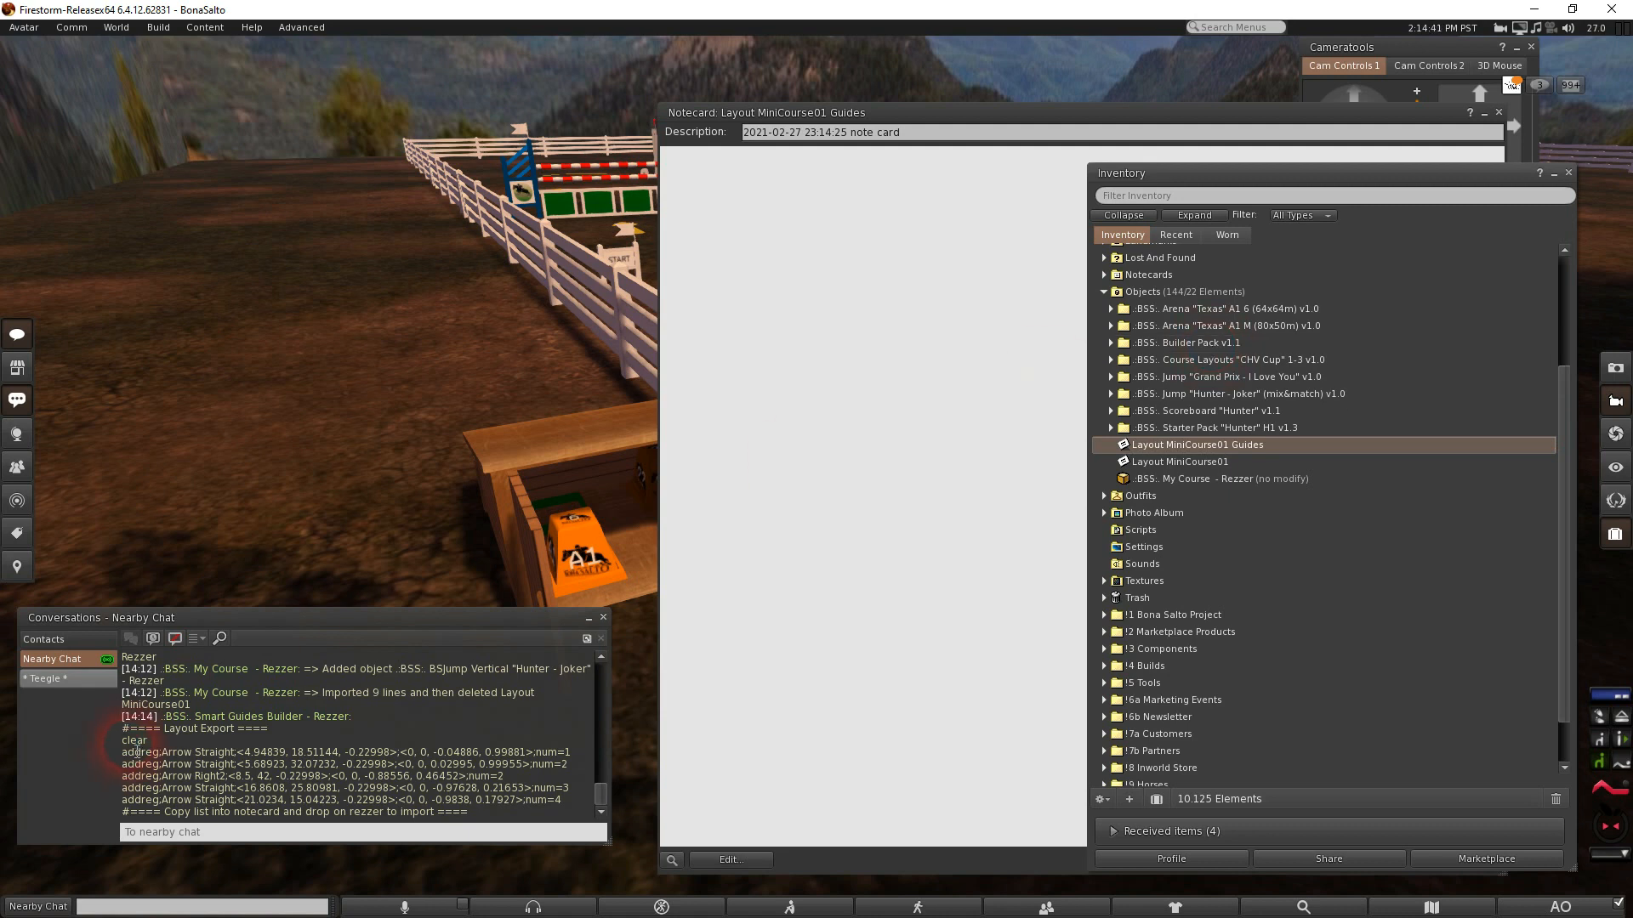
# Copy the guides layout export into the notecard, add the line "stamp;M1;6" below "clear", then save and close the notecard
pyautogui.moveTo(133, 736); pyautogui.dragTo(489, 816)
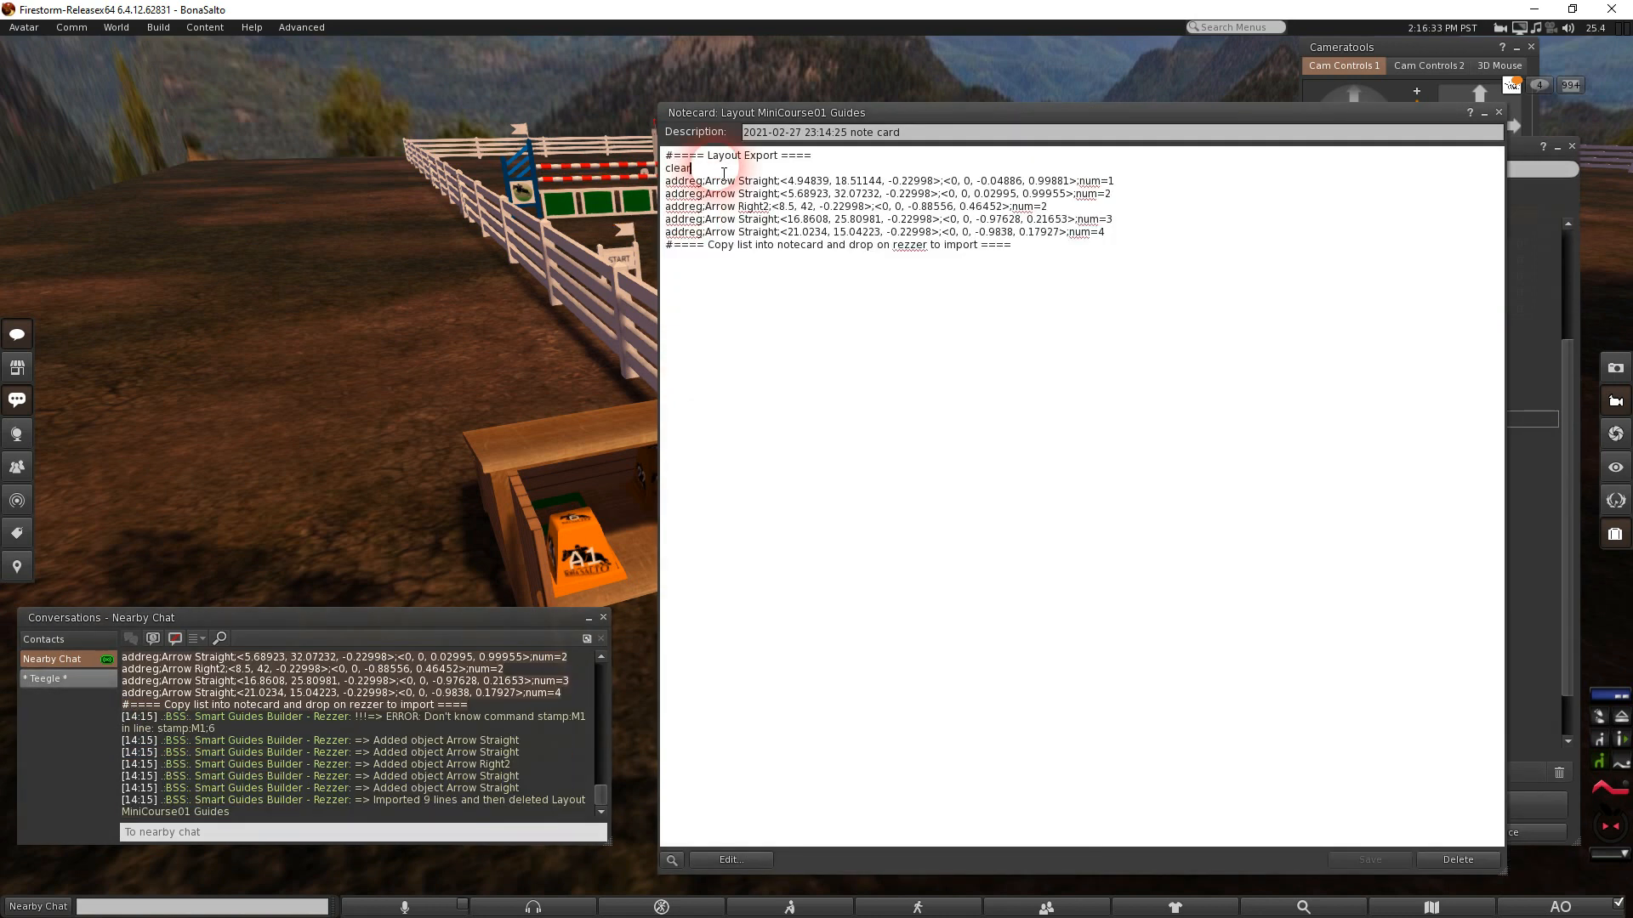
pyautogui.press('Return')
pyautogui.write('stamp;M1;6')
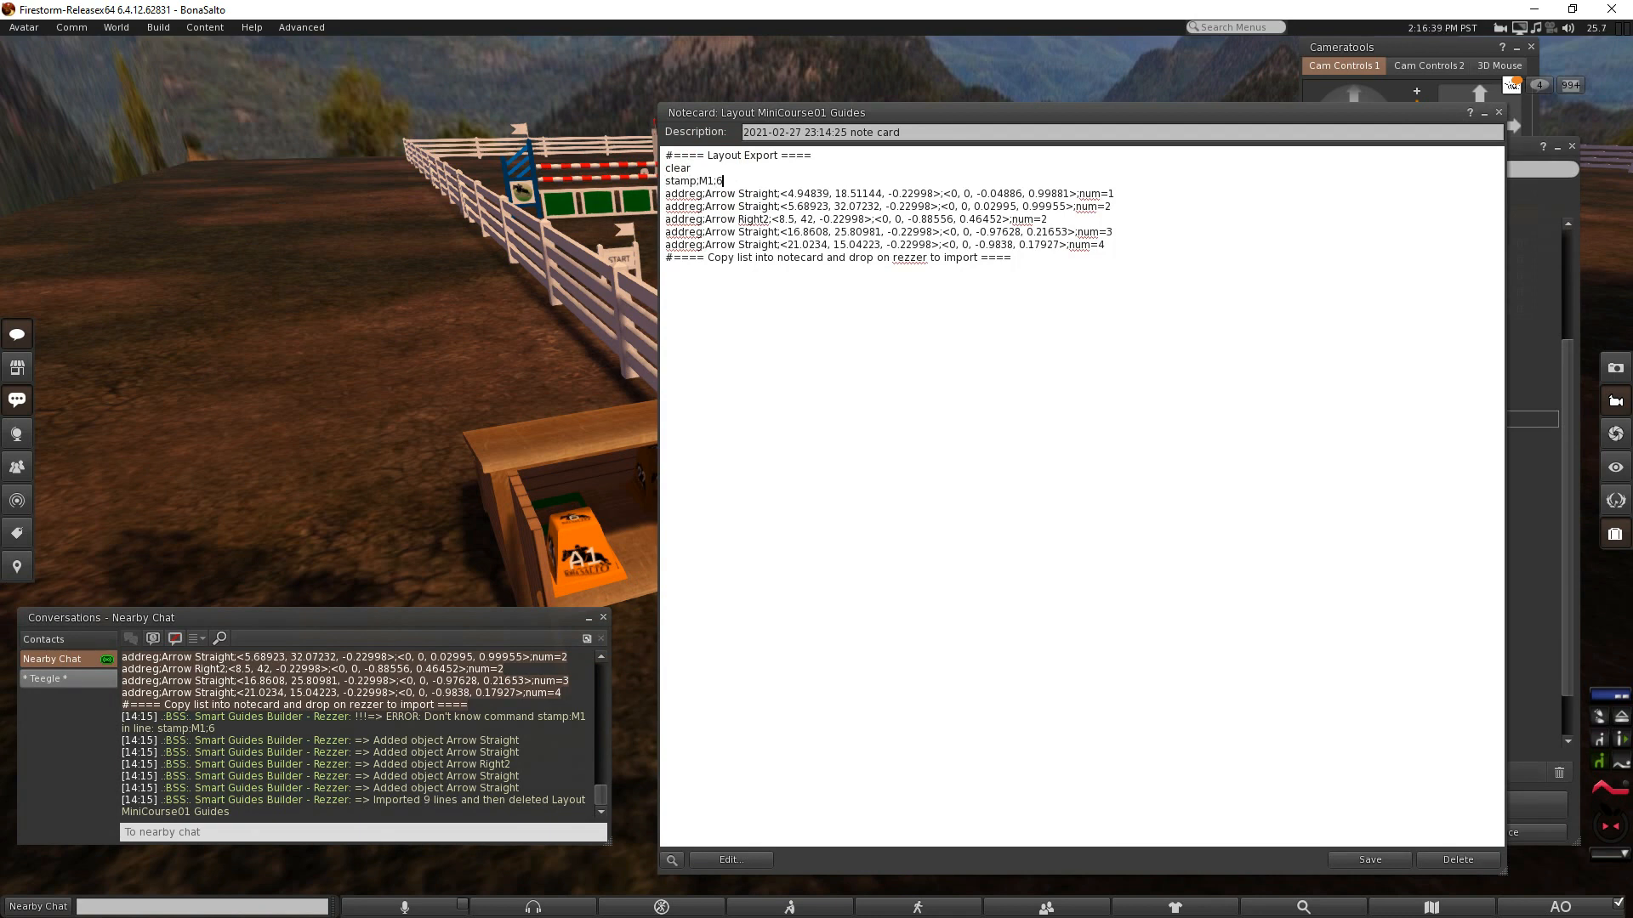
pyautogui.click(1354, 854)
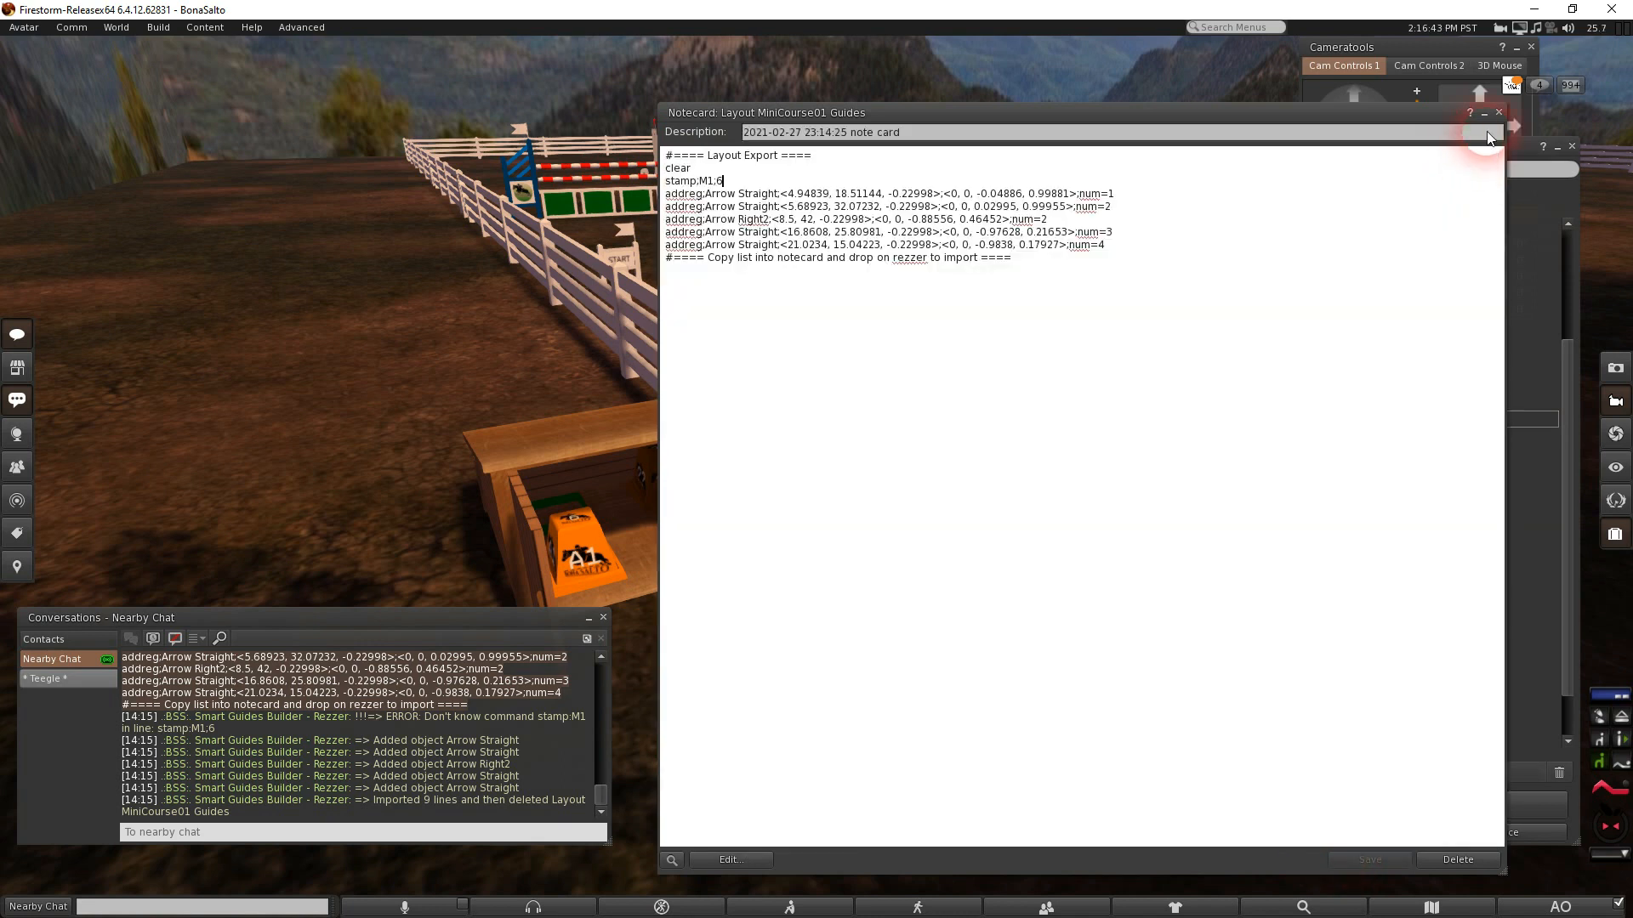
pyautogui.click(1498, 112)
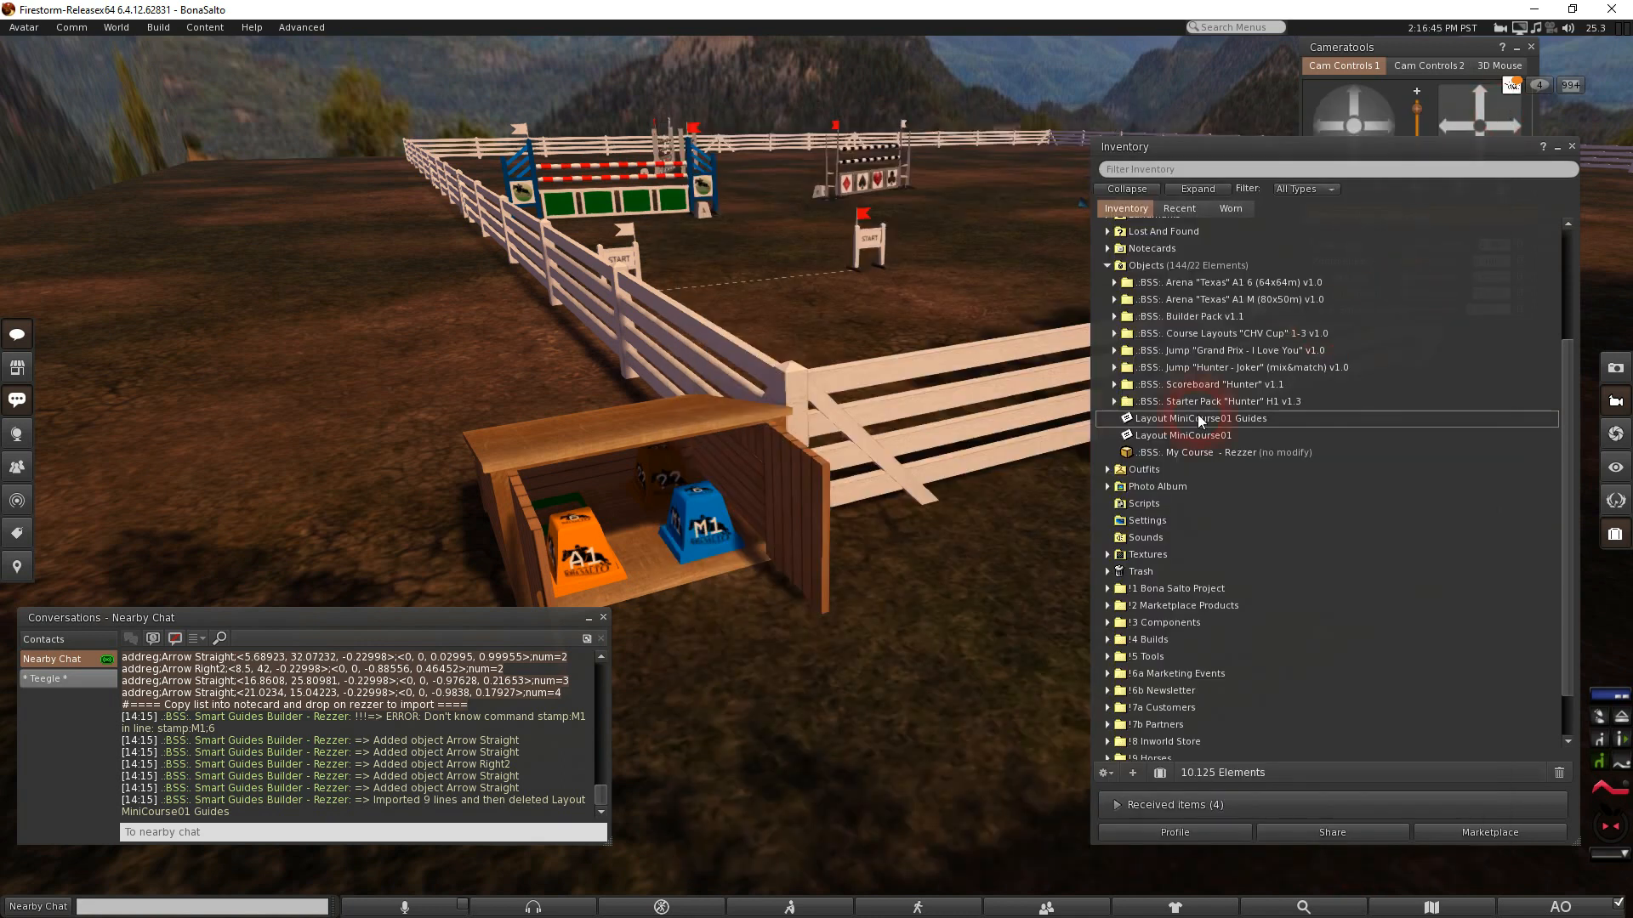
# Import the Layout MiniCourse01 Guides notecard into the Smart Guides Builder rezzer and rez the guides from it
pyautogui.moveTo(1189, 417); pyautogui.dragTo(656, 467)
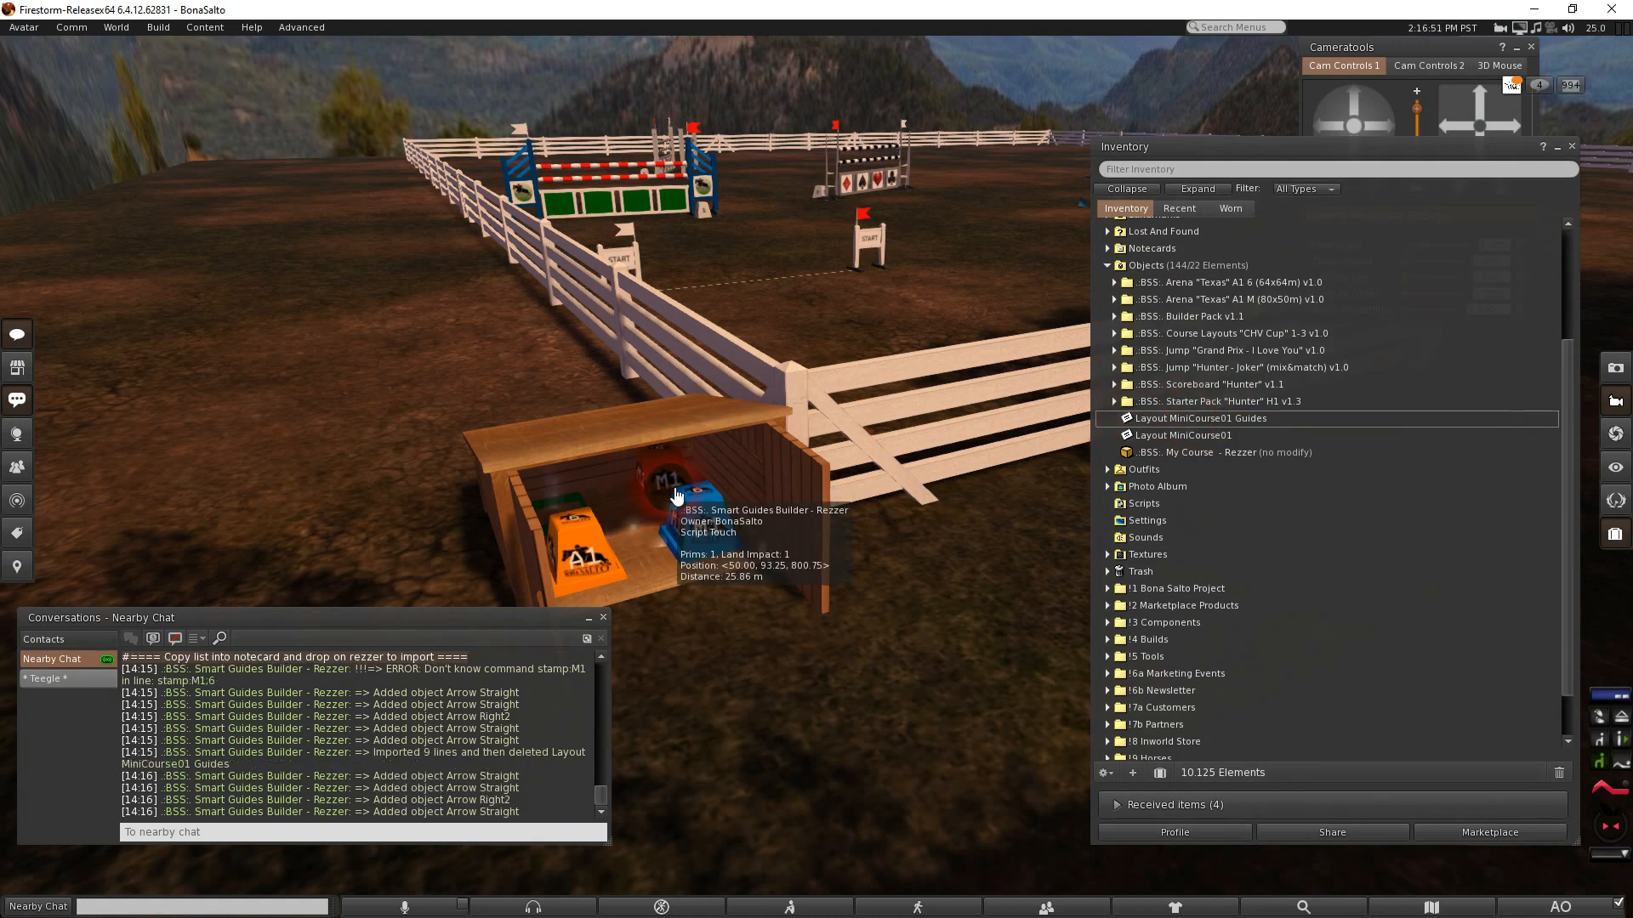
pyautogui.moveTo(675, 495); pyautogui.dragTo(823, 466)
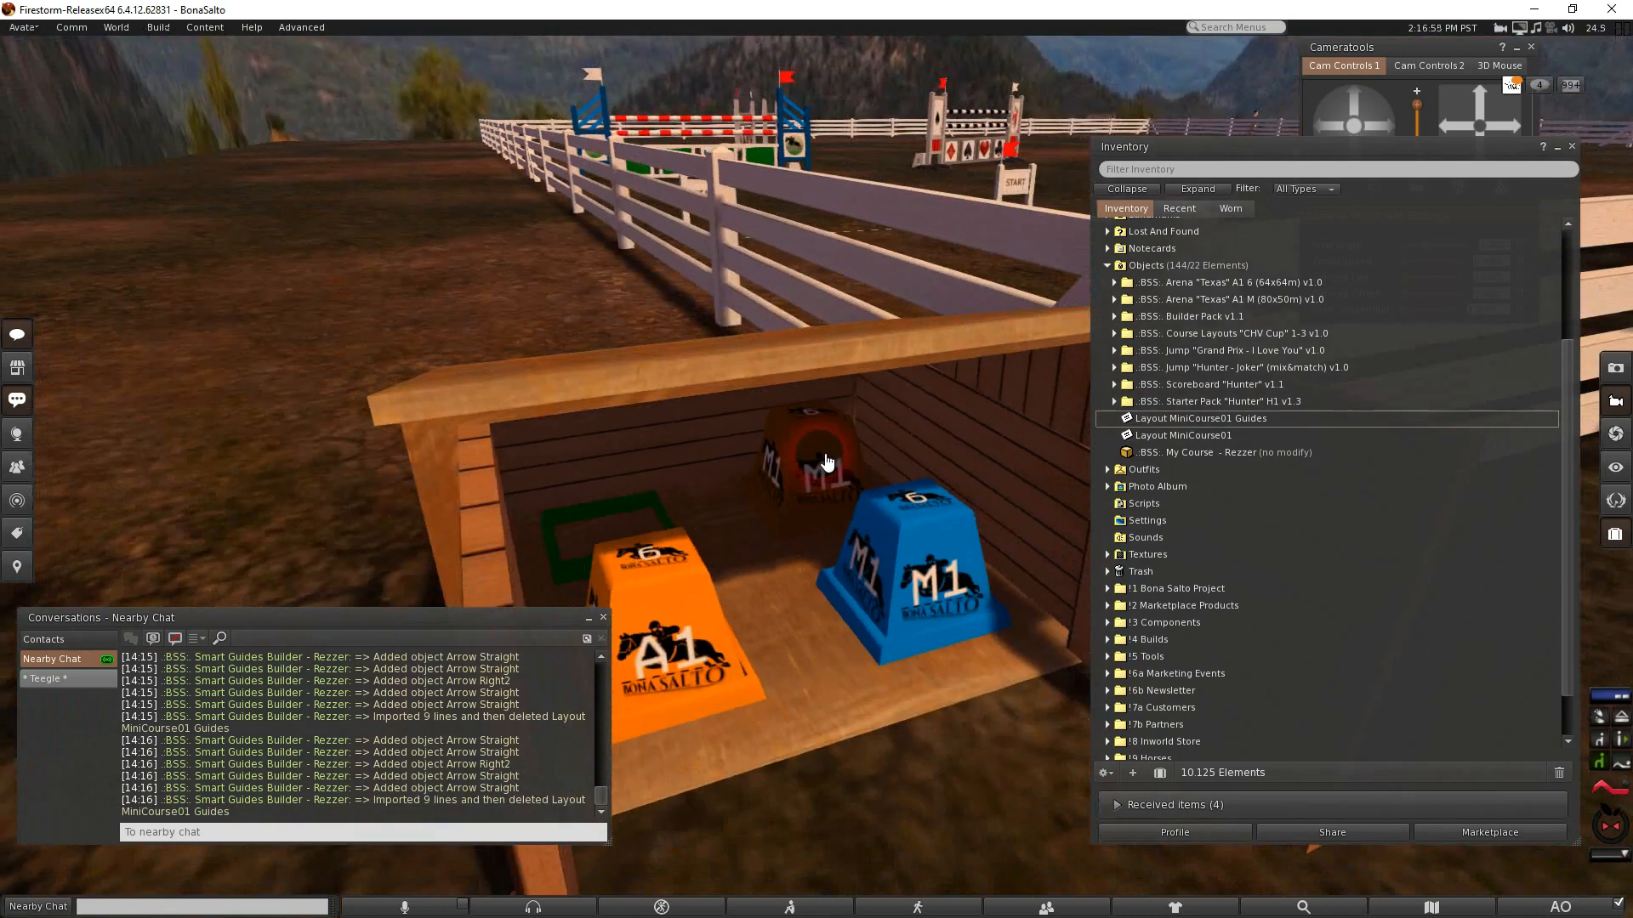
pyautogui.click(831, 451)
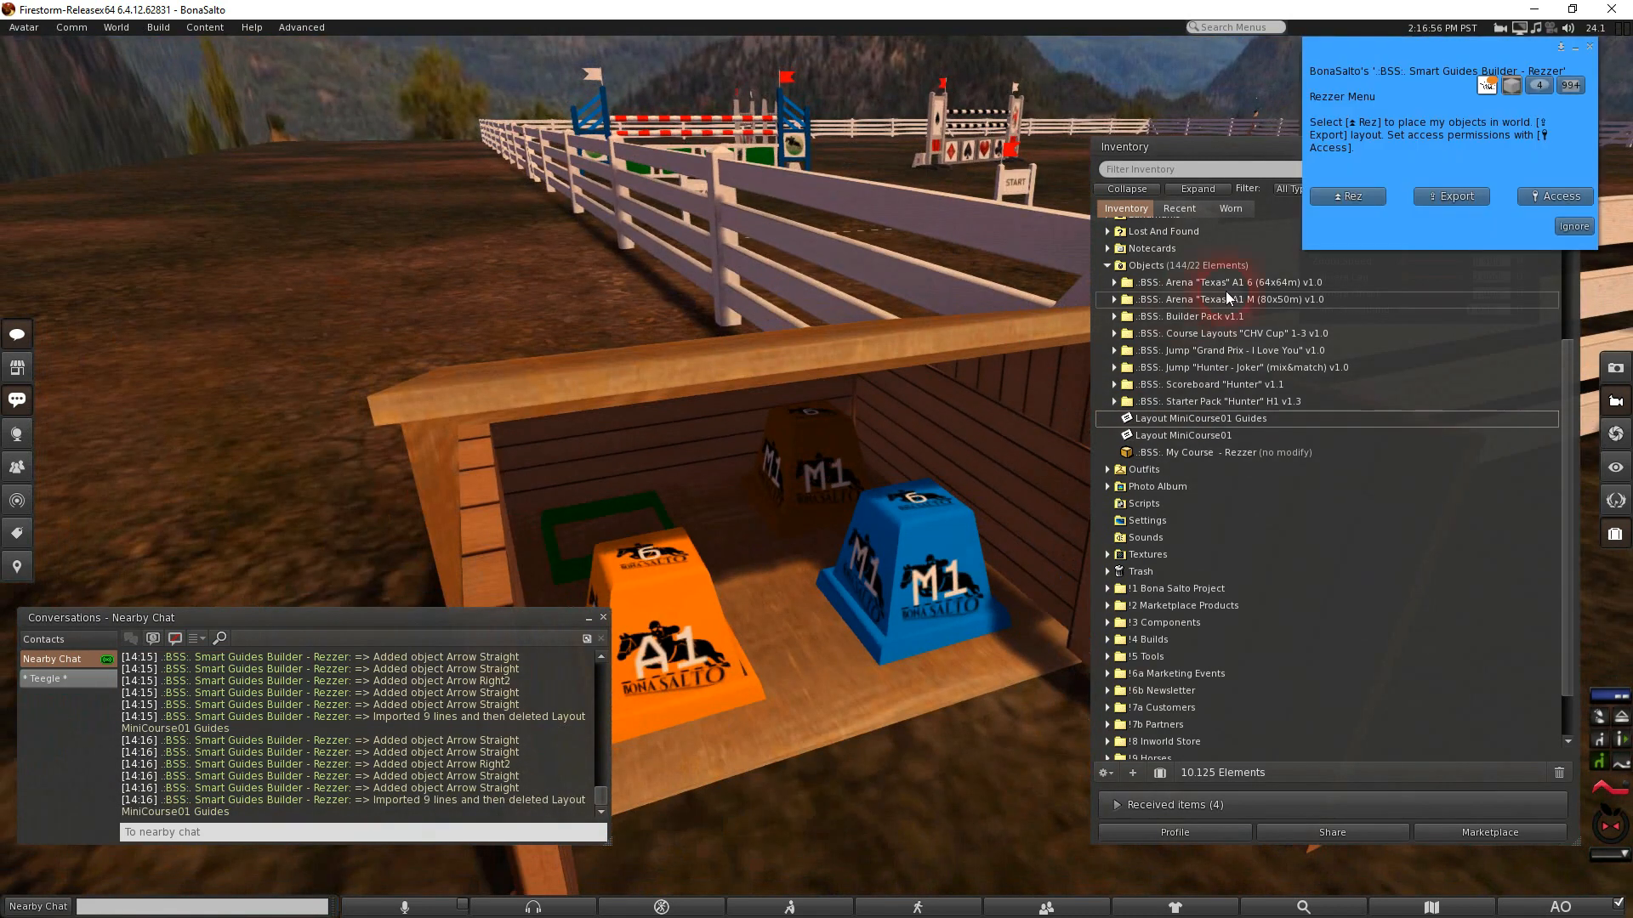
pyautogui.click(1358, 205)
pyautogui.moveTo(1010, 434); pyautogui.dragTo(1009, 544)
pyautogui.moveTo(872, 411); pyautogui.dragTo(918, 340)
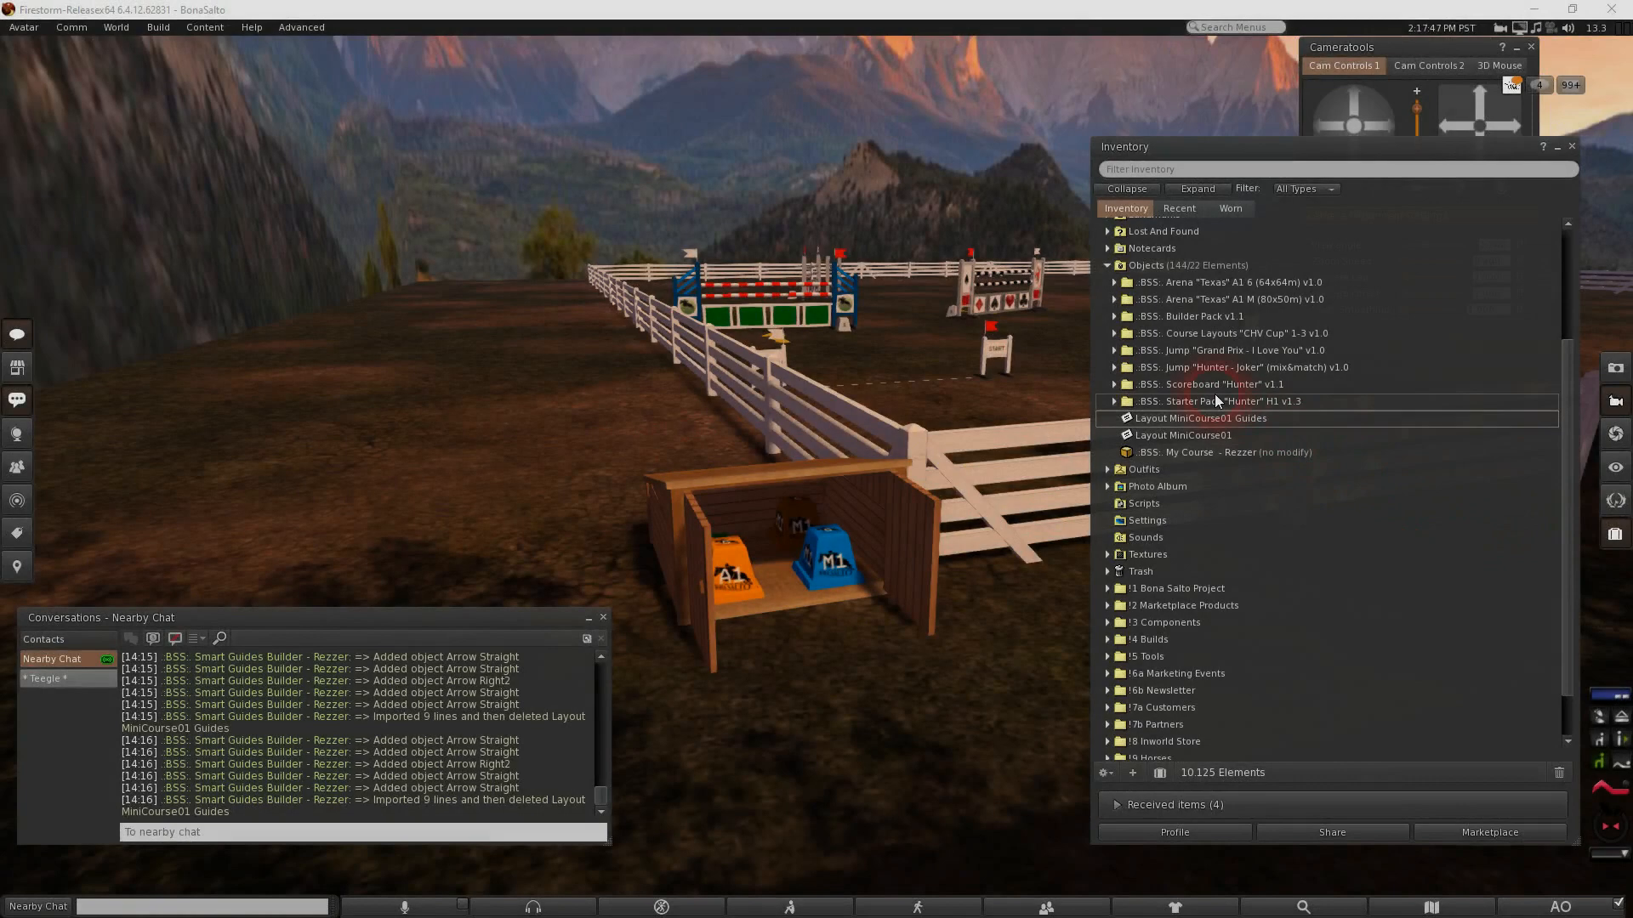
# Locate the BSJump "I Love You" rezzer in its Grand Prix folder and examine the Vertical "Hunter - BS" name in the Layout MiniCourse01 notecard
pyautogui.click(1115, 351)
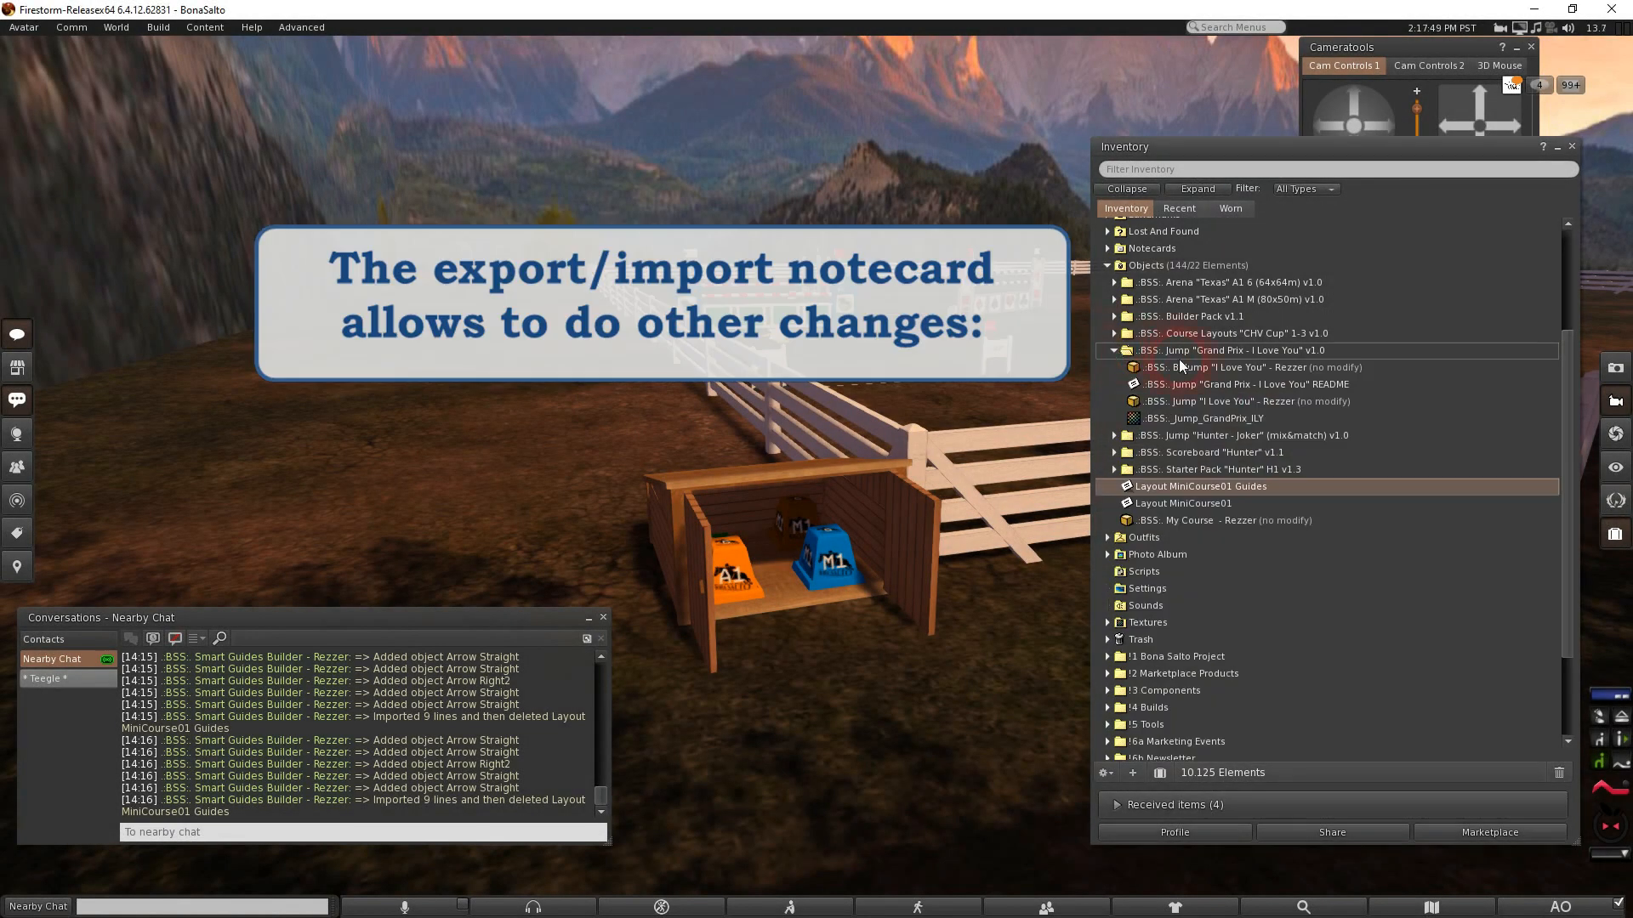
pyautogui.click(1320, 367)
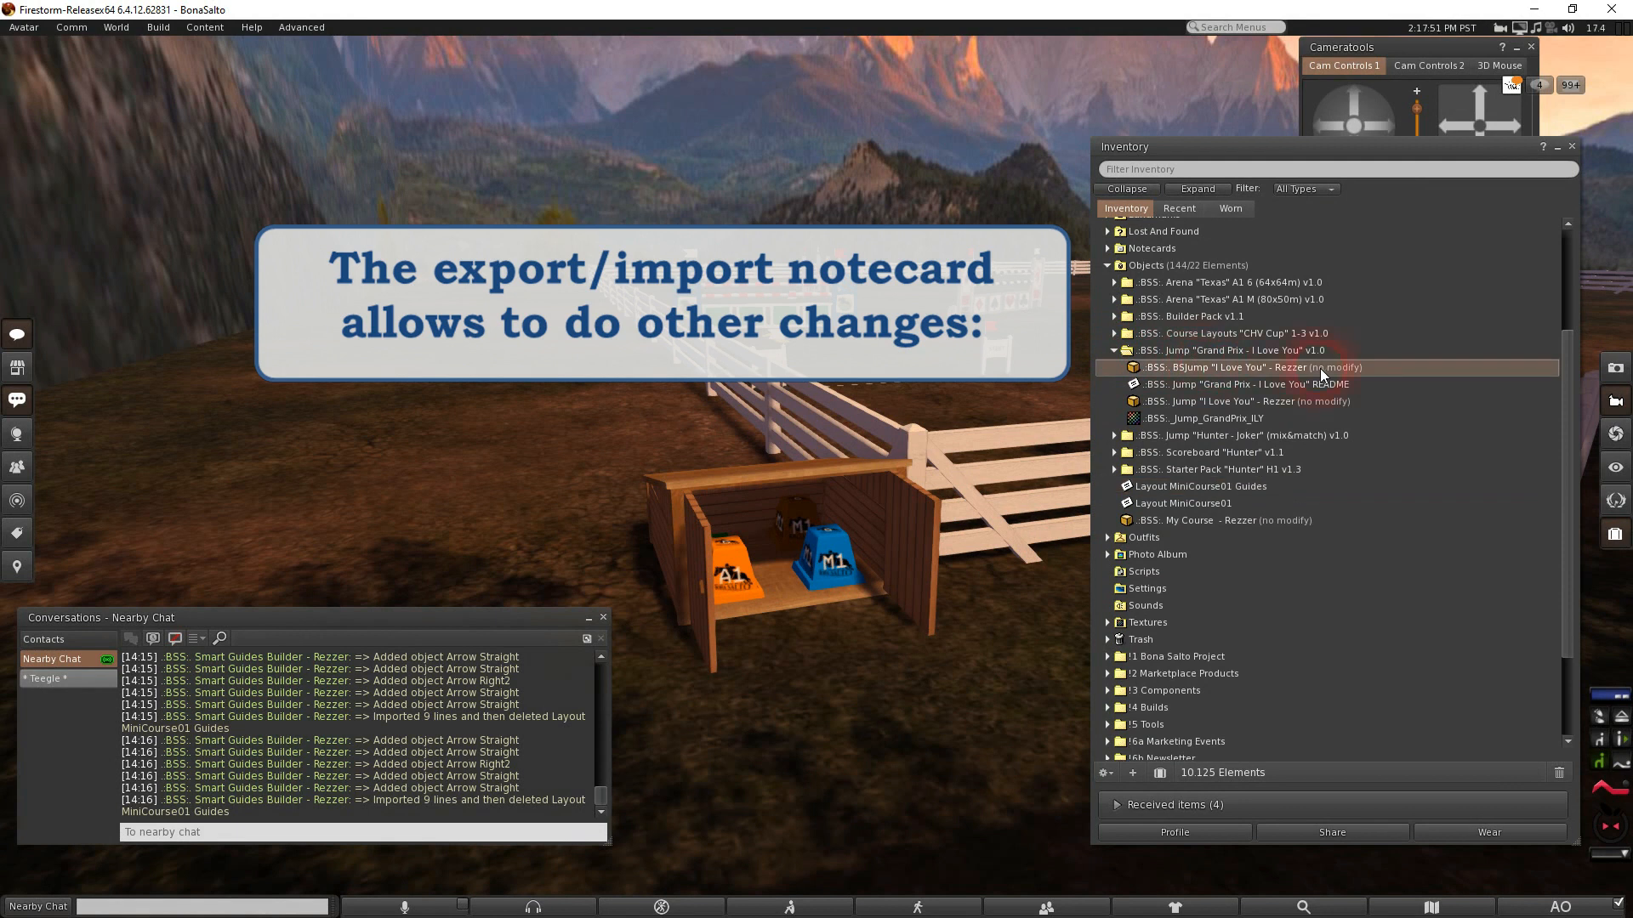
pyautogui.click(1192, 503)
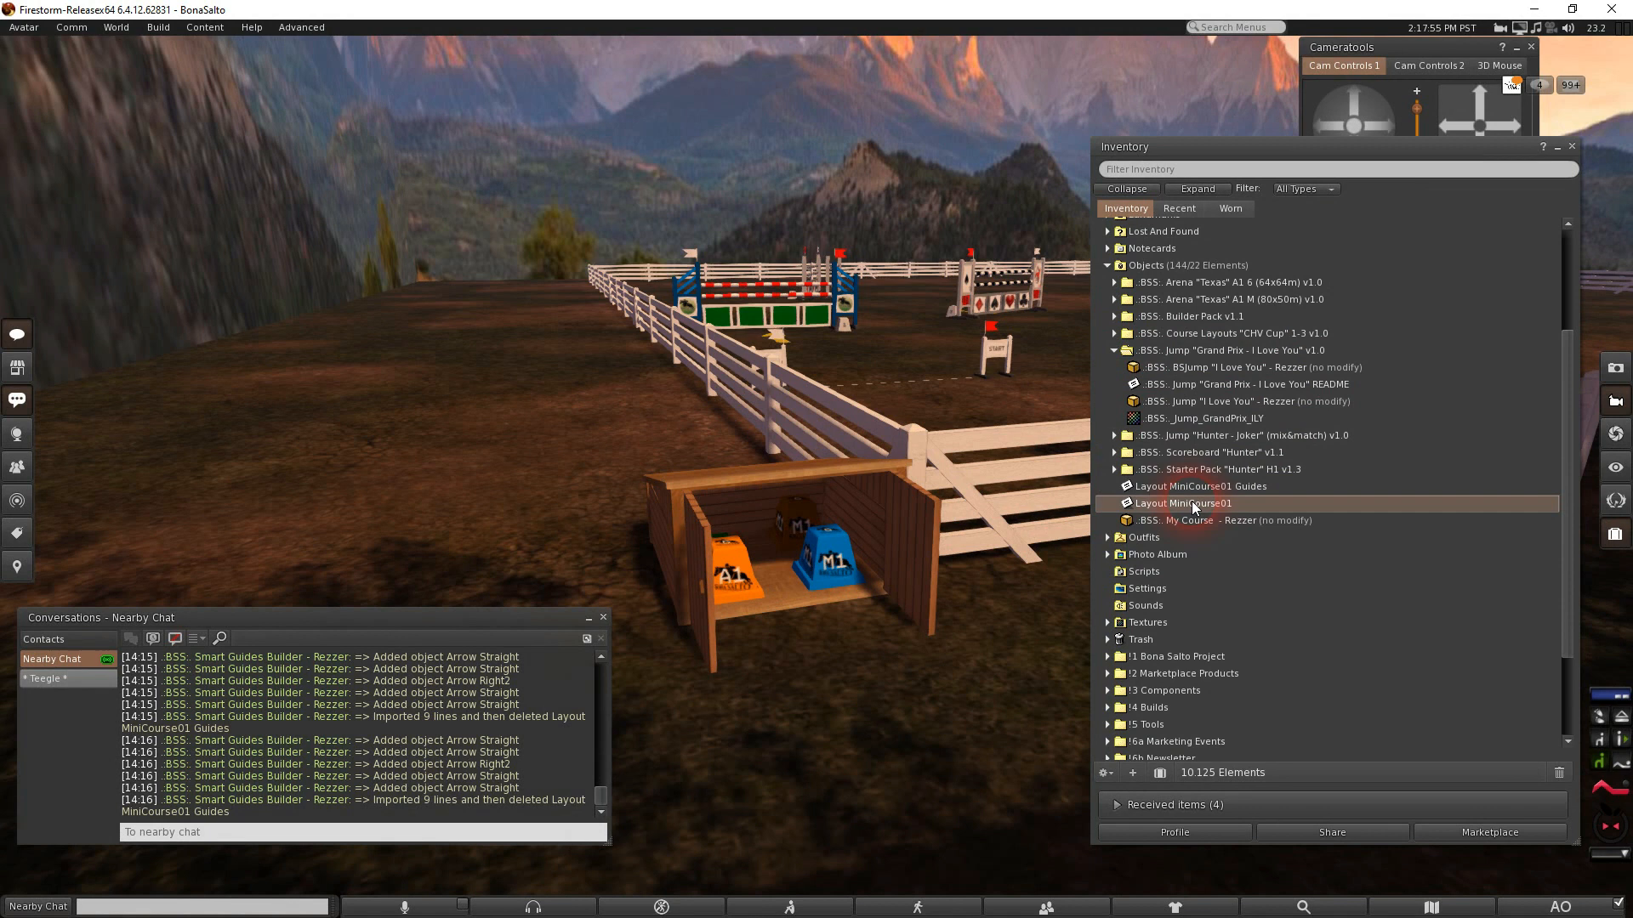
pyautogui.doubleClick(1127, 510)
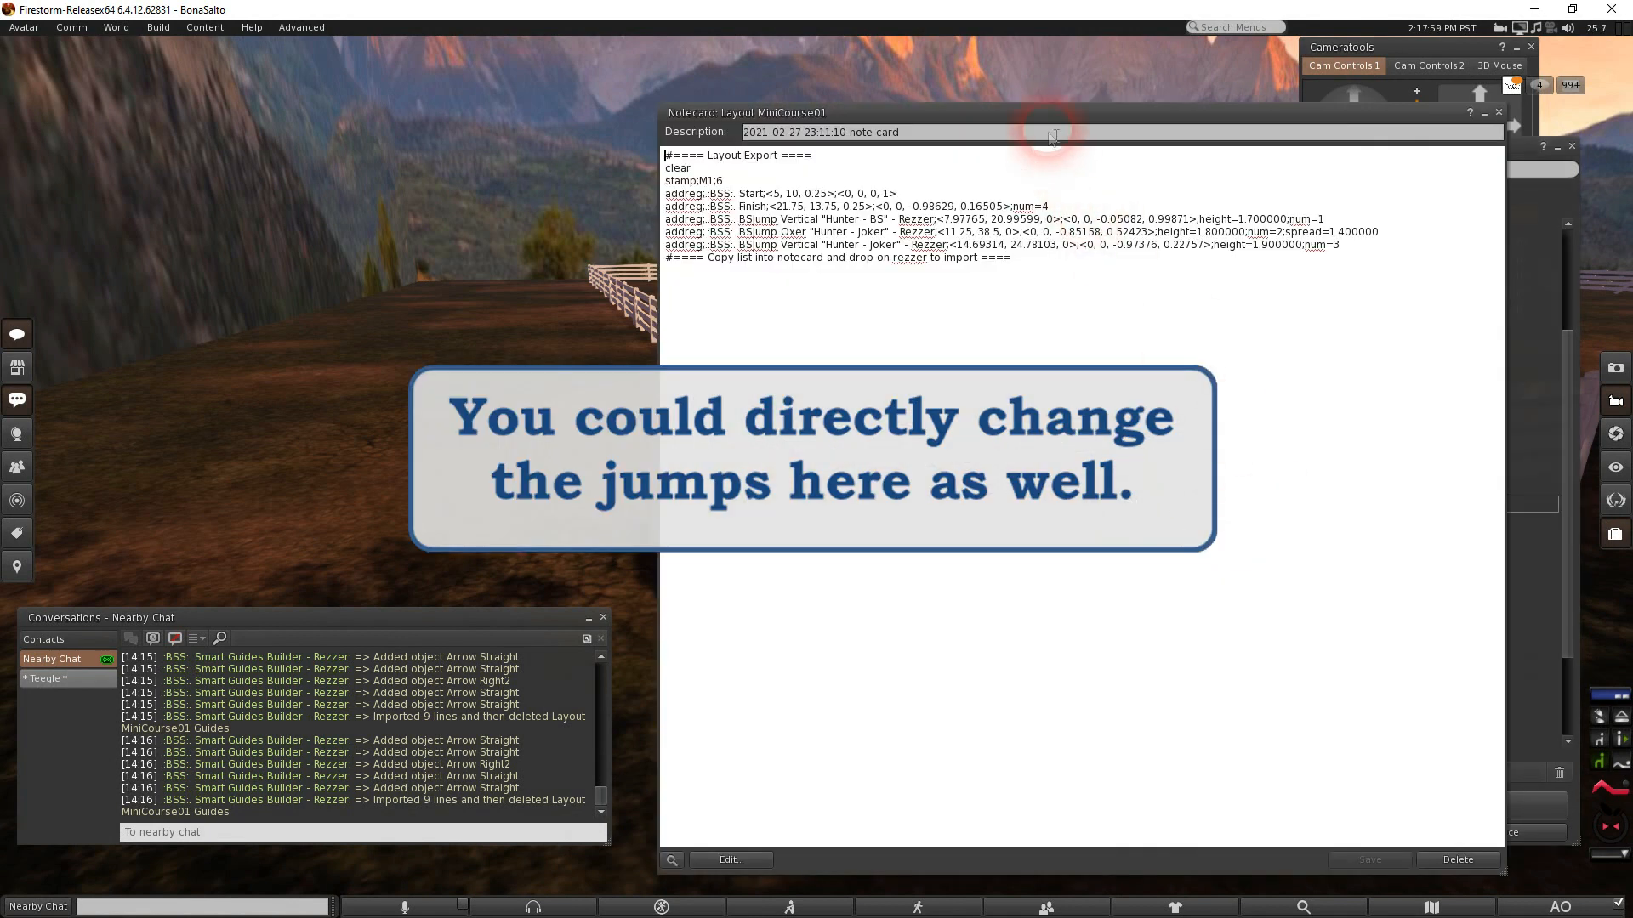
pyautogui.moveTo(1093, 114); pyautogui.dragTo(857, 91)
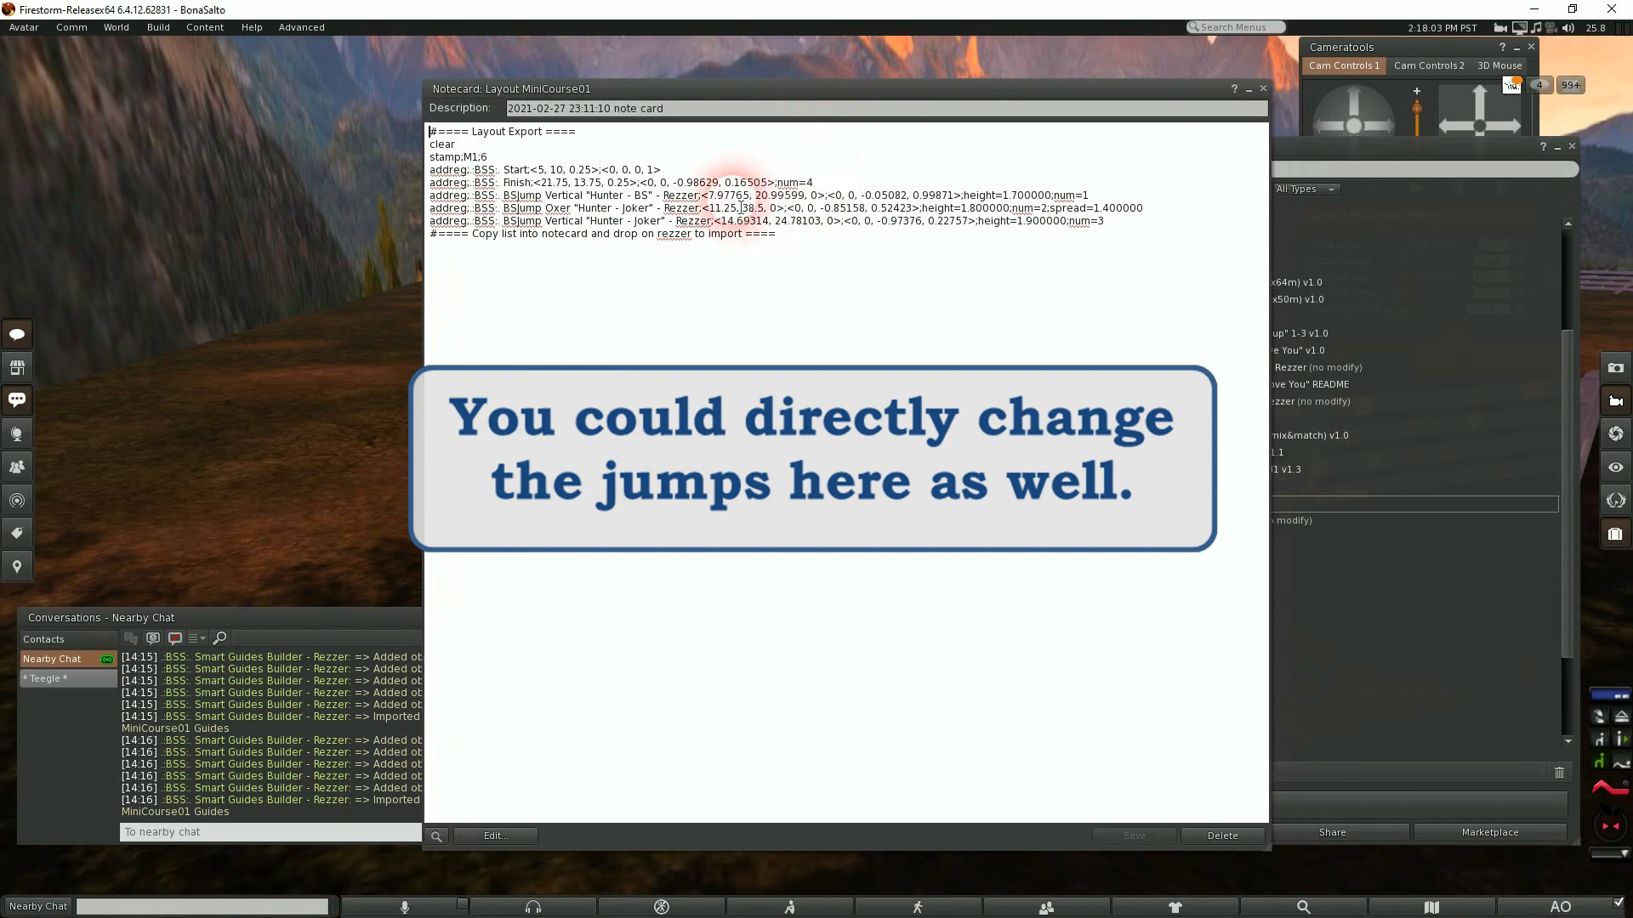
pyautogui.moveTo(699, 197); pyautogui.dragTo(472, 197)
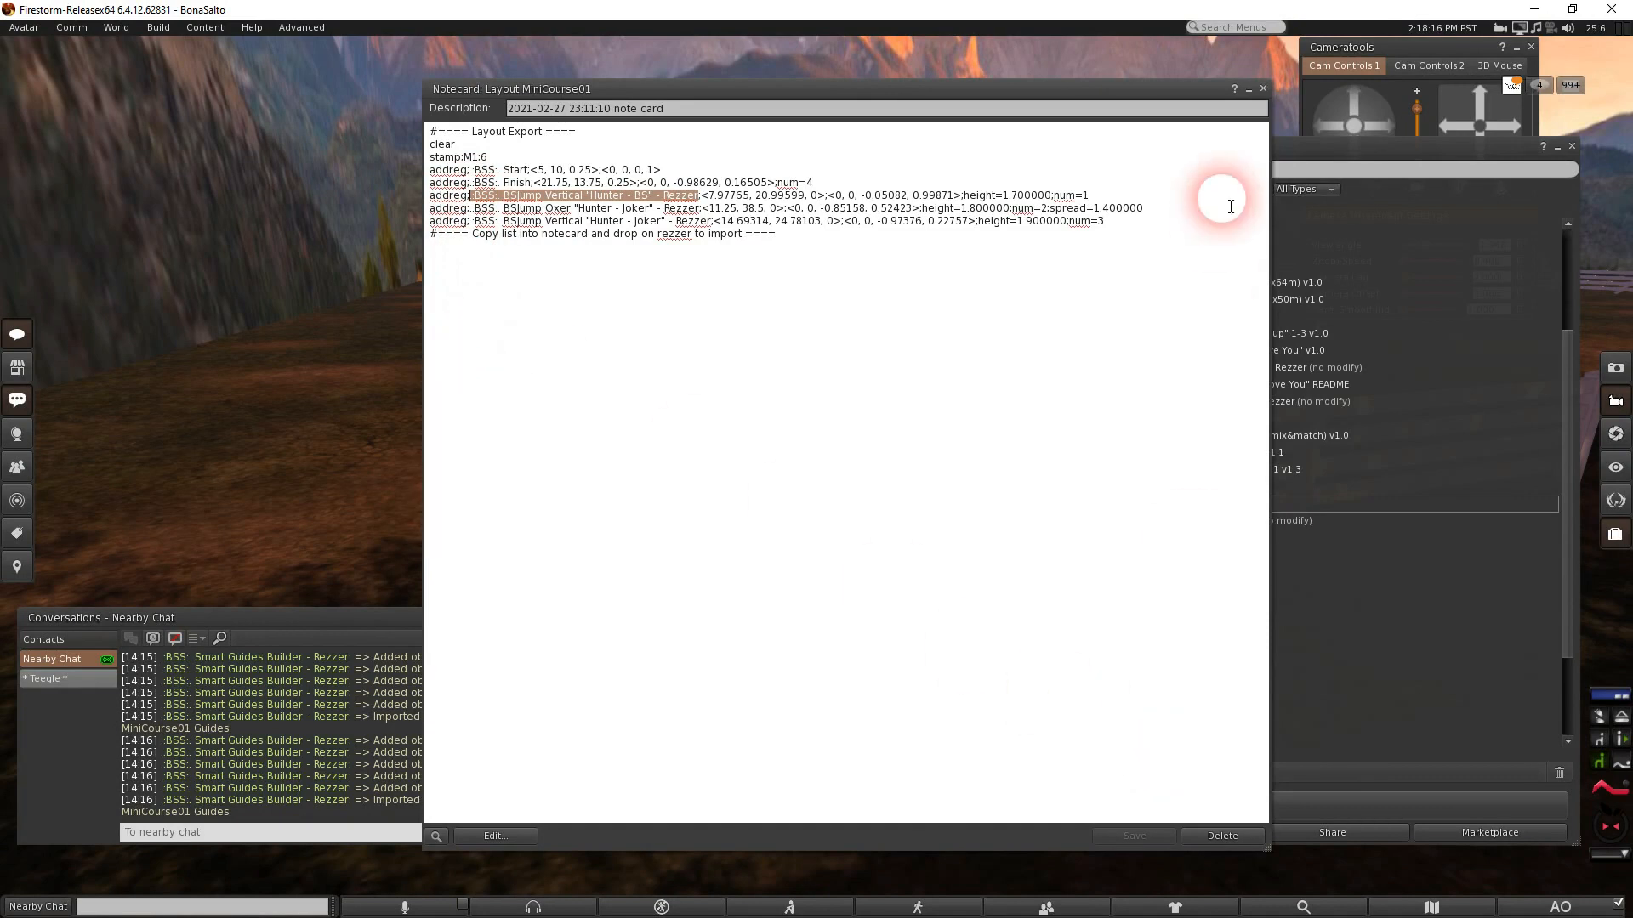
pyautogui.click(1263, 89)
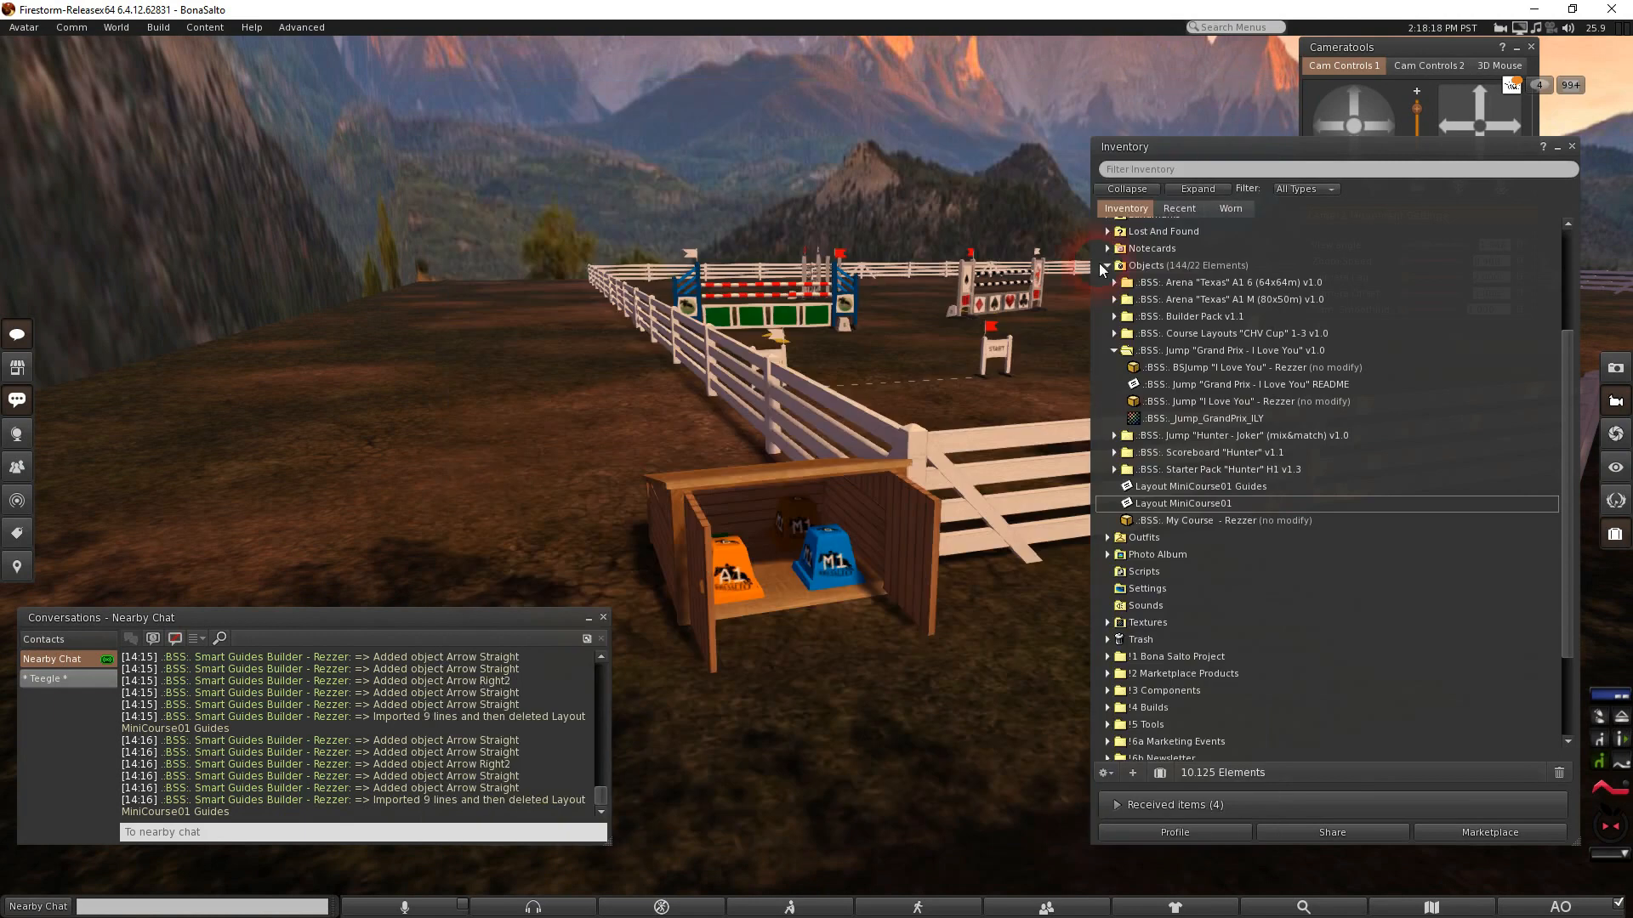
# Add the BSJump "I Love You" - Rezzer object to the contents of the blue My Course rezzer
pyautogui.click(830, 557)
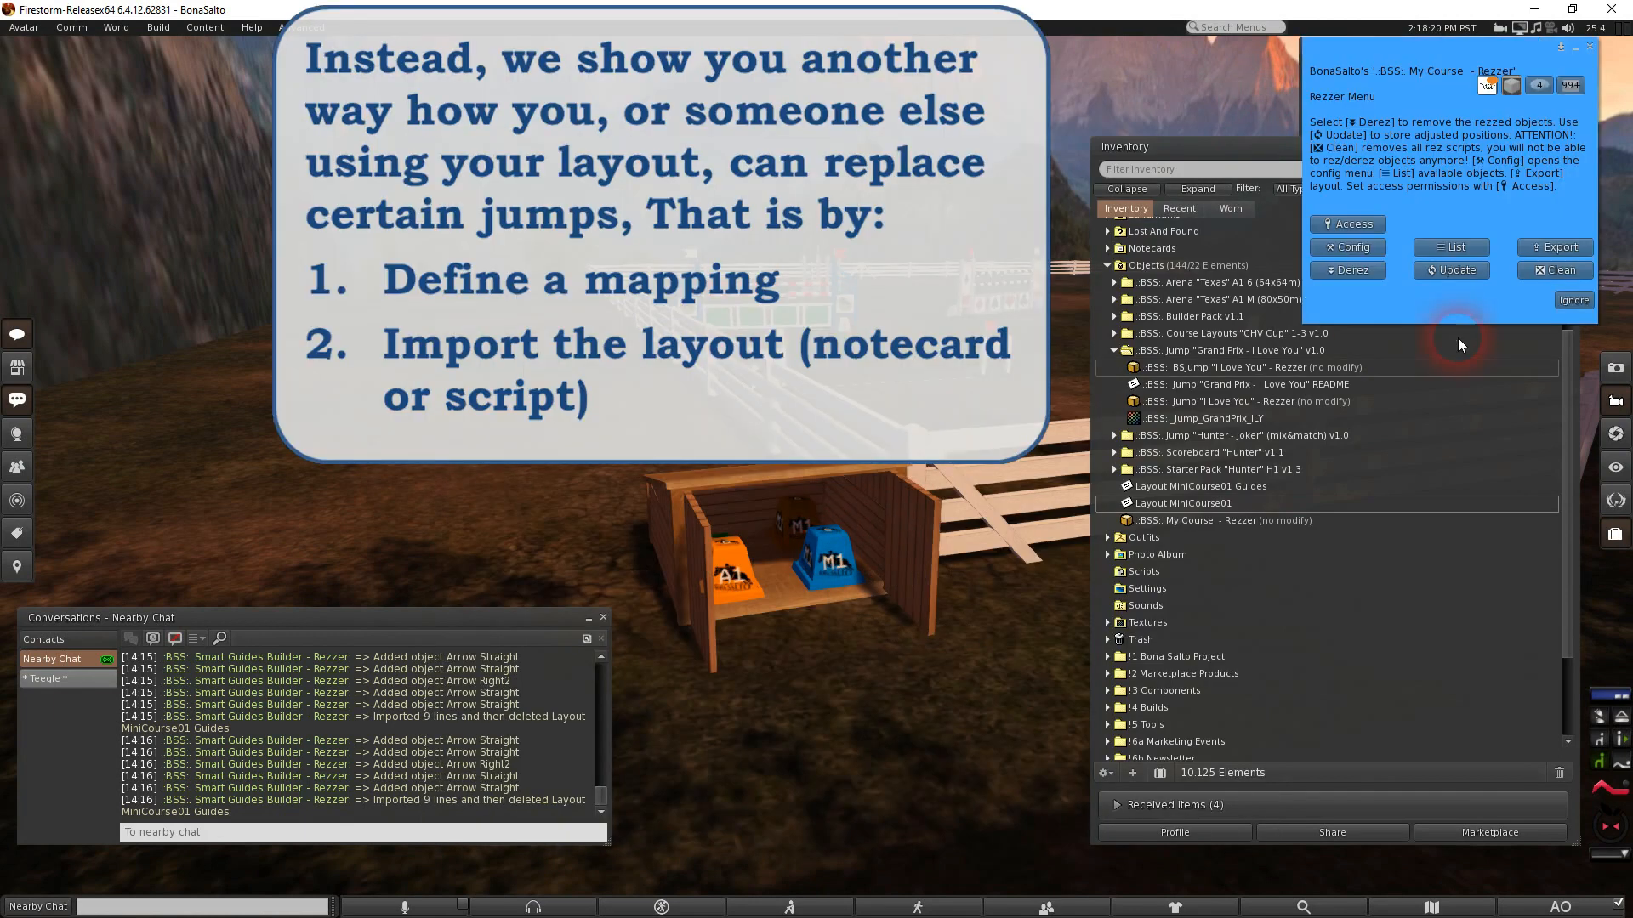
pyautogui.click(1573, 300)
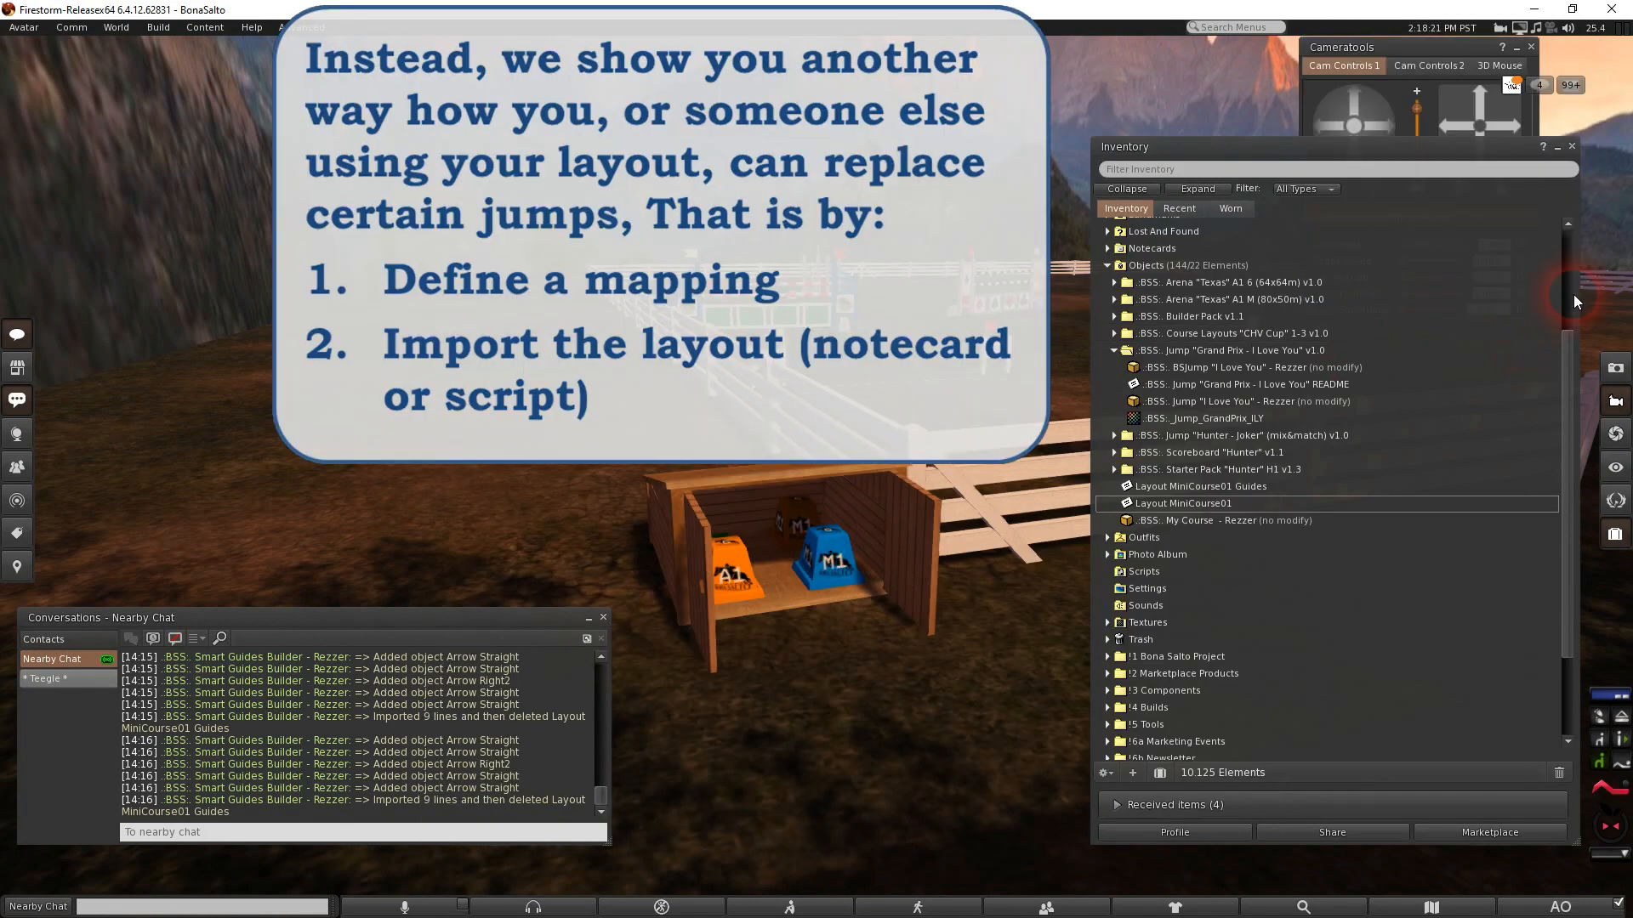
pyautogui.rightClick(833, 548)
pyautogui.click(858, 577)
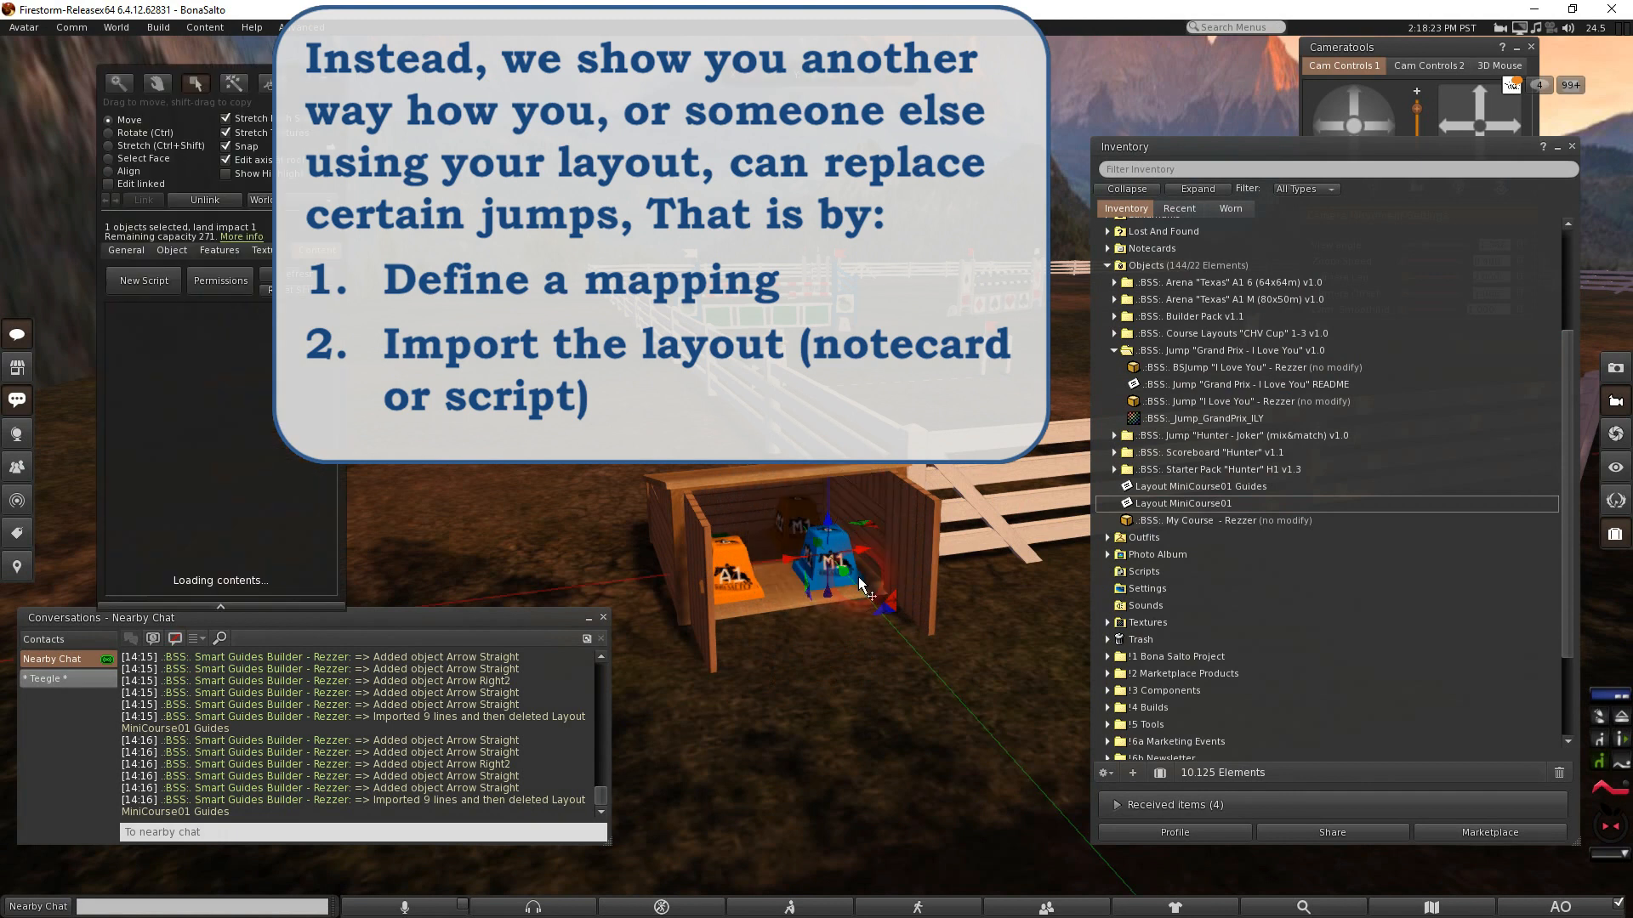
pyautogui.click(1189, 364)
pyautogui.moveTo(1189, 367); pyautogui.dragTo(195, 309)
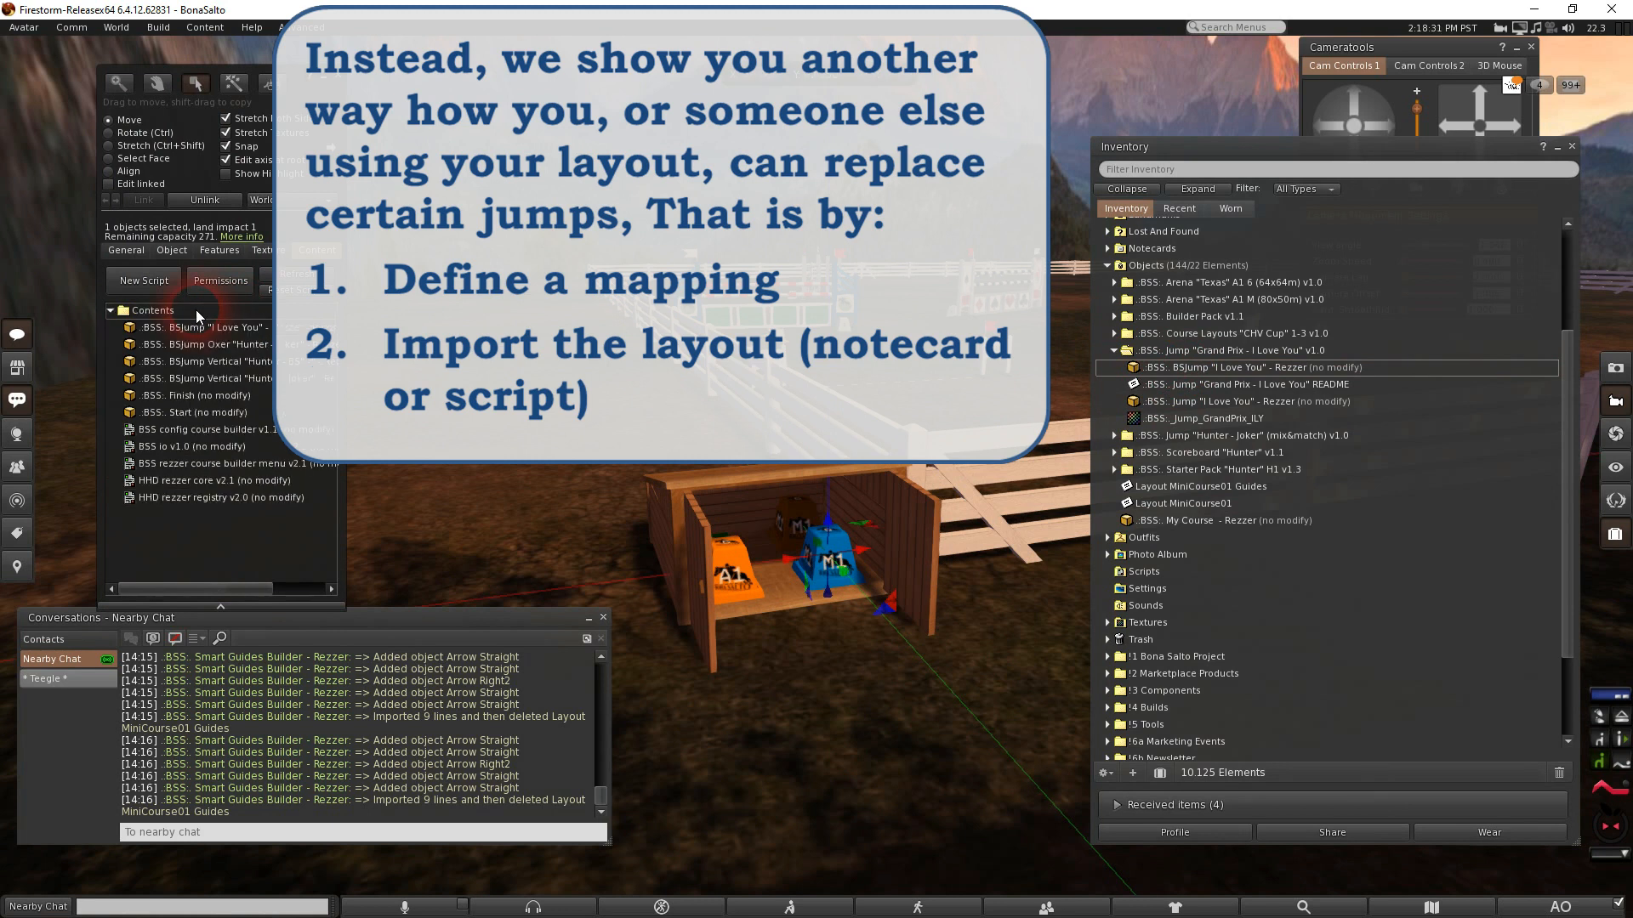
pyautogui.click(338, 74)
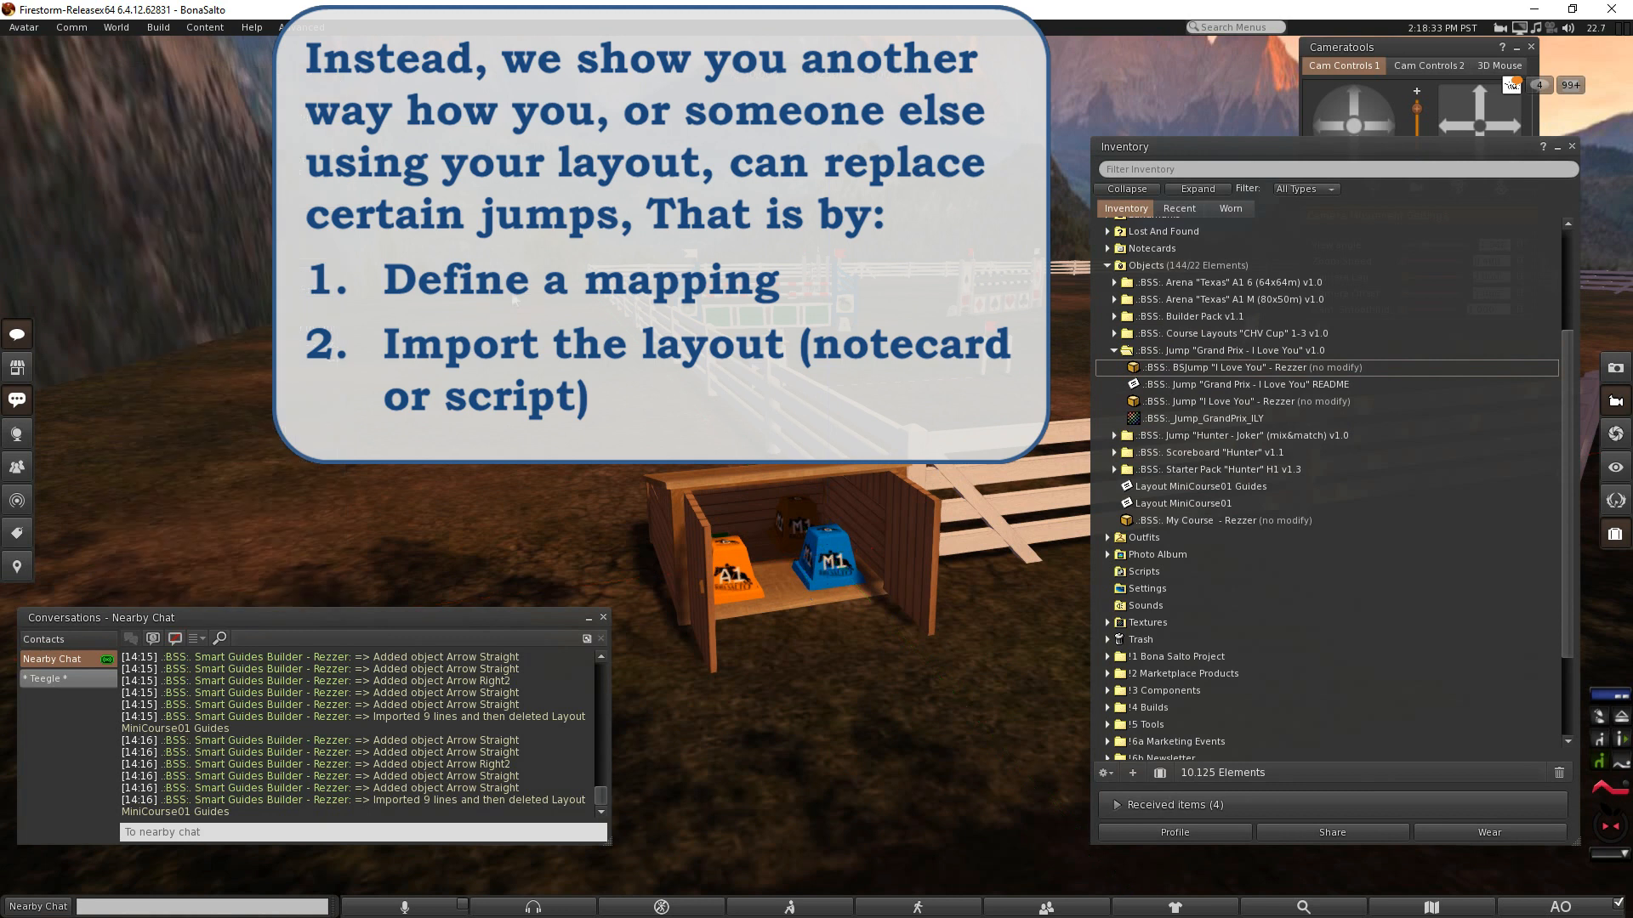
# List the My Course rezzer's available items in nearby chat and collapse the Jump "Grand Prix - I Love You" v1.0 folder
pyautogui.click(844, 553)
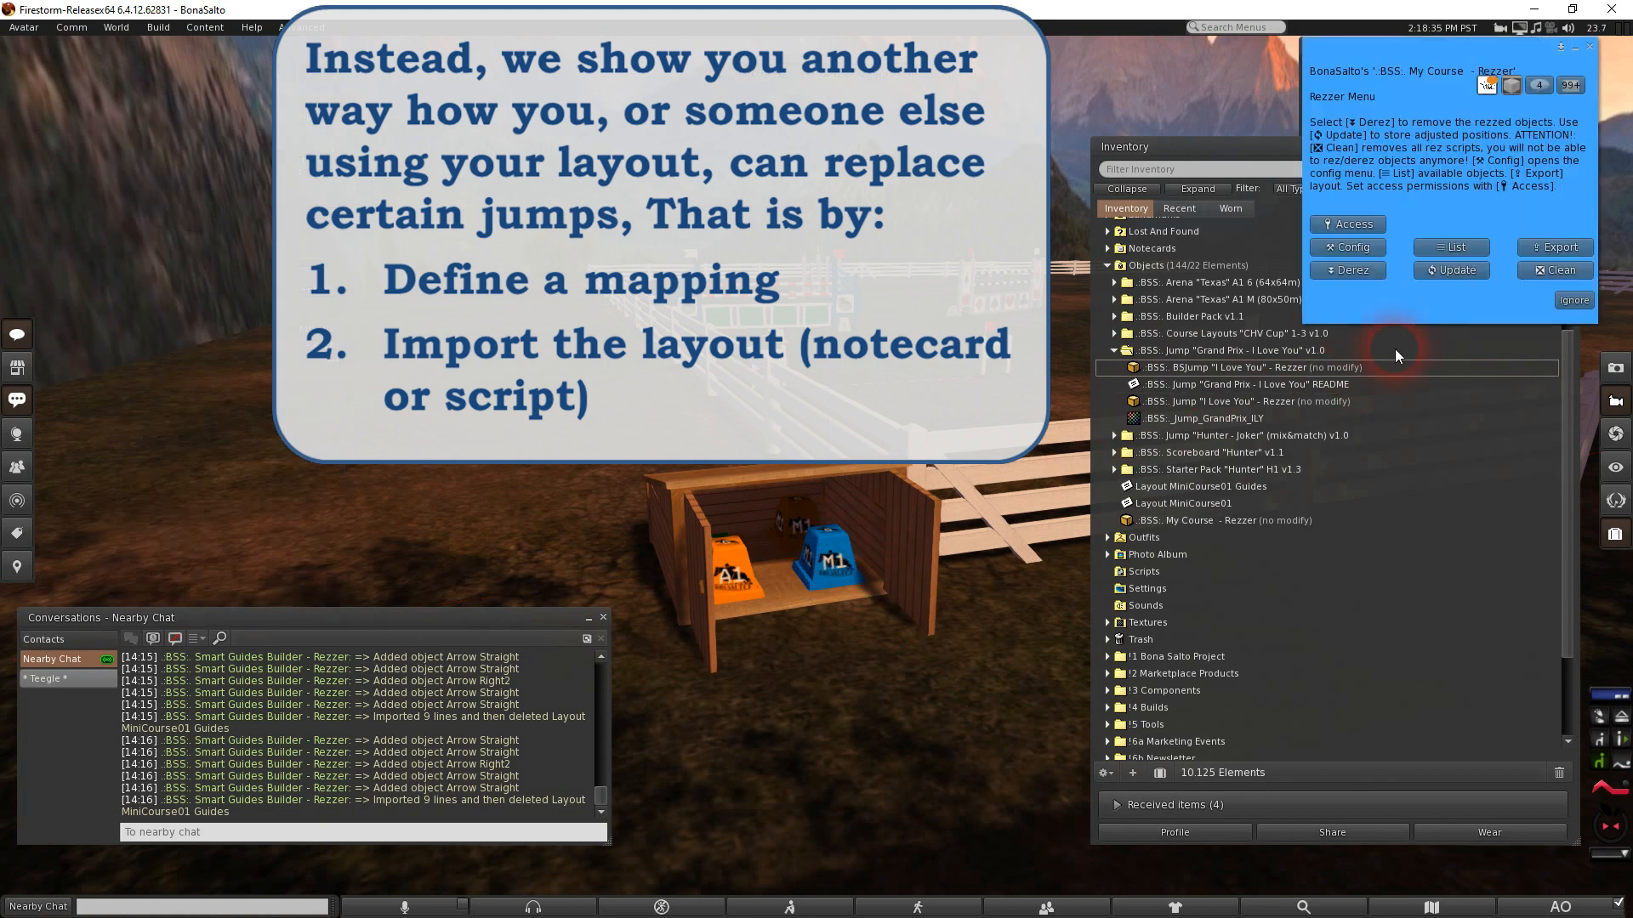
pyautogui.click(1468, 247)
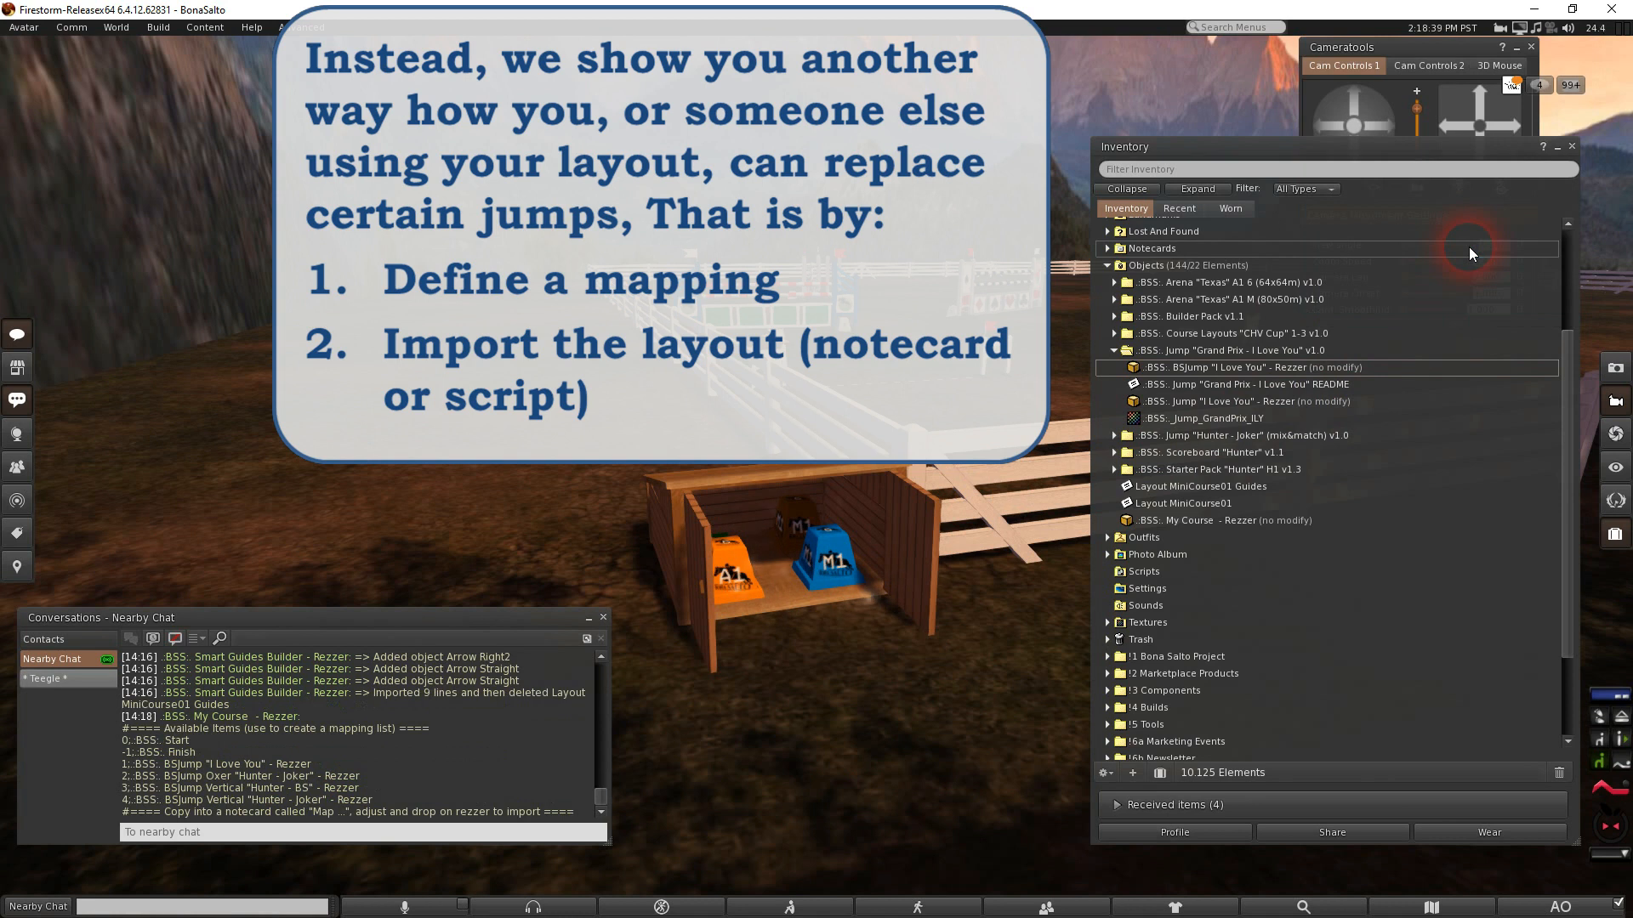
pyautogui.click(1114, 350)
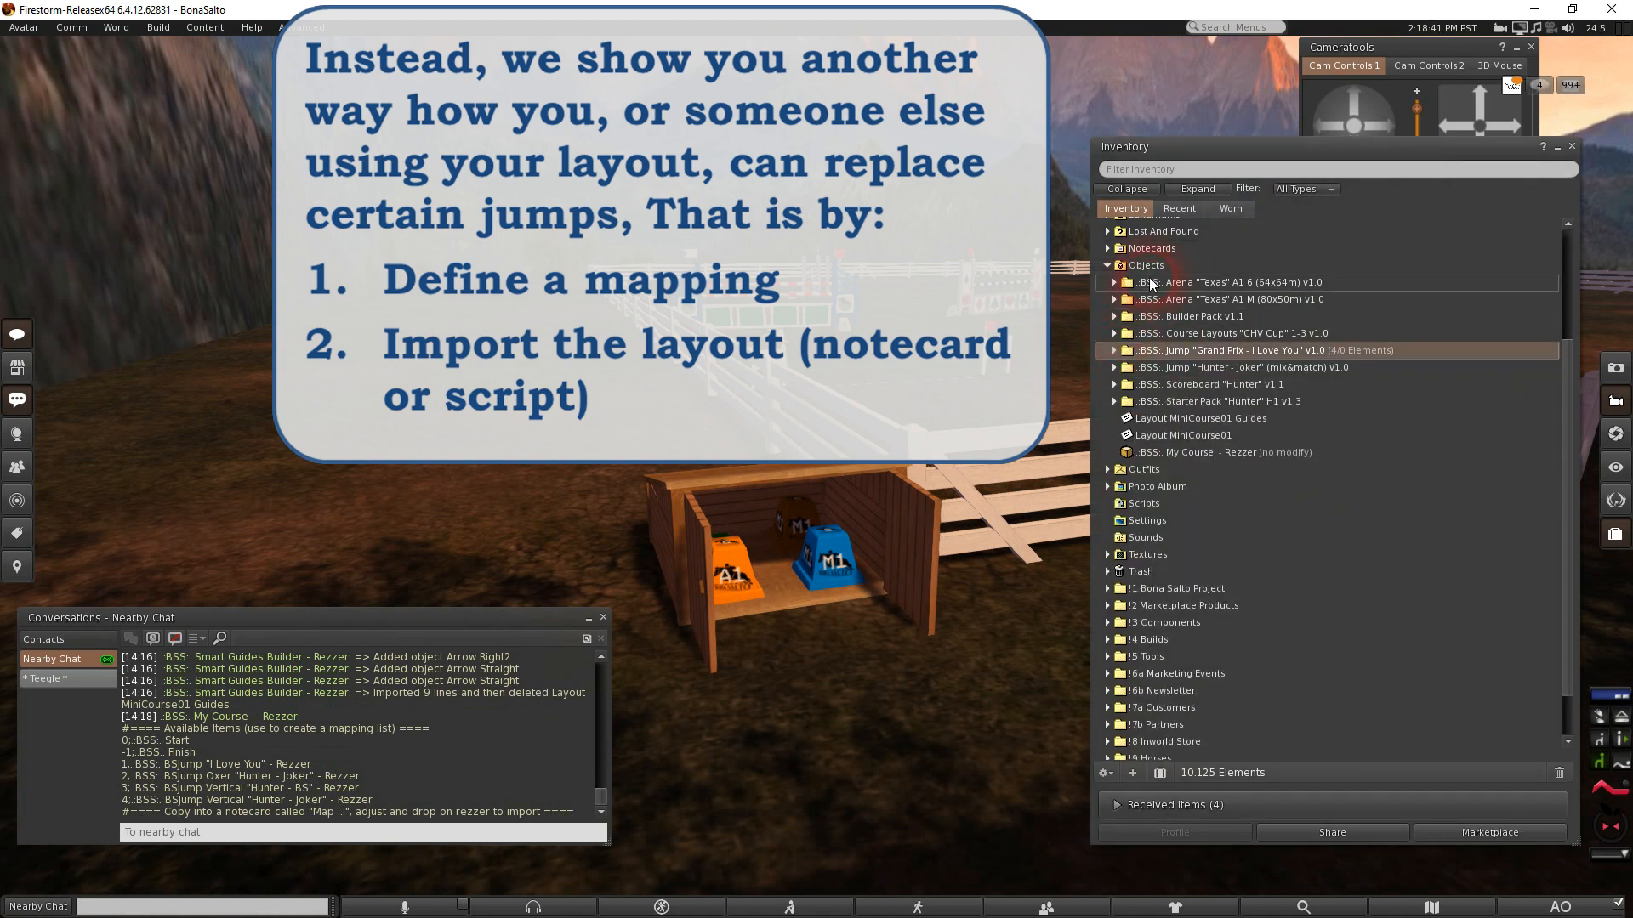
# Create a new notecard in the Objects folder and name it "Mapping I Love You"
pyautogui.rightClick(1150, 267)
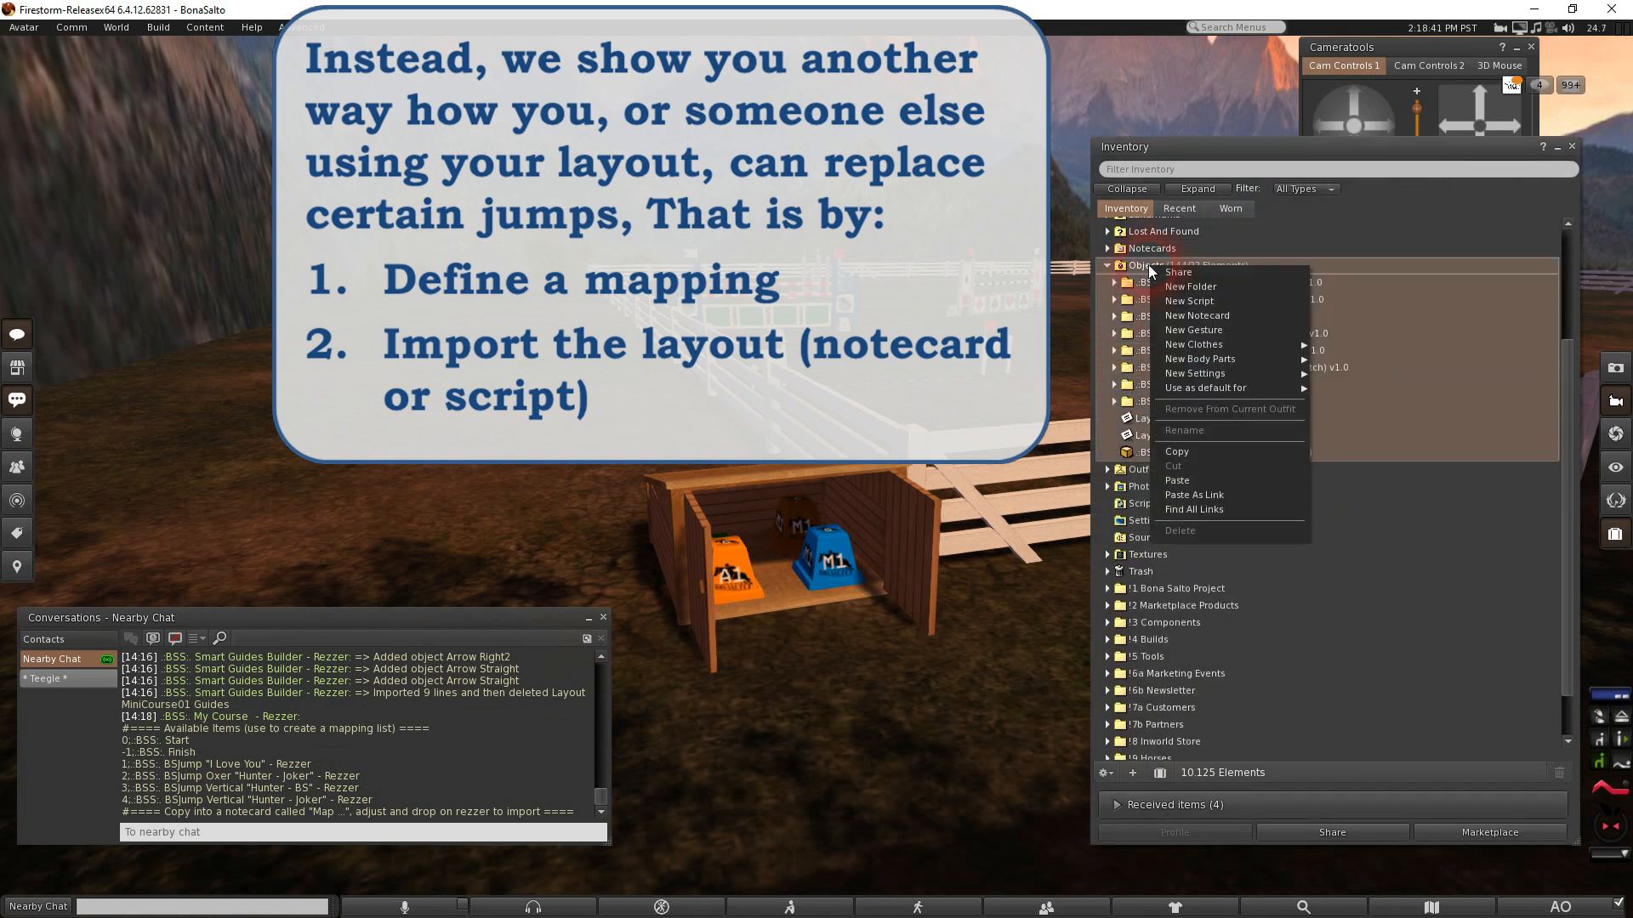
pyautogui.click(1180, 311)
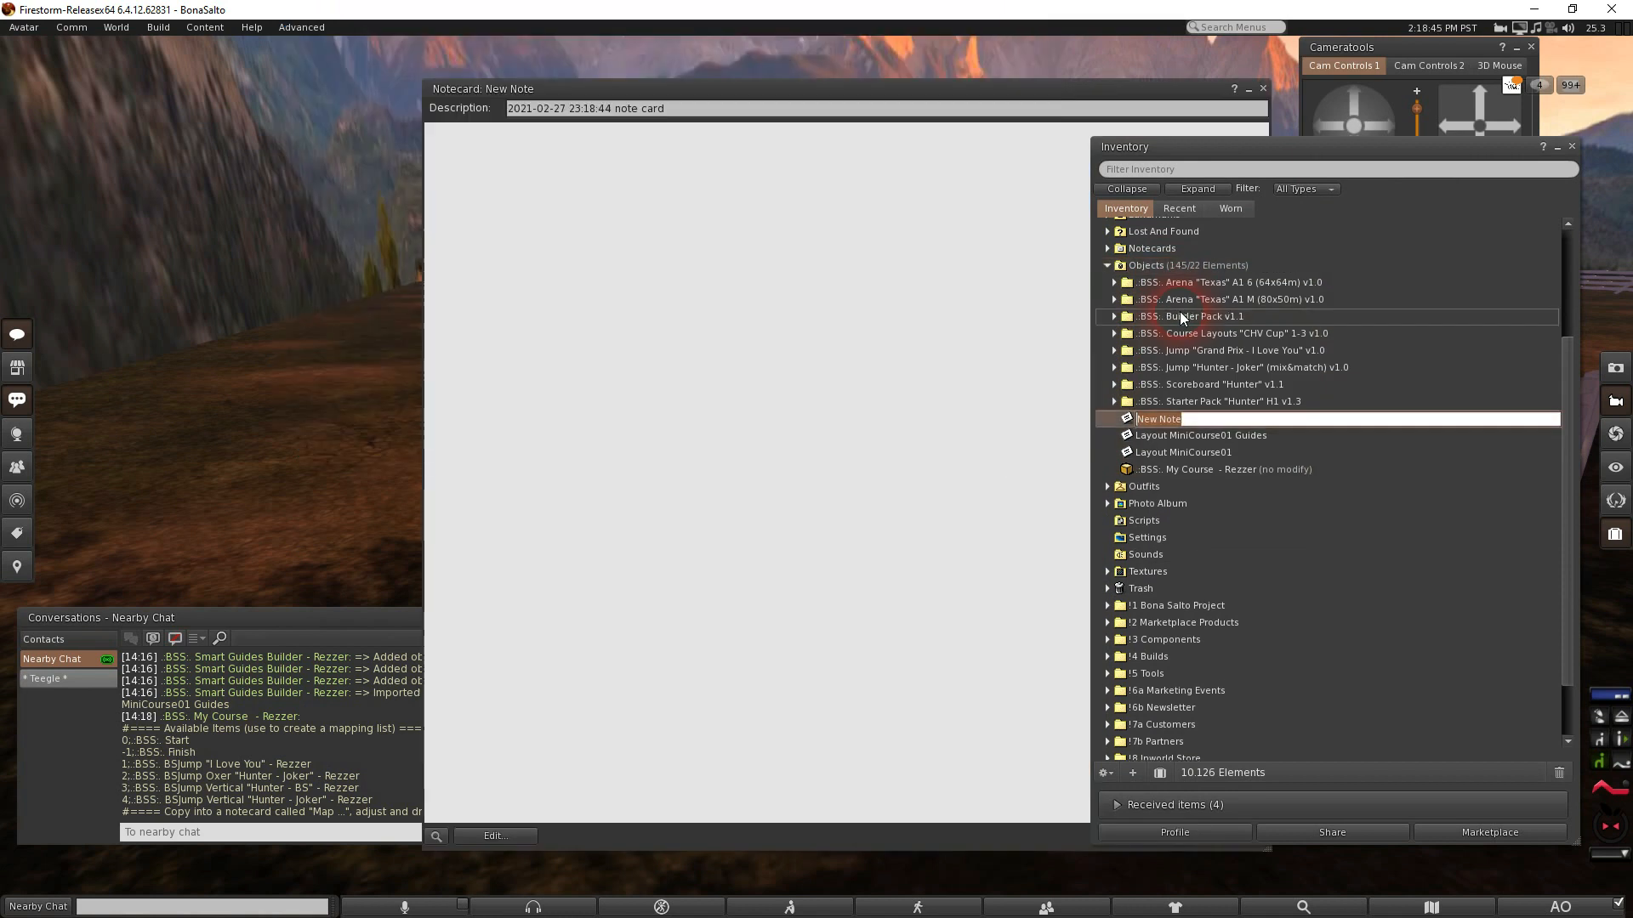
pyautogui.write('Mapping I Love You')
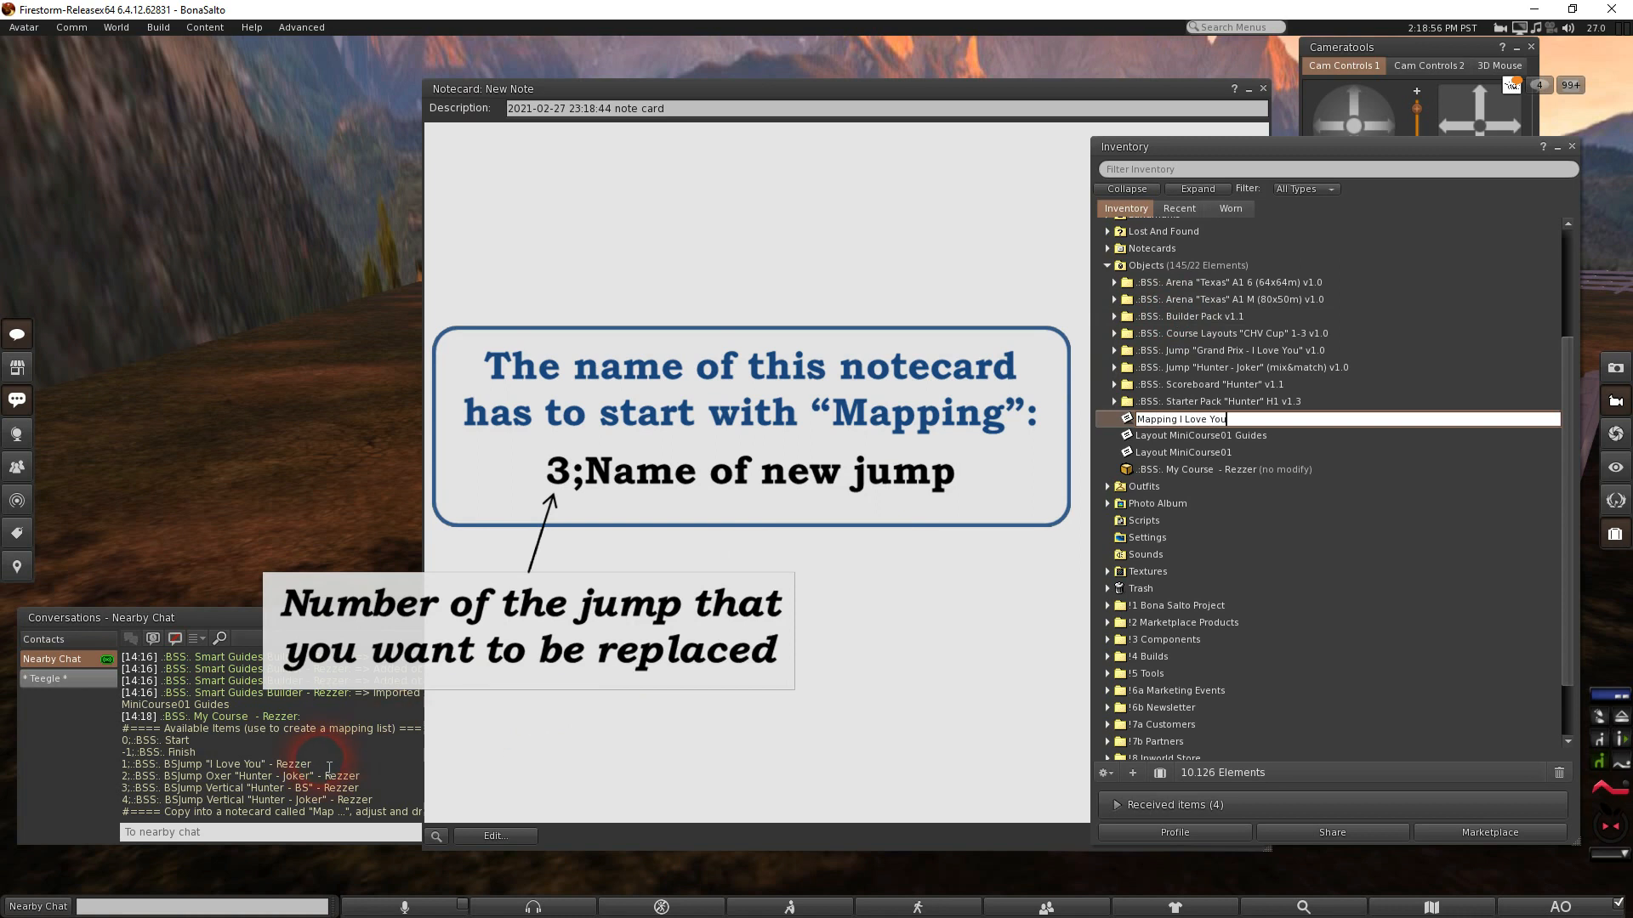
# Copy the BSJump "I Love You" - Rezzer line from the available items in nearby chat into the Mapping I Love You notecard
pyautogui.moveTo(337, 768); pyautogui.dragTo(122, 764)
pyautogui.hotkey('ctrl', 'c')
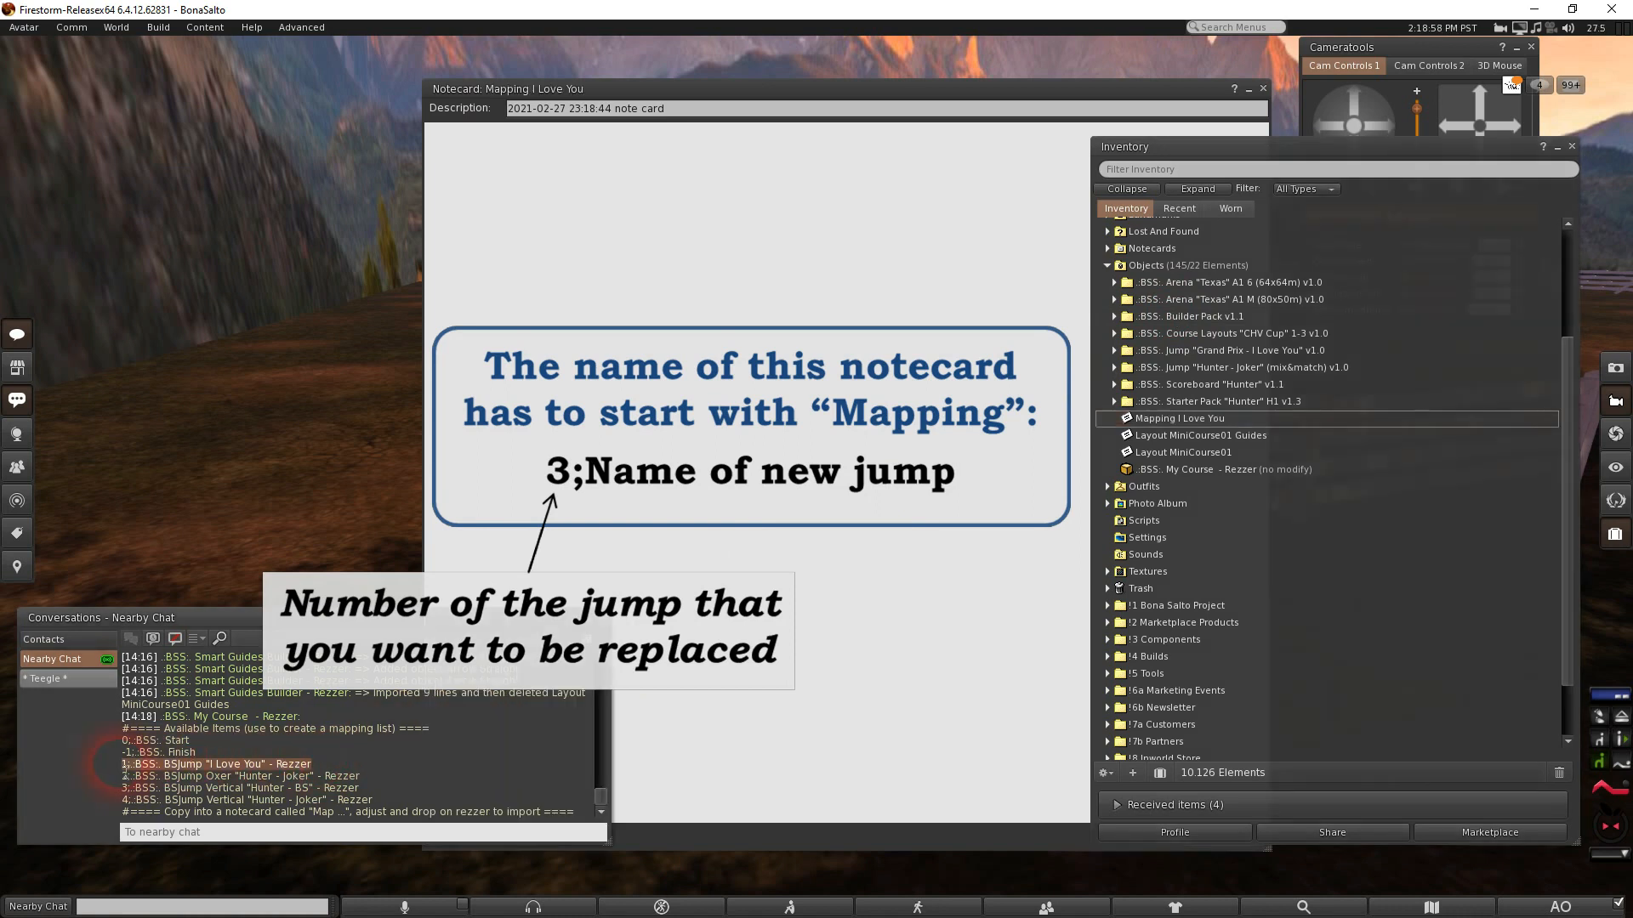
pyautogui.click(446, 165)
pyautogui.hotkey('ctrl', 'v')
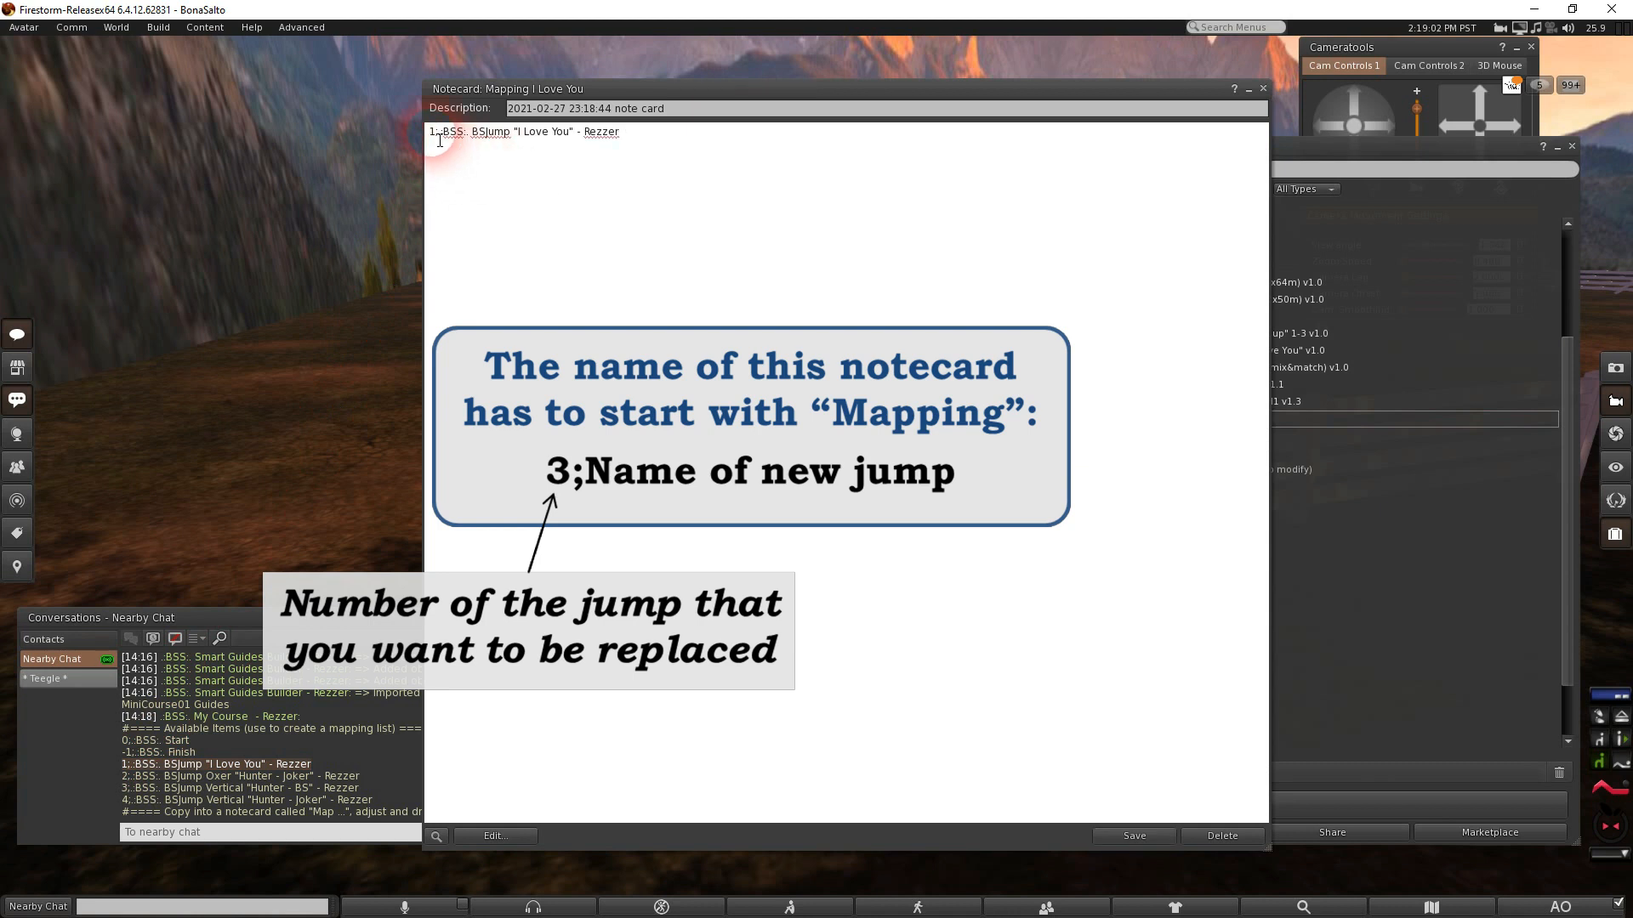
# Set the jump number in the notecard's line to 3, then save and close the Mapping I Love You notecard
pyautogui.click(440, 136)
pyautogui.press('BackSpace')
pyautogui.press('BackSpace')
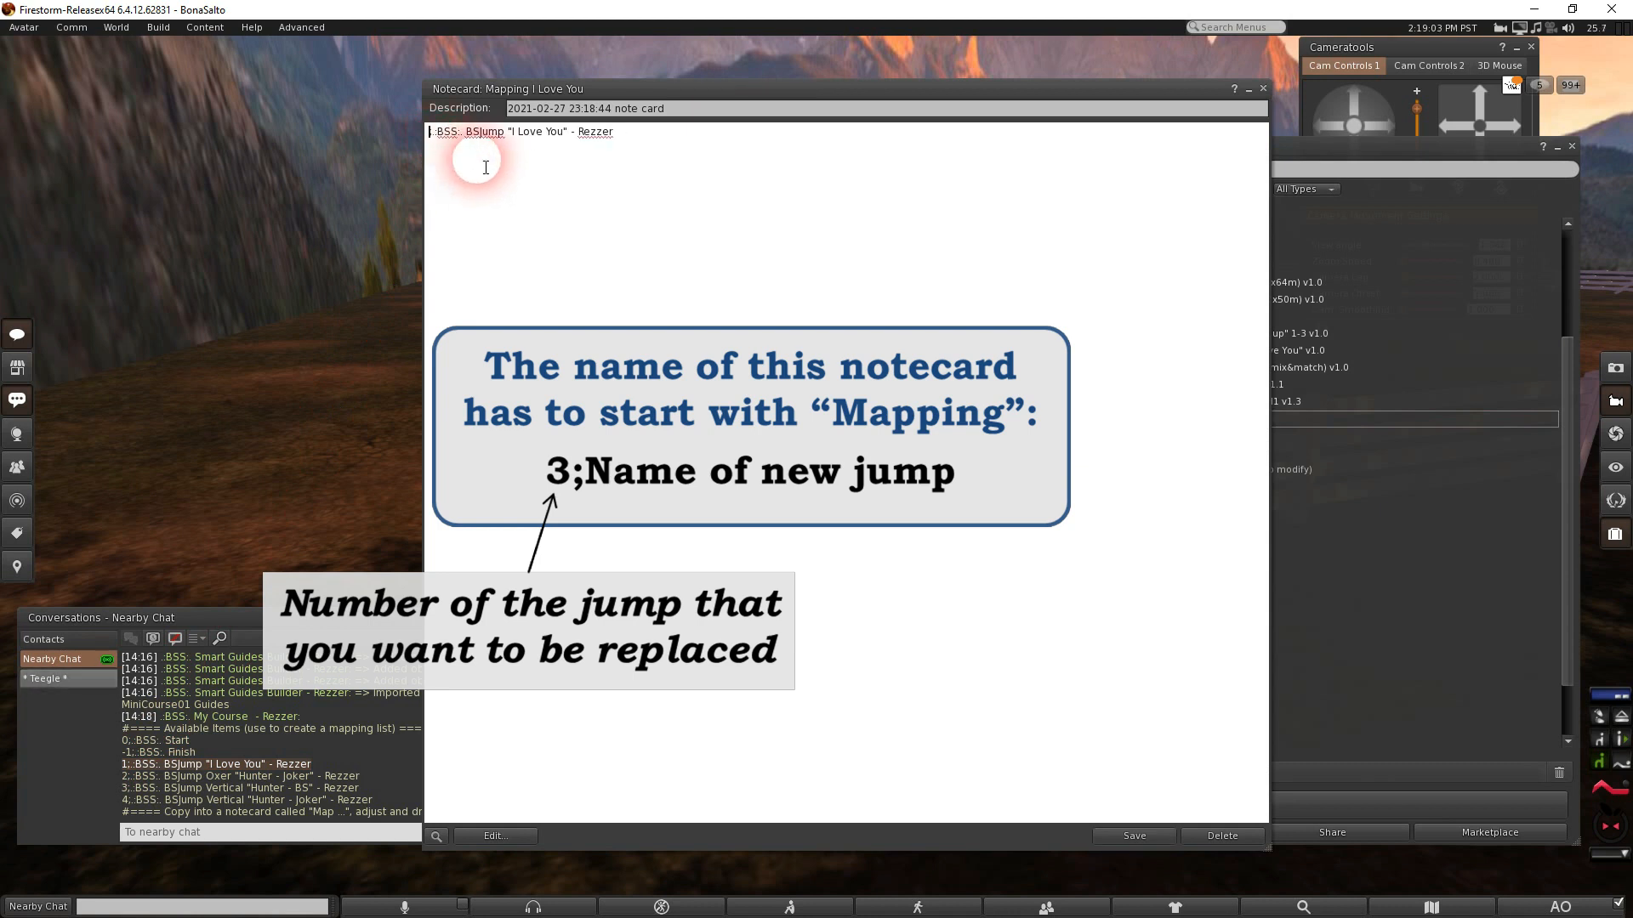
pyautogui.write('3;')
pyautogui.click(706, 568)
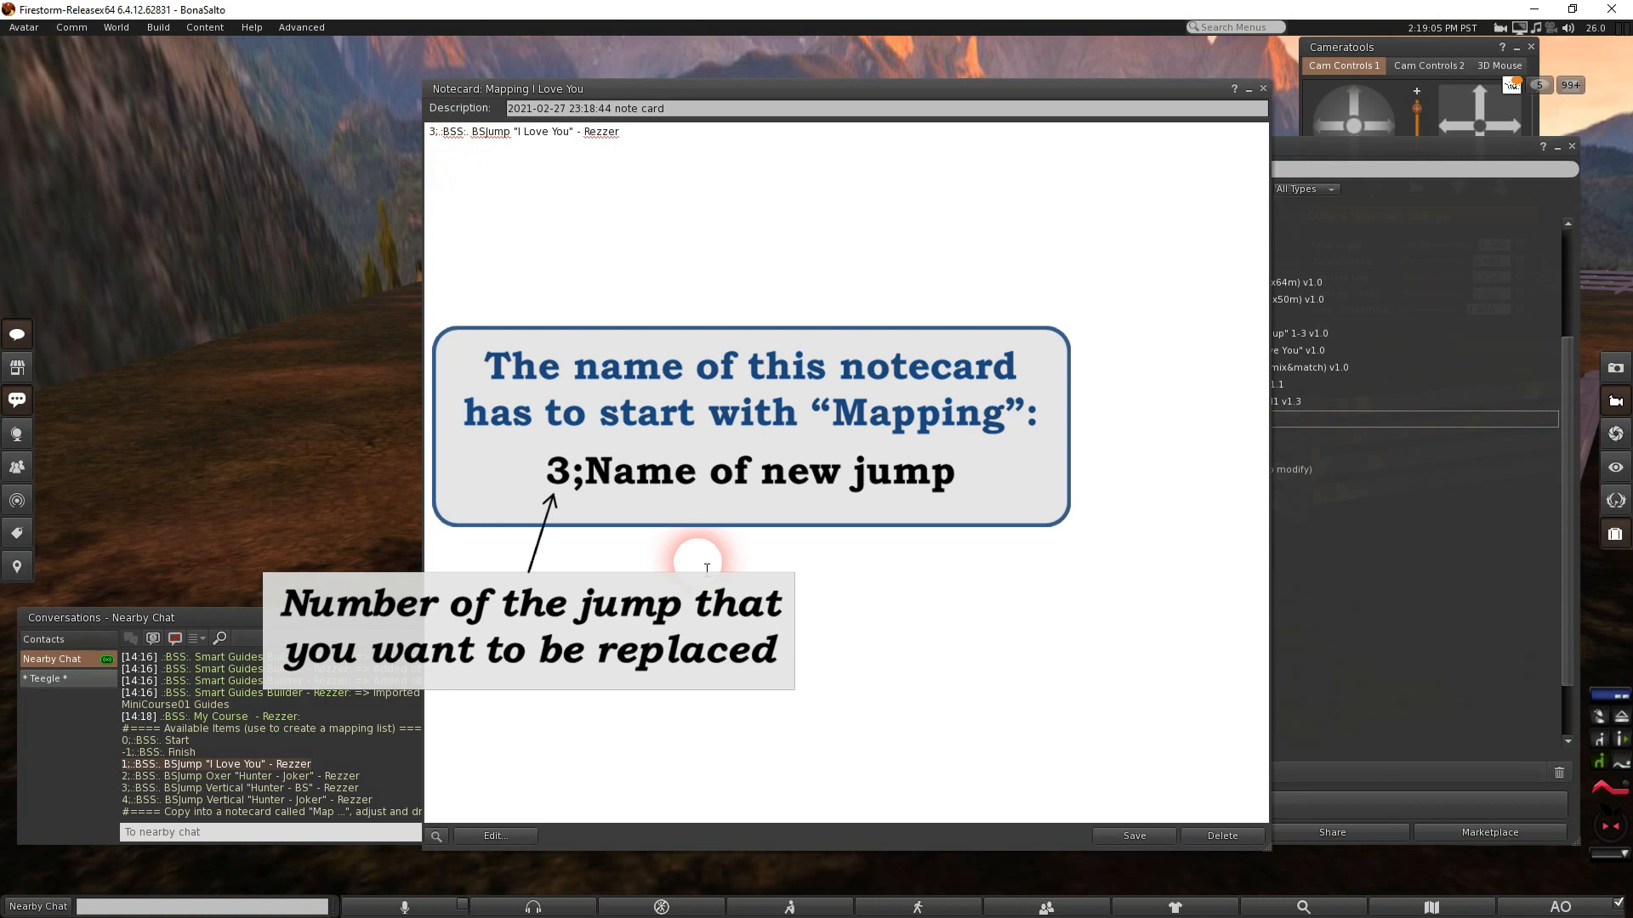
pyautogui.click(1135, 836)
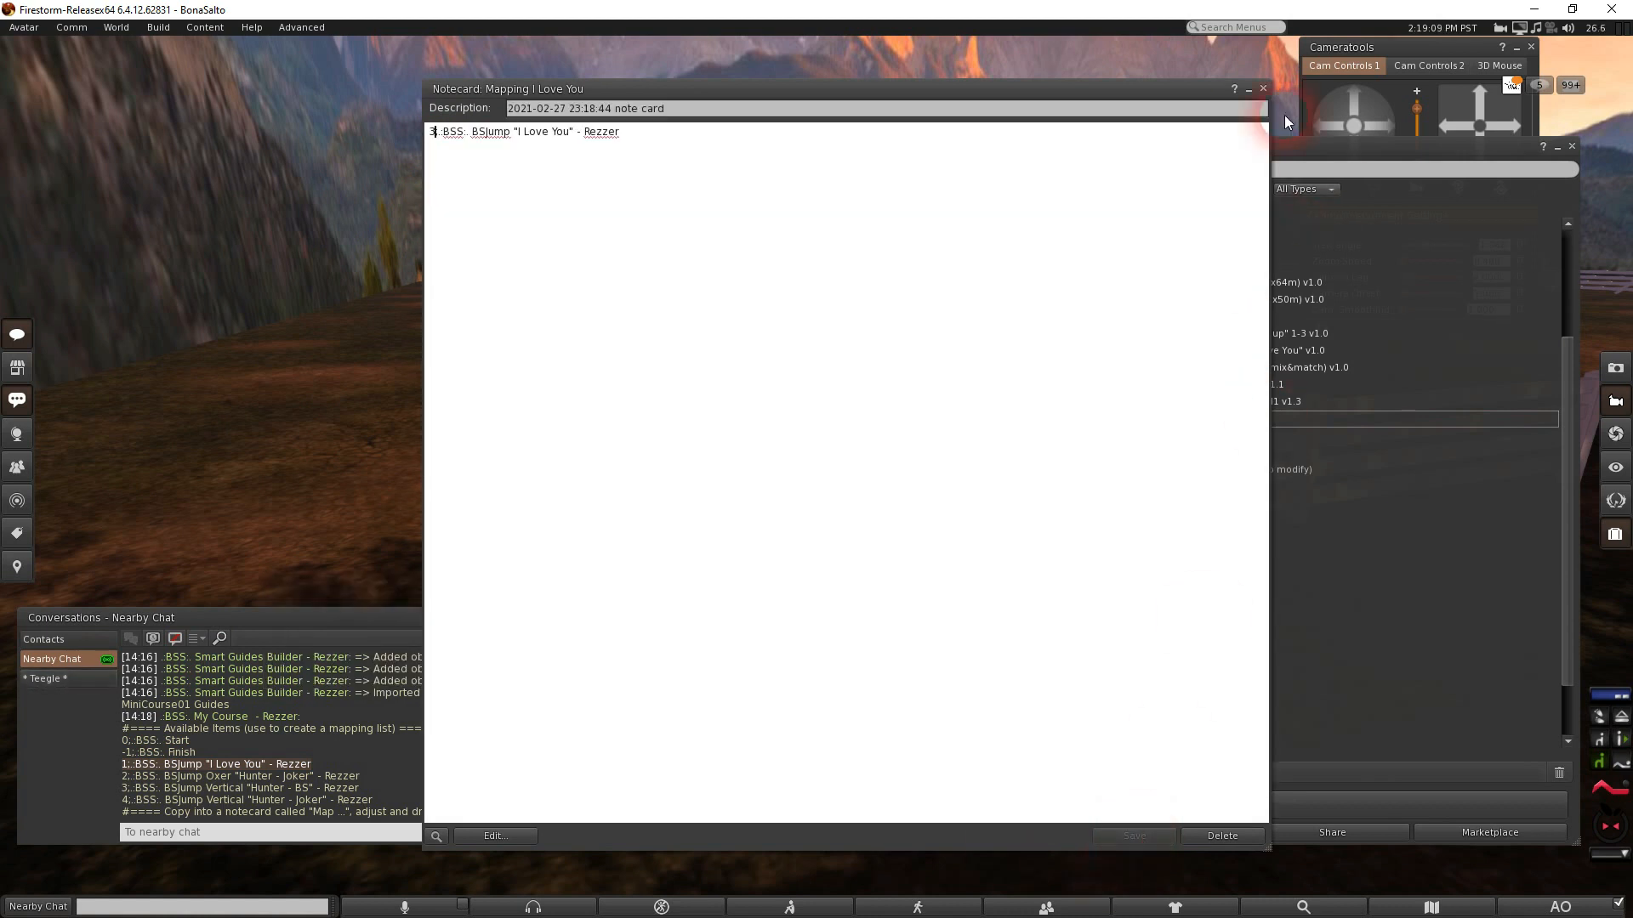
pyautogui.click(1262, 88)
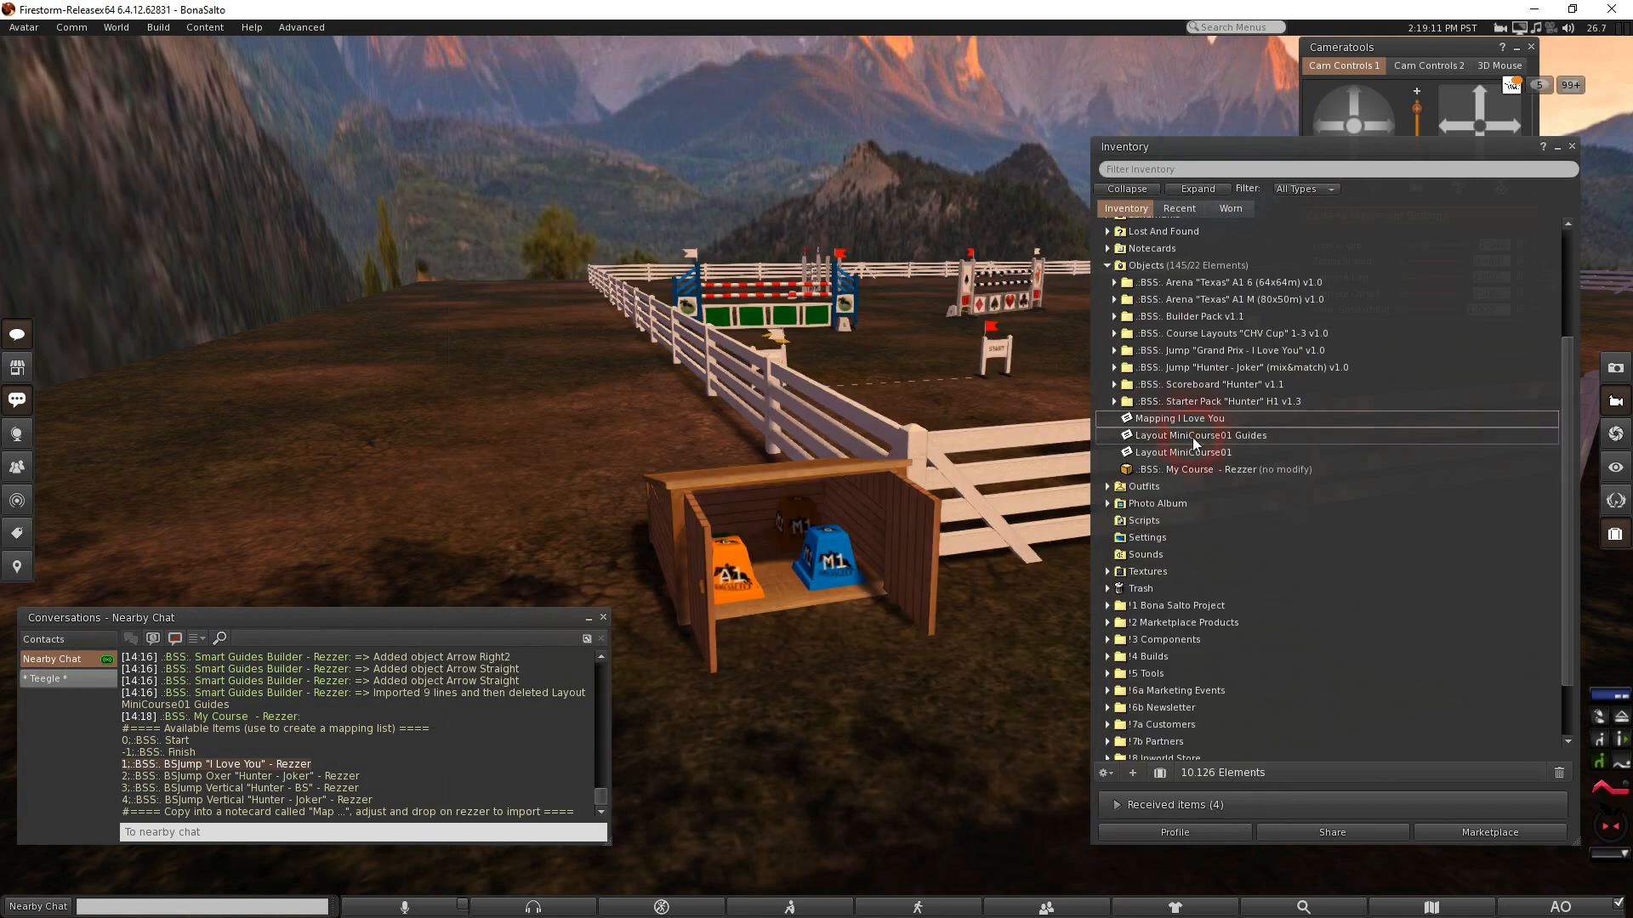
# Apply the Mapping I Love You notecard to the blue My Course rezzer and import the Layout MiniCourse01 notecard into it
pyautogui.moveTo(1177, 415); pyautogui.dragTo(833, 546)
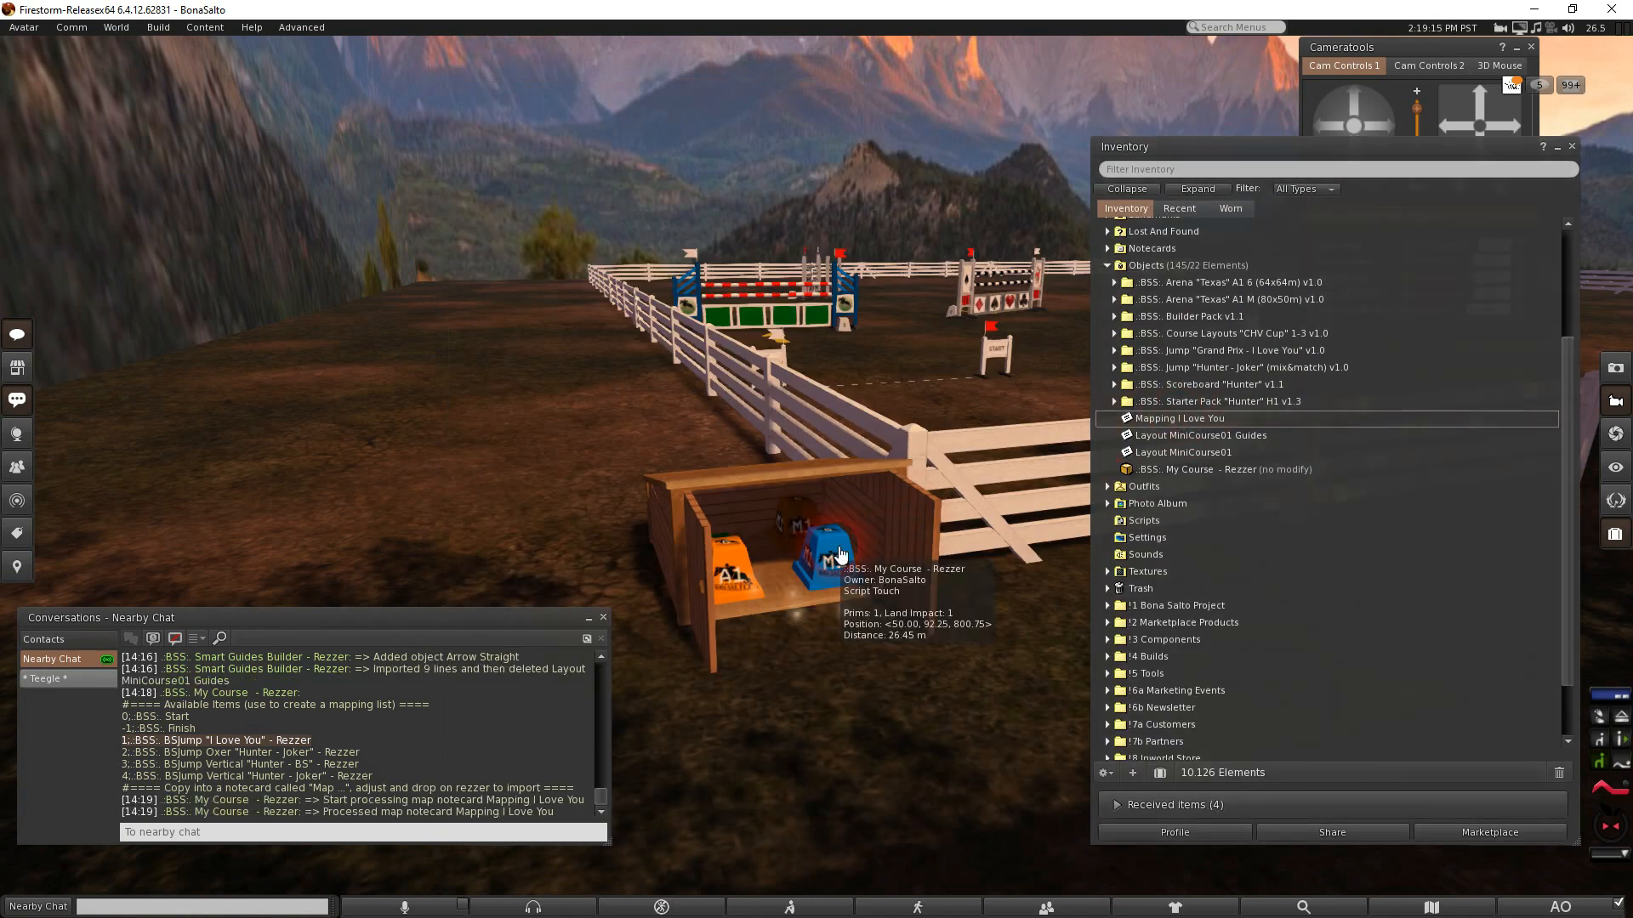
pyautogui.click(557, 817)
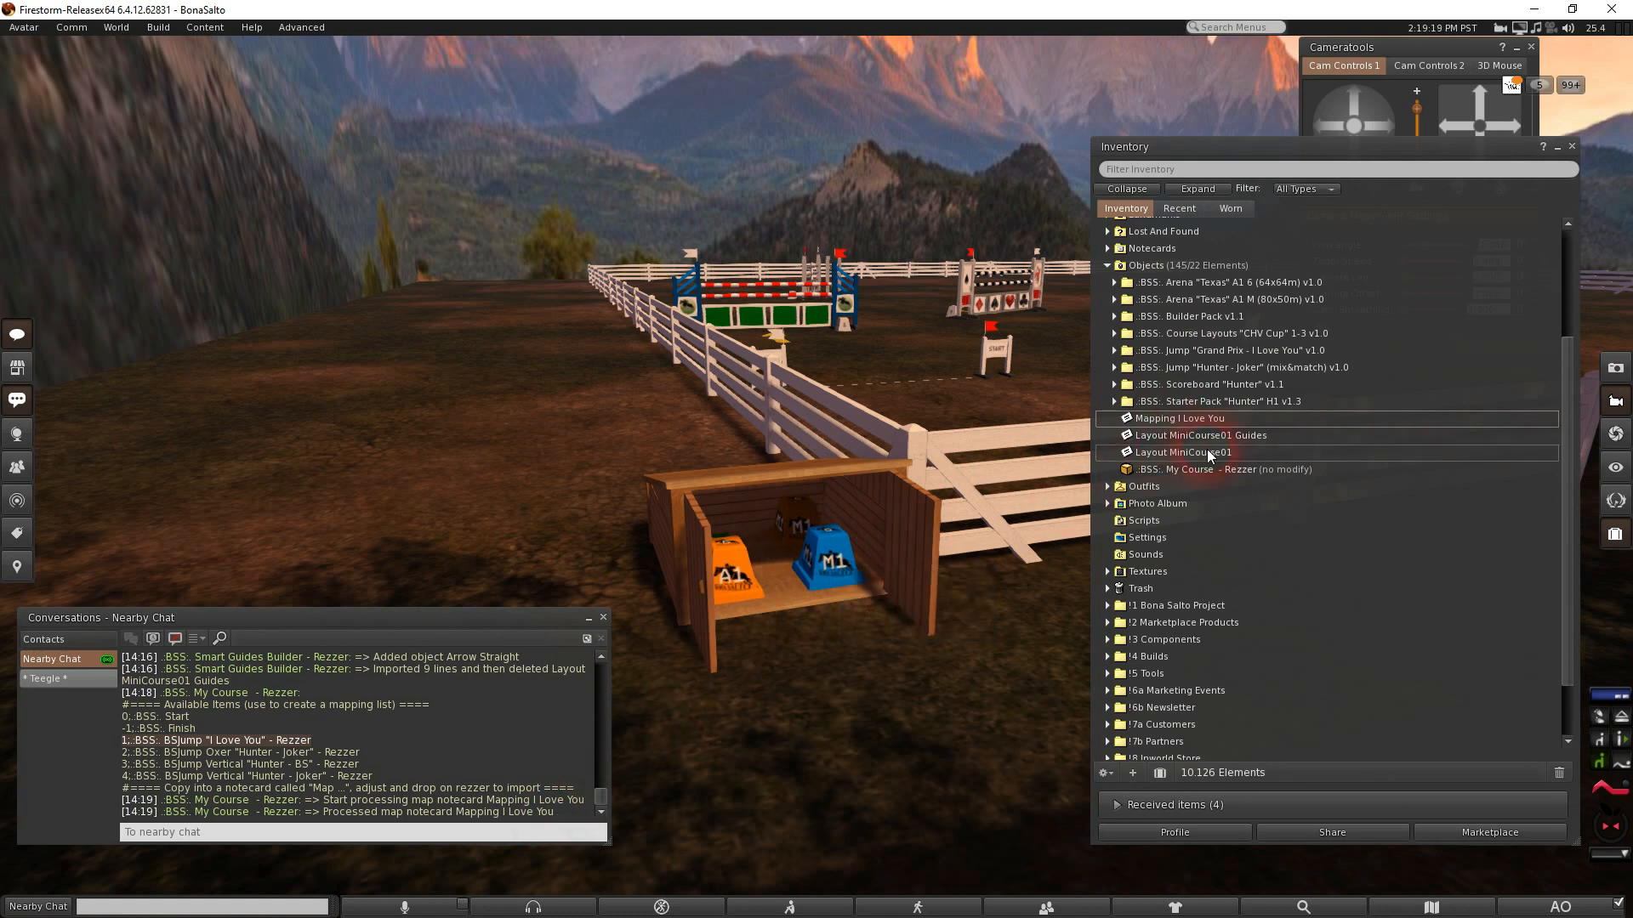
pyautogui.moveTo(1207, 451); pyautogui.dragTo(944, 534)
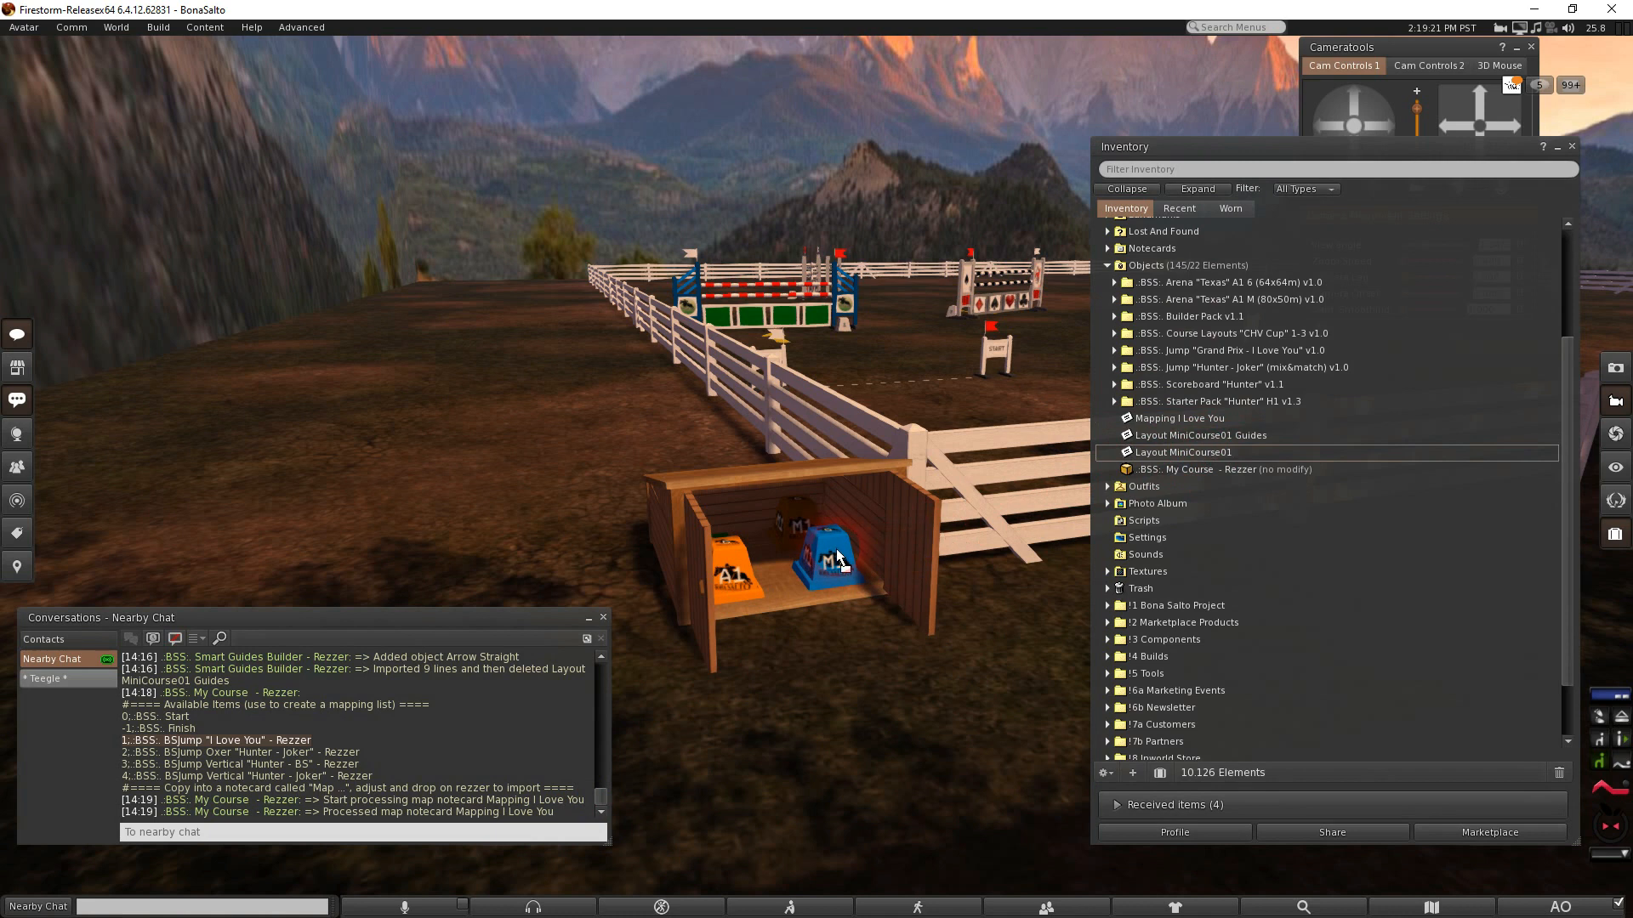
pyautogui.moveTo(830, 545); pyautogui.dragTo(829, 545)
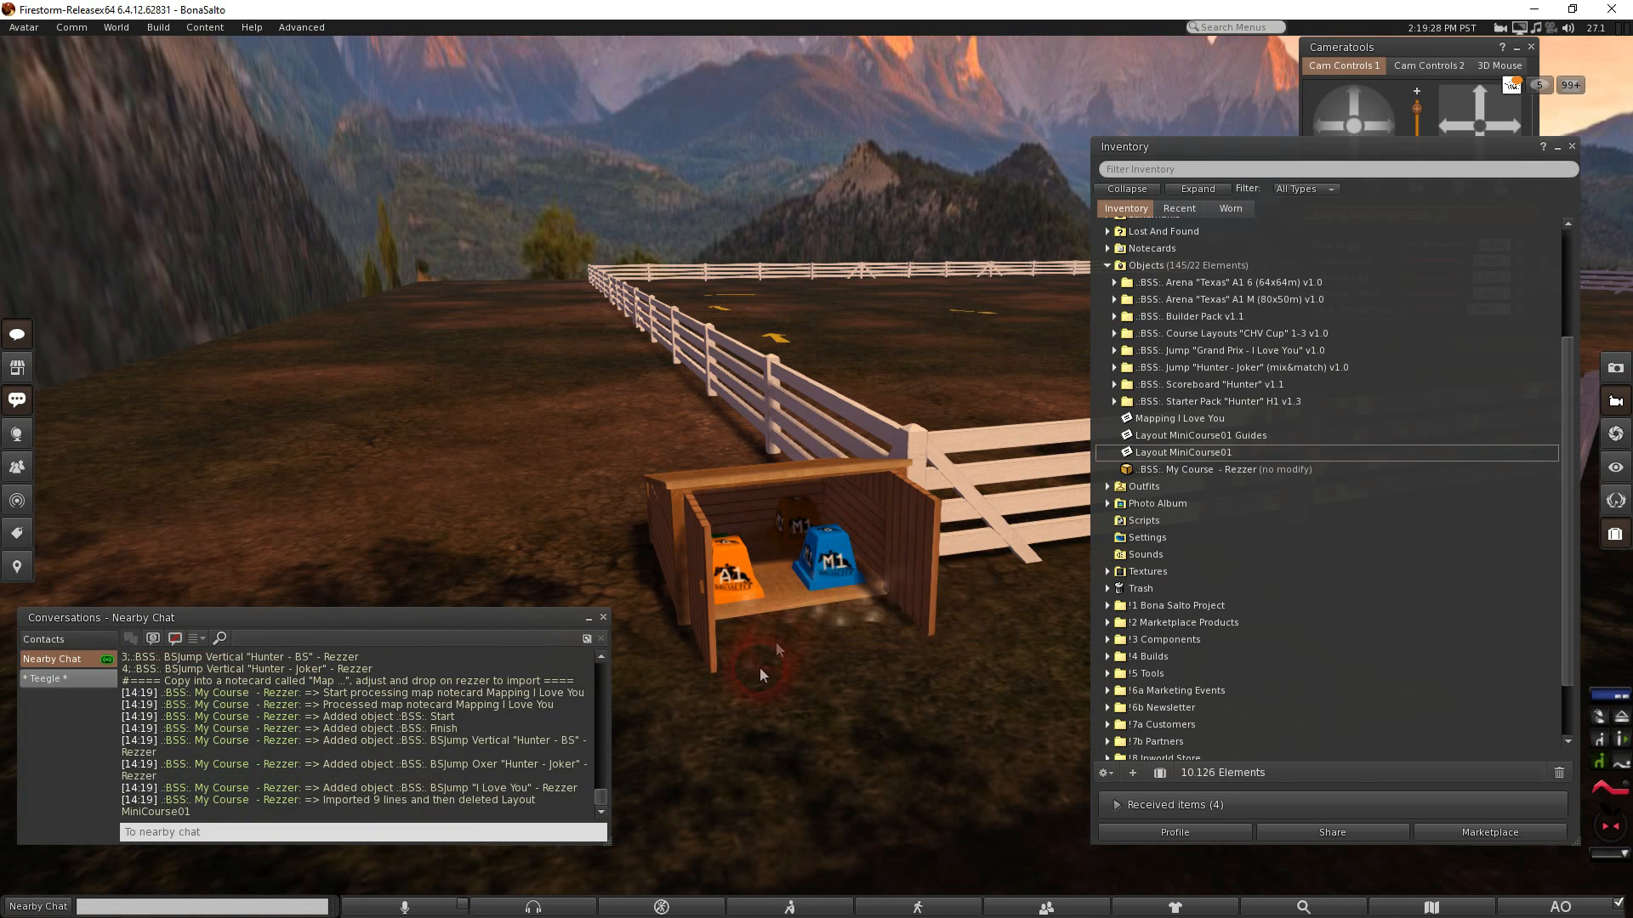
pyautogui.moveTo(582, 789); pyautogui.dragTo(325, 793)
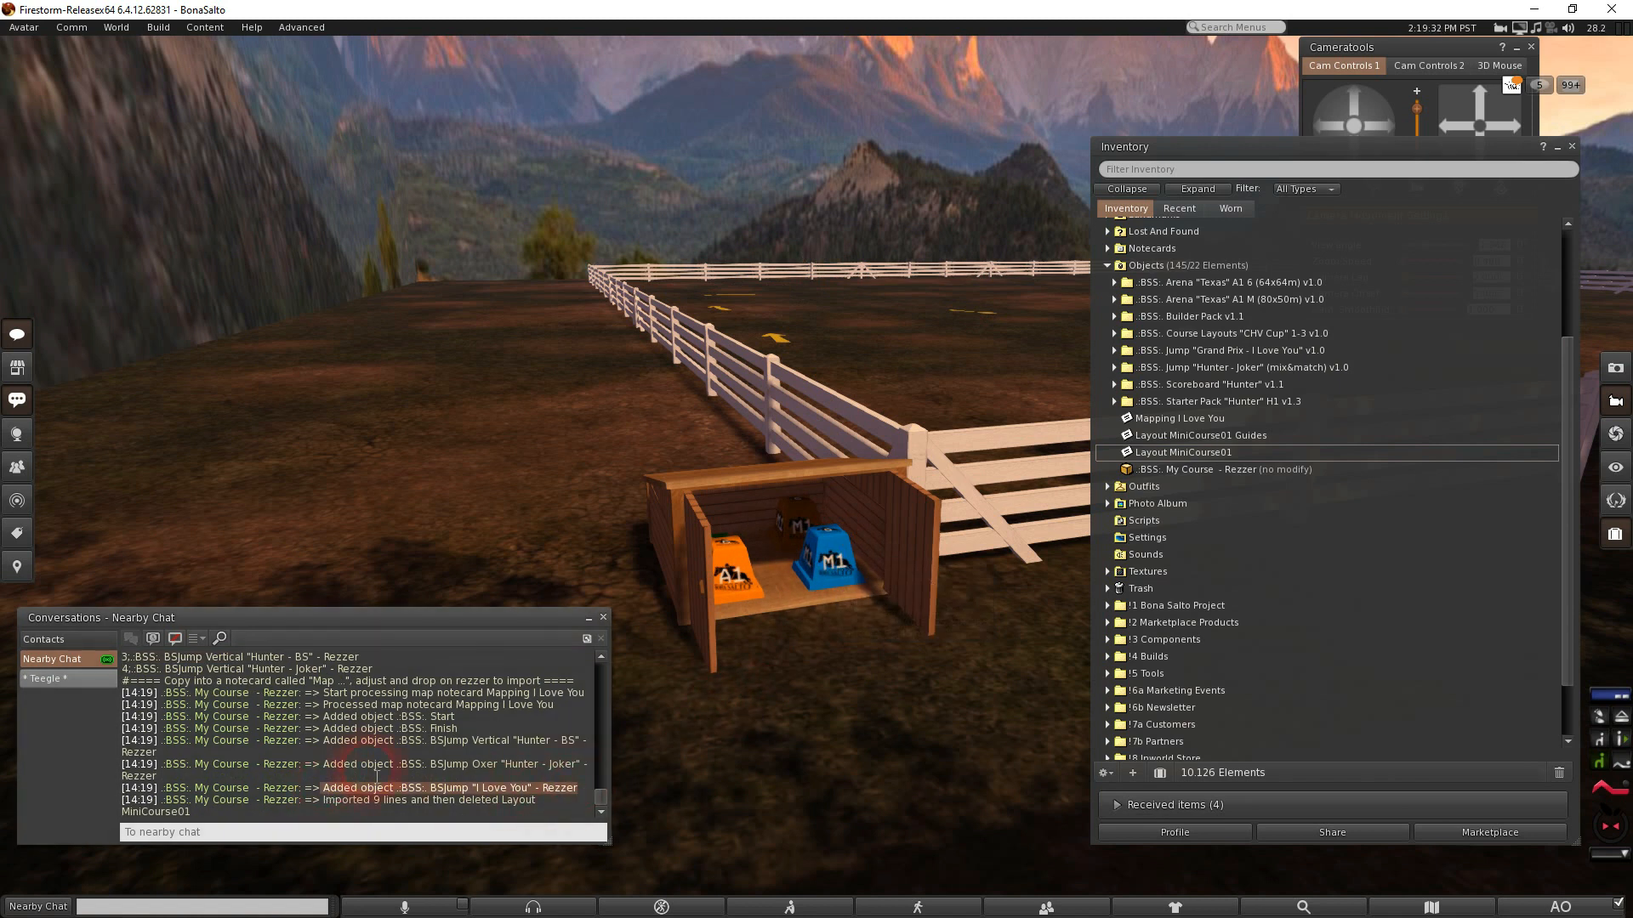
# Rez the course from the blue My Course rezzer and inspect the I Love You jump at number 3 up close
pyautogui.click(837, 548)
pyautogui.click(1350, 201)
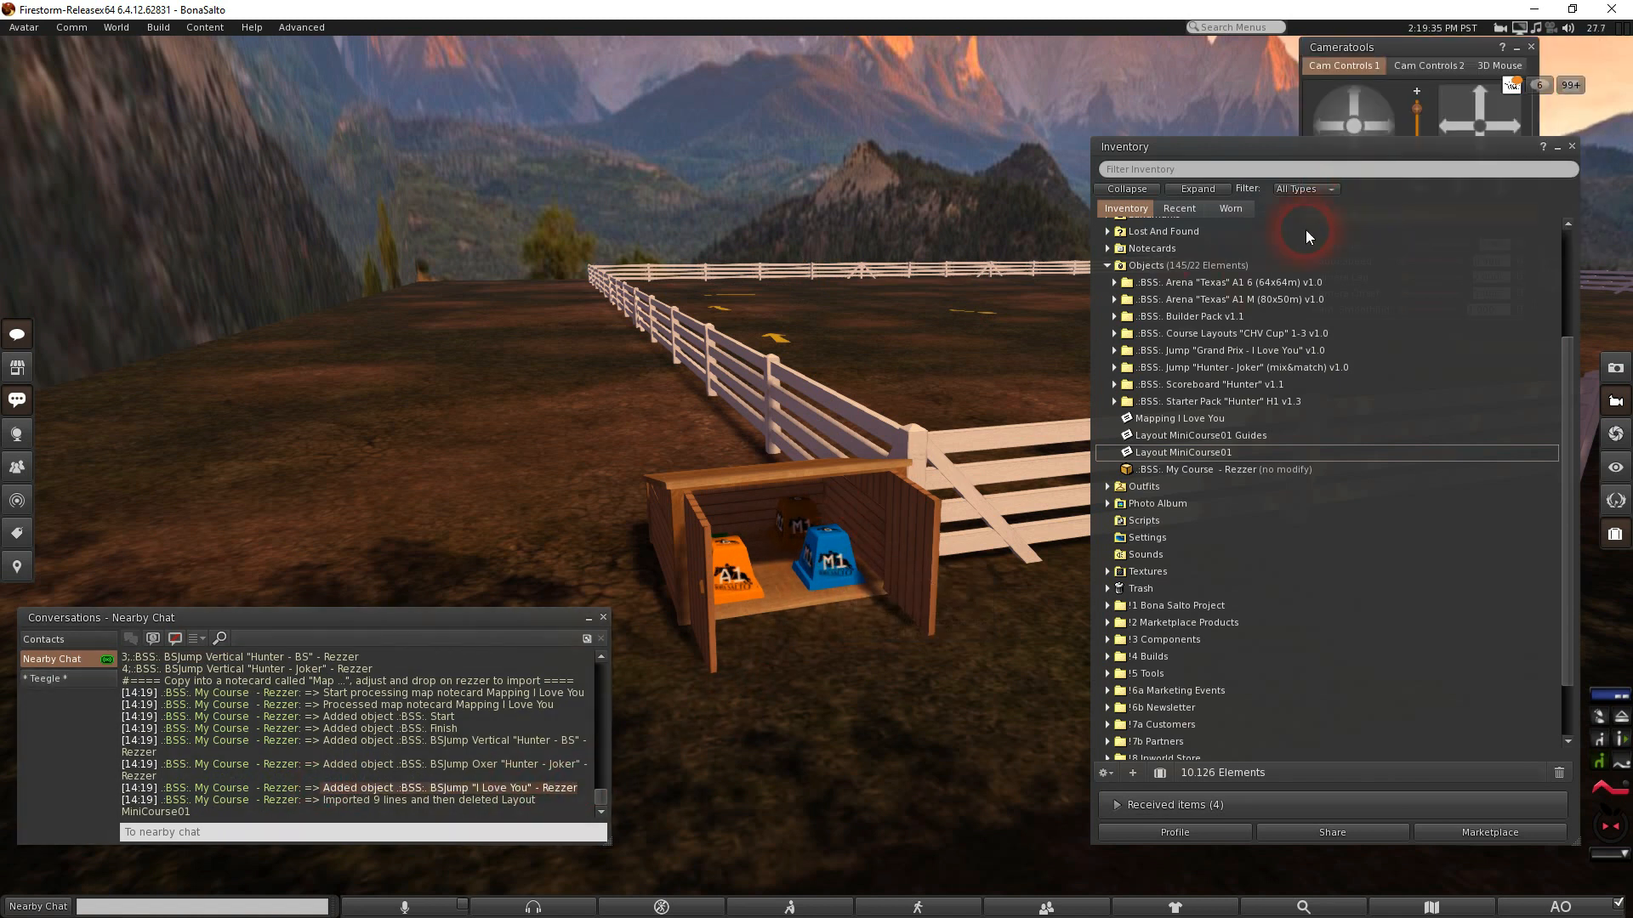
pyautogui.keyDown('alt'); pyautogui.click(1039, 371); pyautogui.keyUp('alt')
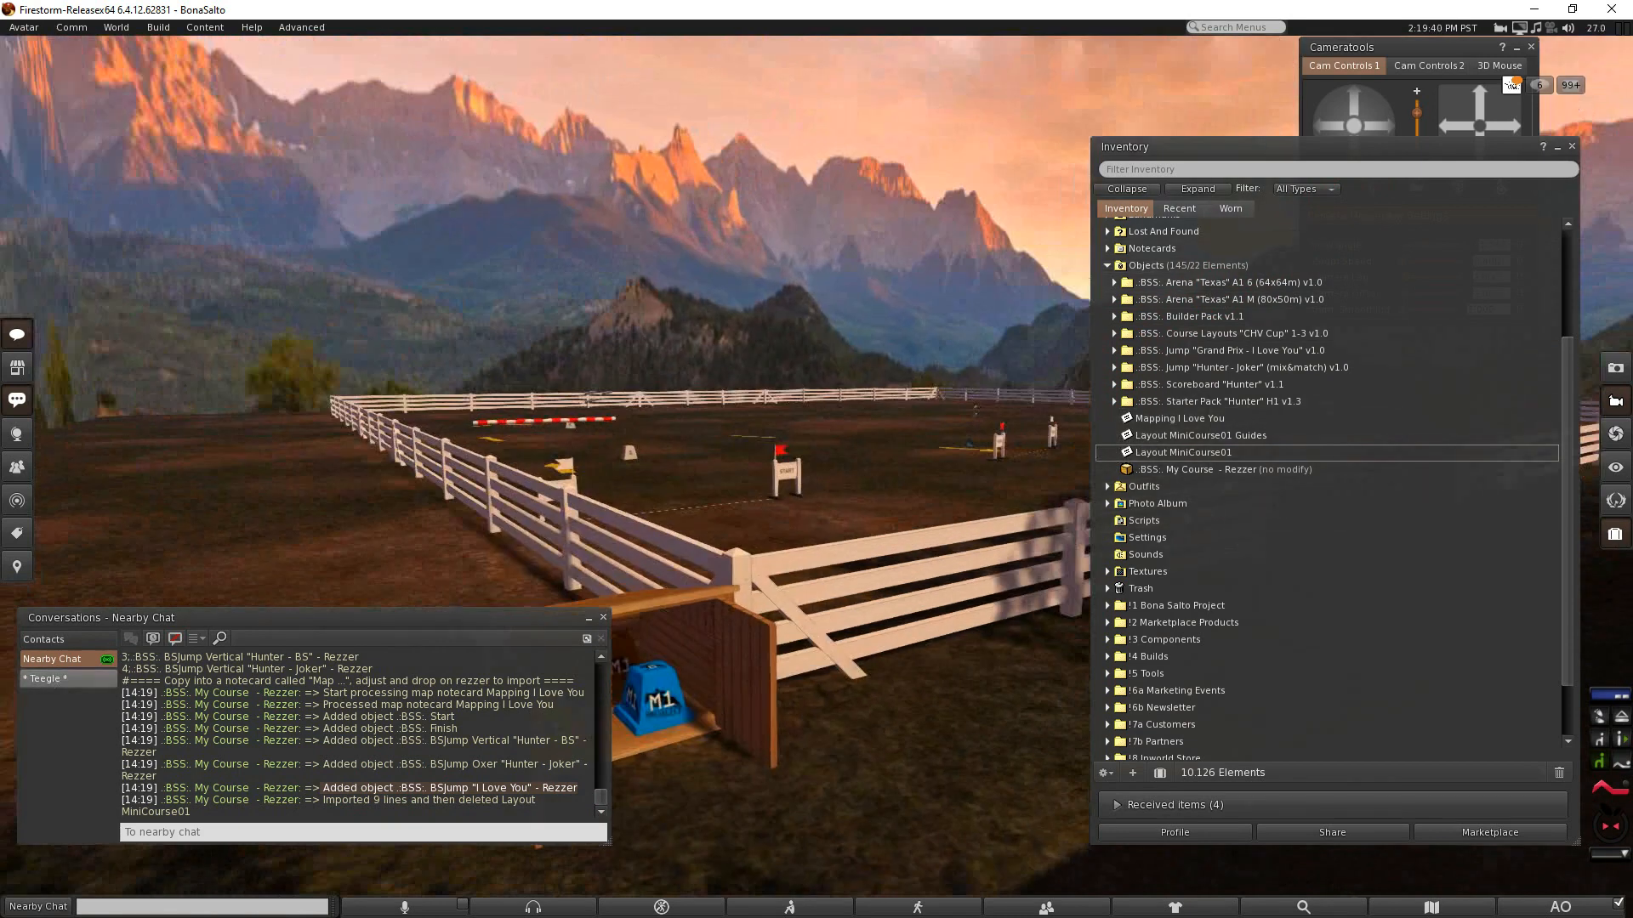
pyautogui.moveTo(817, 470); pyautogui.dragTo(842, 328)
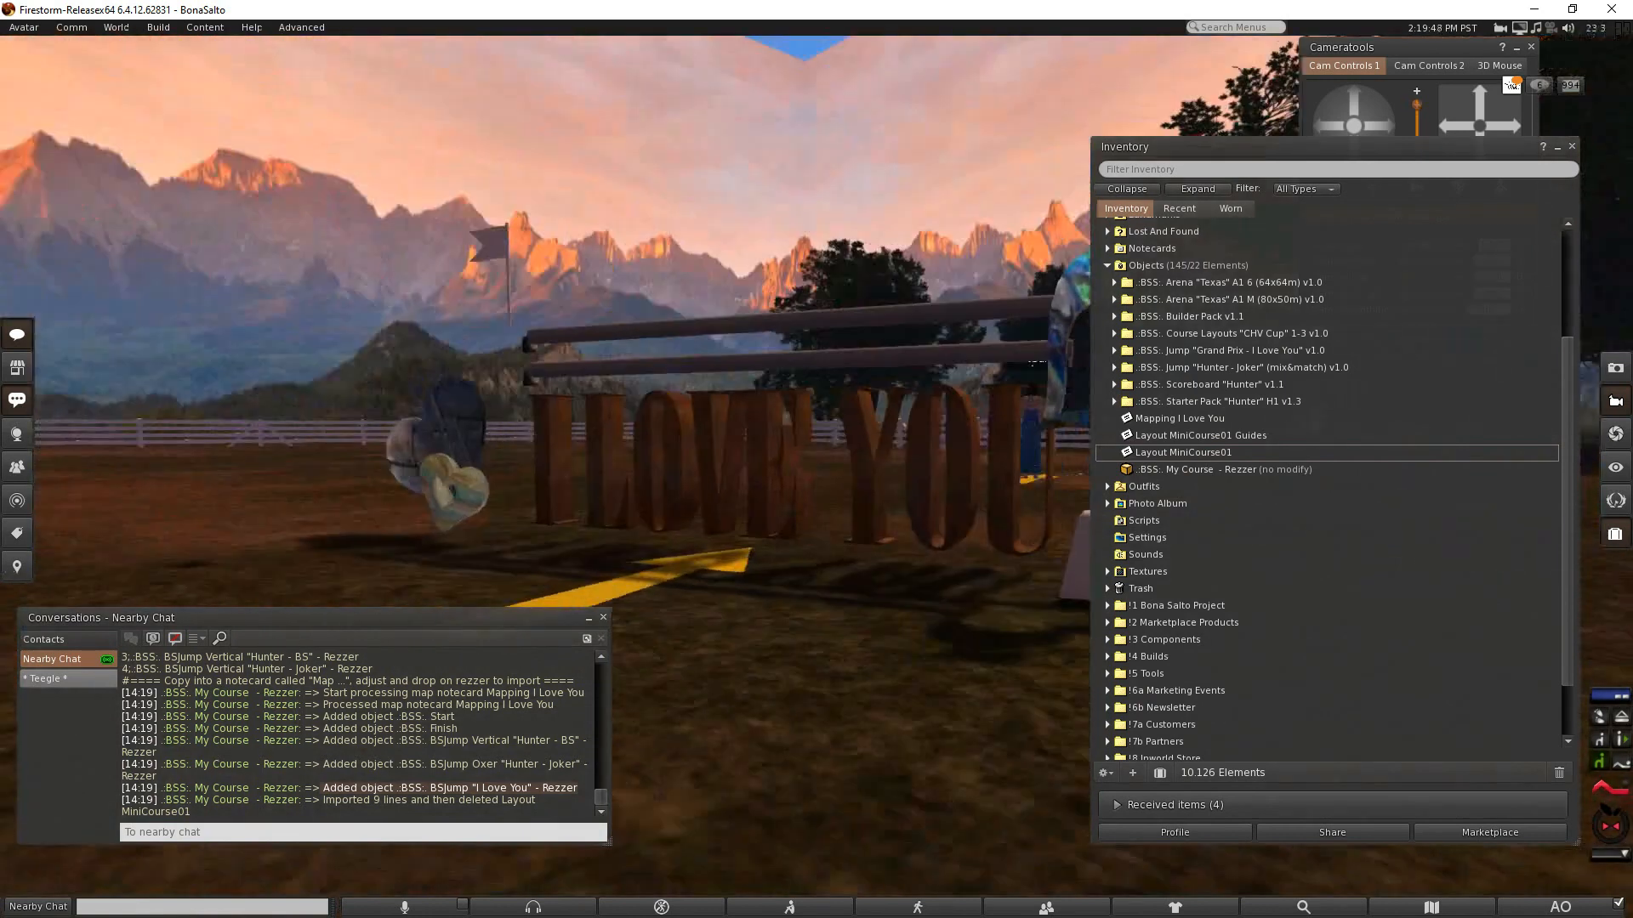
pyautogui.moveTo(817, 459); pyautogui.dragTo(804, 514)
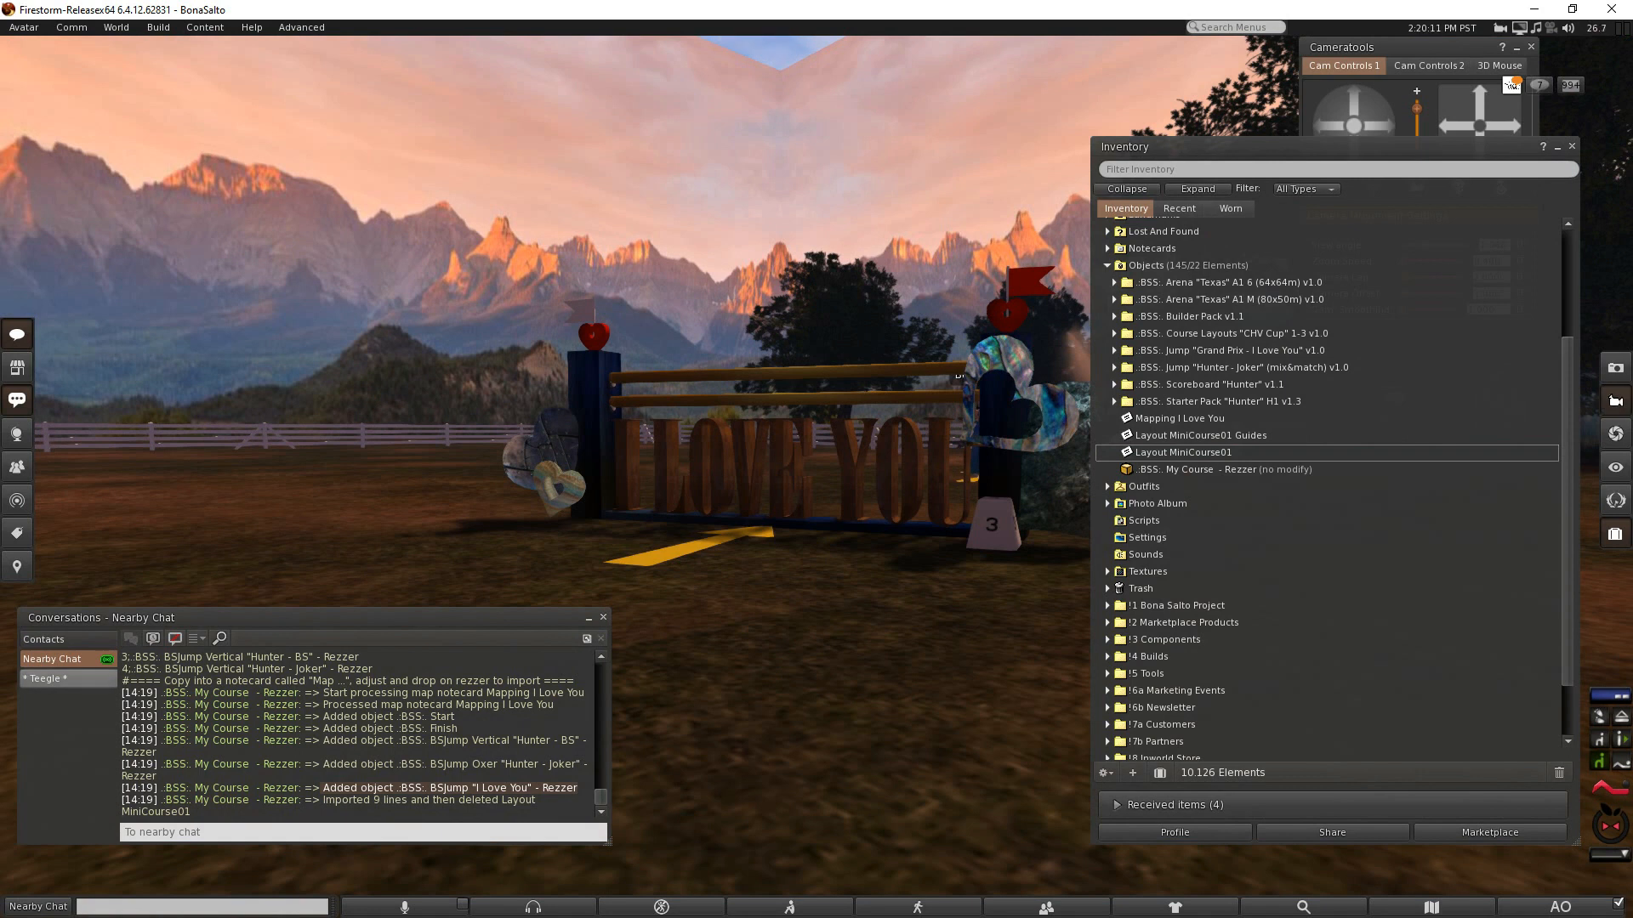
pyautogui.click(1572, 148)
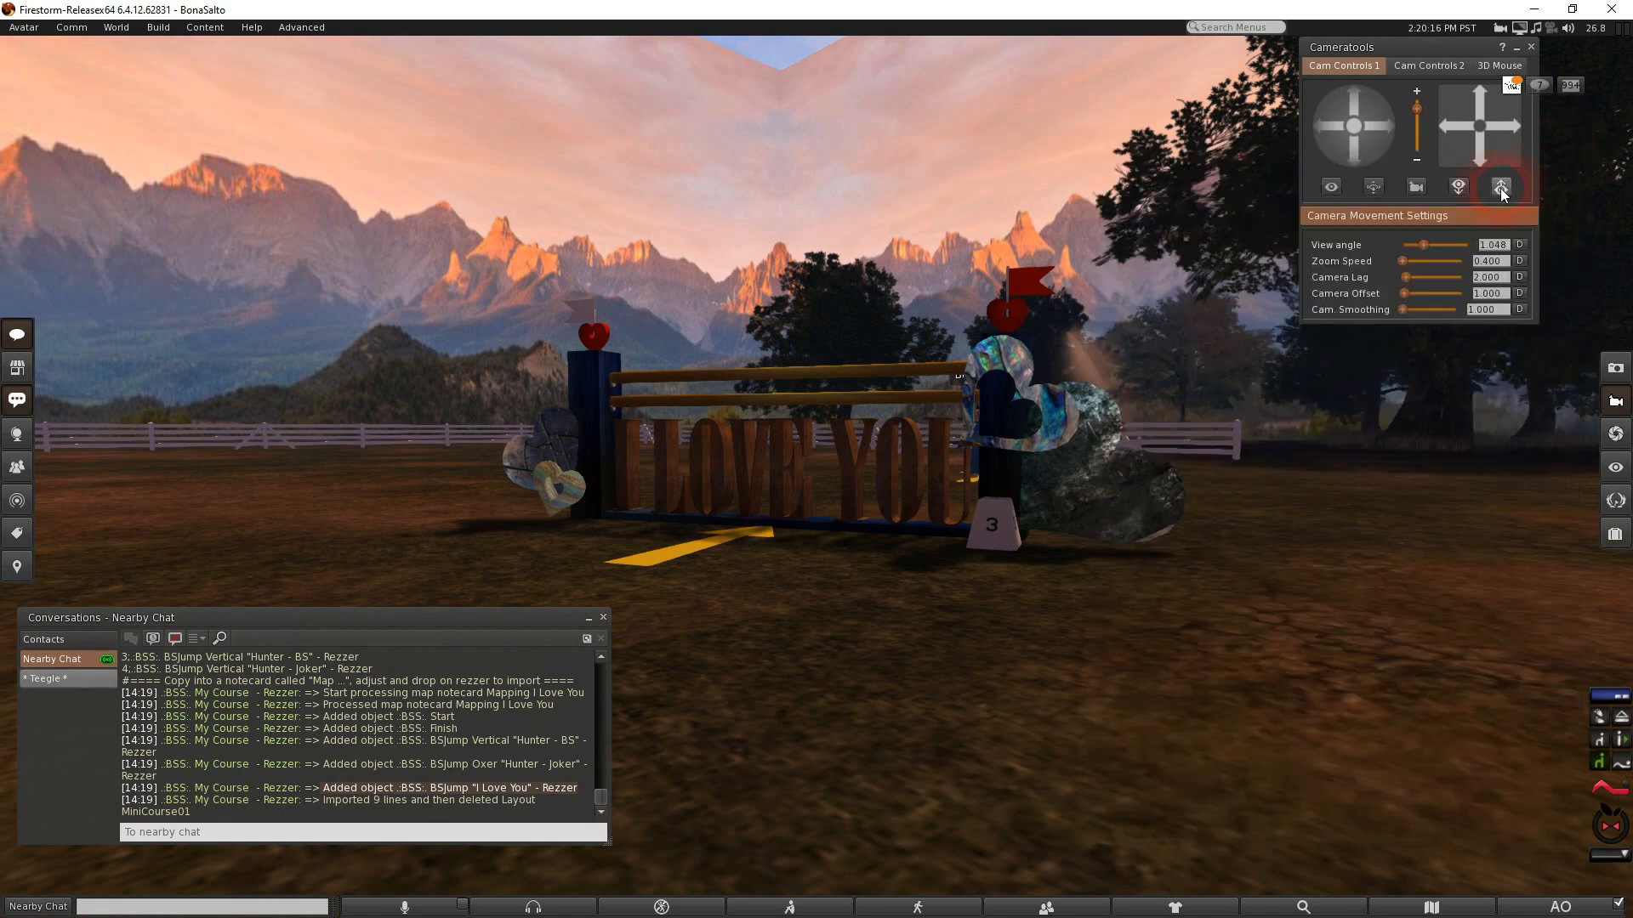
pyautogui.click(1500, 187)
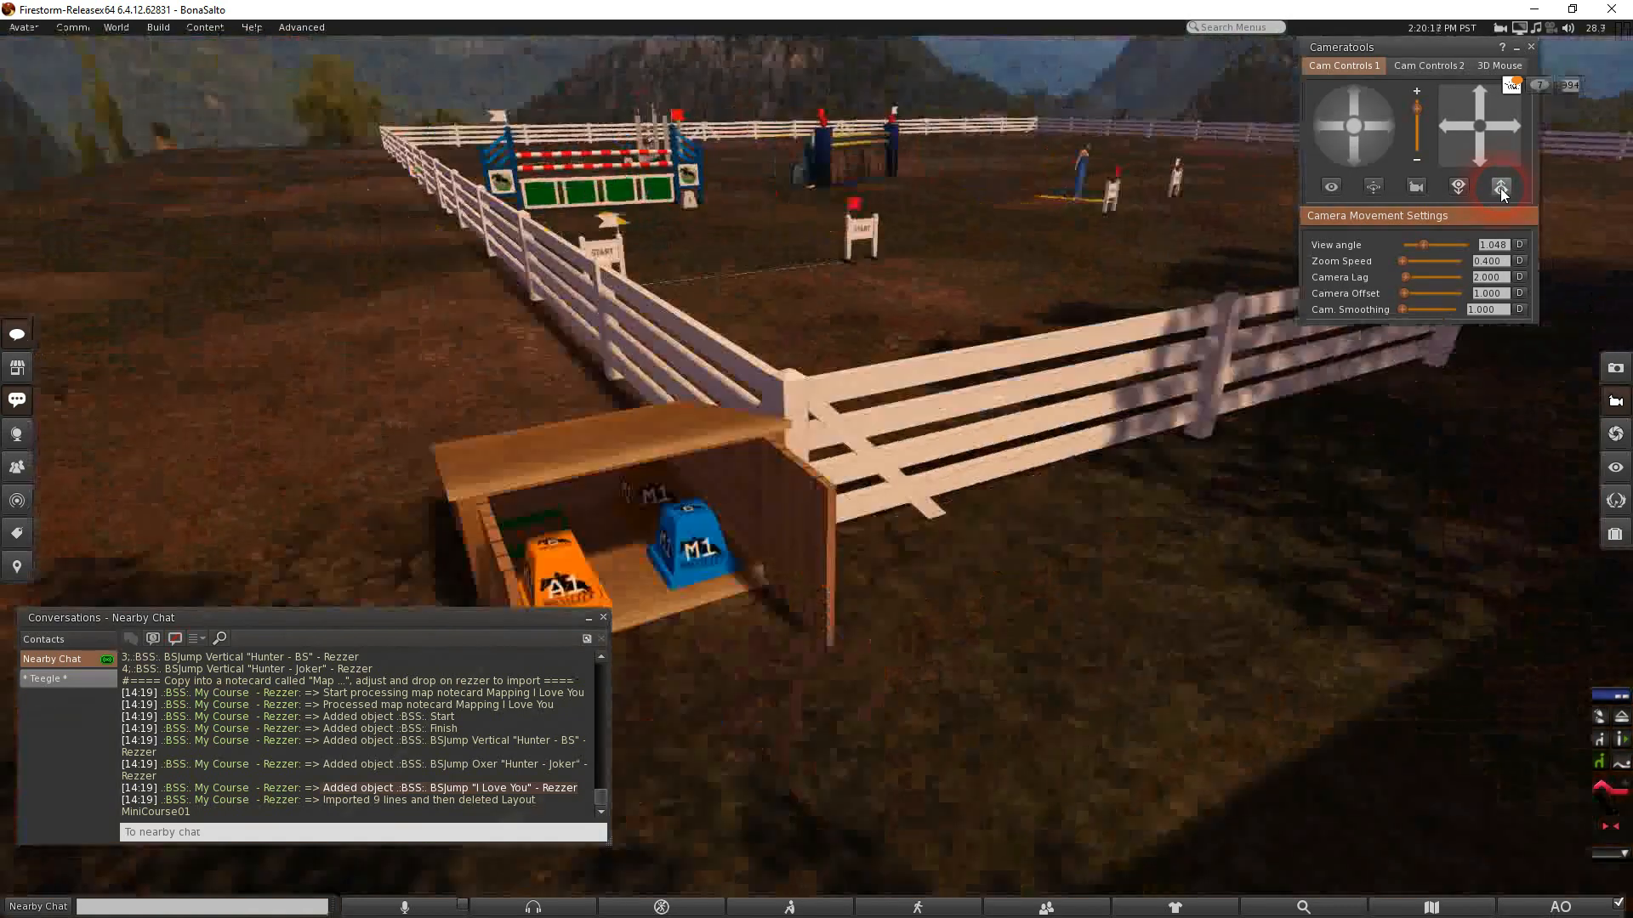
# Export the My Course rezzer's layout to nearby chat and widen the conversation window to examine the BSJump "I Love You" entry
pyautogui.click(775, 483)
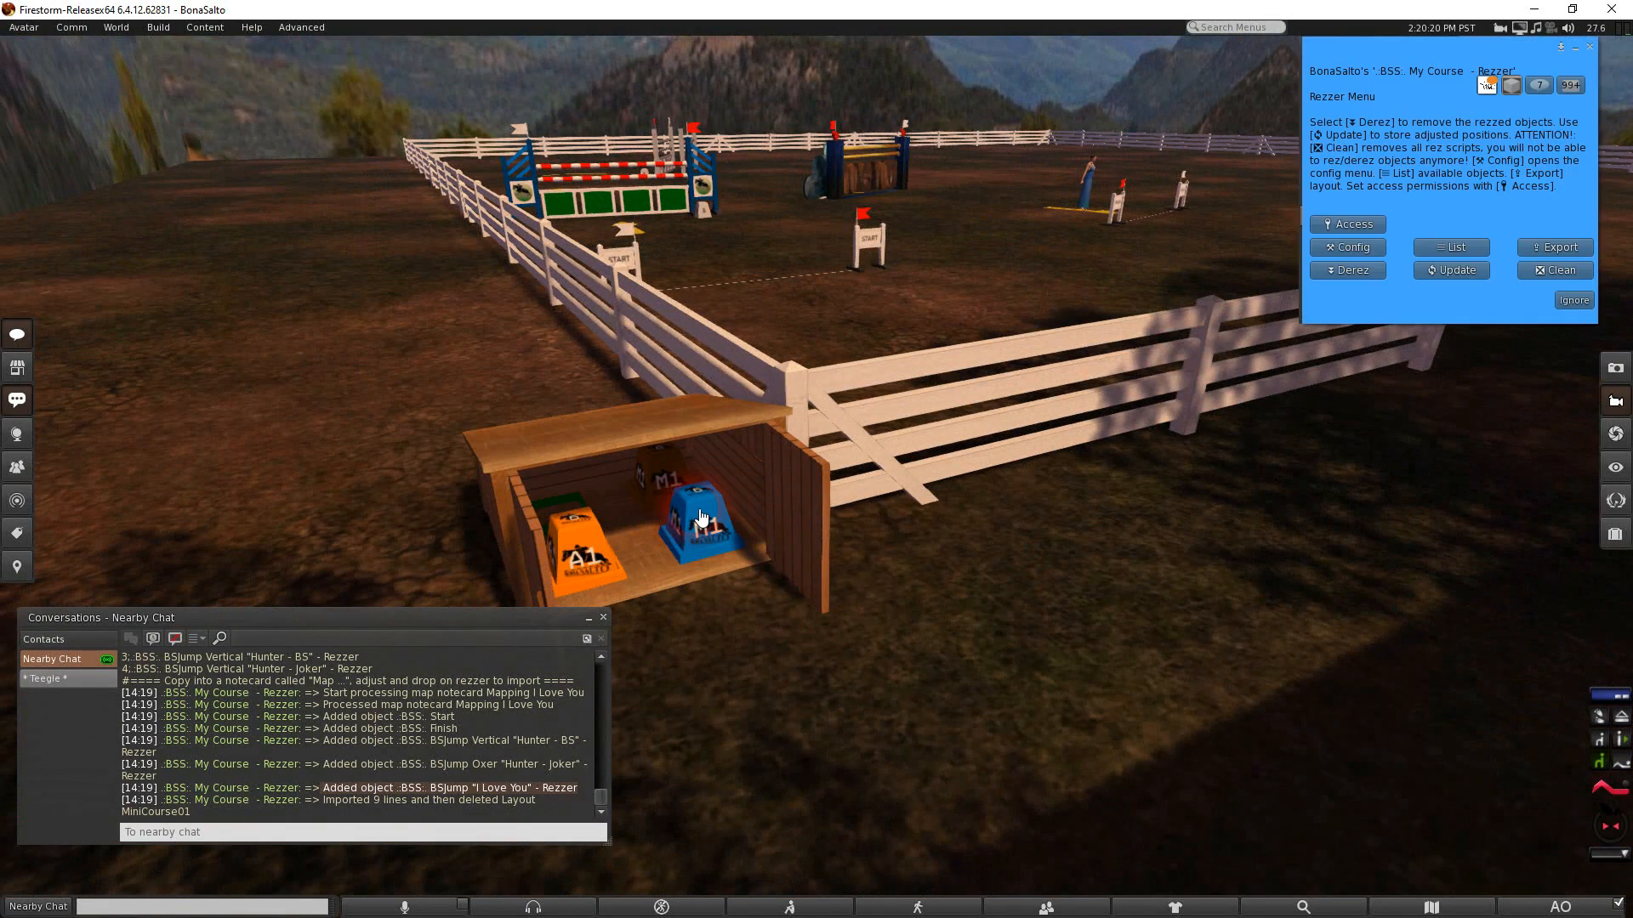
pyautogui.click(1372, 304)
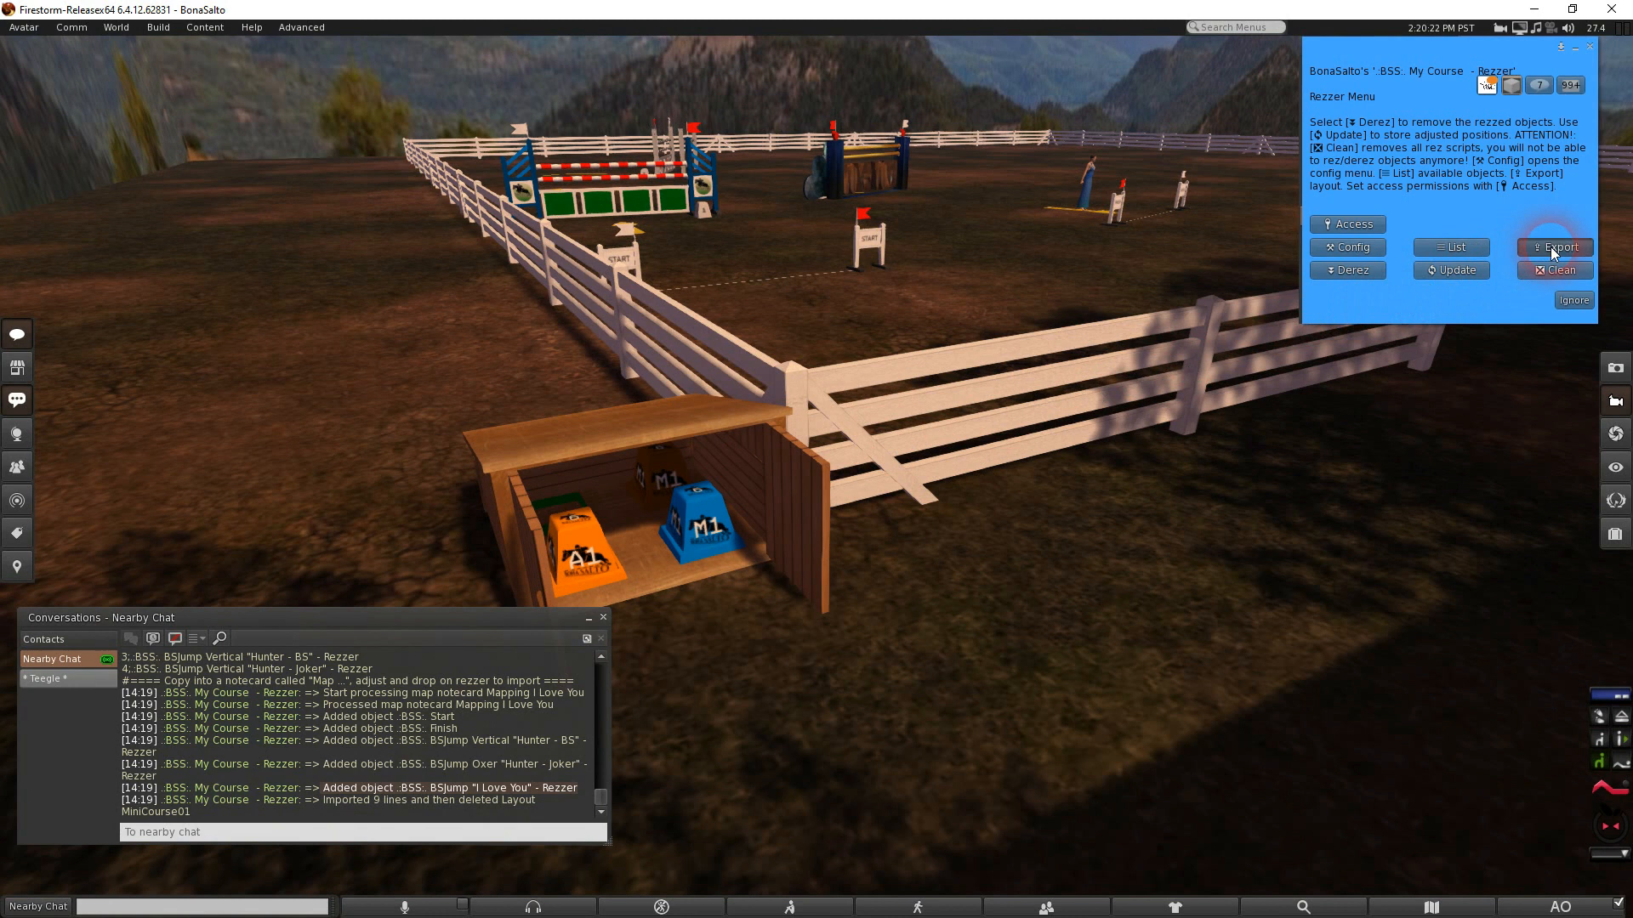
pyautogui.click(866, 644)
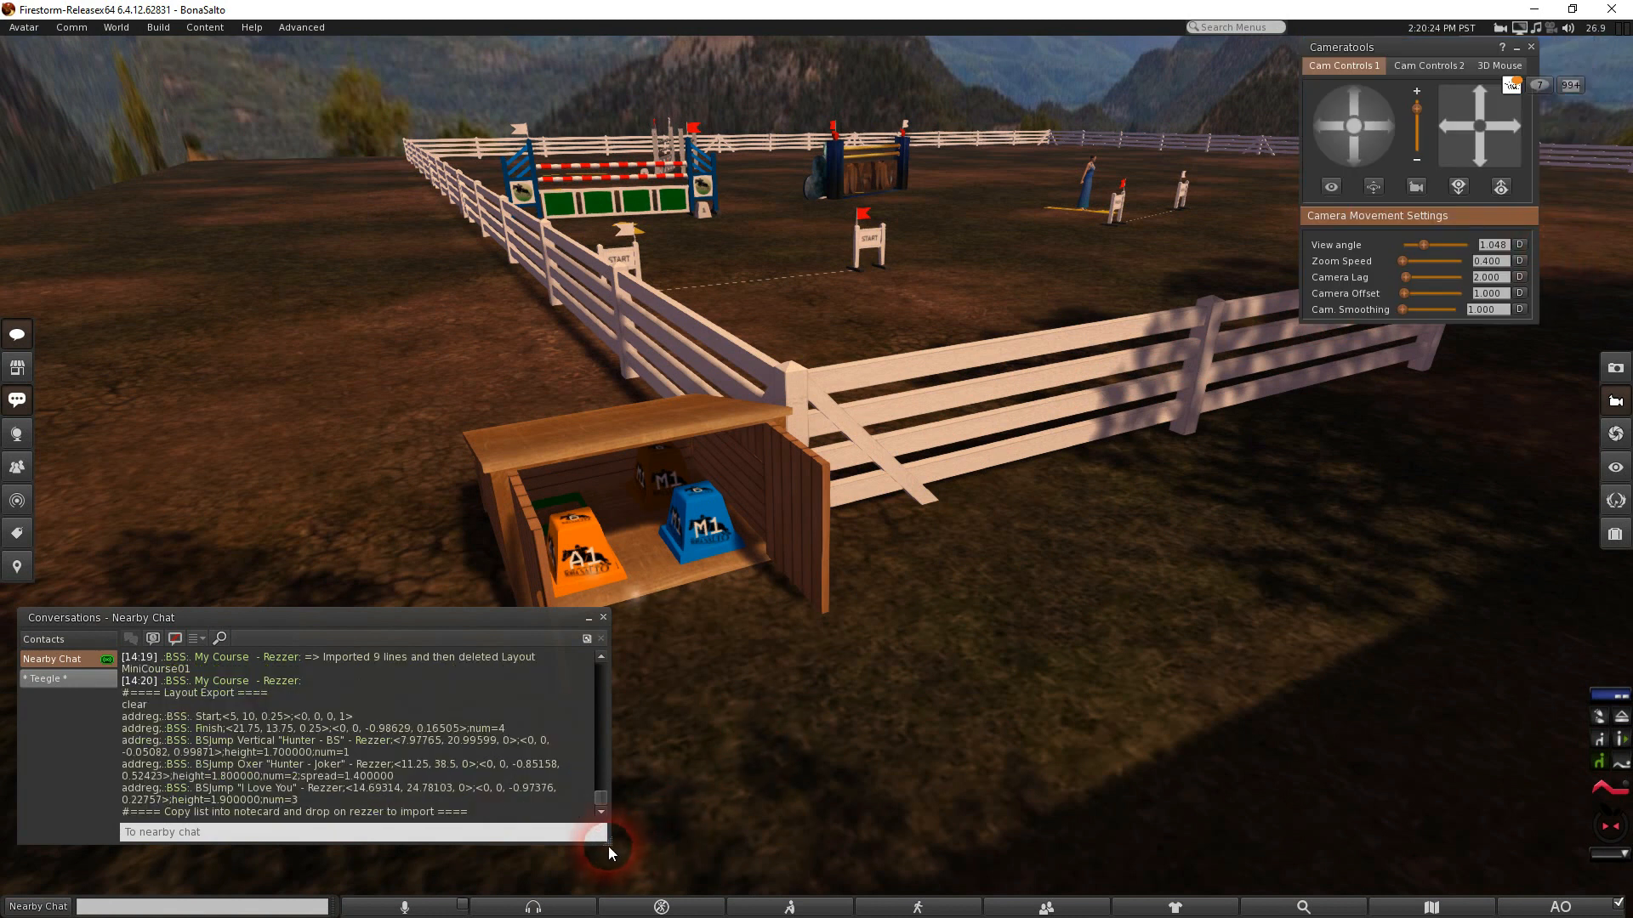
pyautogui.moveTo(609, 847); pyautogui.dragTo(978, 854)
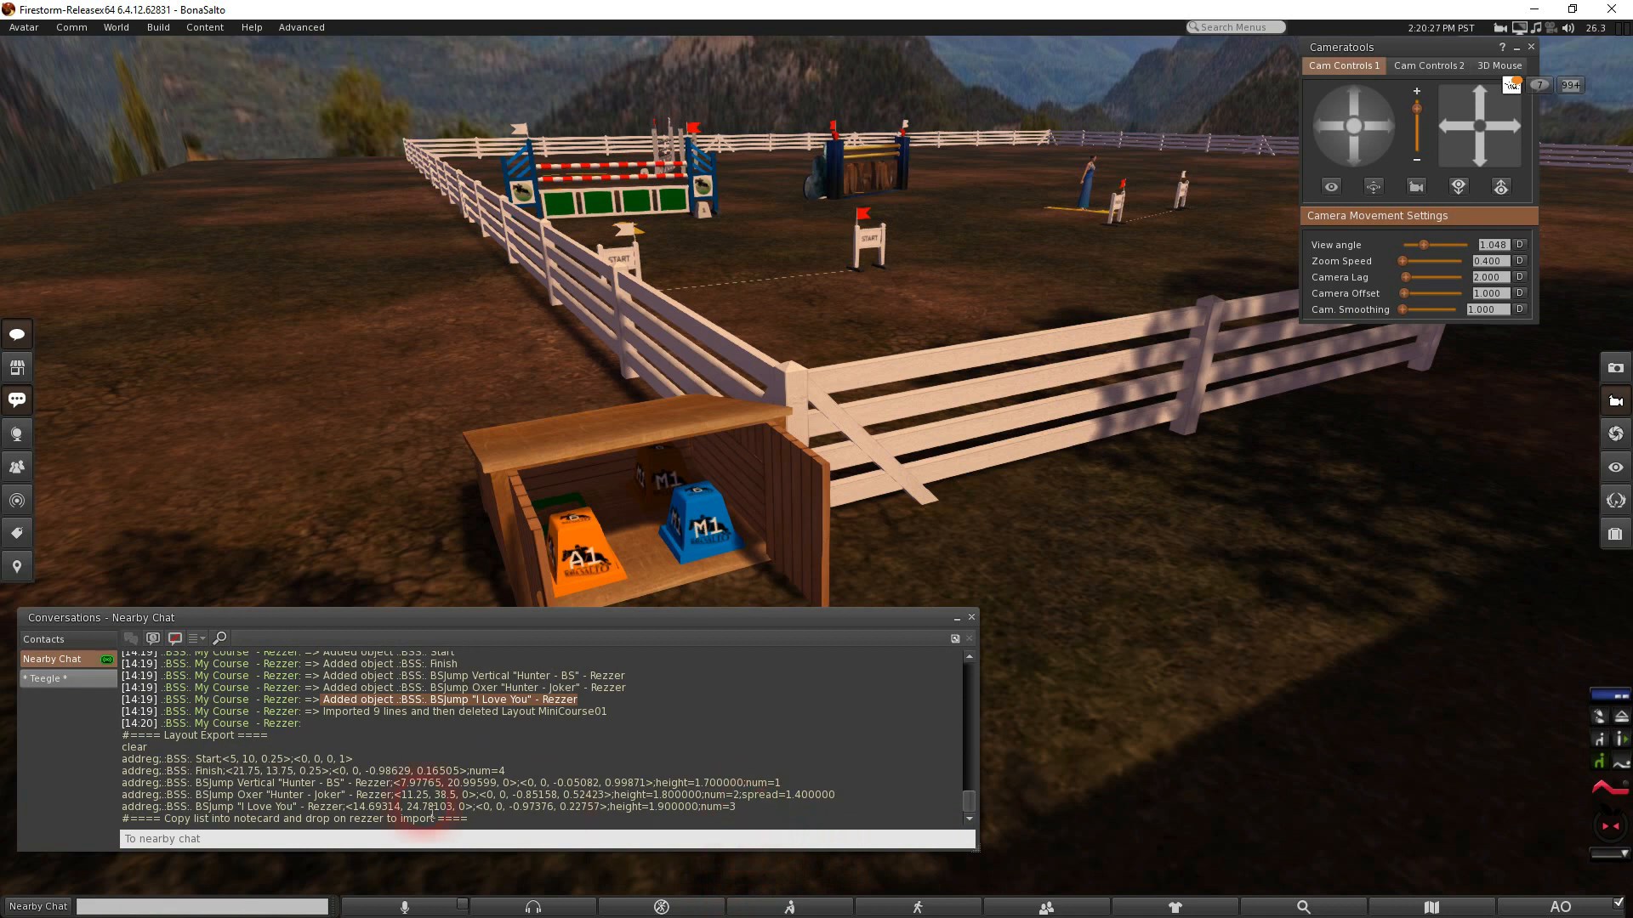
pyautogui.moveTo(343, 807); pyautogui.dragTo(189, 808)
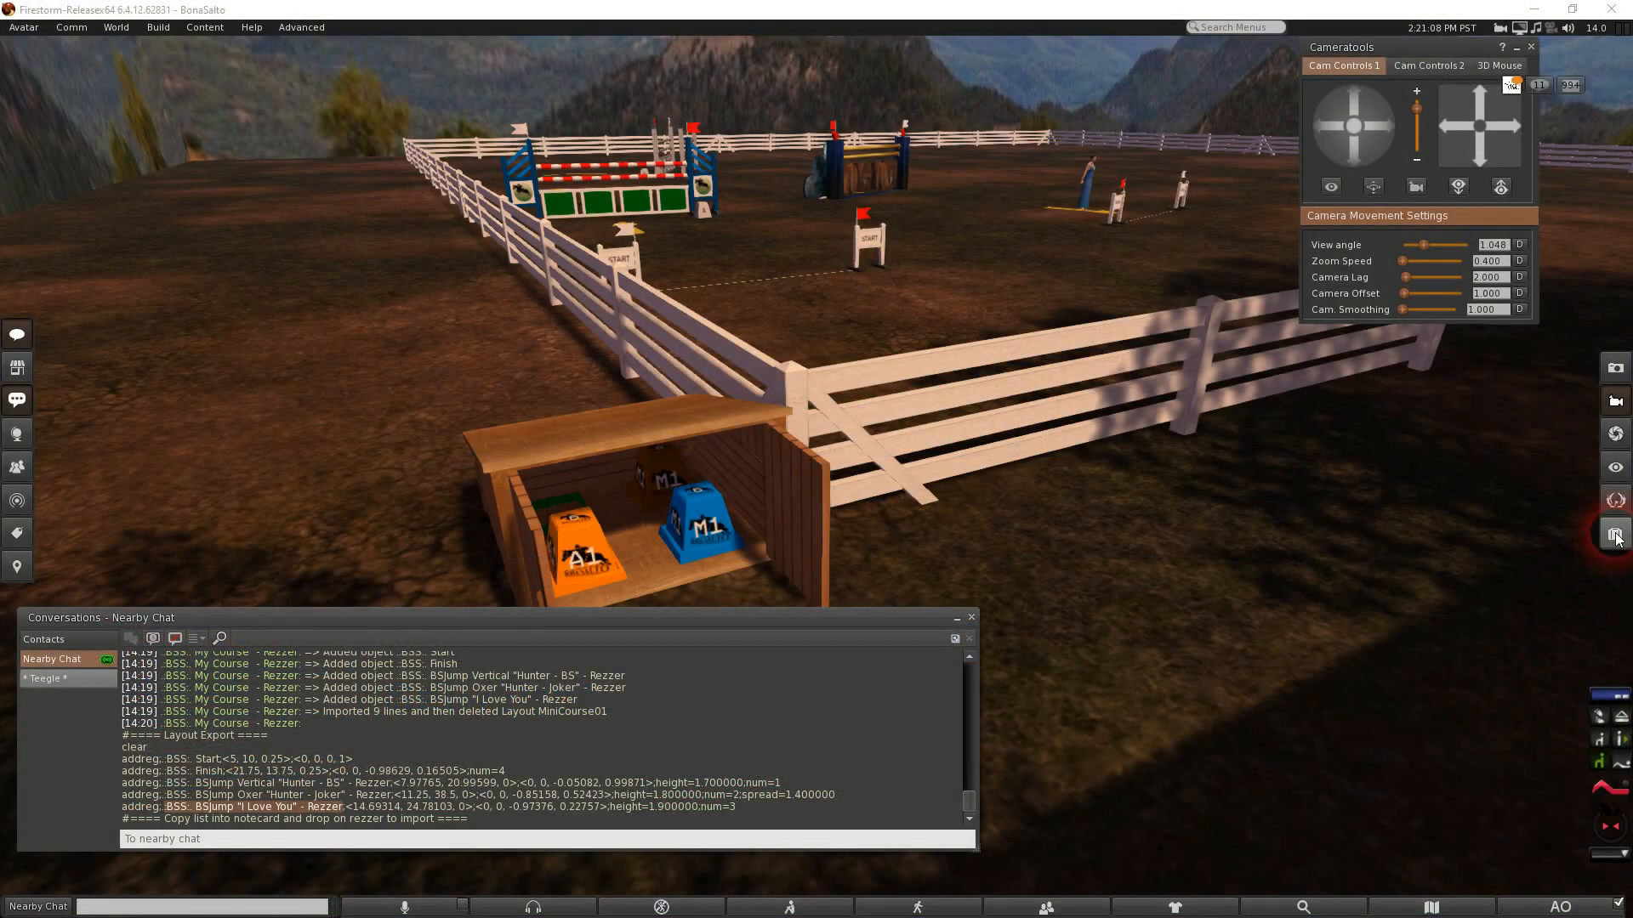
# Copy the Import BSS layout v1.2 script from the Builder Pack v1.1 Layouts folder into the Objects folder
pyautogui.click(1614, 534)
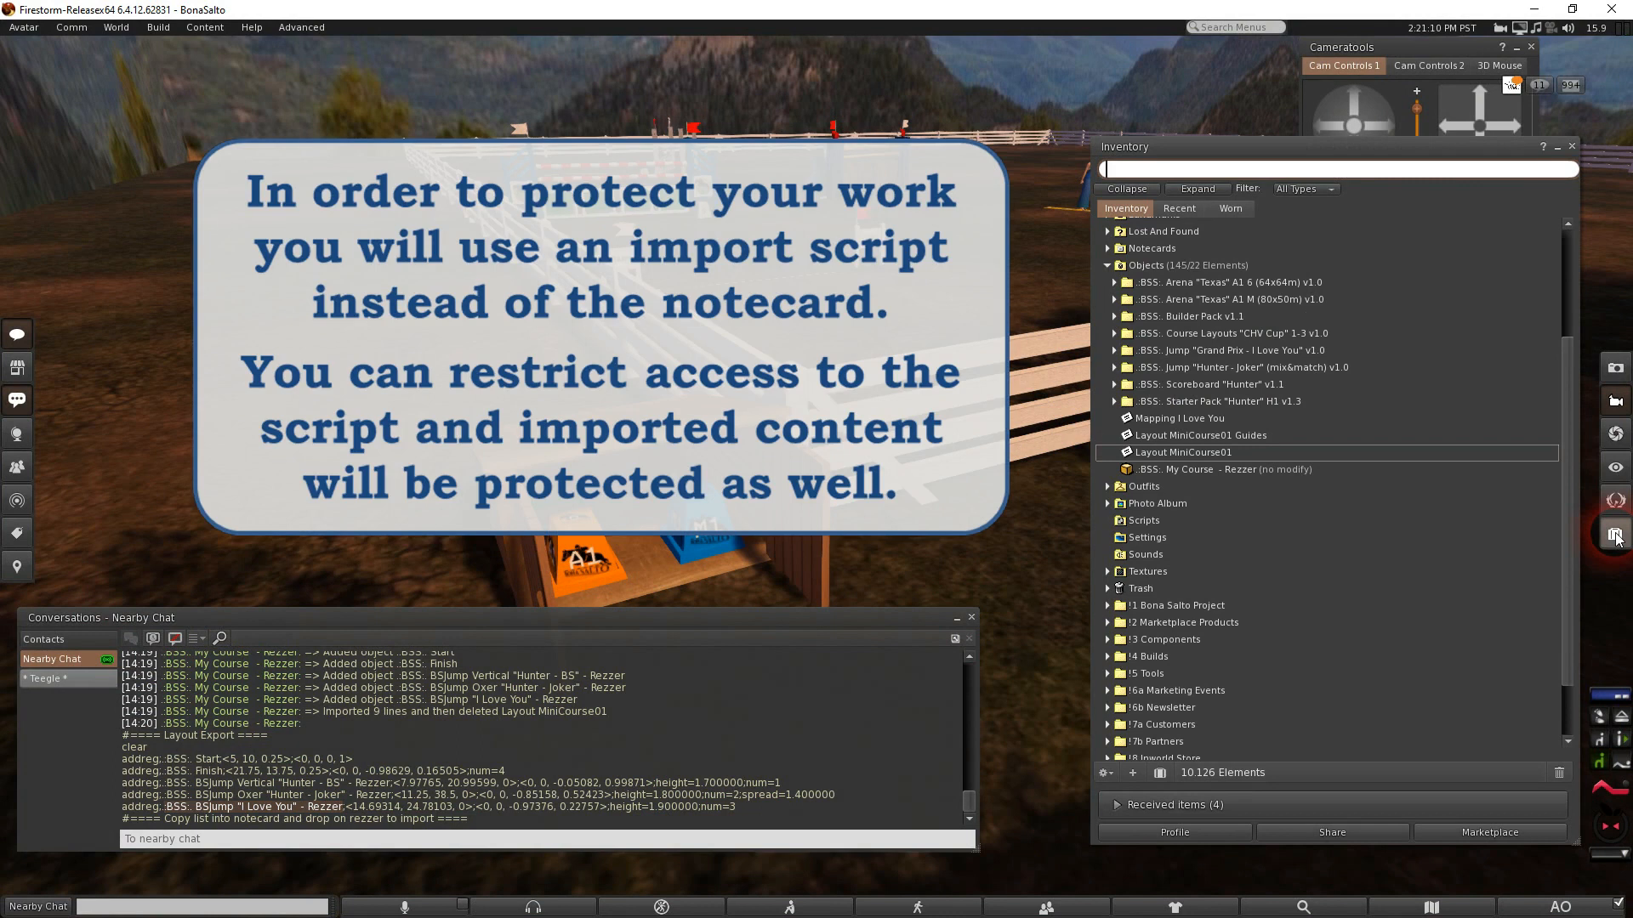
pyautogui.click(1118, 318)
pyautogui.click(1115, 316)
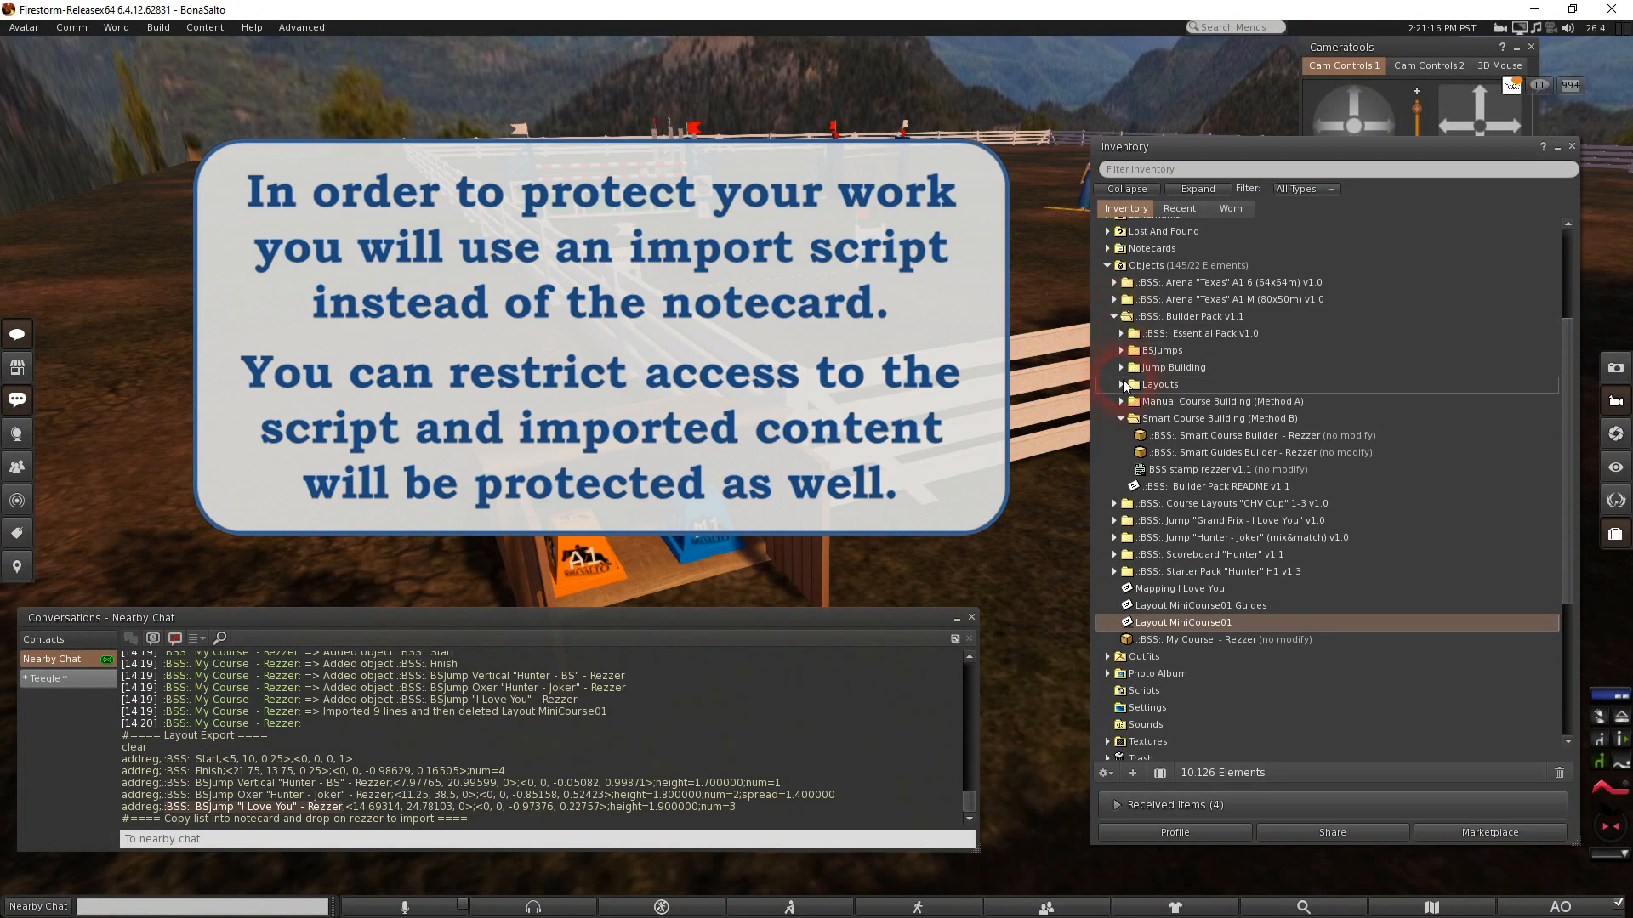
pyautogui.click(1123, 384)
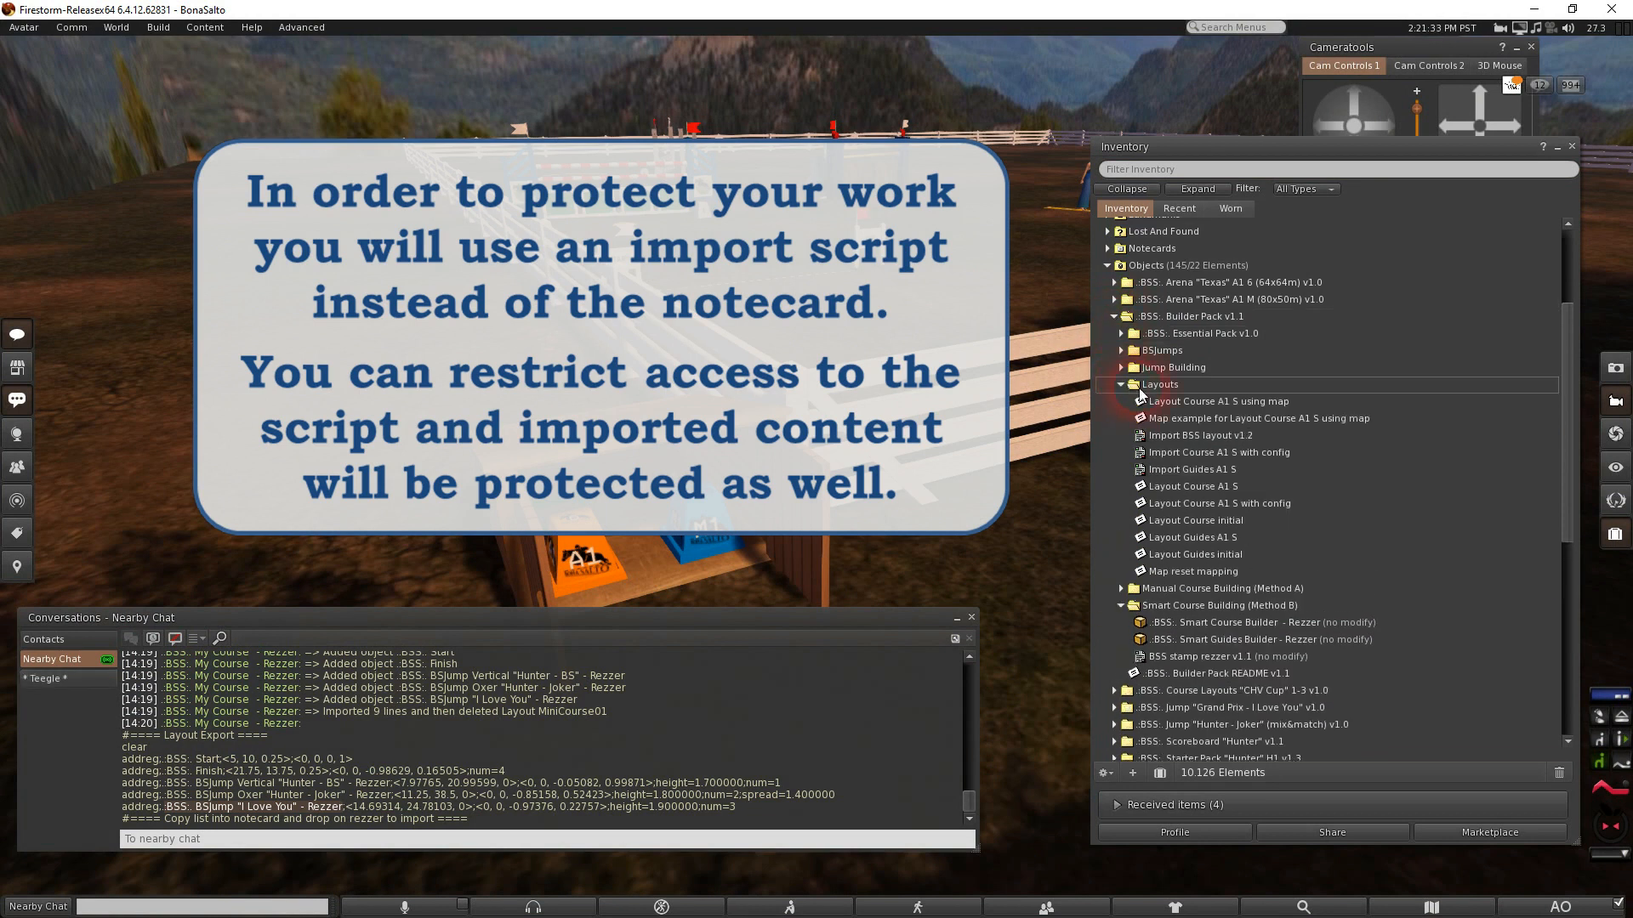
pyautogui.click(1171, 435)
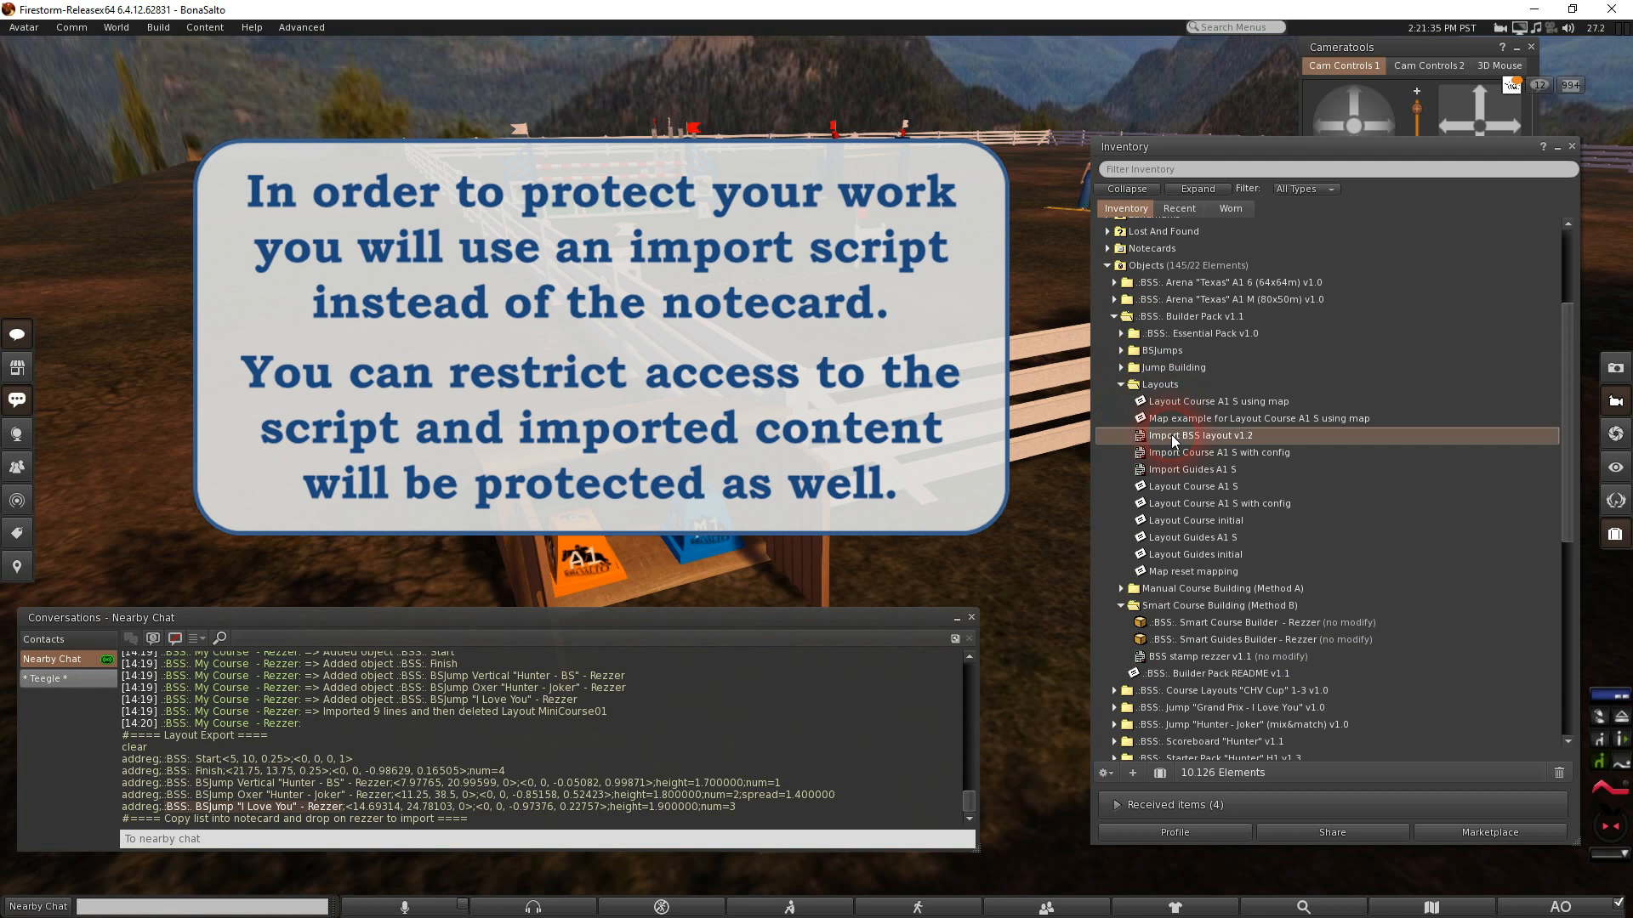
pyautogui.rightClick(1171, 436)
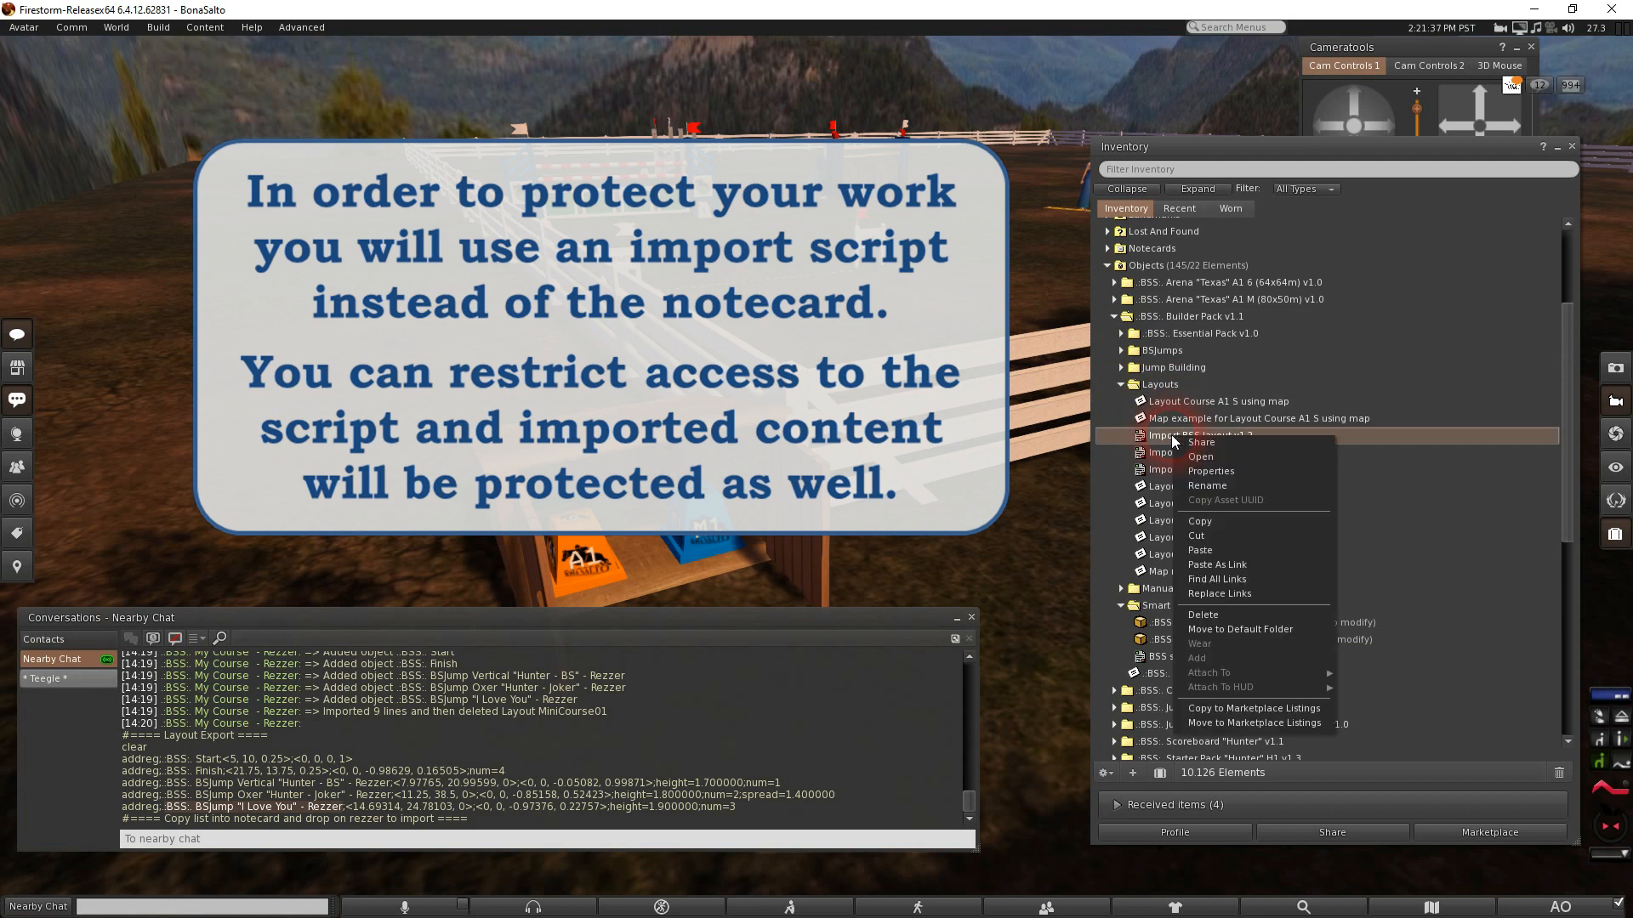
pyautogui.click(1197, 522)
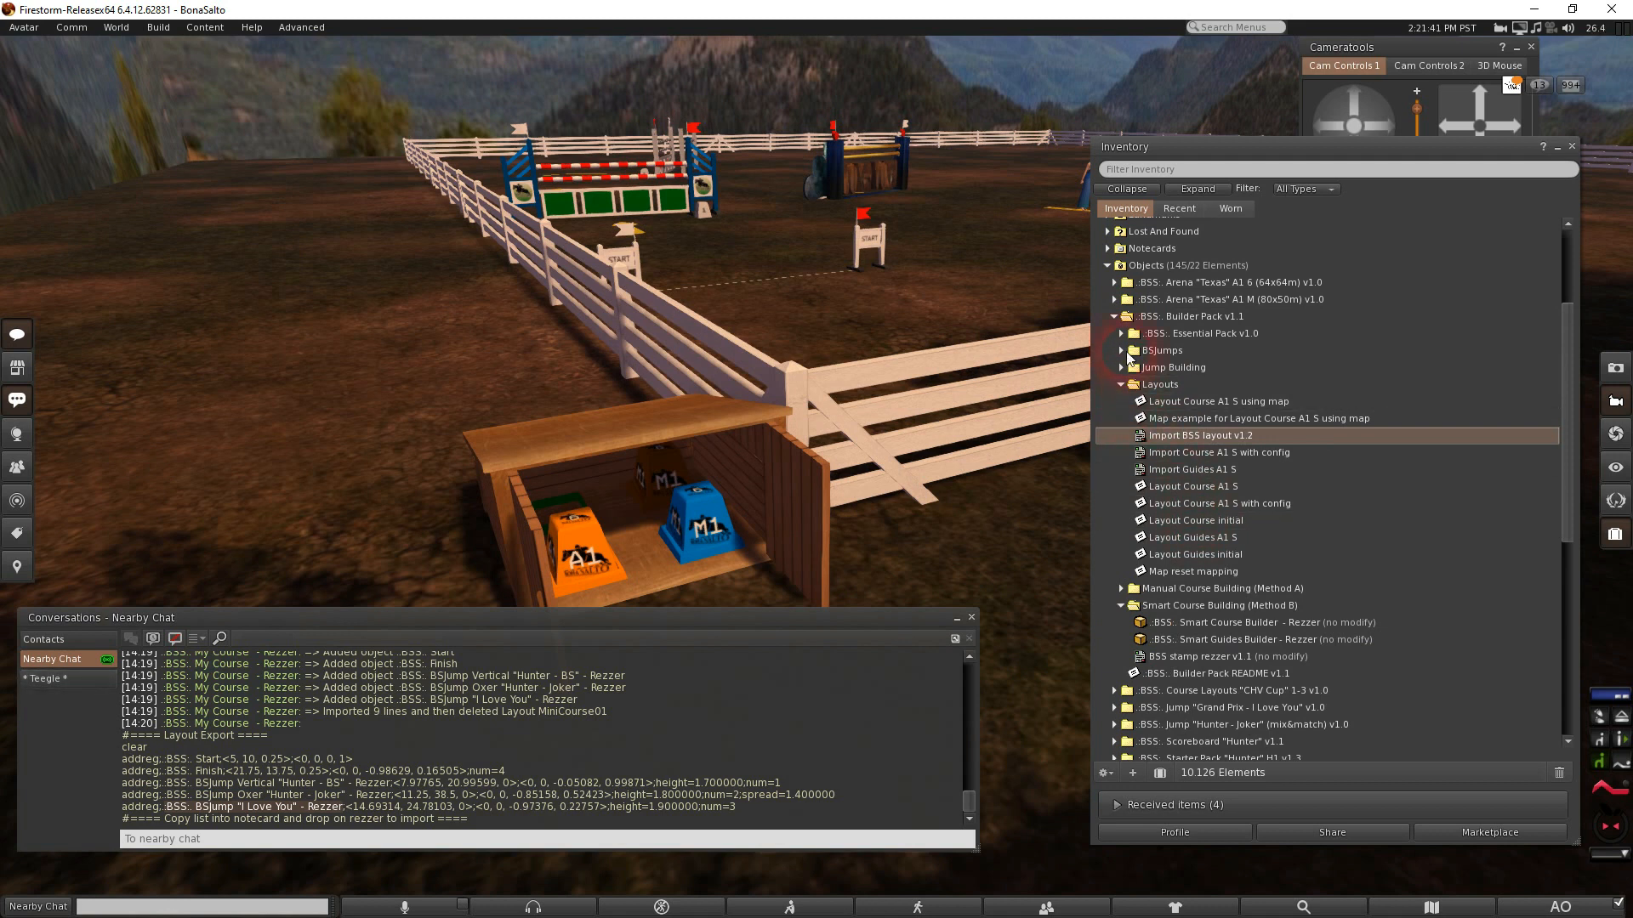
pyautogui.click(1114, 315)
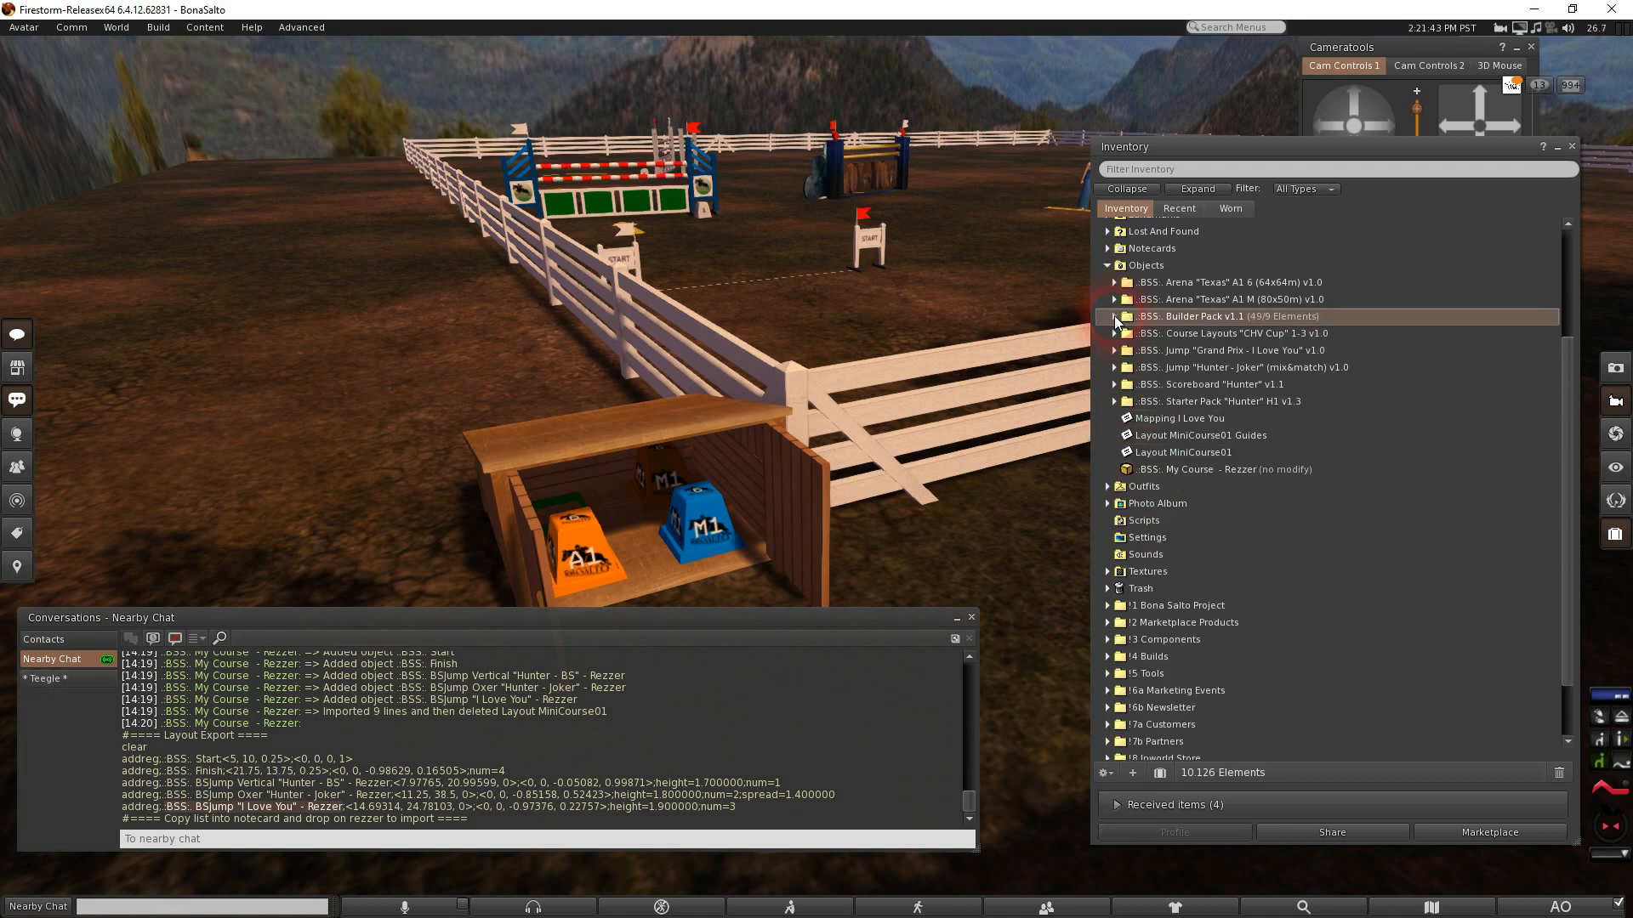
pyautogui.rightClick(1149, 267)
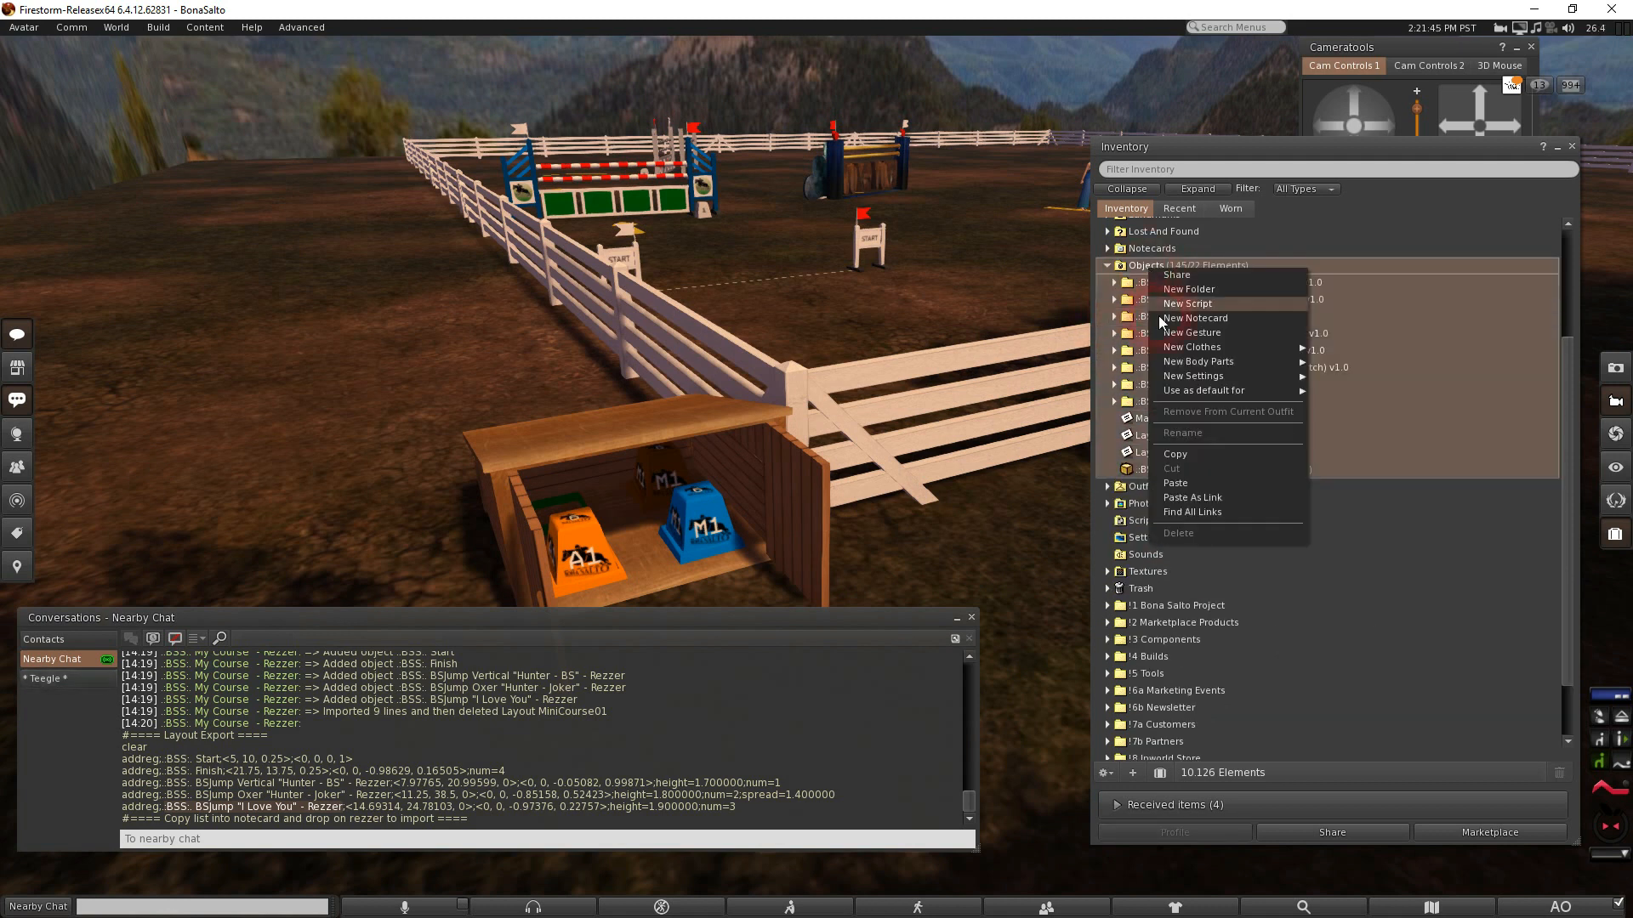
pyautogui.click(1175, 482)
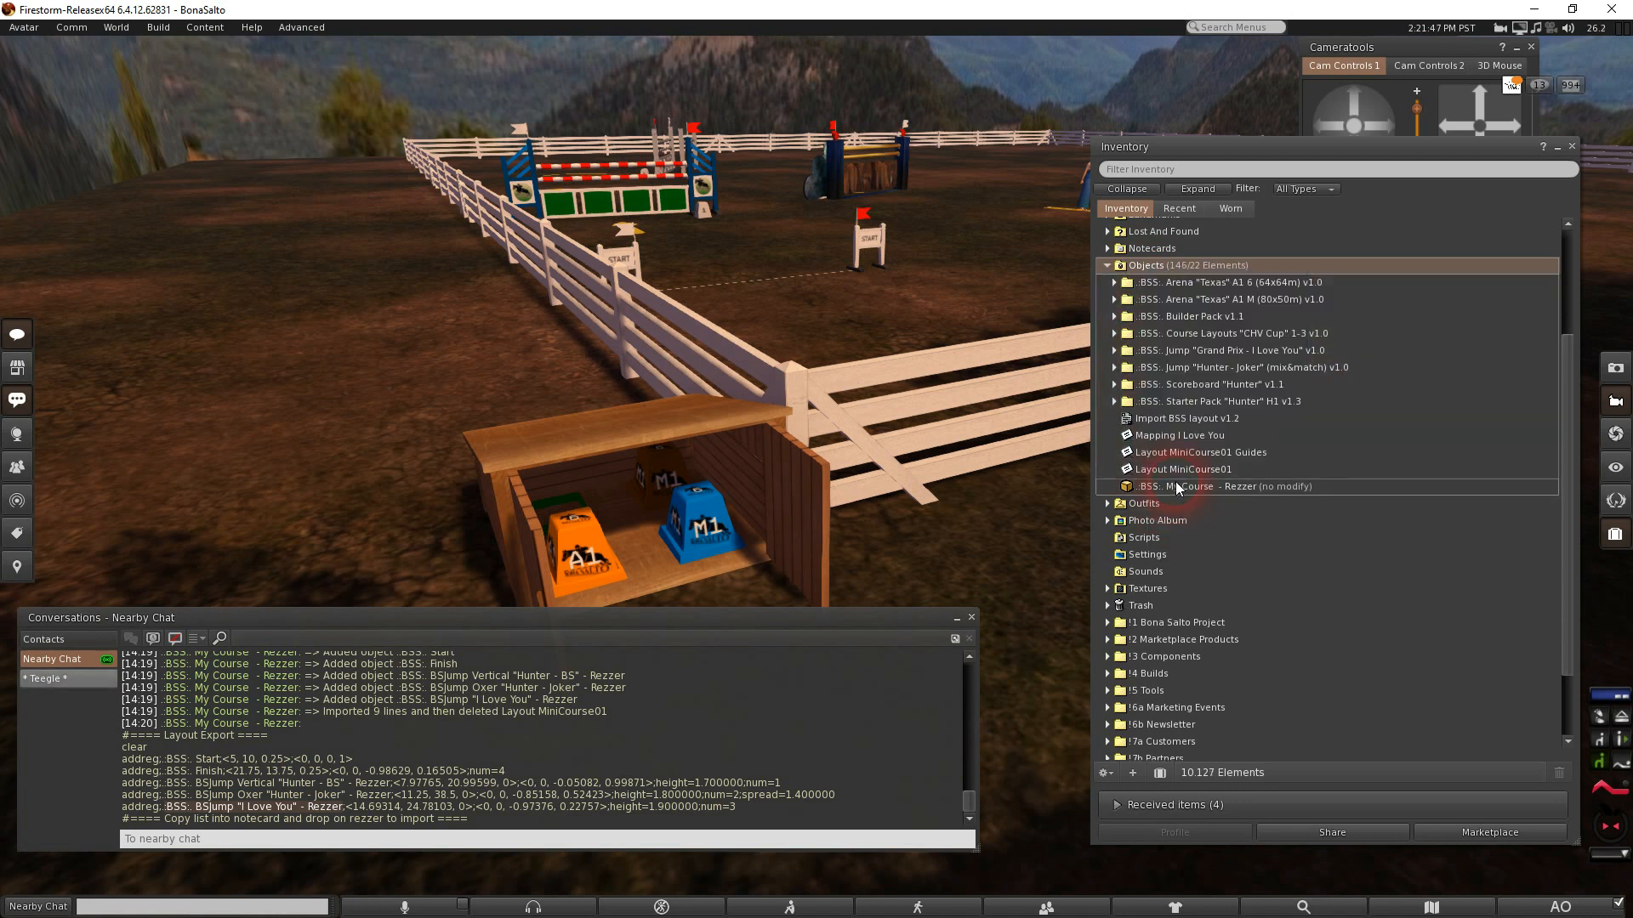
# Open the copied Import BSS layout v1.2 script at its ImportData list and open the Layout MiniCourse01 notecard
pyautogui.doubleClick(1170, 415)
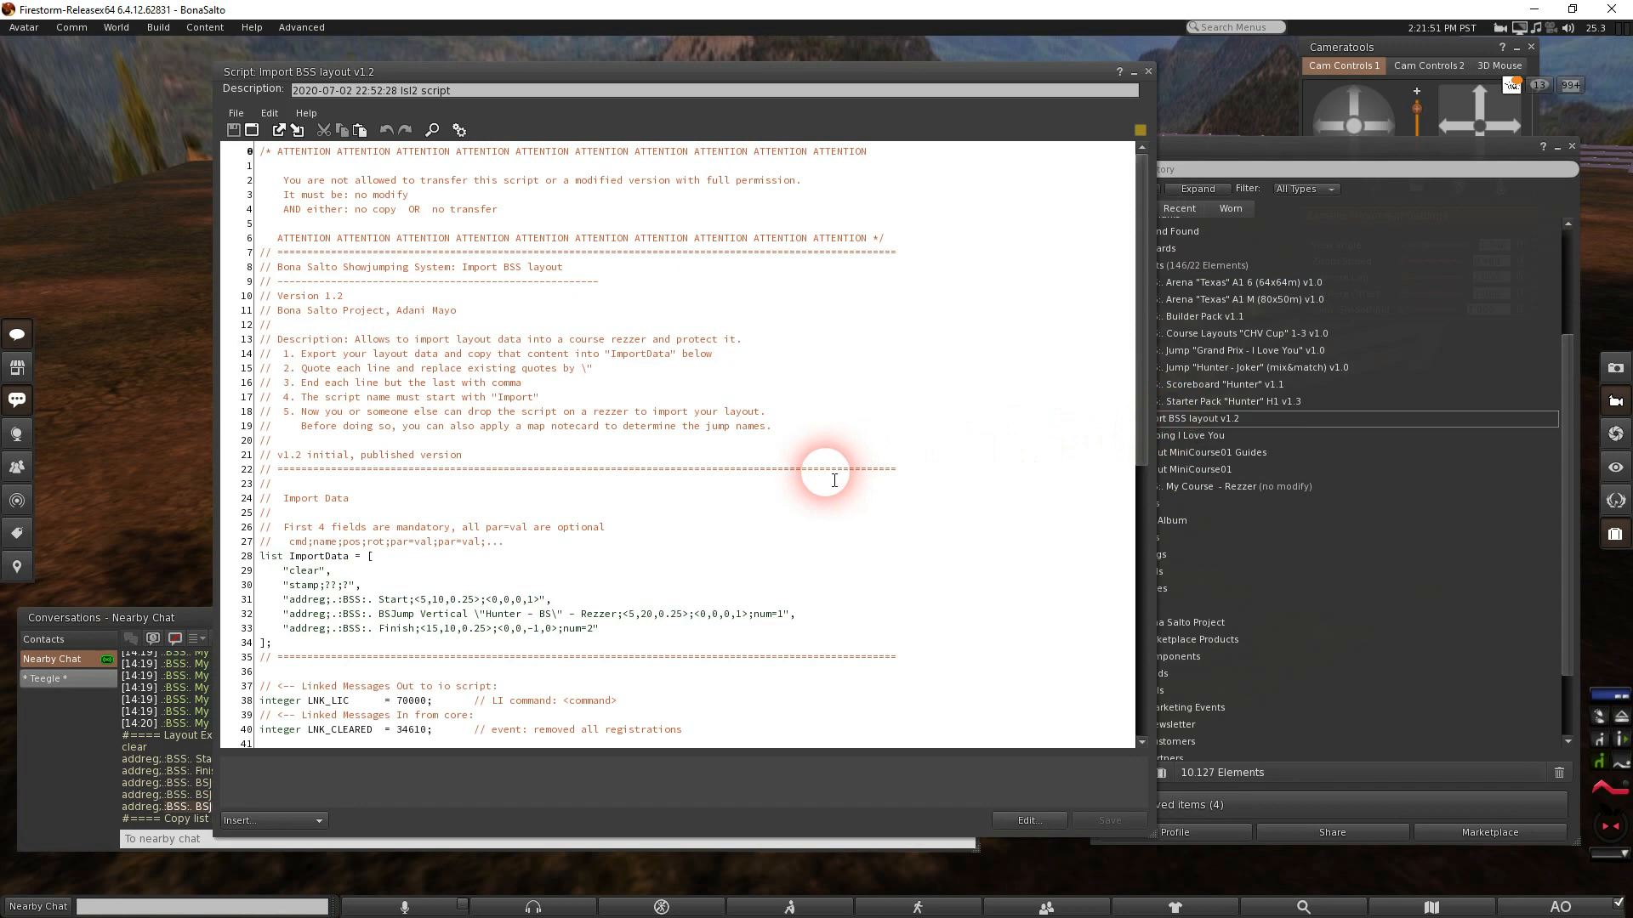
pyautogui.scroll(-1, 830, 476)
pyautogui.scroll(-1, 833, 487)
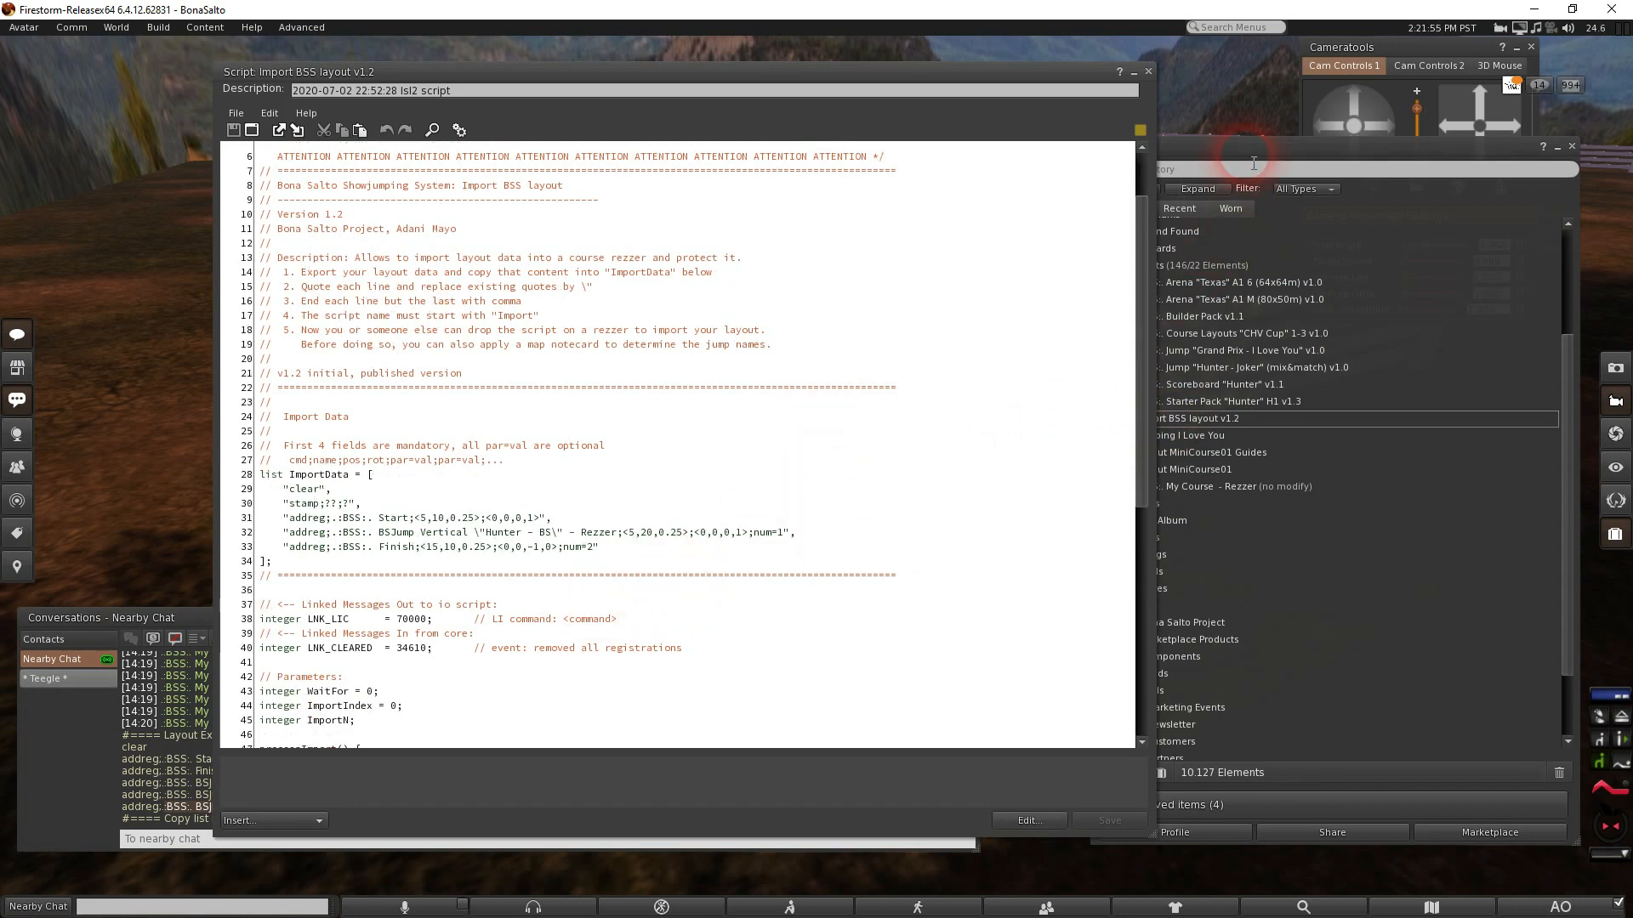
pyautogui.moveTo(1247, 145); pyautogui.dragTo(1265, 138)
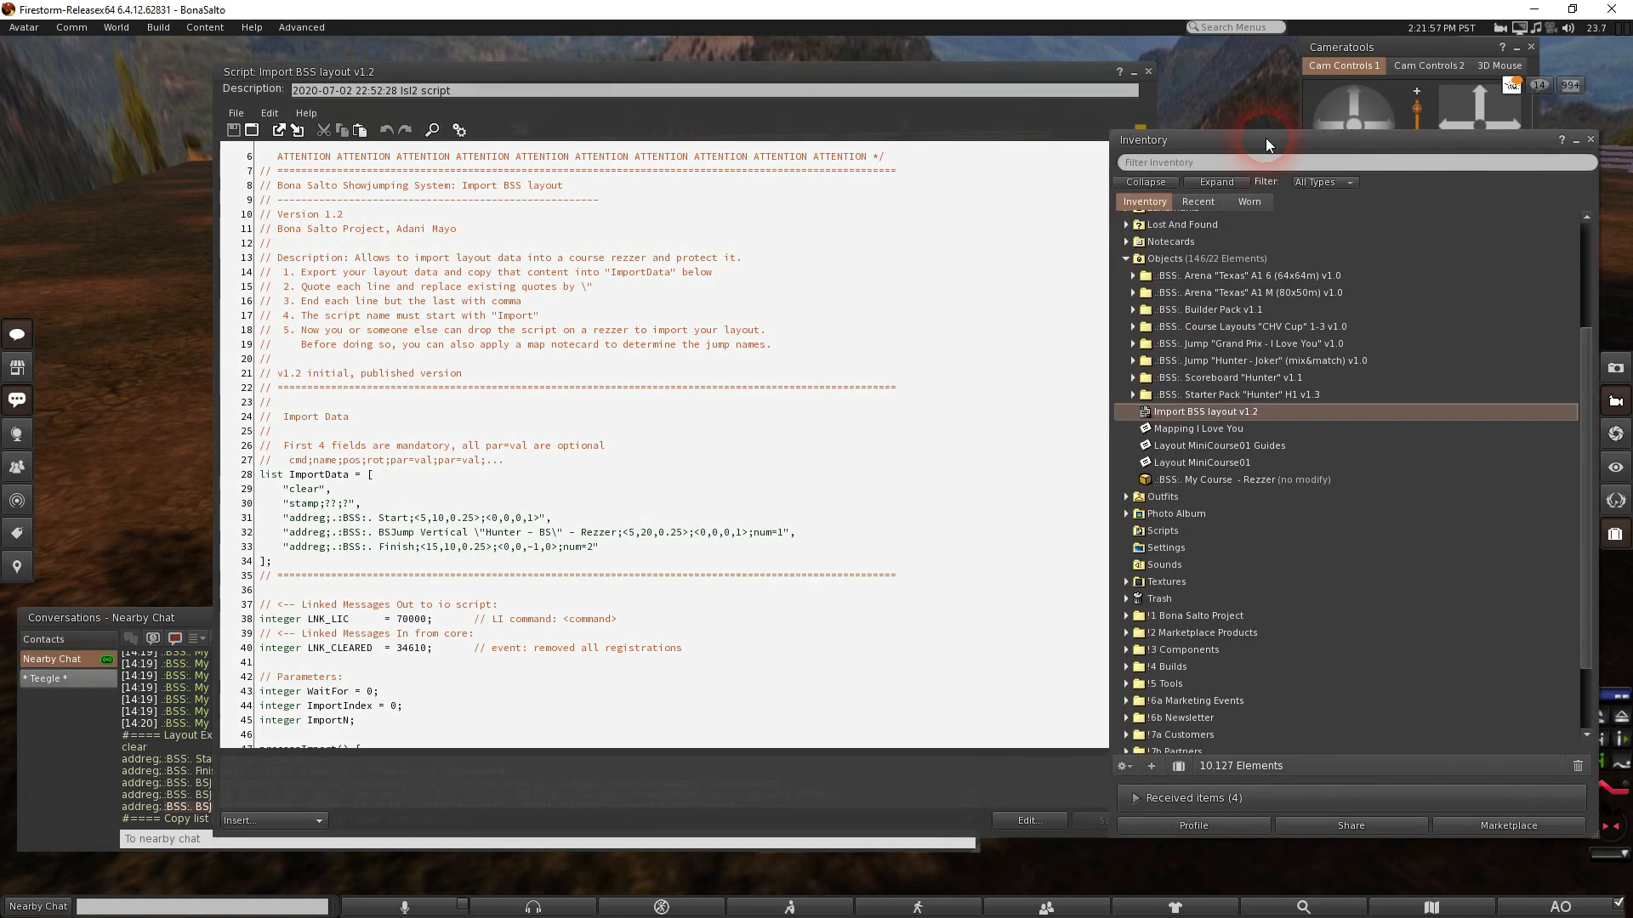
pyautogui.doubleClick(1232, 461)
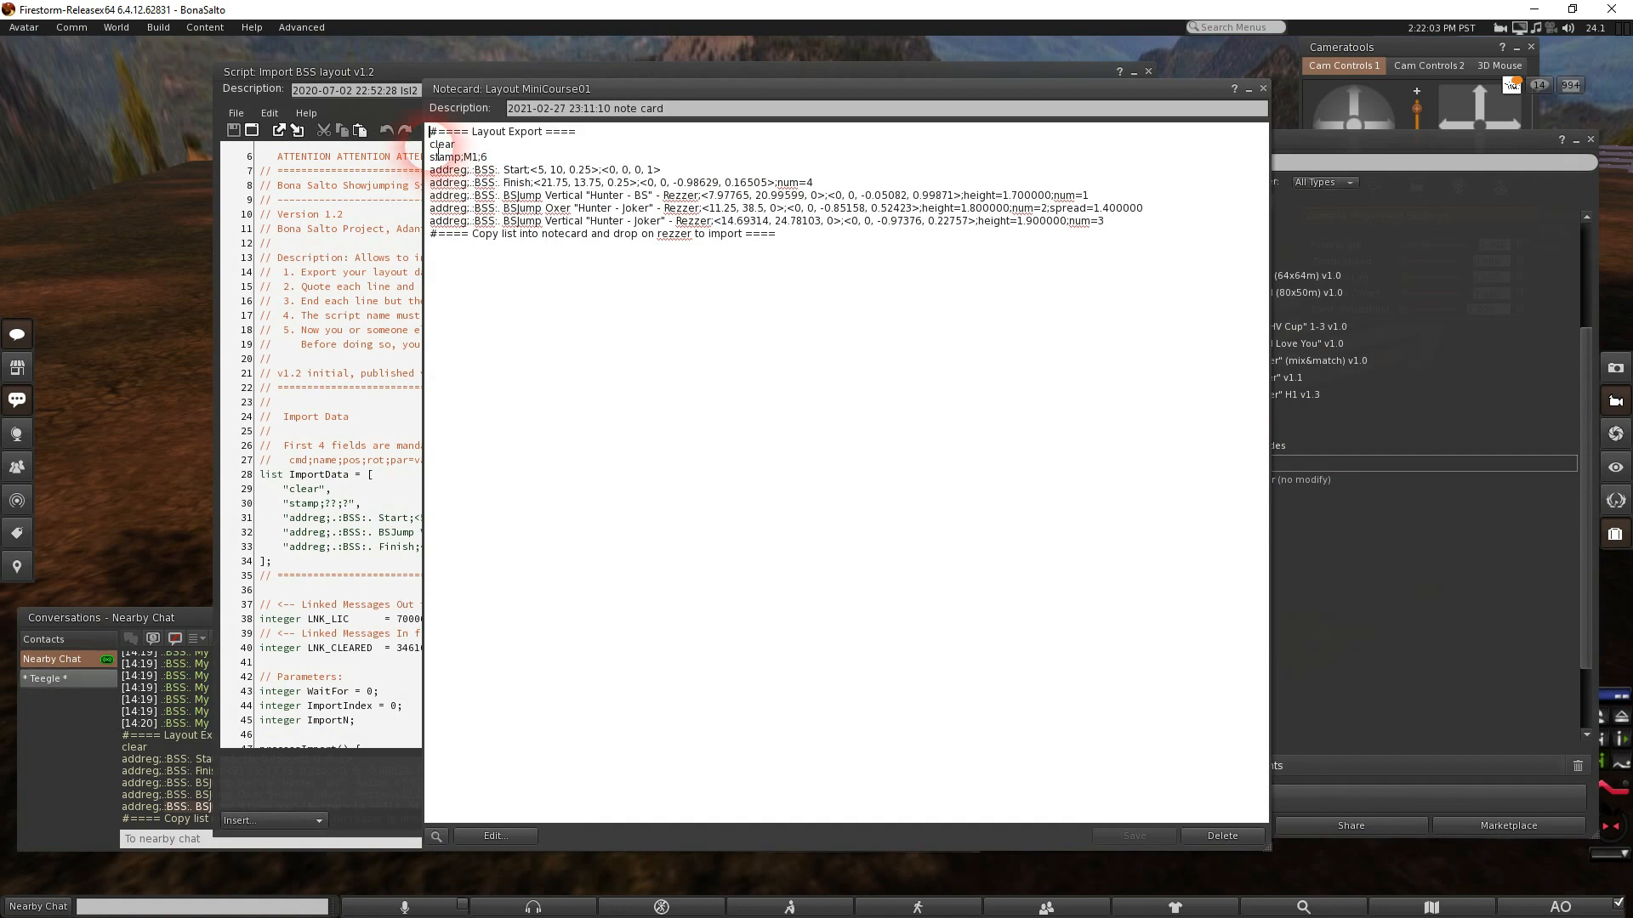
# Copy the Layout MiniCourse01 notecard's lines from clear through the last jump and paste them below the Finish entry in the script's ImportData list
pyautogui.moveTo(430, 144); pyautogui.dragTo(430, 236)
pyautogui.hotkey('ctrl', 'c')
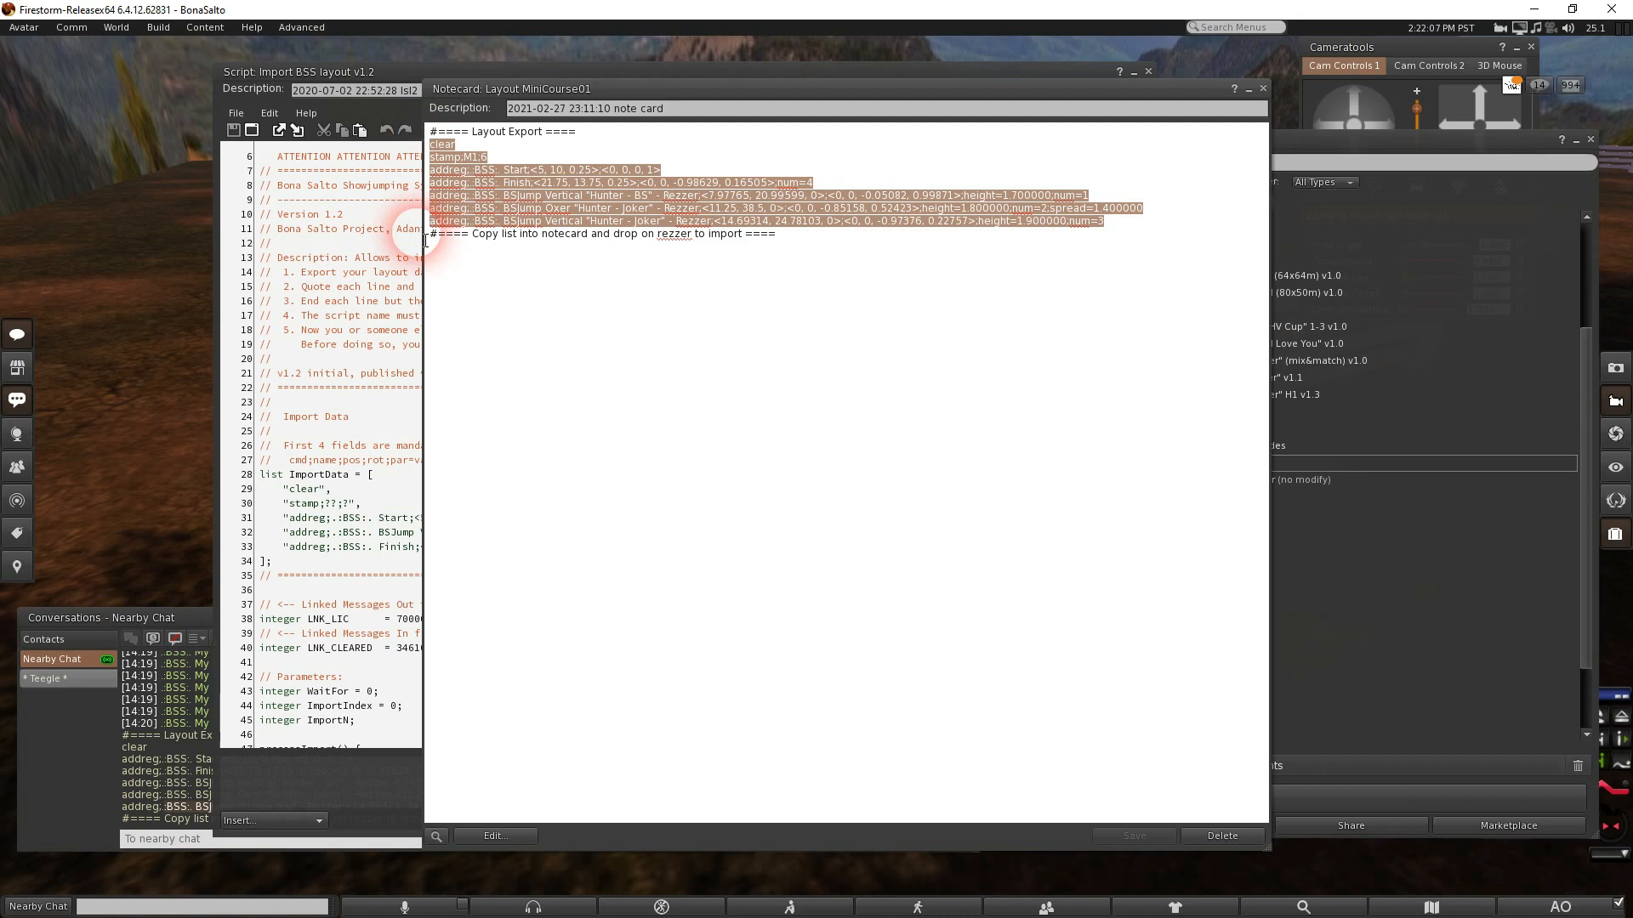
pyautogui.click(361, 489)
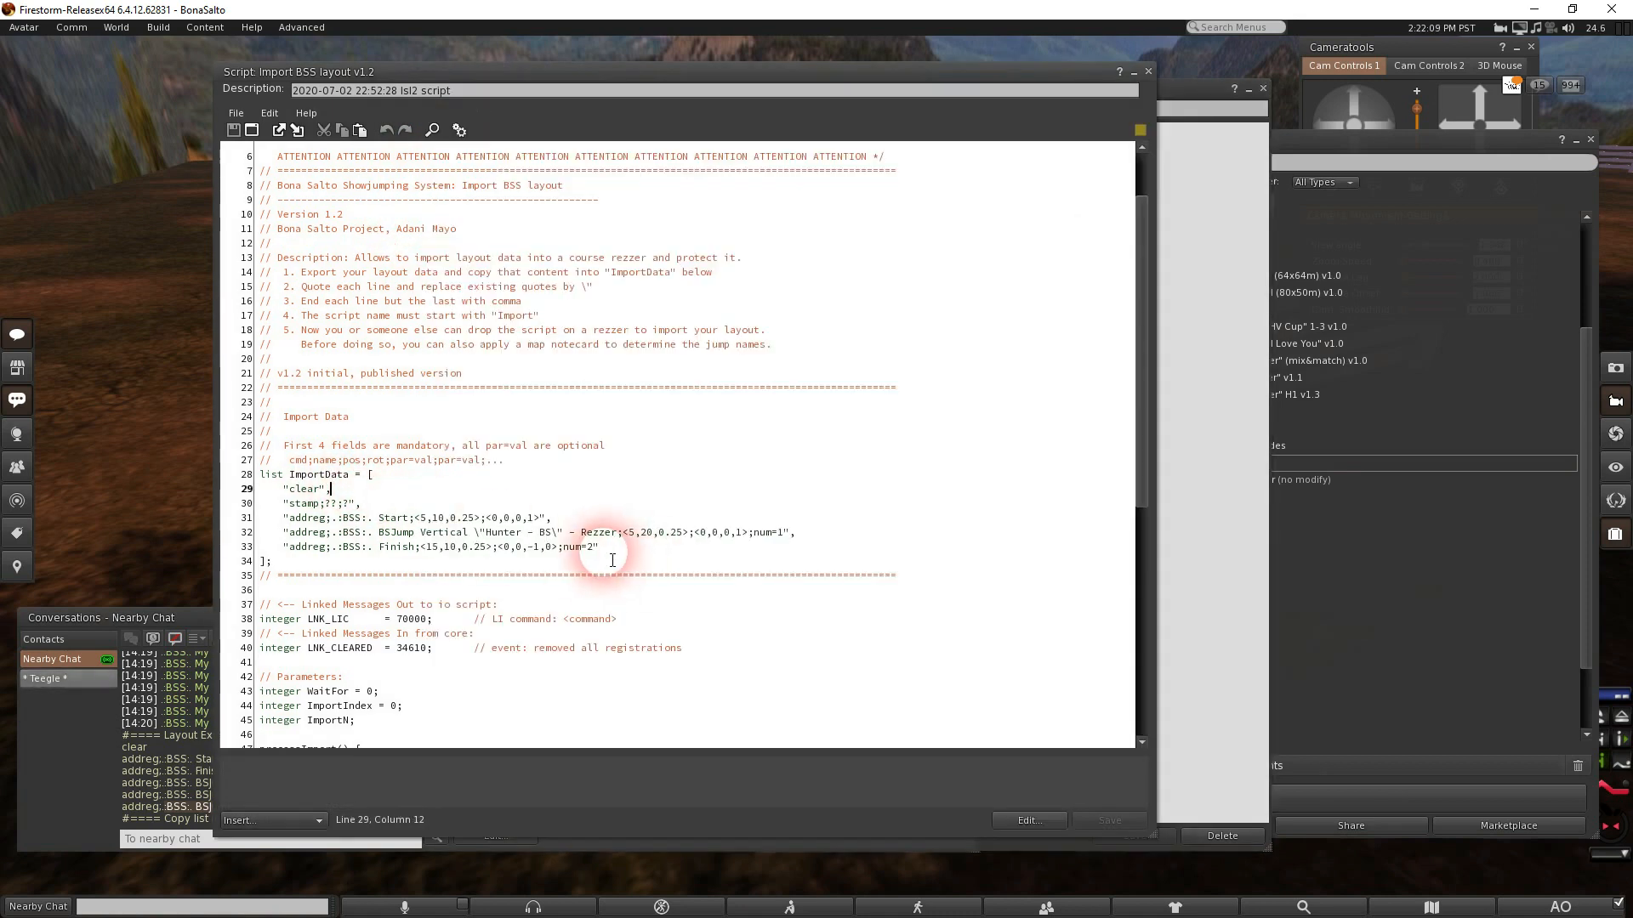
pyautogui.click(657, 556)
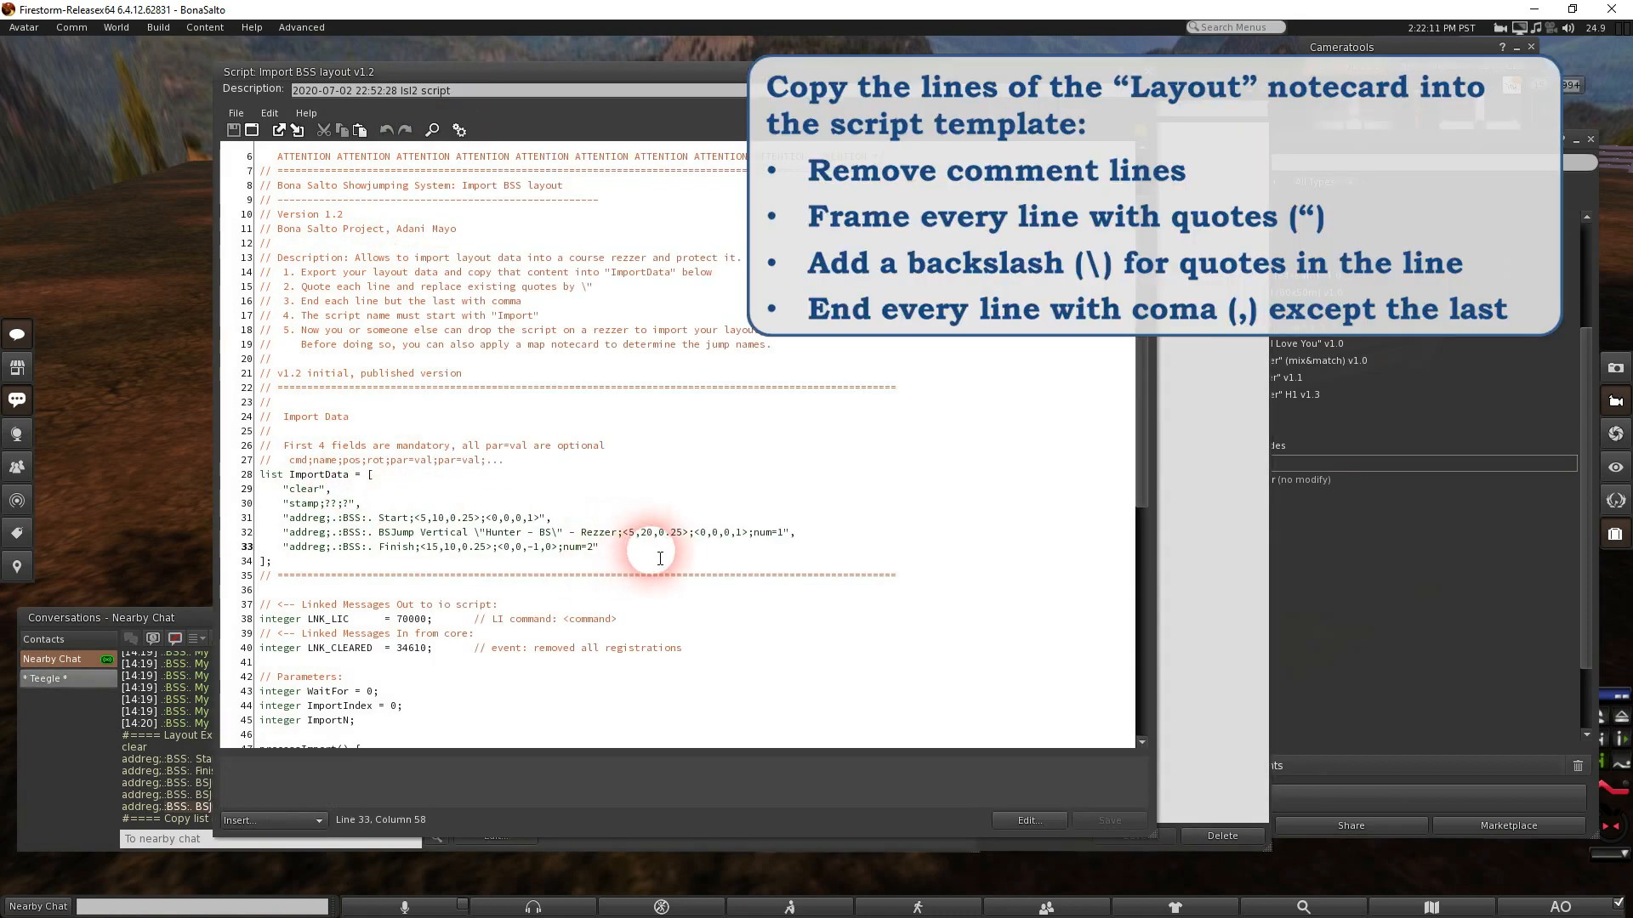
pyautogui.press('Return')
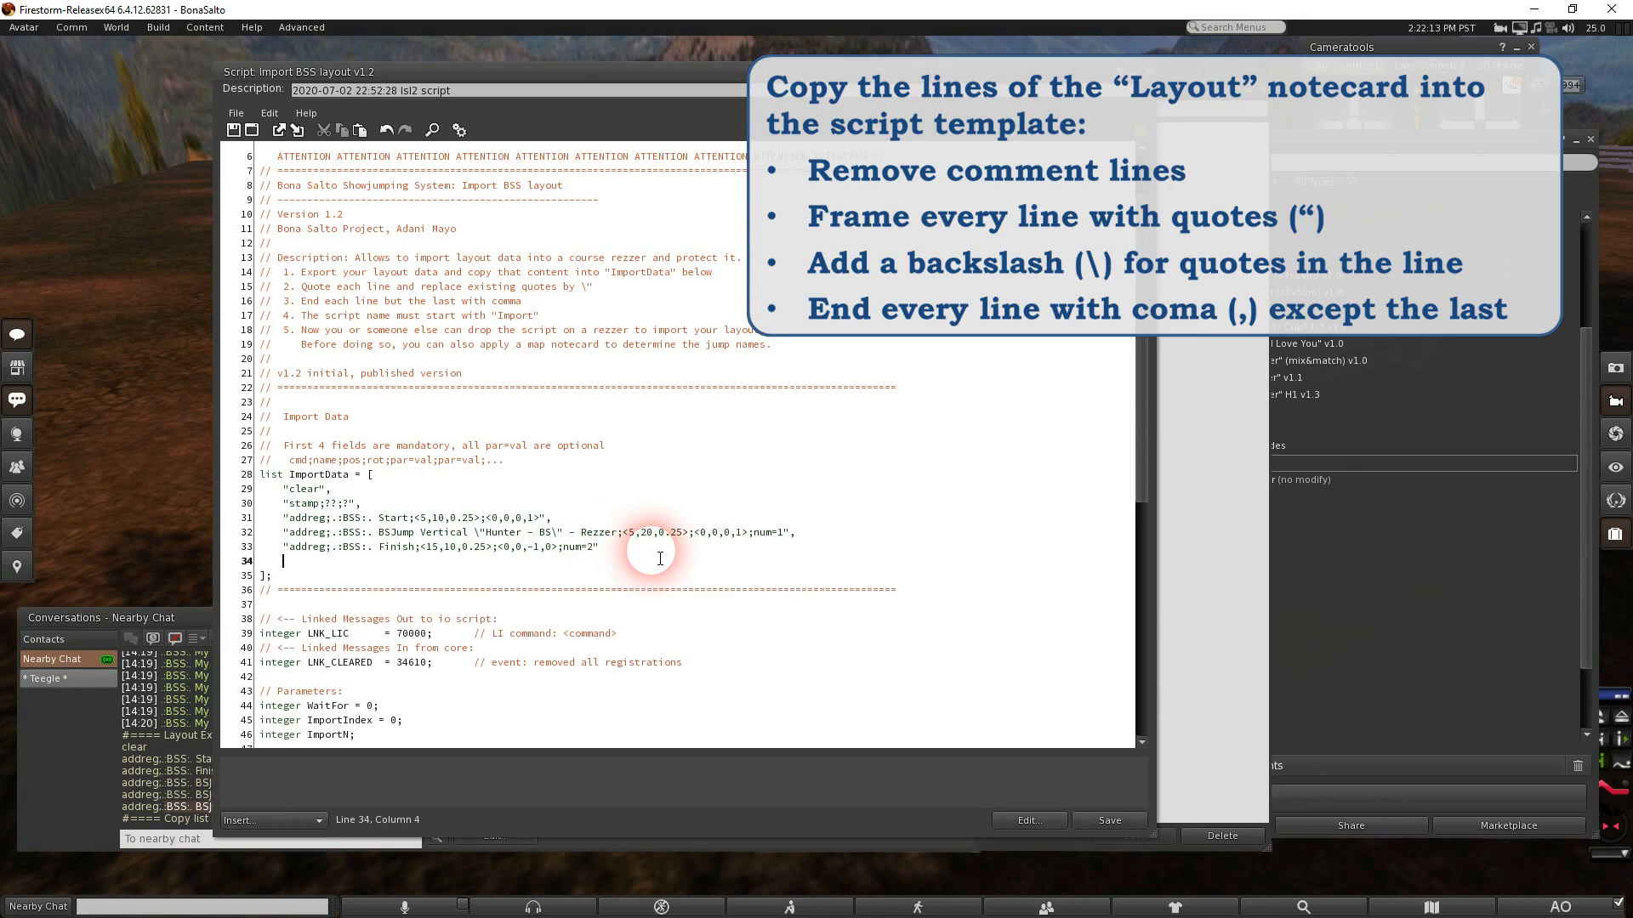
pyautogui.hotkey('ctrl', 'v')
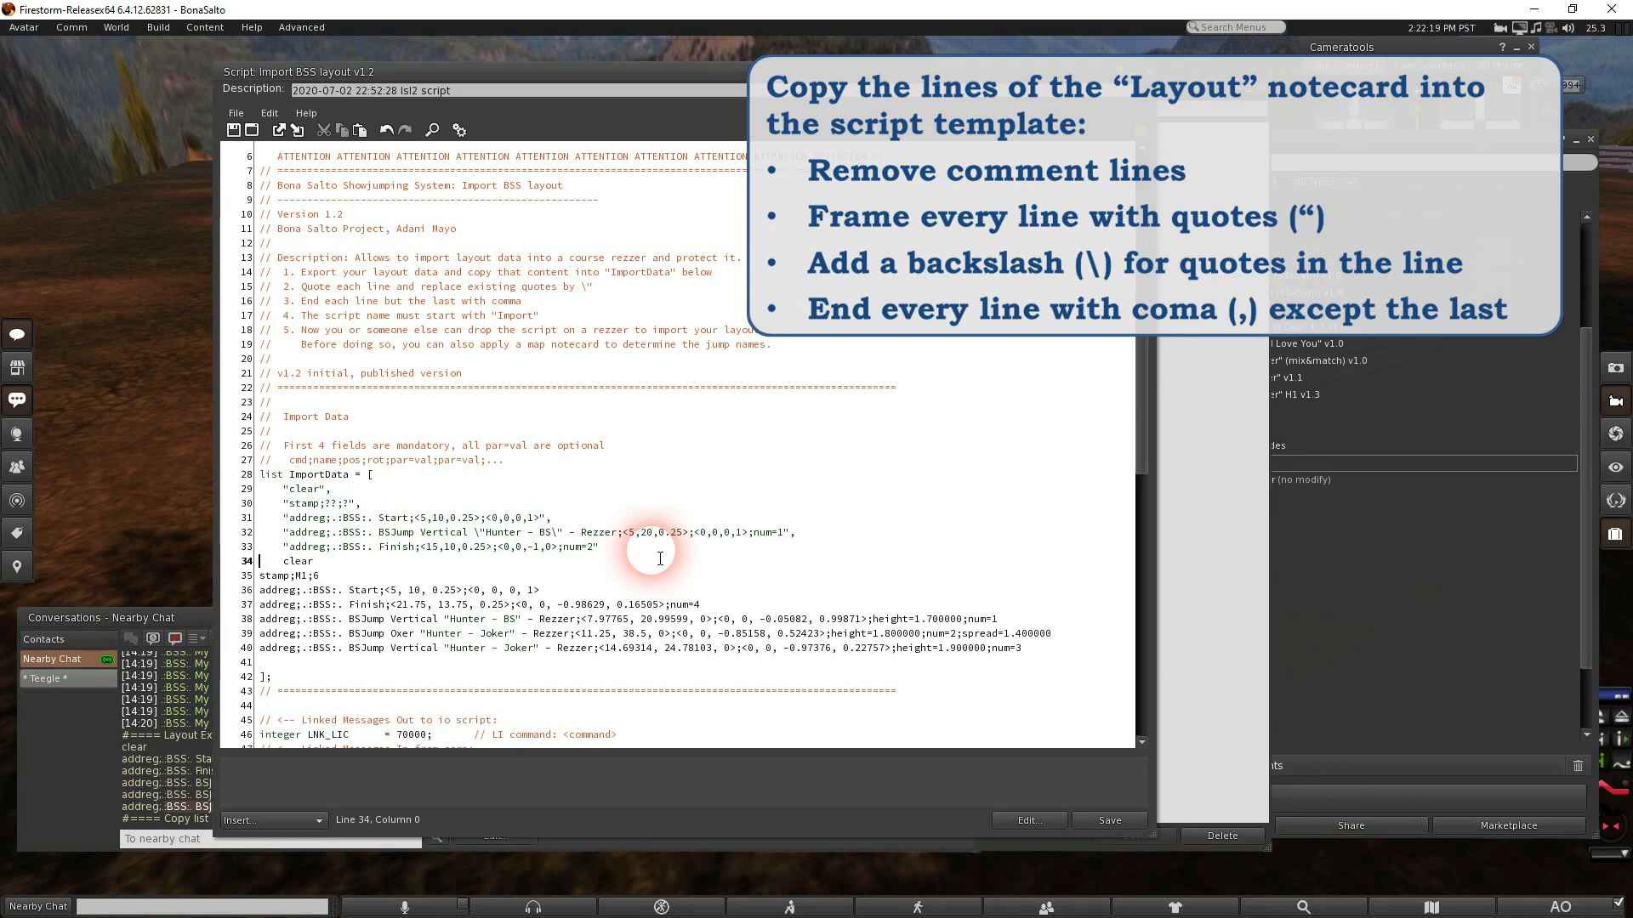
# Frame the pasted clear and stamp lines in double quotes, indent the stamp line and end both with a comma
pyautogui.press('Right')
pyautogui.write('"')
pyautogui.press('Right')
pyautogui.press('Right')
pyautogui.press('Right')
pyautogui.press('Right')
pyautogui.press('Right')
pyautogui.write('"')
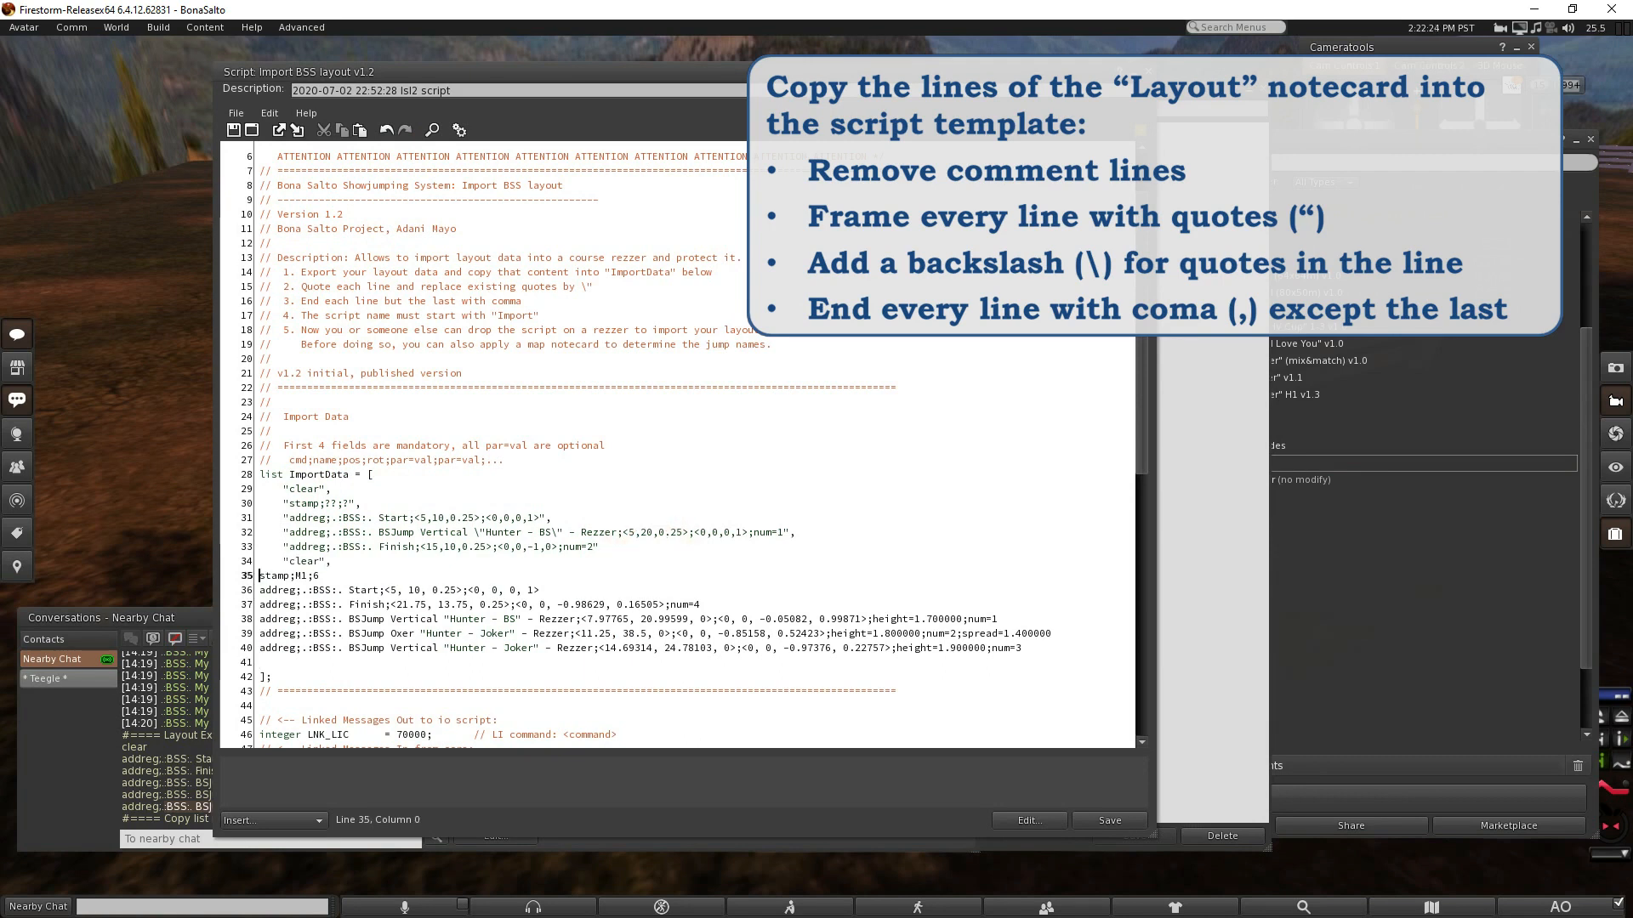
pyautogui.write('    "')
pyautogui.press('Right')
pyautogui.write('"')
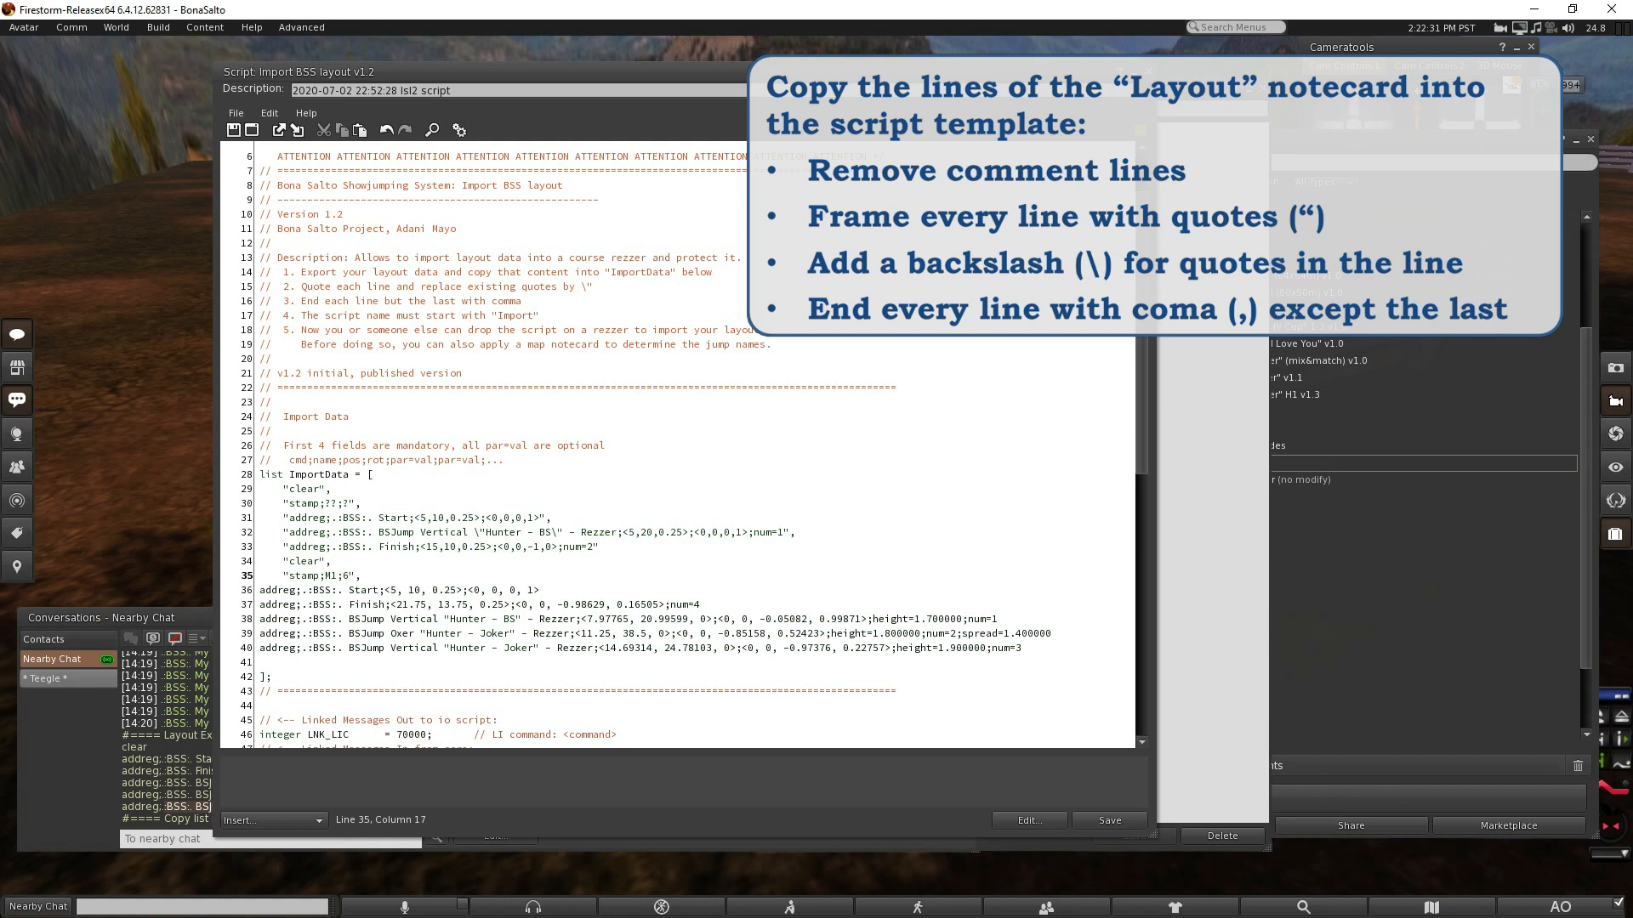
# Indent the five pasted addreg lines and put an opening double quote before each one
pyautogui.click(262, 592)
pyautogui.write('"')
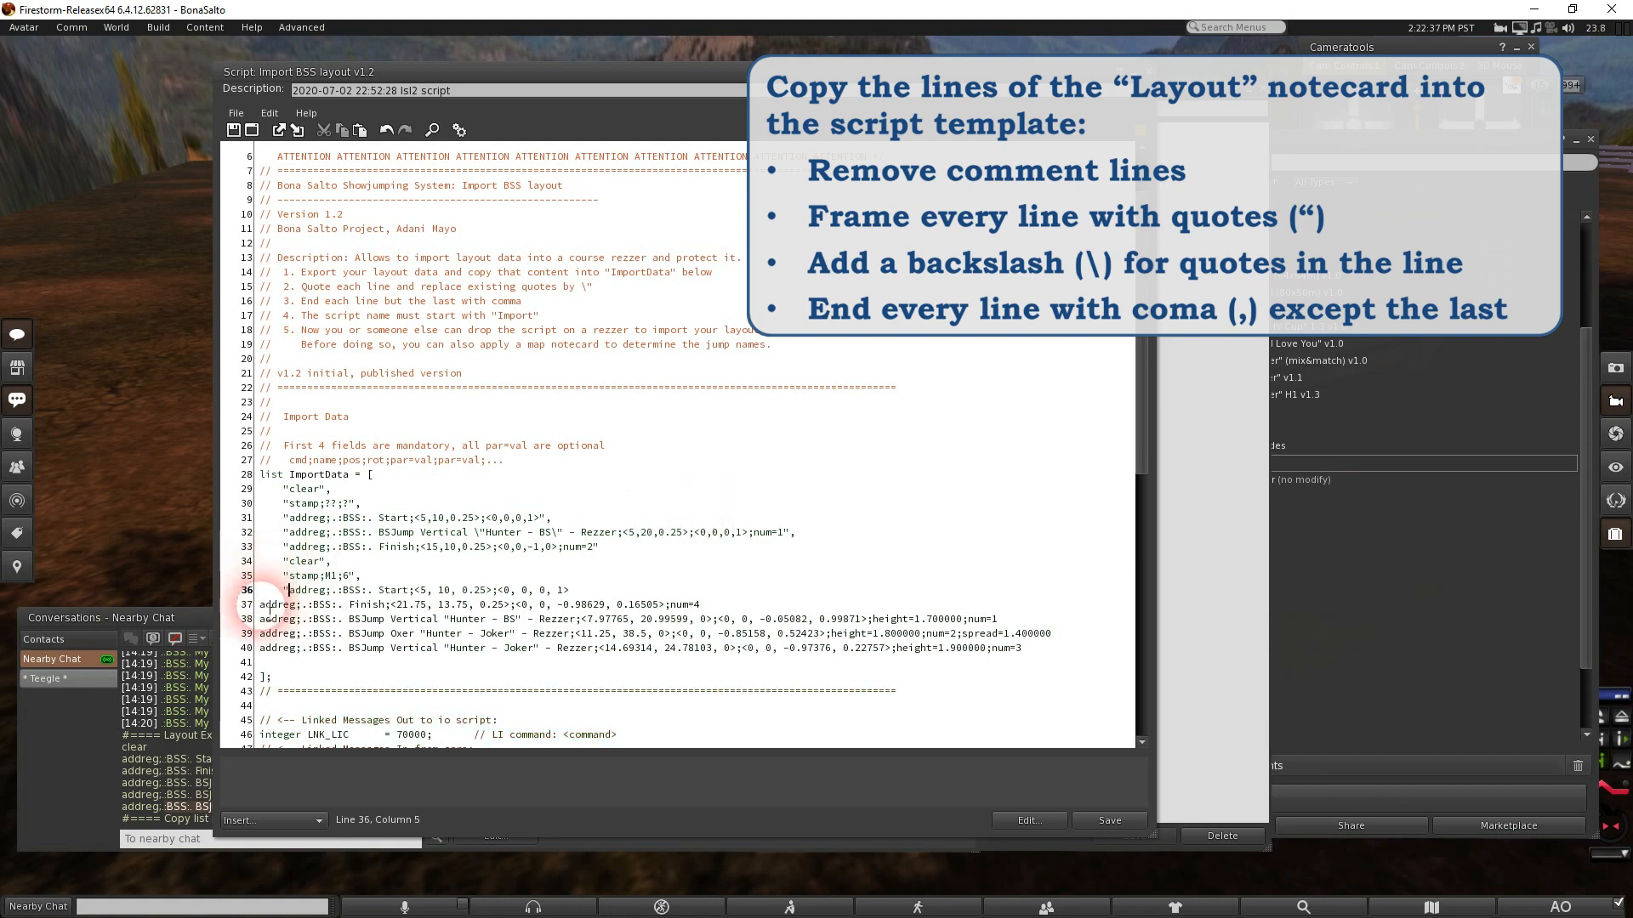
pyautogui.click(262, 606)
pyautogui.write('"')
pyautogui.click(262, 620)
pyautogui.hotkey('ctrl', 'v')
pyautogui.click(262, 635)
pyautogui.hotkey('ctrl', 'v')
pyautogui.click(262, 650)
pyautogui.write('"')
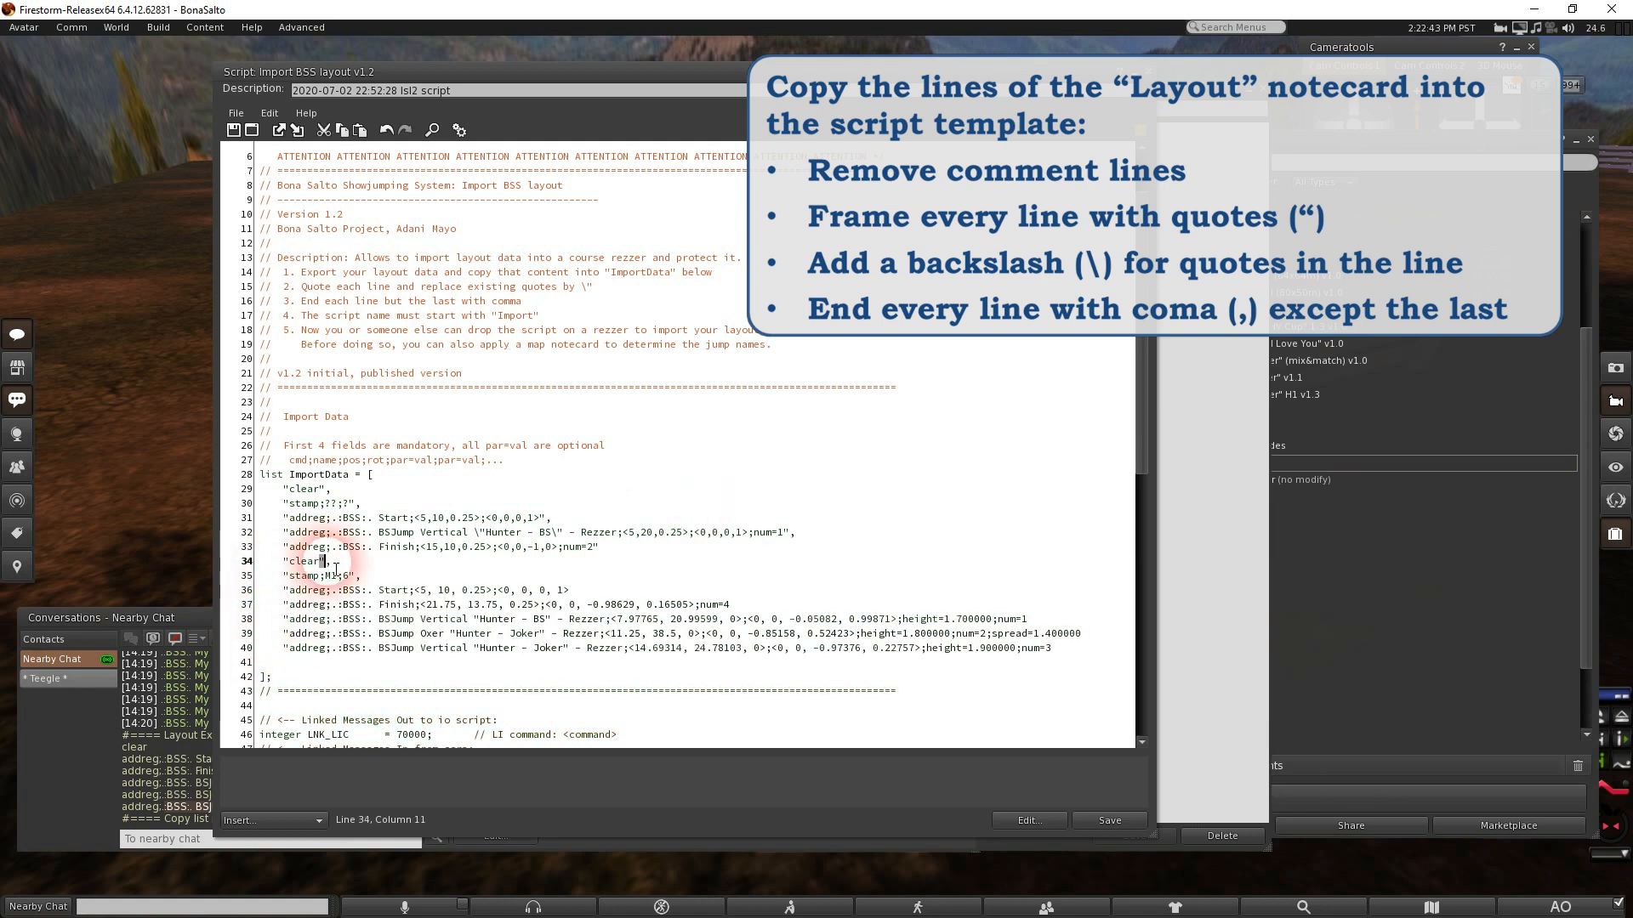
# End the pasted addreg lines with a closing quote and comma, leaving the last line with only the closing quote
pyautogui.hotkey('ctrl', 'c')
pyautogui.click(569, 592)
pyautogui.hotkey('ctrl', 'v')
pyautogui.click(733, 606)
pyautogui.hotkey('ctrl', 'v')
pyautogui.click(1042, 621)
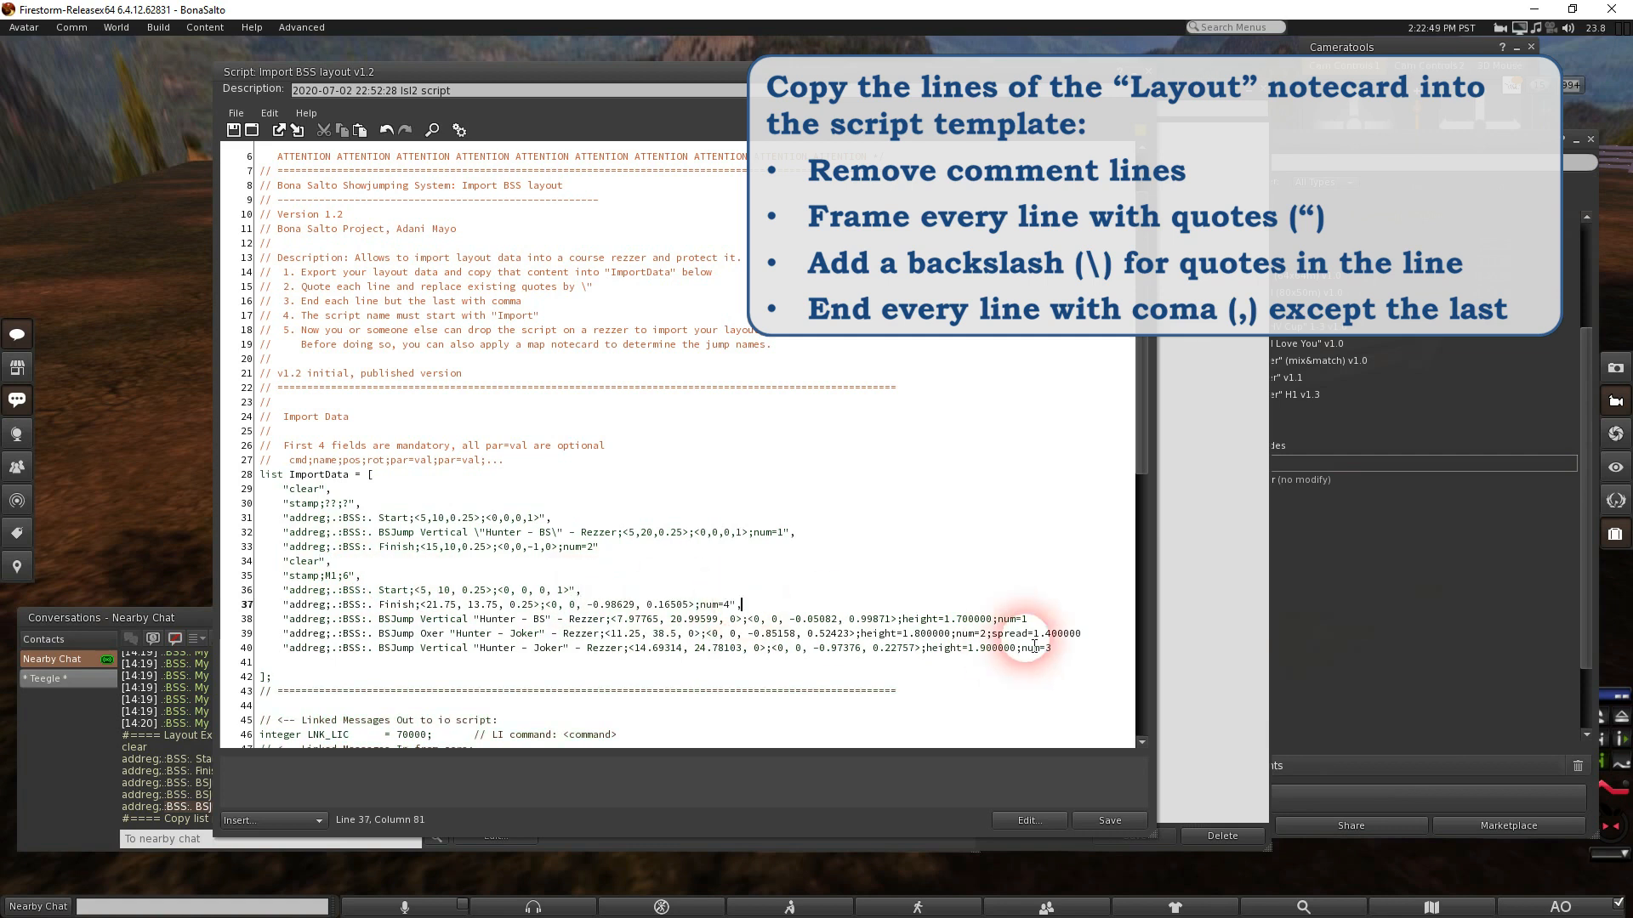
pyautogui.hotkey('ctrl', 'v')
pyautogui.click(1095, 638)
pyautogui.hotkey('ctrl', 'v')
pyautogui.click(1095, 653)
pyautogui.press('BackSpace')
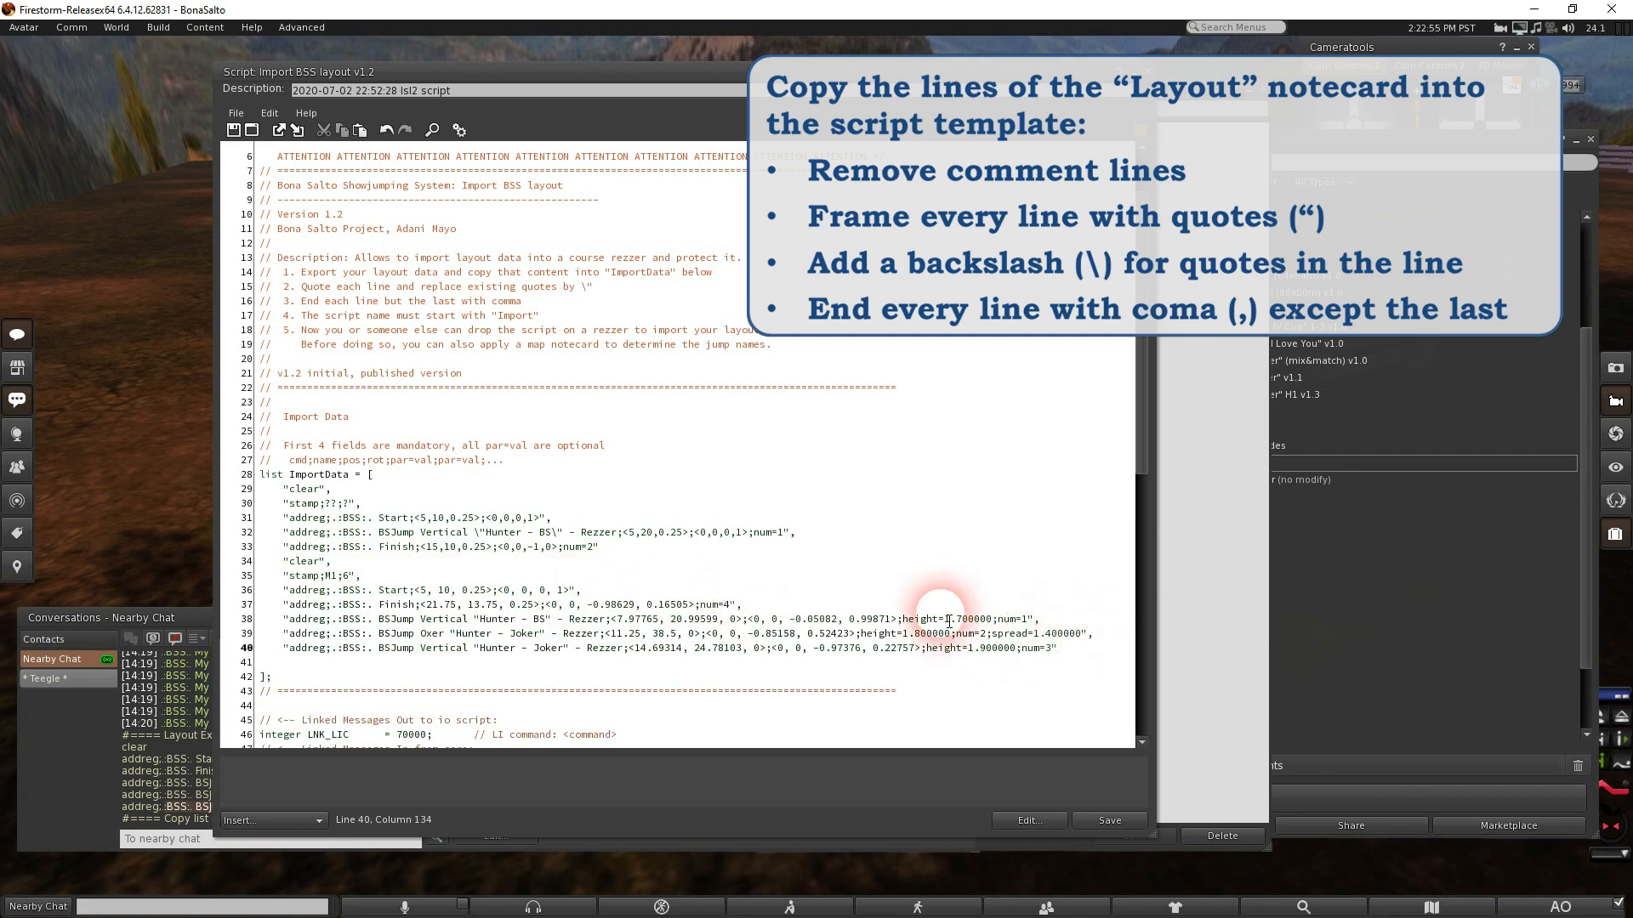
# Escape the inner quotes around the Hunter - BS and Hunter - Joker names in the three pasted BSJump lines with backslashes
pyautogui.click(477, 619)
pyautogui.write('\\')
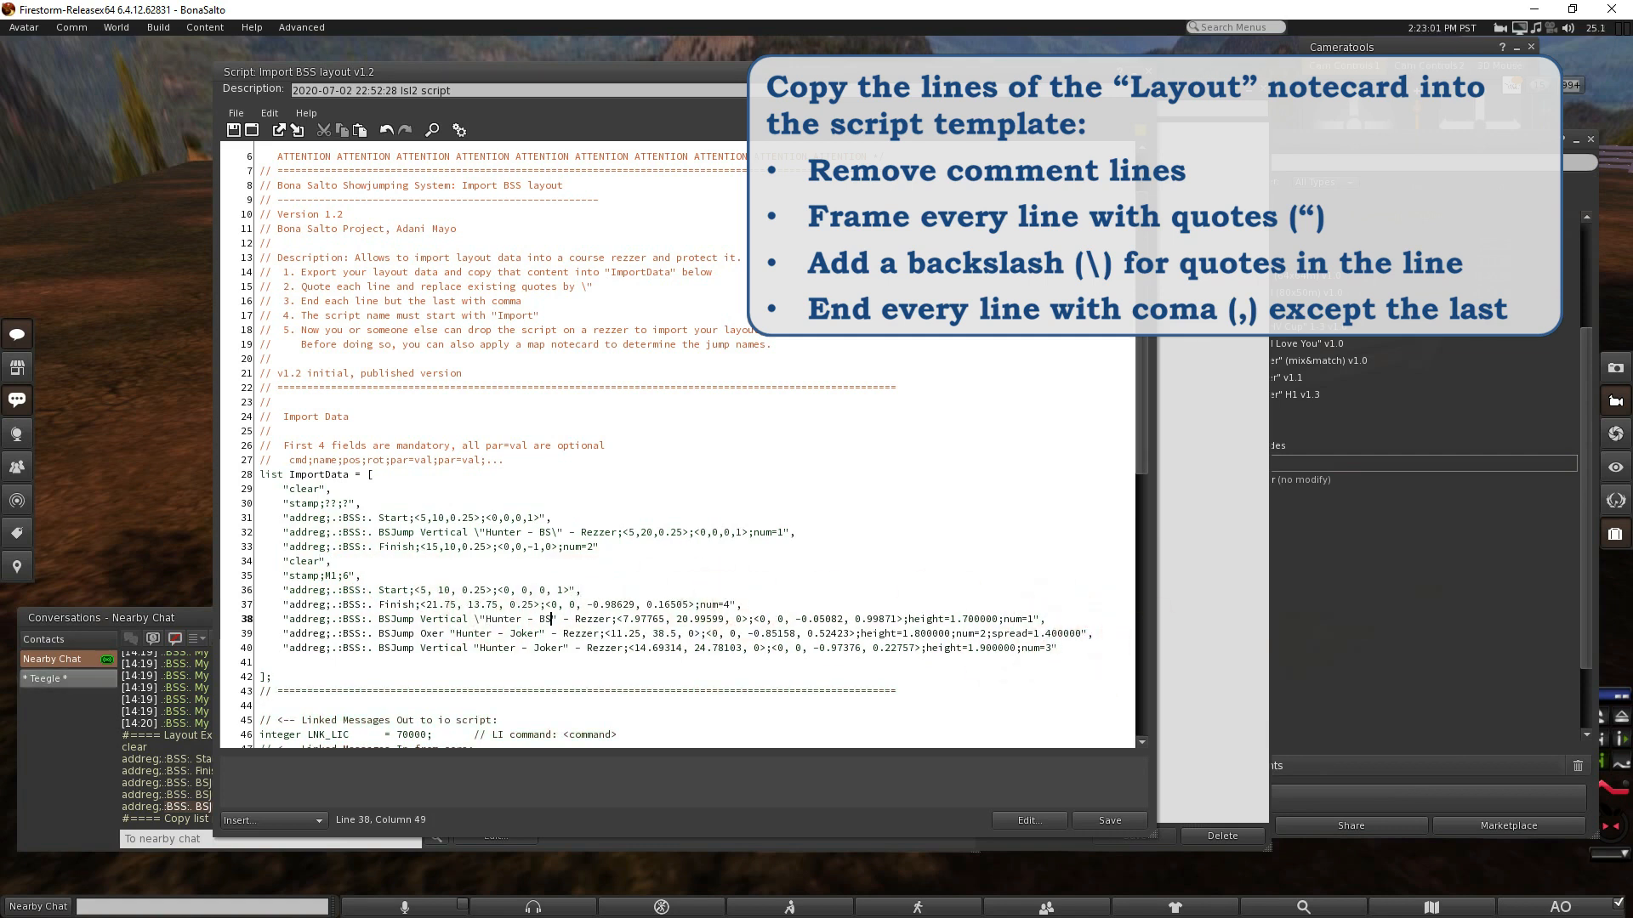
pyautogui.click(552, 619)
pyautogui.write('\\')
pyautogui.click(542, 634)
pyautogui.write('\\')
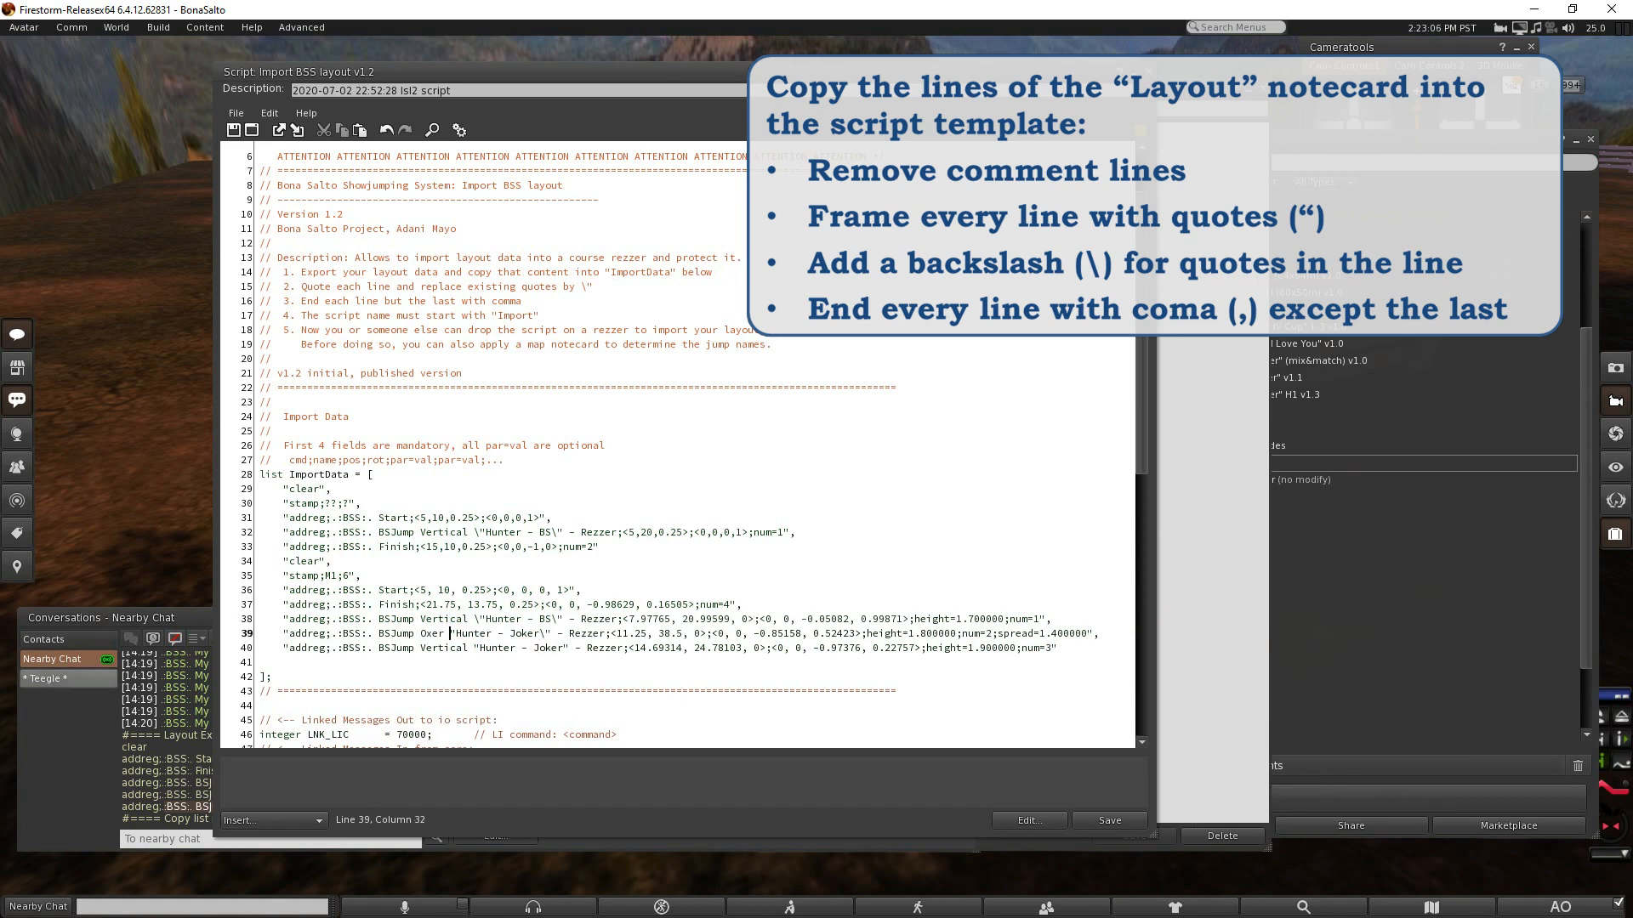
pyautogui.write('\\\\')
pyautogui.click(499, 648)
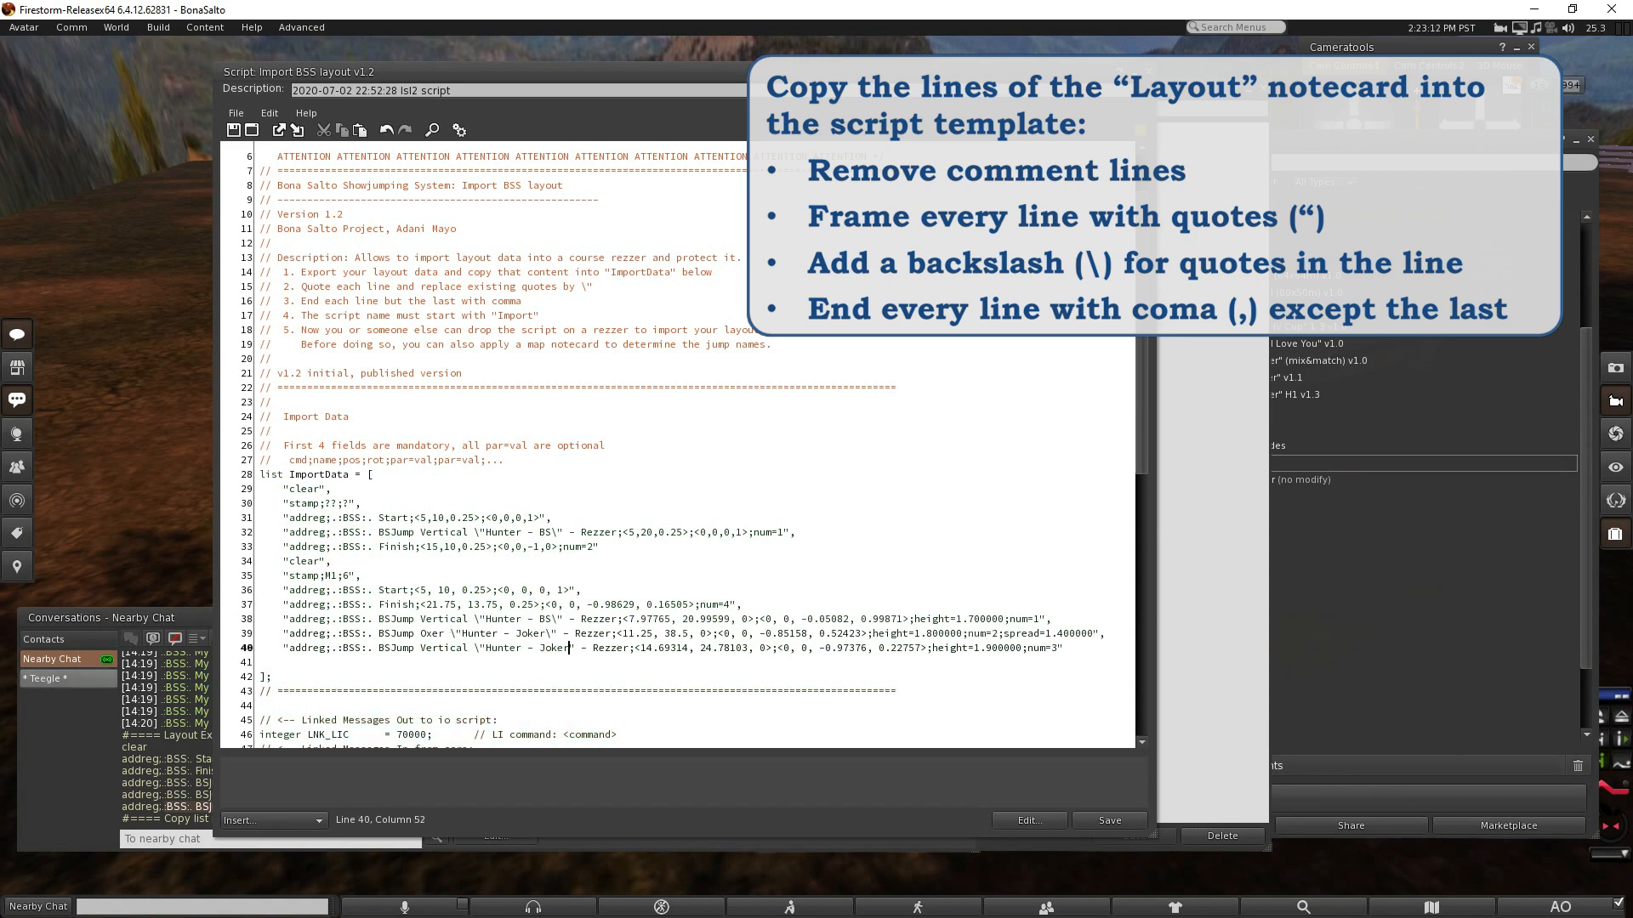
pyautogui.write('\\')
# Delete the template's sample entries from ImportData, save the script, and close the script and the Layout MiniCourse01 notecard
pyautogui.click(399, 479)
pyautogui.moveTo(406, 494); pyautogui.dragTo(390, 553)
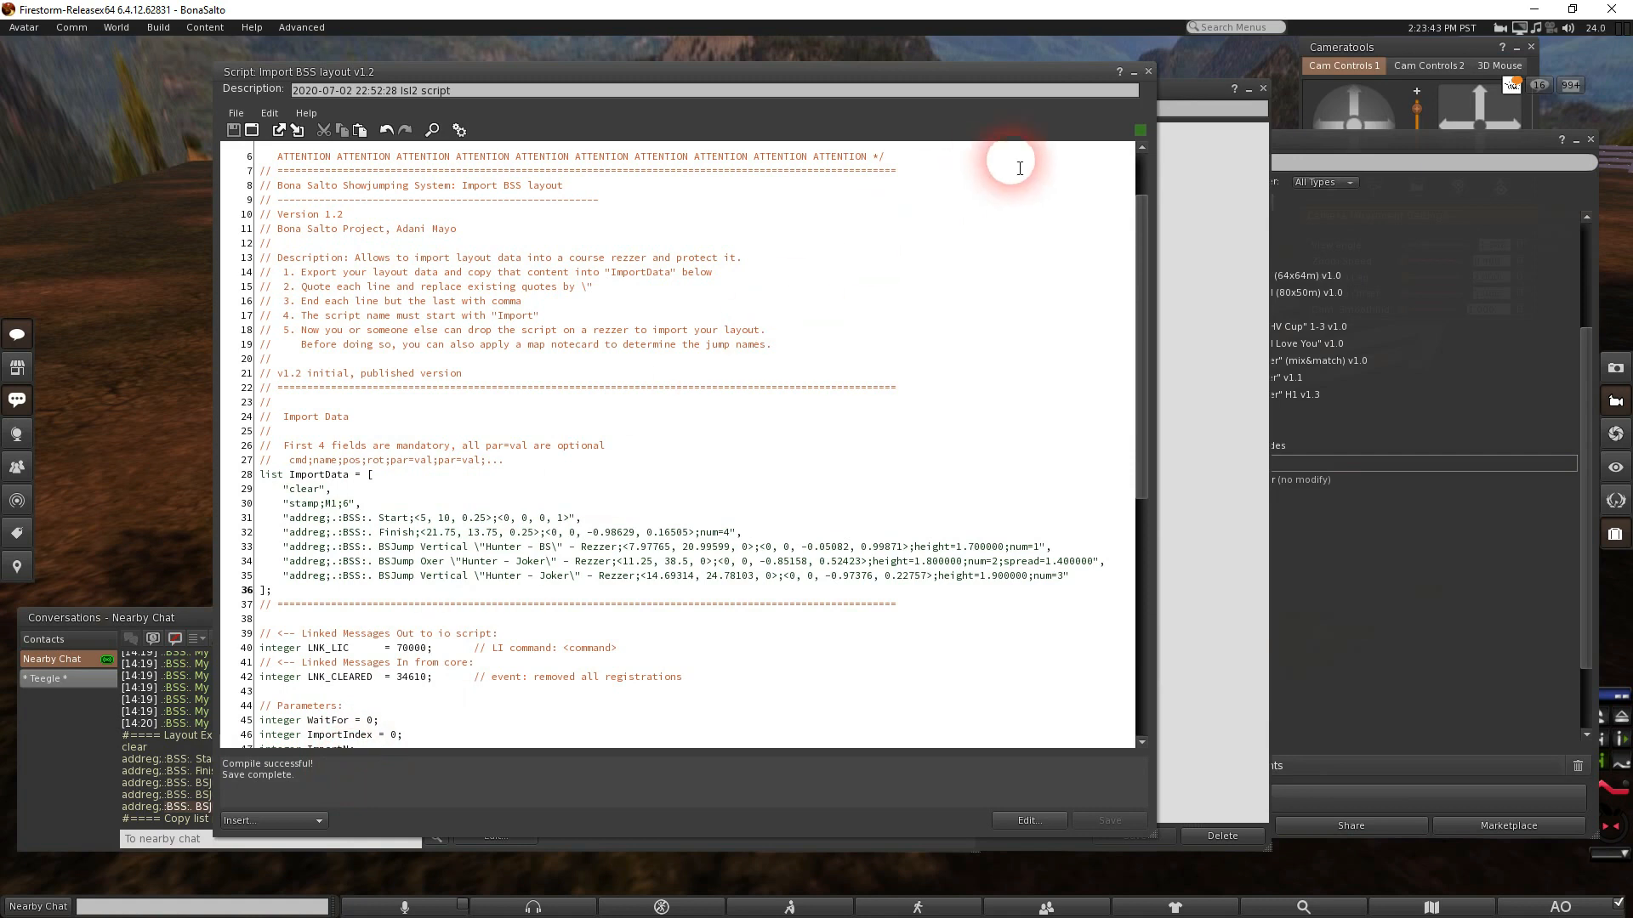
pyautogui.click(1148, 72)
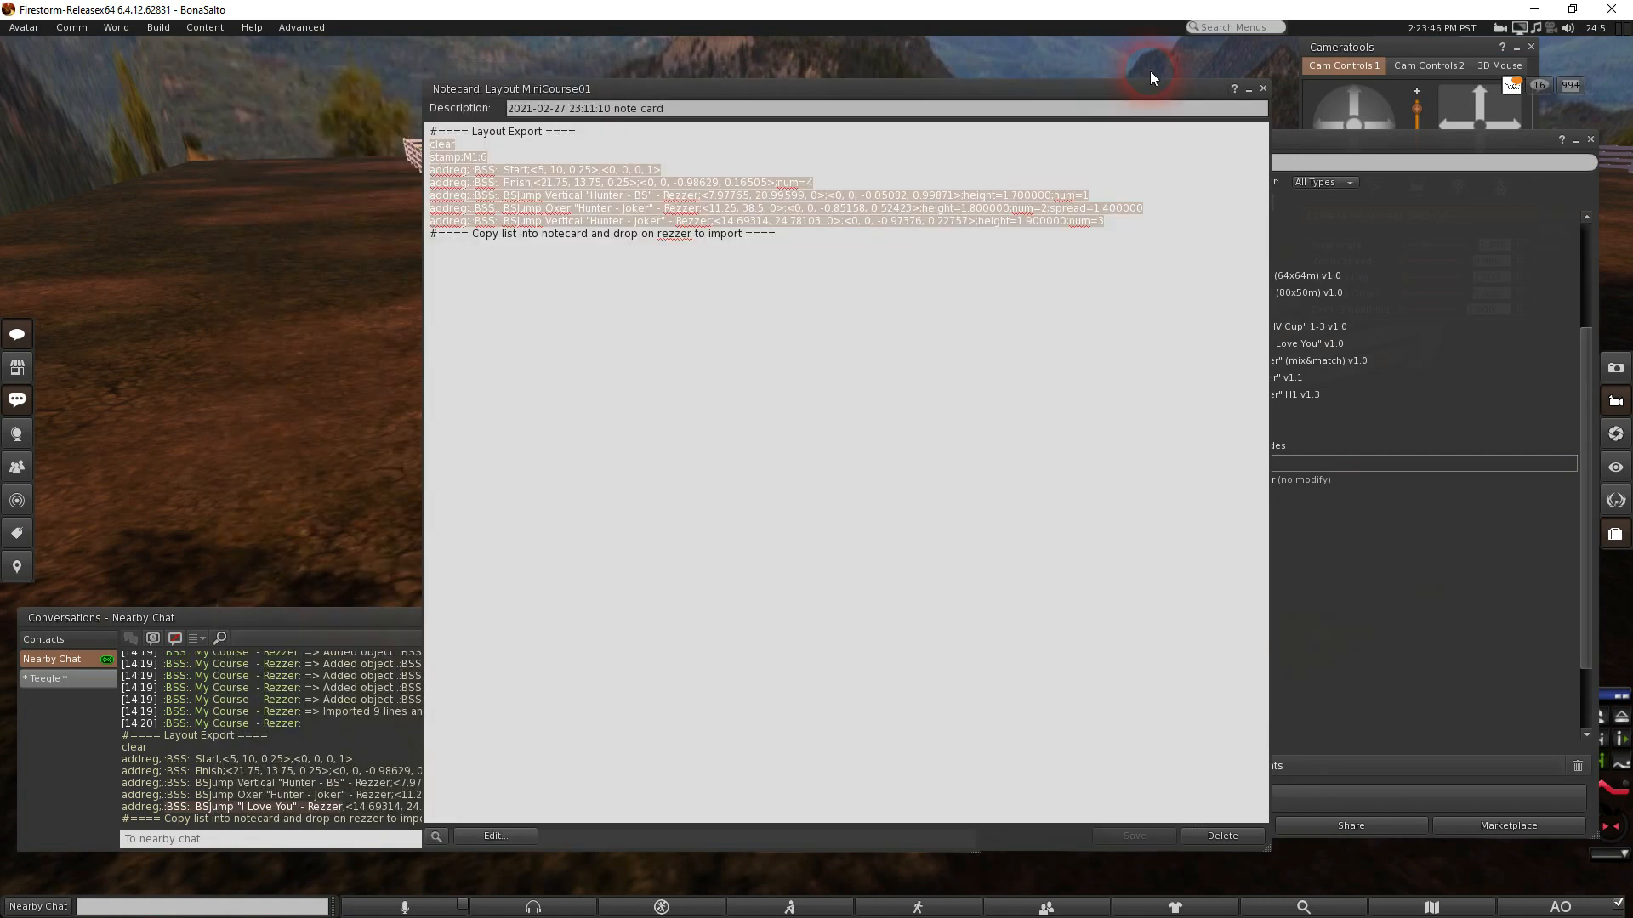
pyautogui.click(1264, 87)
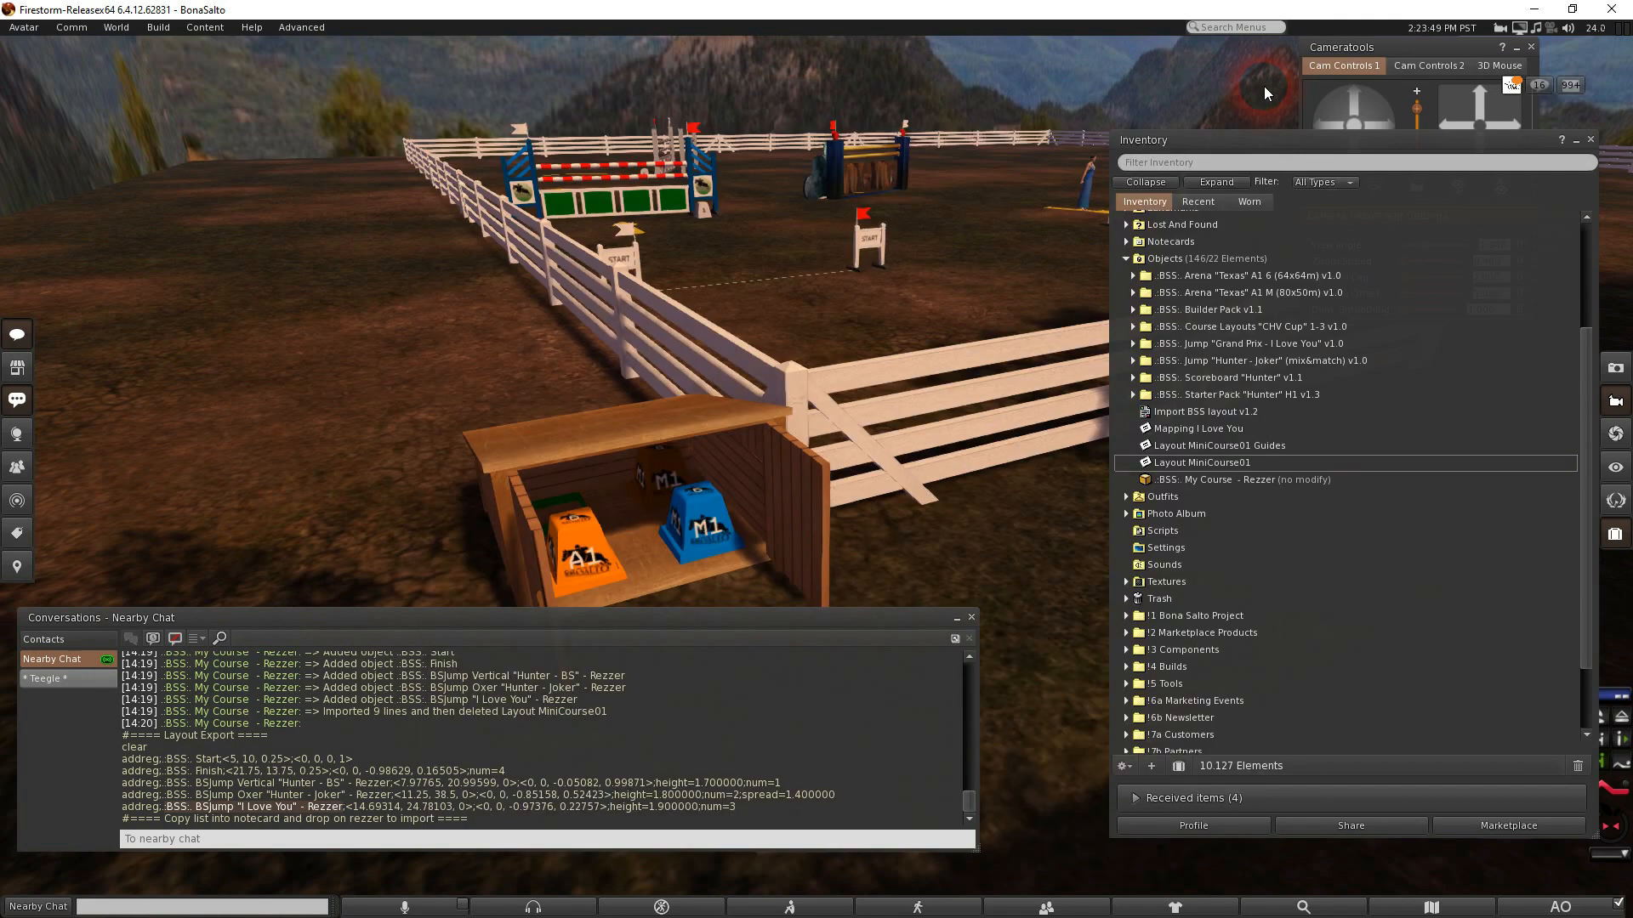
# Rename the Import BSS layout v1.2 script in the Objects folder as Import MiniCourse01
pyautogui.click(1187, 410)
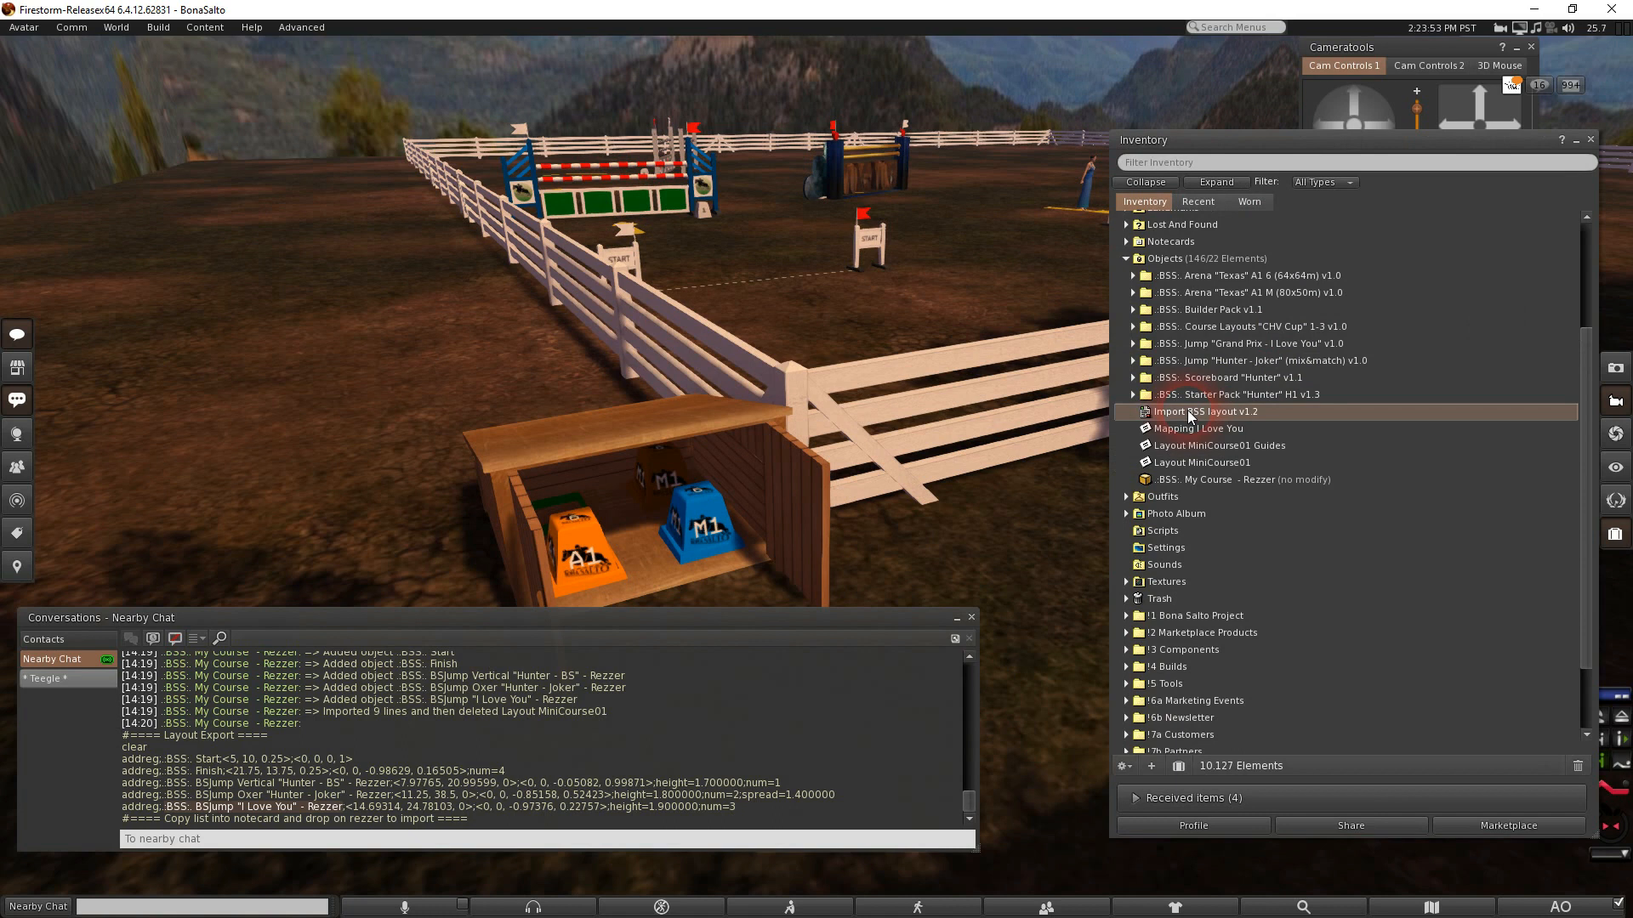
pyautogui.click(1187, 410)
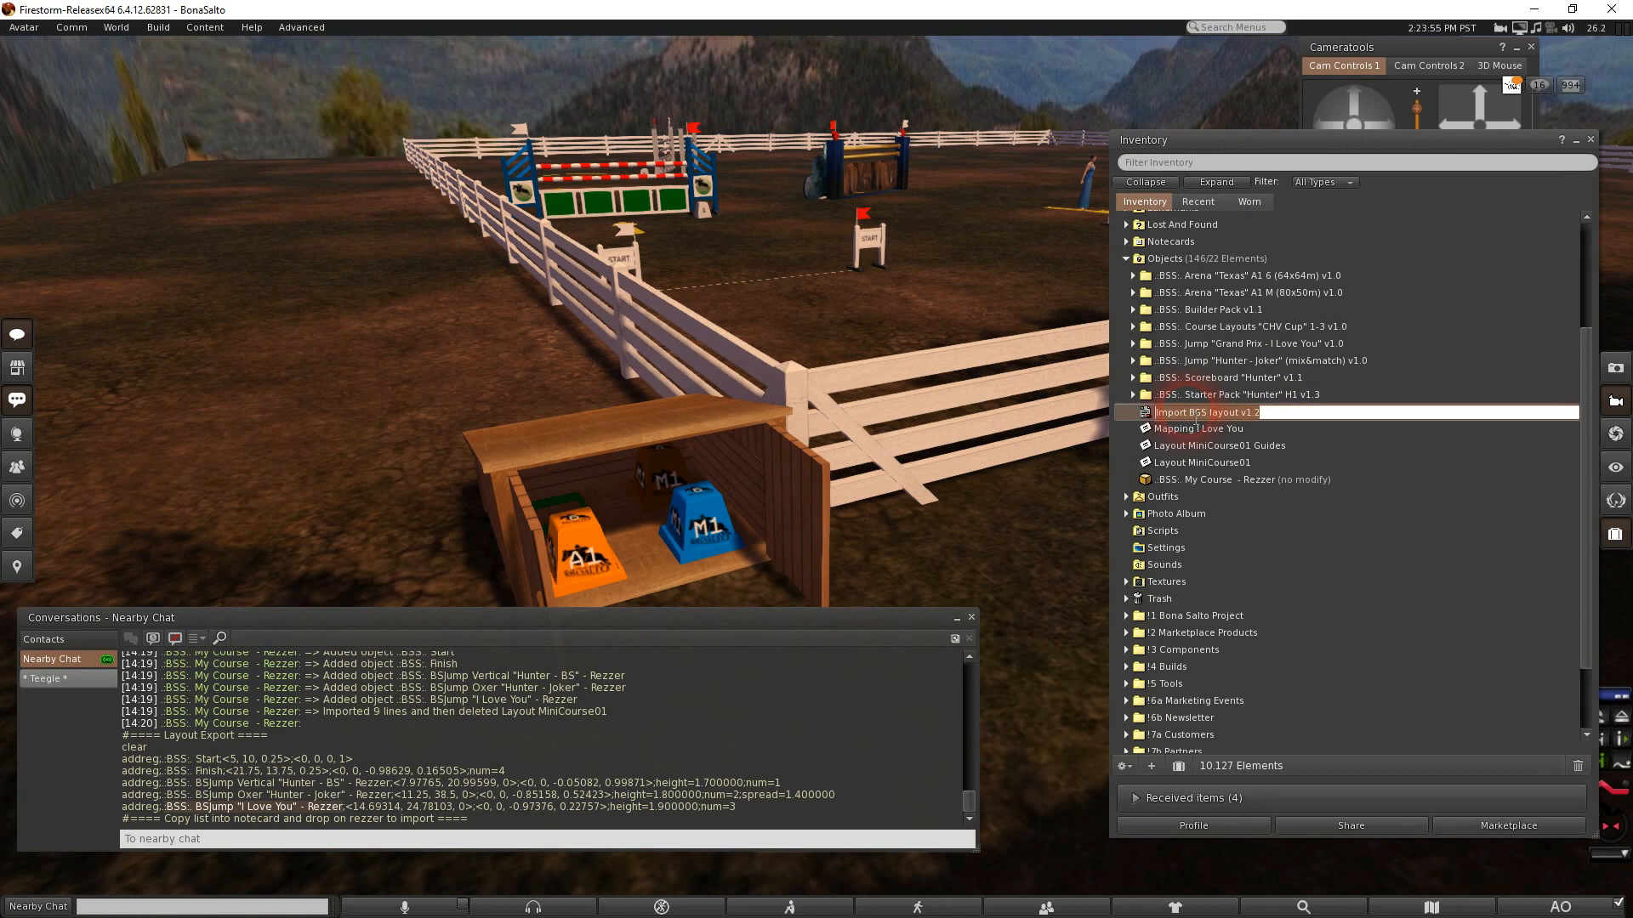
pyautogui.click(1196, 415)
pyautogui.press('BackSpace')
pyautogui.press('BackSpace')
pyautogui.press('BackSpace')
pyautogui.press('BackSpace')
pyautogui.press('BackSpace')
pyautogui.press('BackSpace')
pyautogui.press('BackSpace')
pyautogui.press('BackSpace')
pyautogui.press('BackSpace')
pyautogui.press('BackSpace')
pyautogui.press('BackSpace')
pyautogui.press('BackSpace')
pyautogui.press('BackSpace')
pyautogui.press('BackSpace')
pyautogui.press('BackSpace')
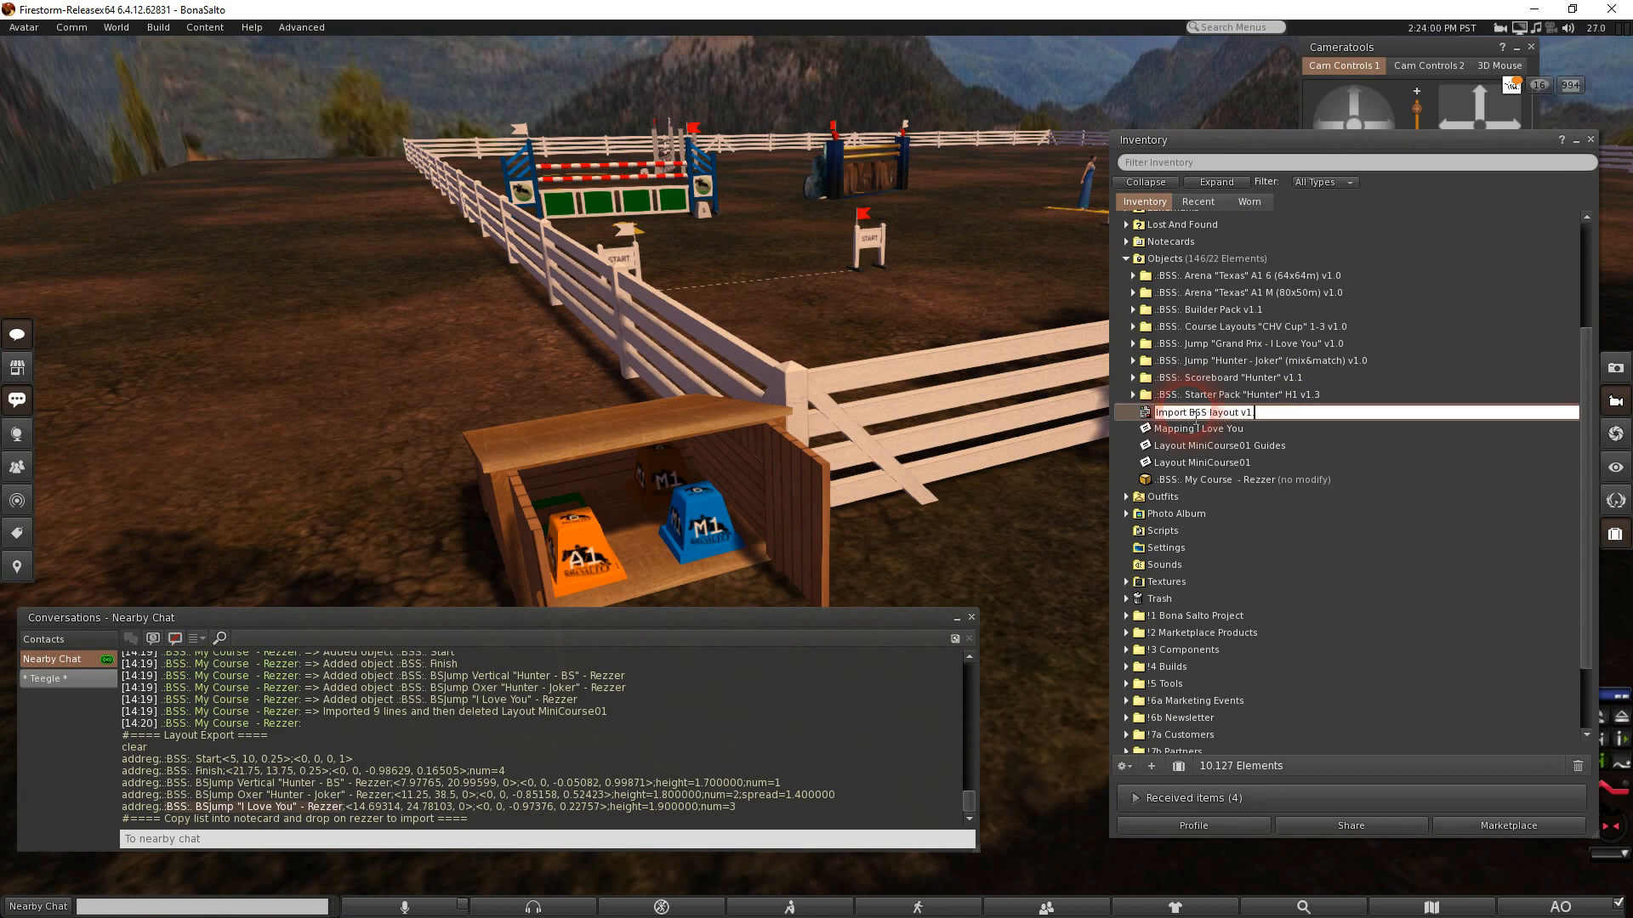
pyautogui.write('MiniCourse01')
pyautogui.click(1188, 410)
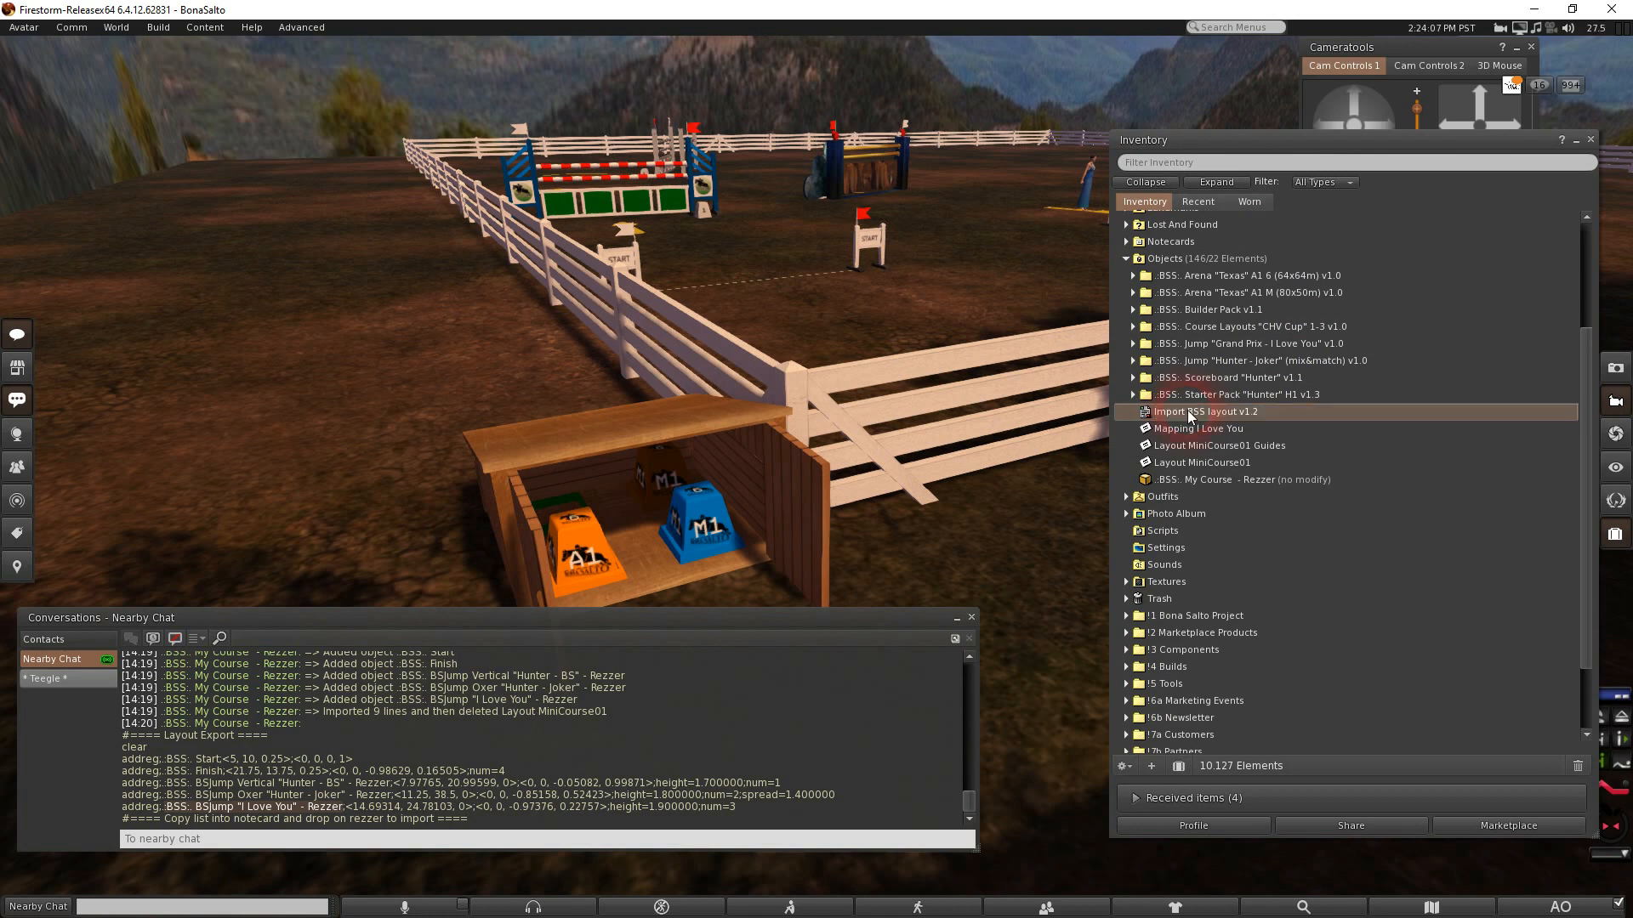
# Remove the next owner's Modify and Transfer permissions from the Import MiniCourse01 script, keeping only Copy
pyautogui.rightClick(1196, 410)
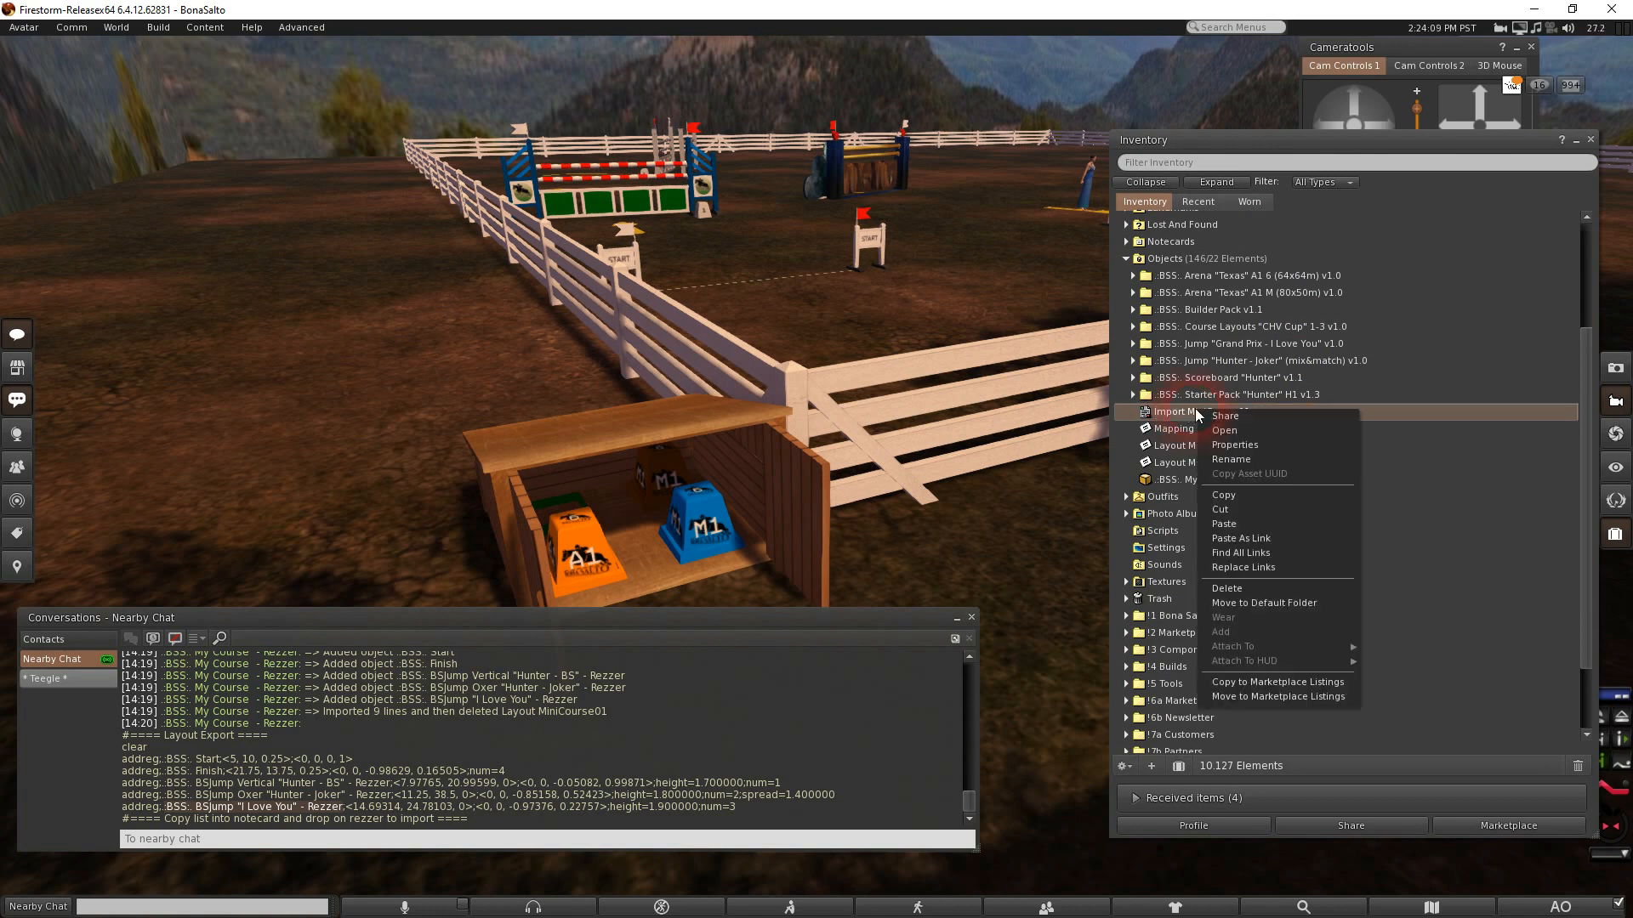
pyautogui.click(1228, 444)
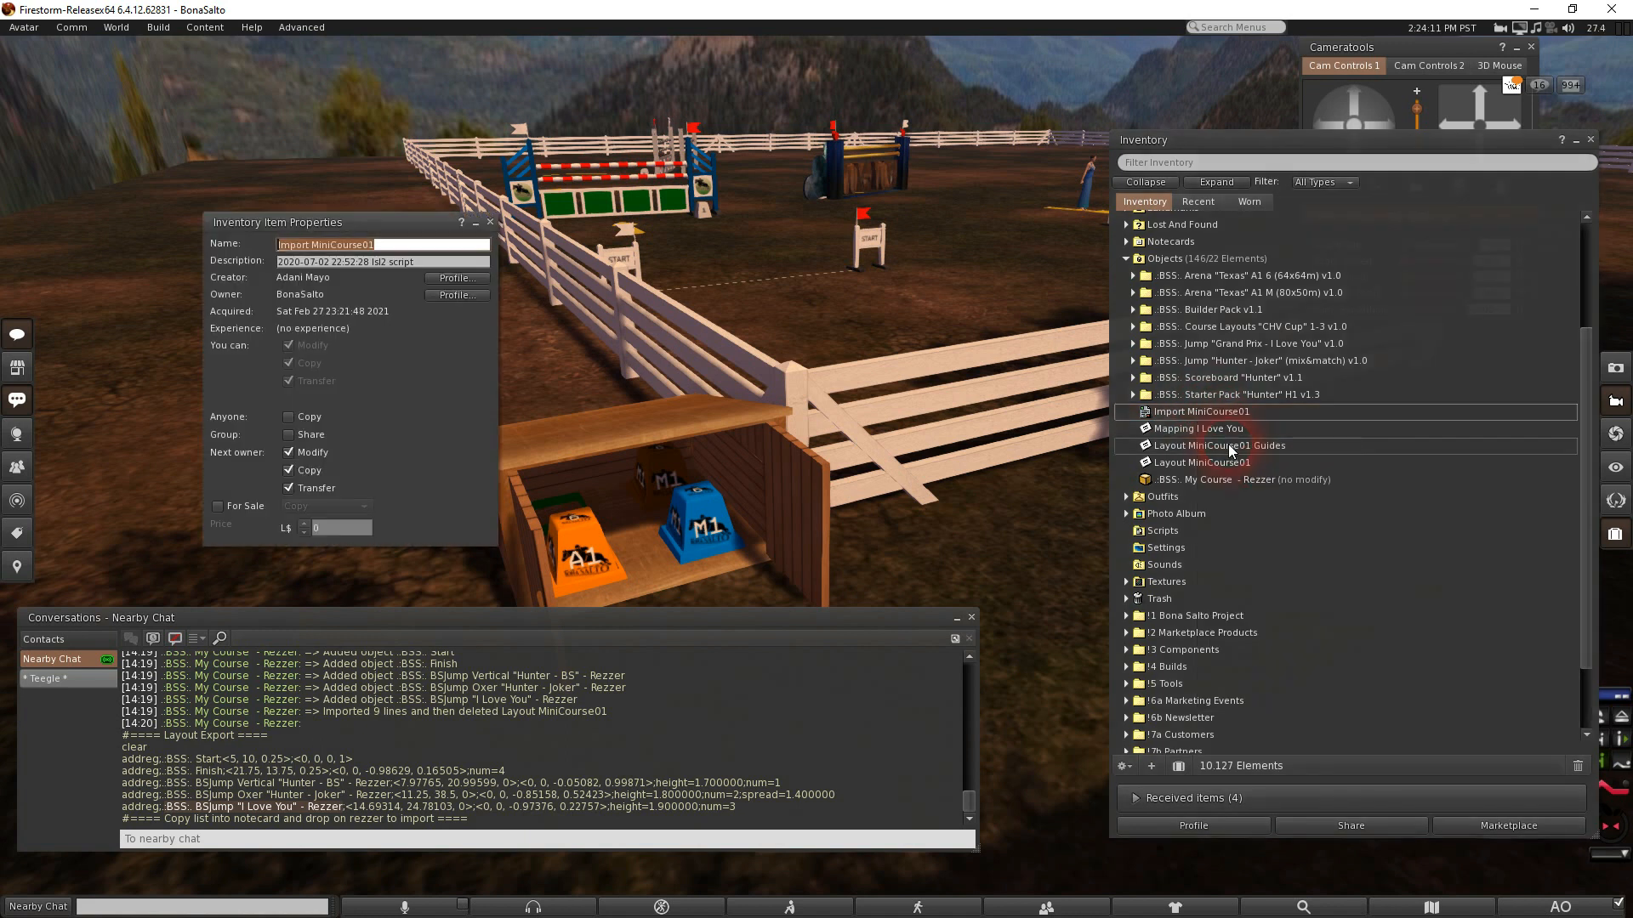
pyautogui.click(288, 452)
pyautogui.click(288, 488)
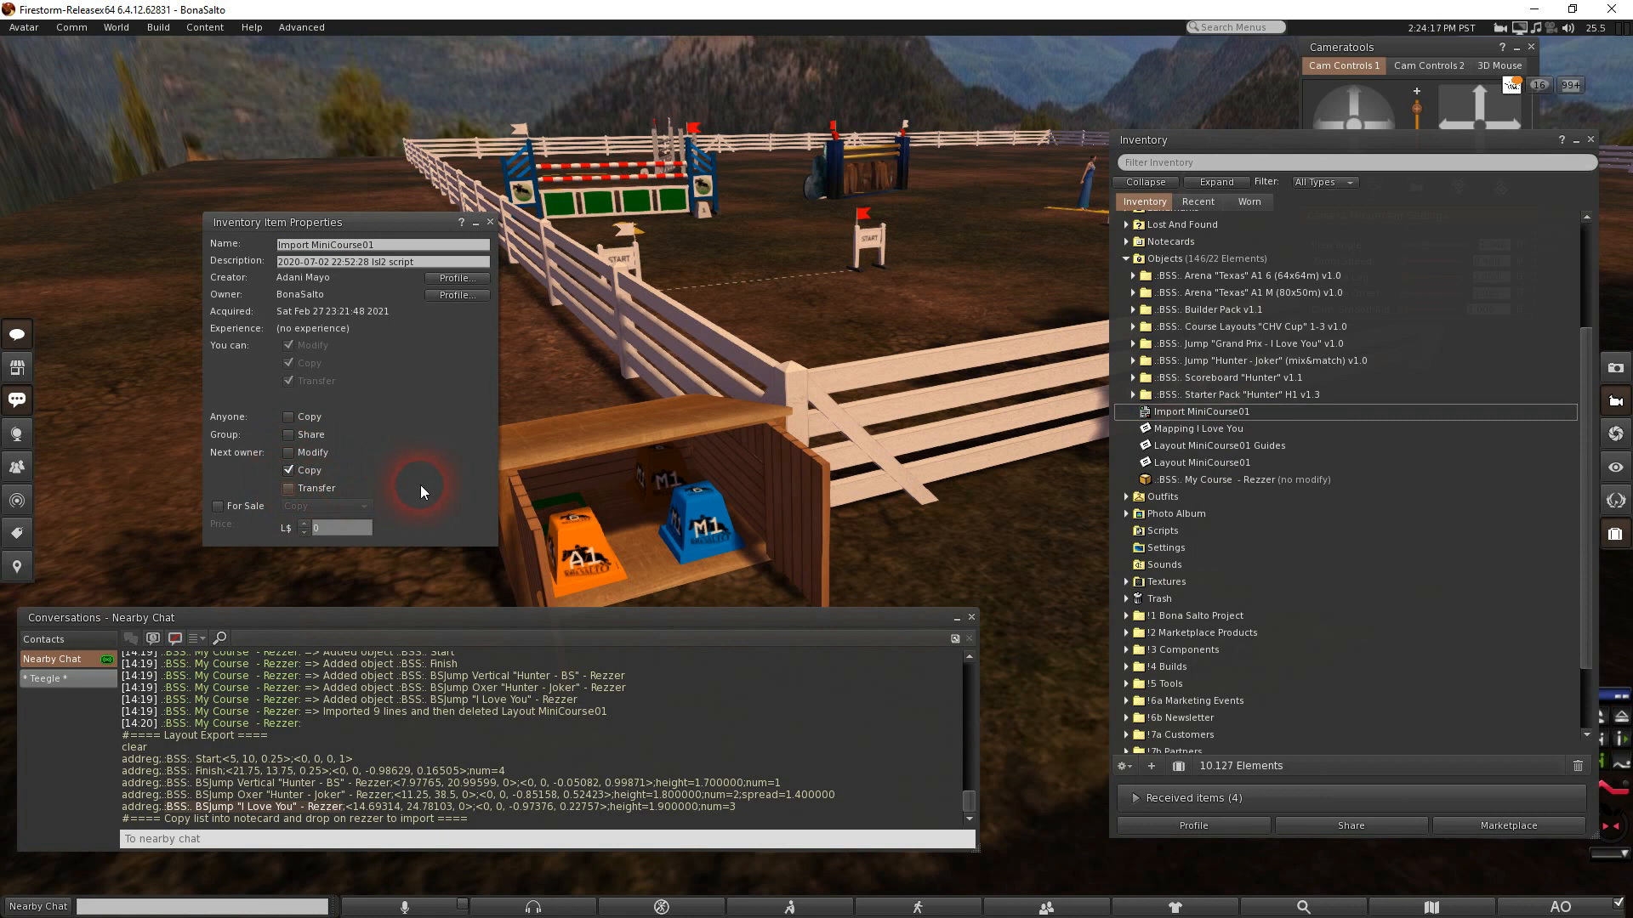
pyautogui.click(490, 224)
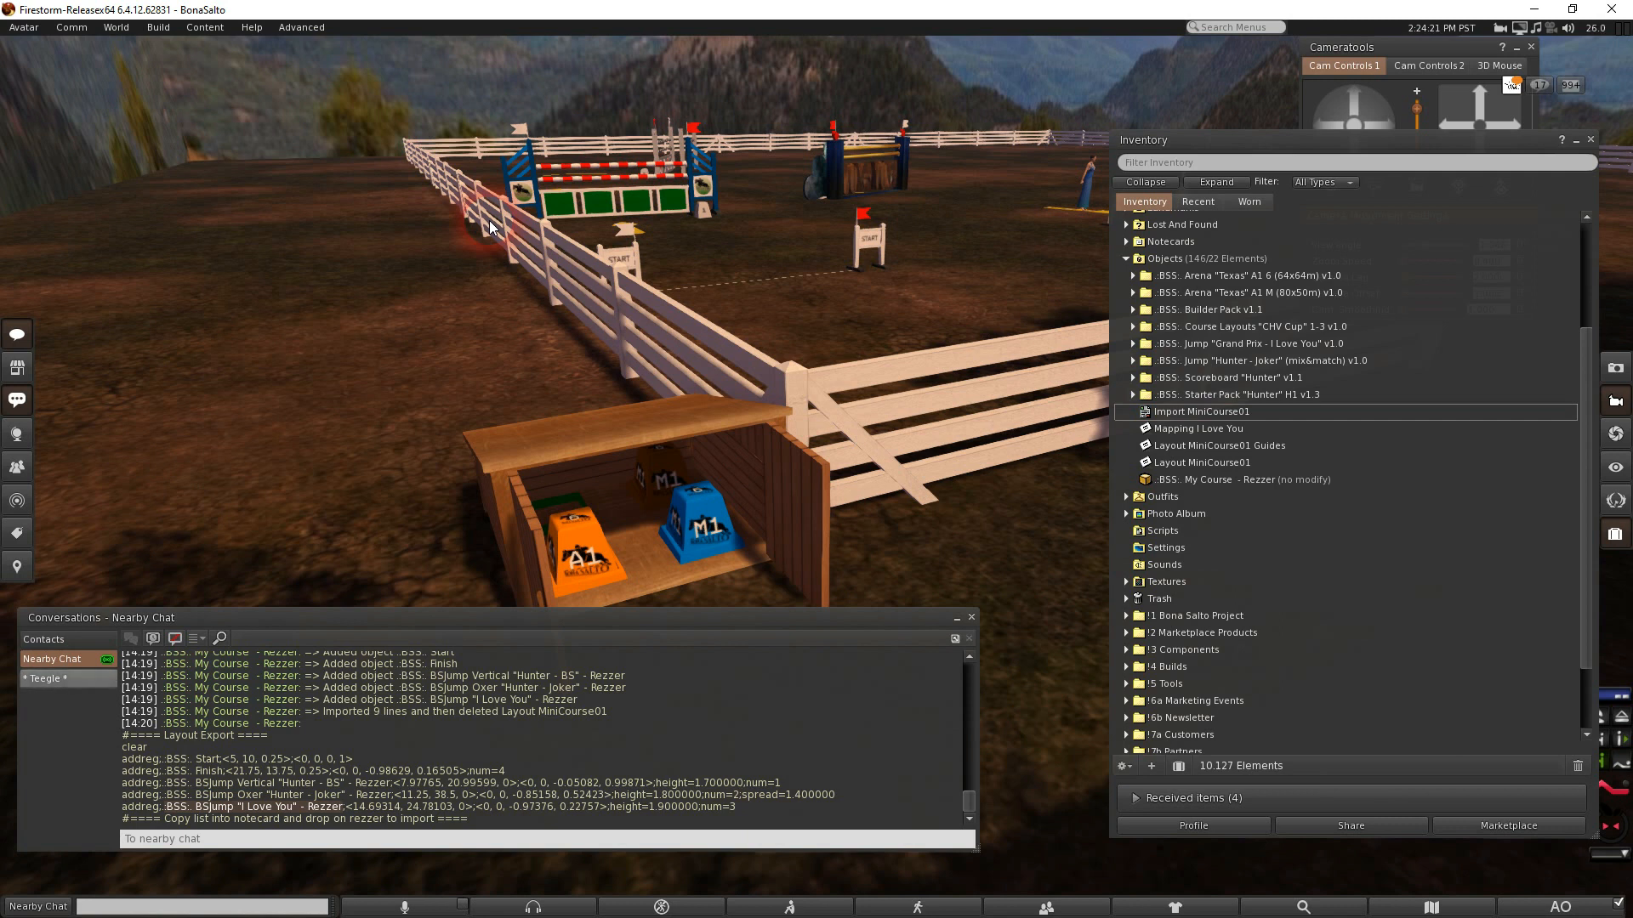
# Put the Import MiniCourse01 script into the blue My Course rezzer and rez the imported course
pyautogui.click(1211, 412)
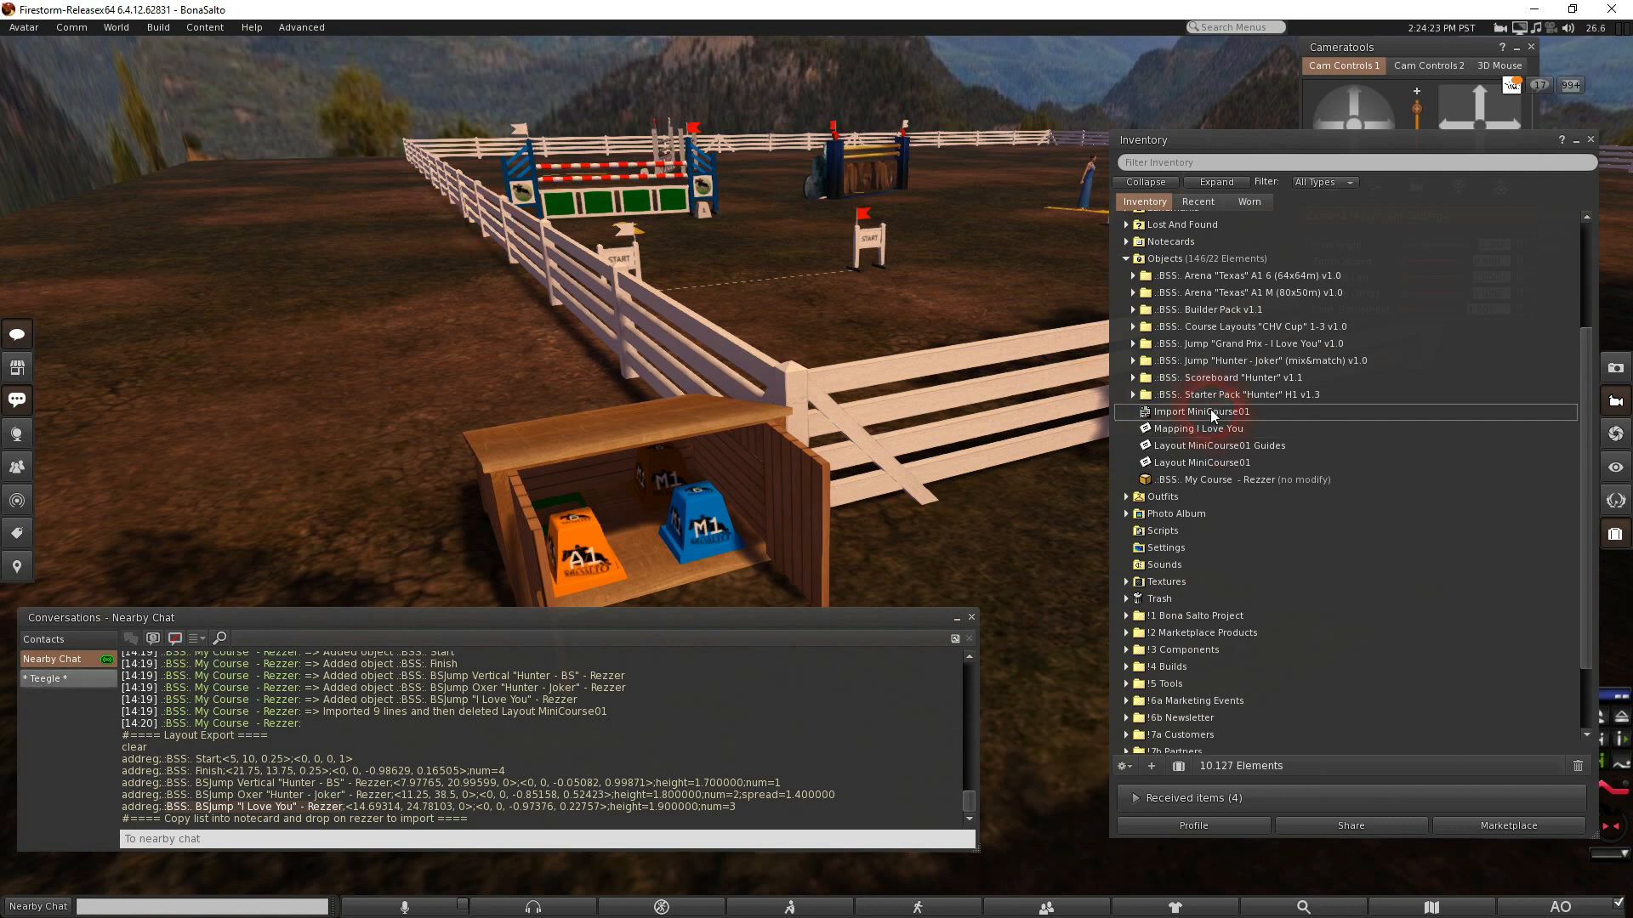
pyautogui.moveTo(1211, 410); pyautogui.dragTo(707, 507)
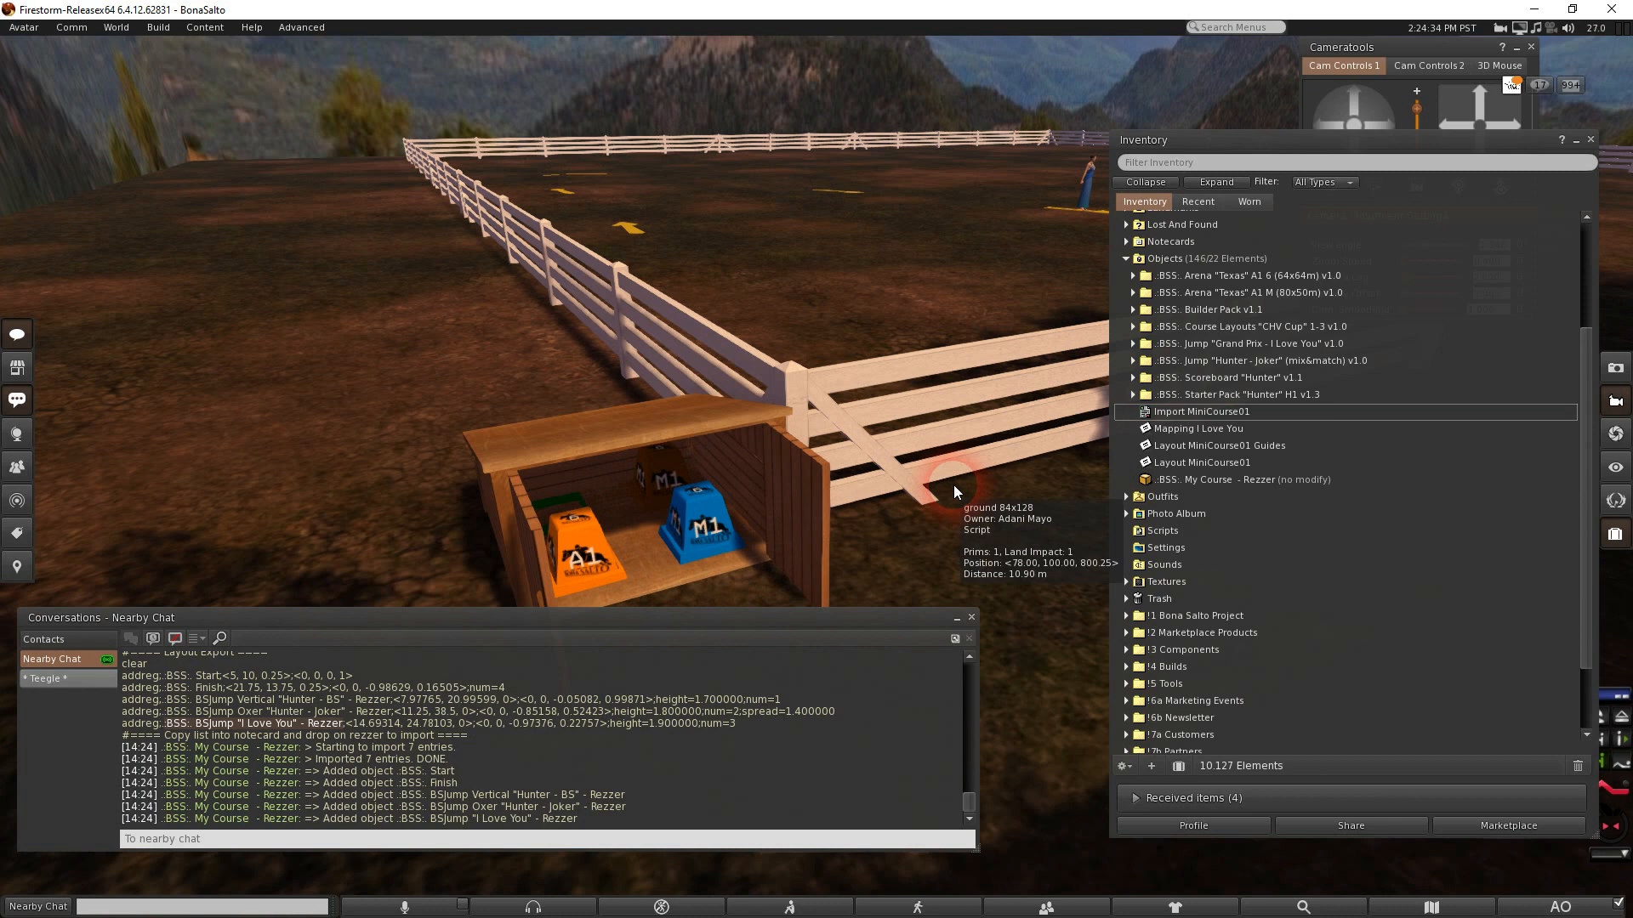
pyautogui.click(1350, 190)
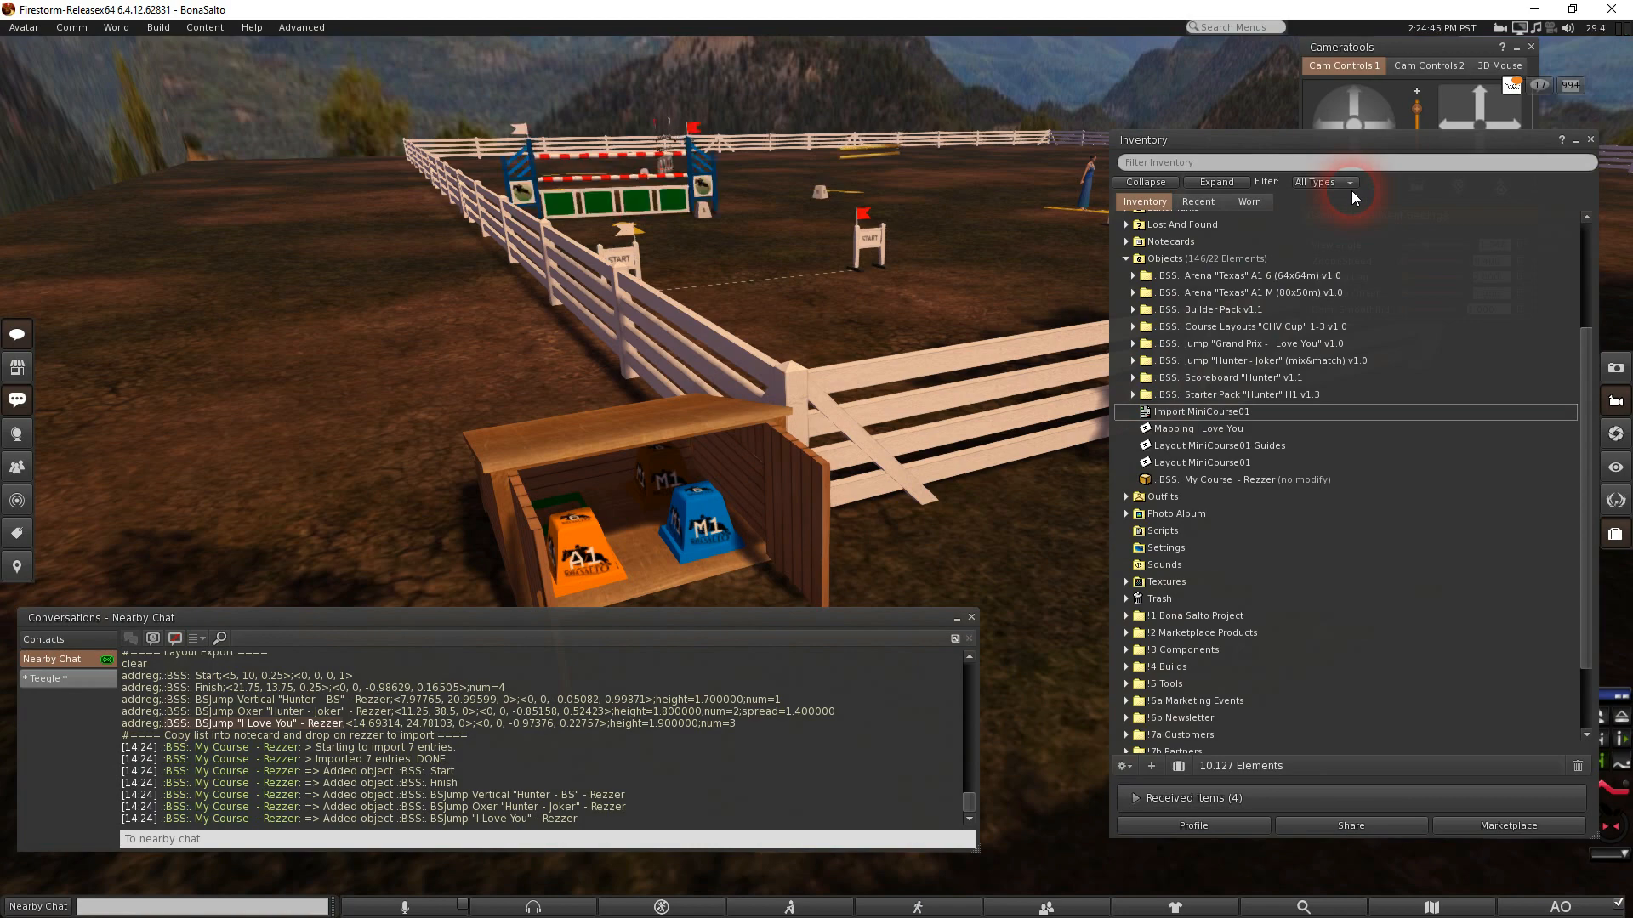
# Export the My Course rezzer's layout to nearby chat and highlight the exported entries to check their protection
pyautogui.click(713, 515)
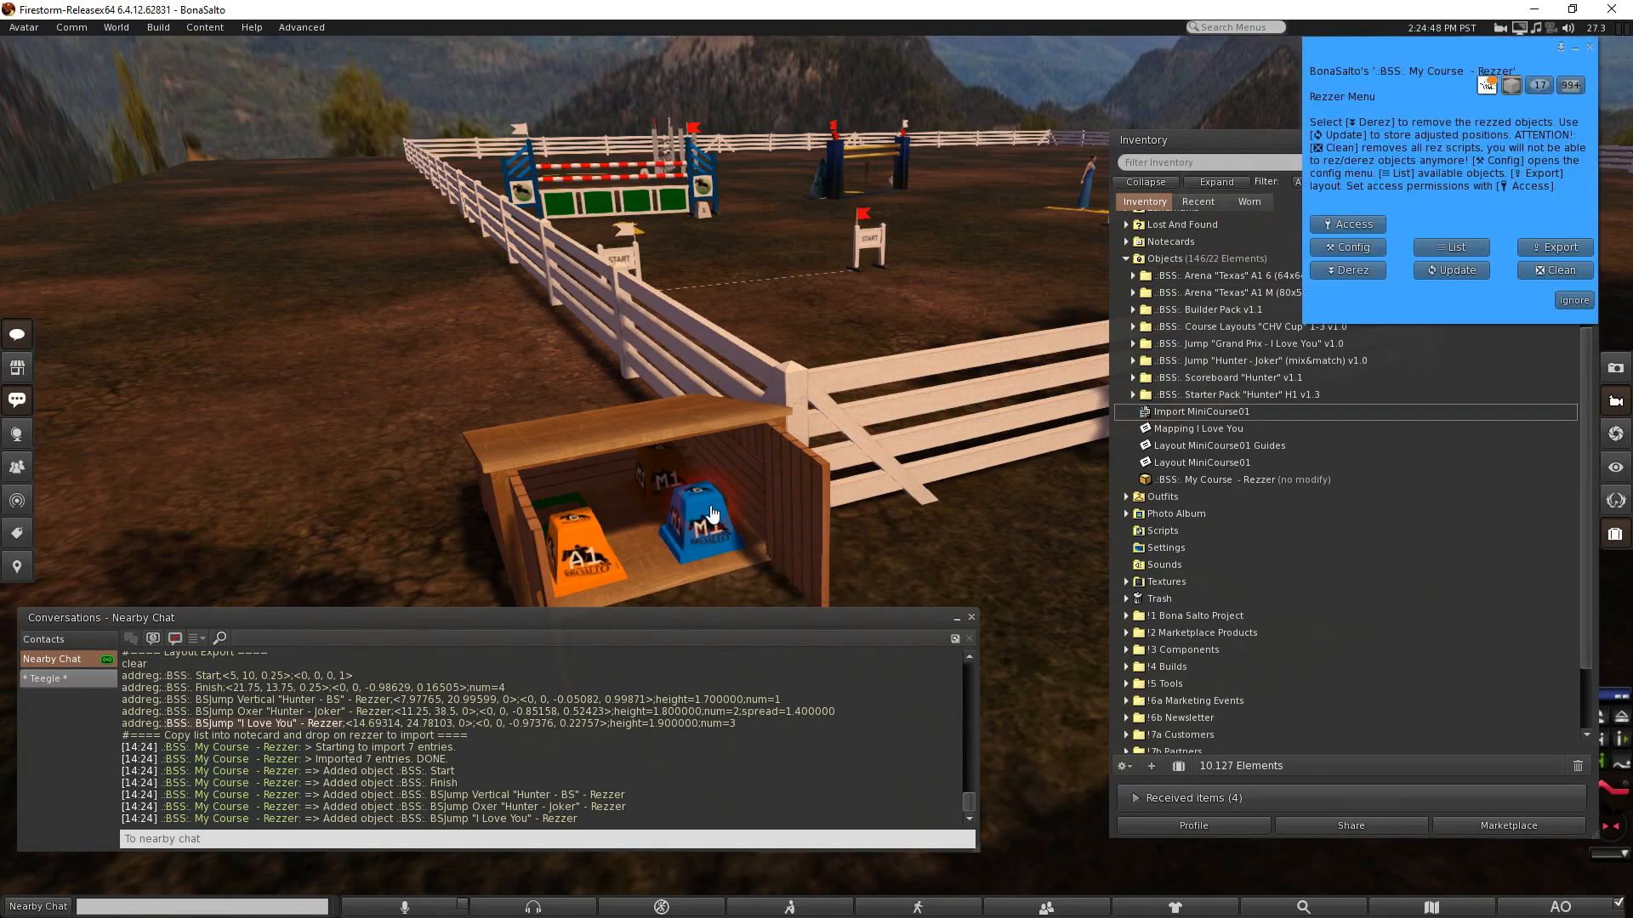
pyautogui.click(1536, 250)
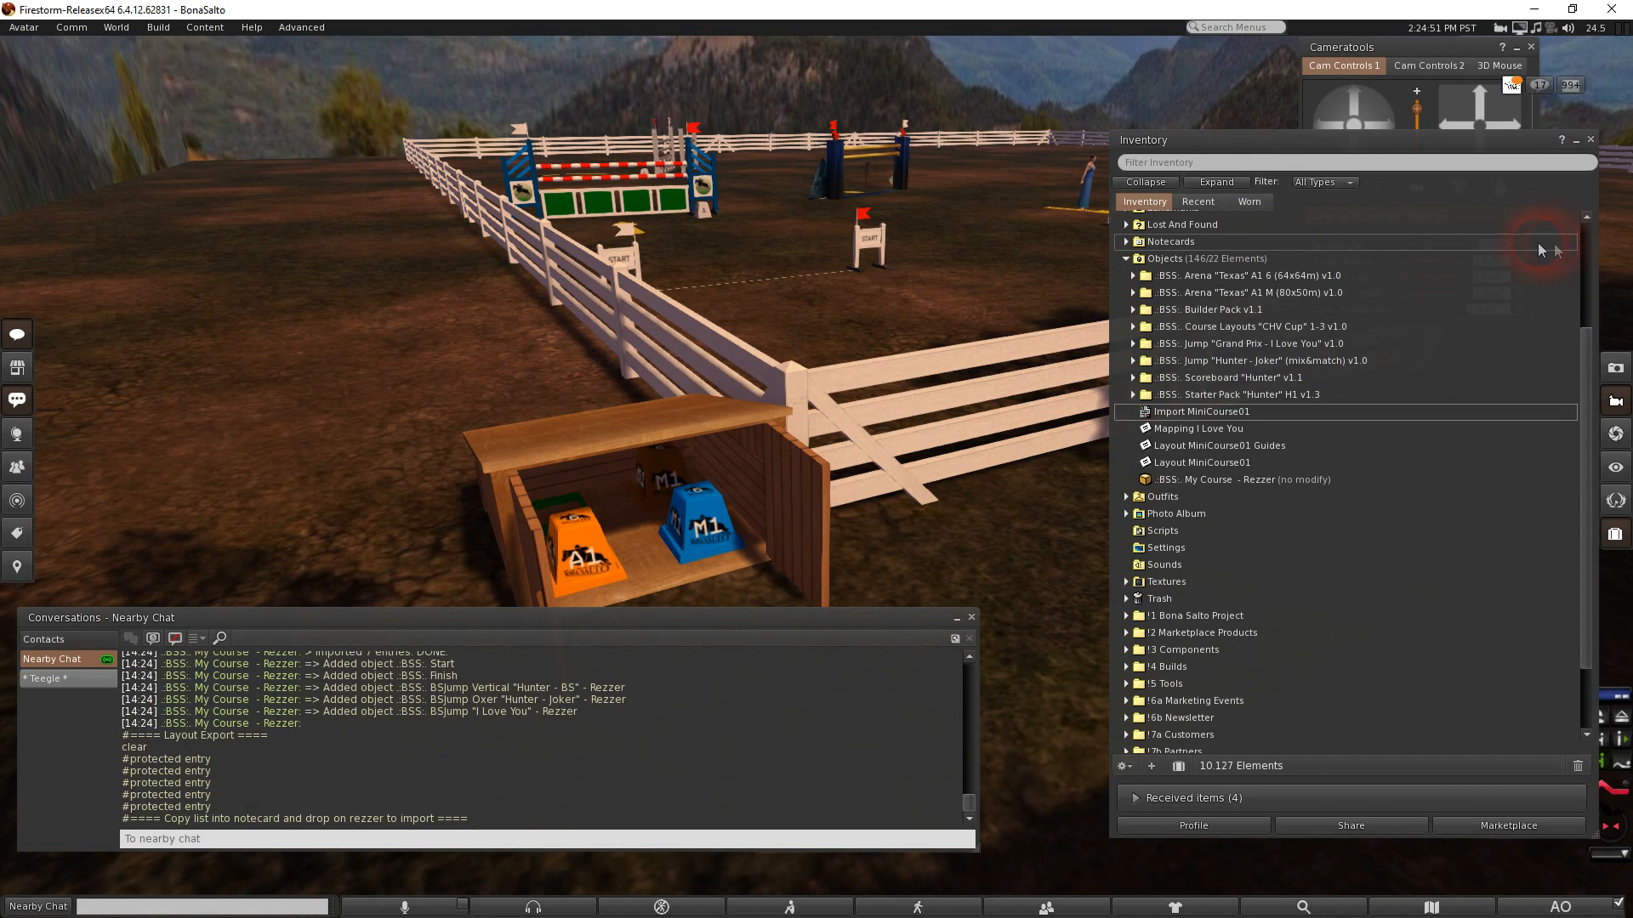
pyautogui.click(541, 657)
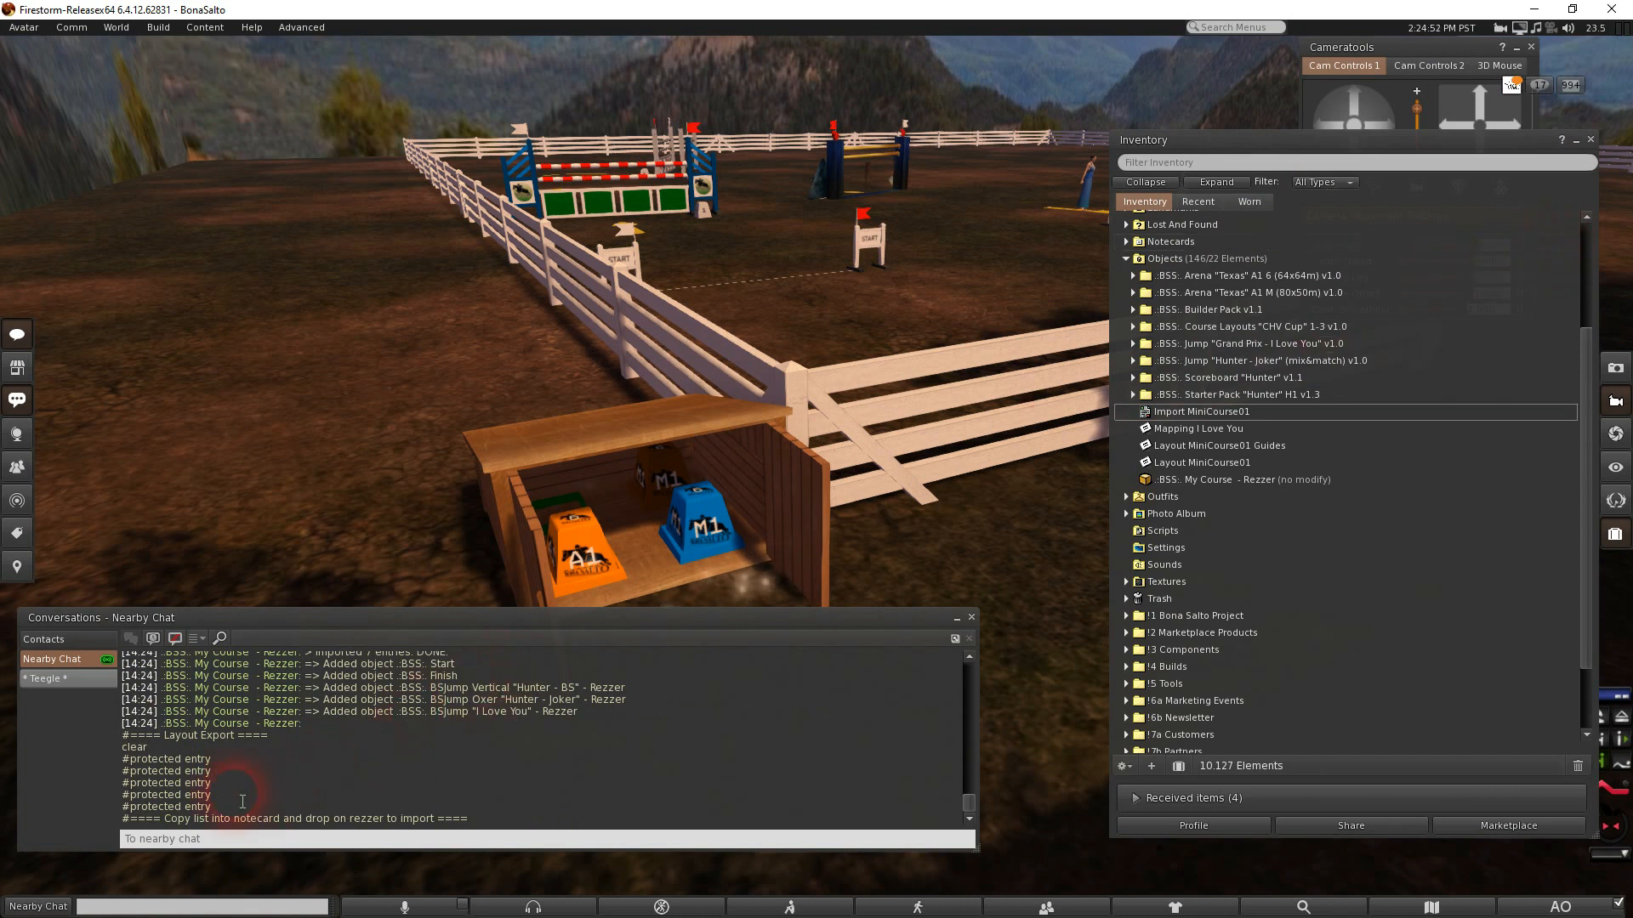
pyautogui.moveTo(214, 809); pyautogui.dragTo(125, 768)
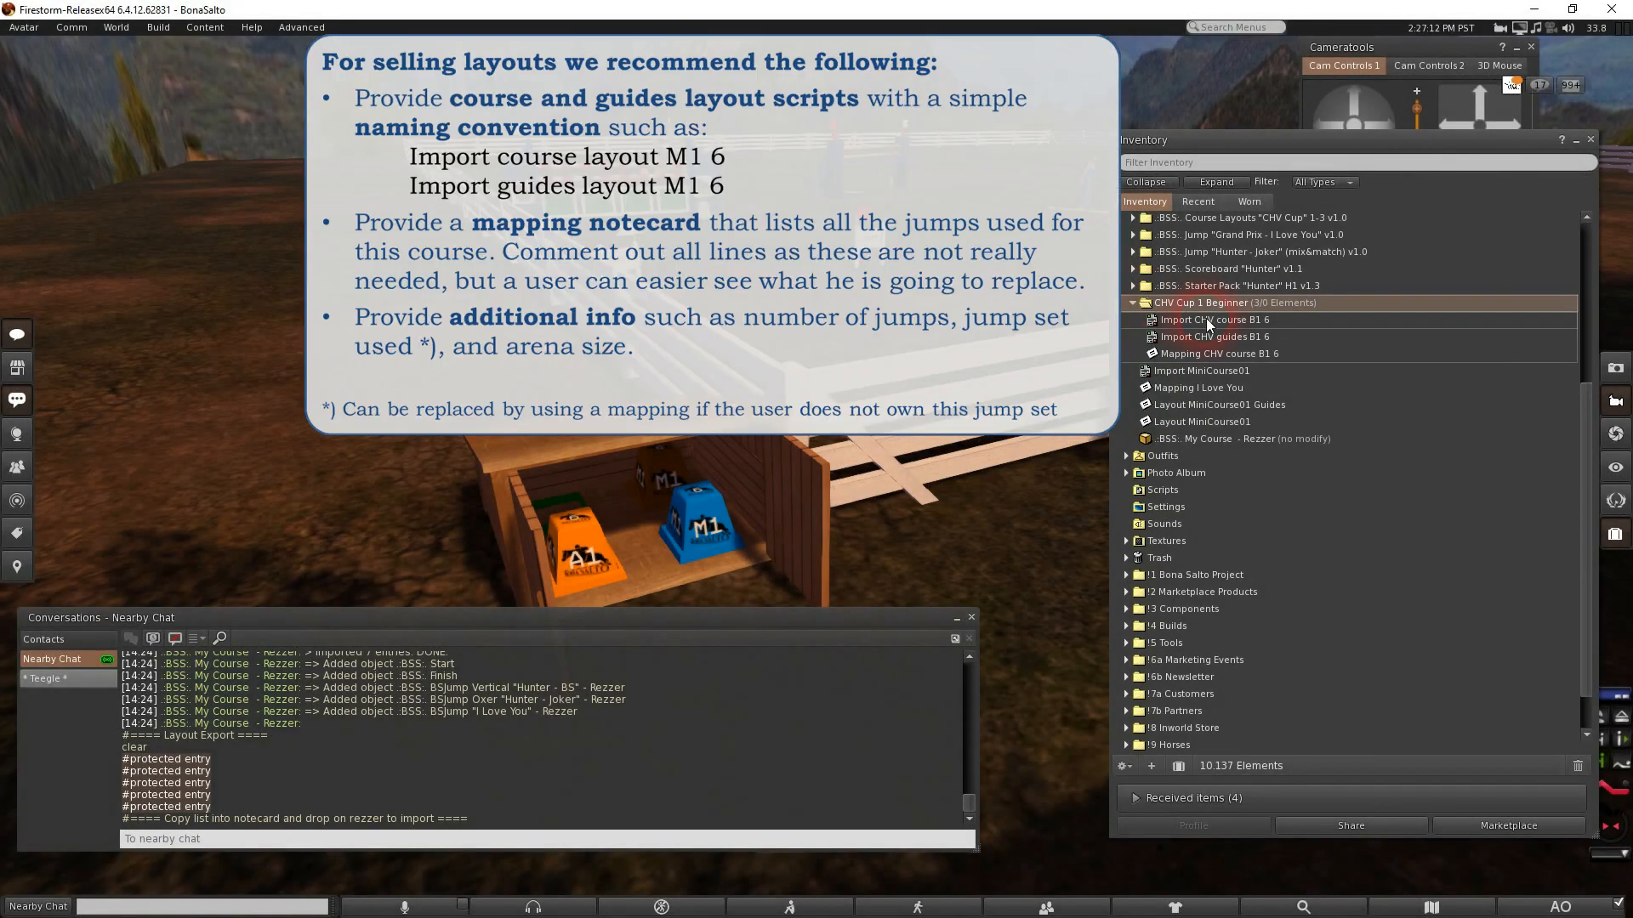
# View the item properties of the Import CHV course B1 6 and Import CHV guides B1 6 scripts to check their next-owner permissions
pyautogui.rightClick(1207, 318)
pyautogui.click(1235, 355)
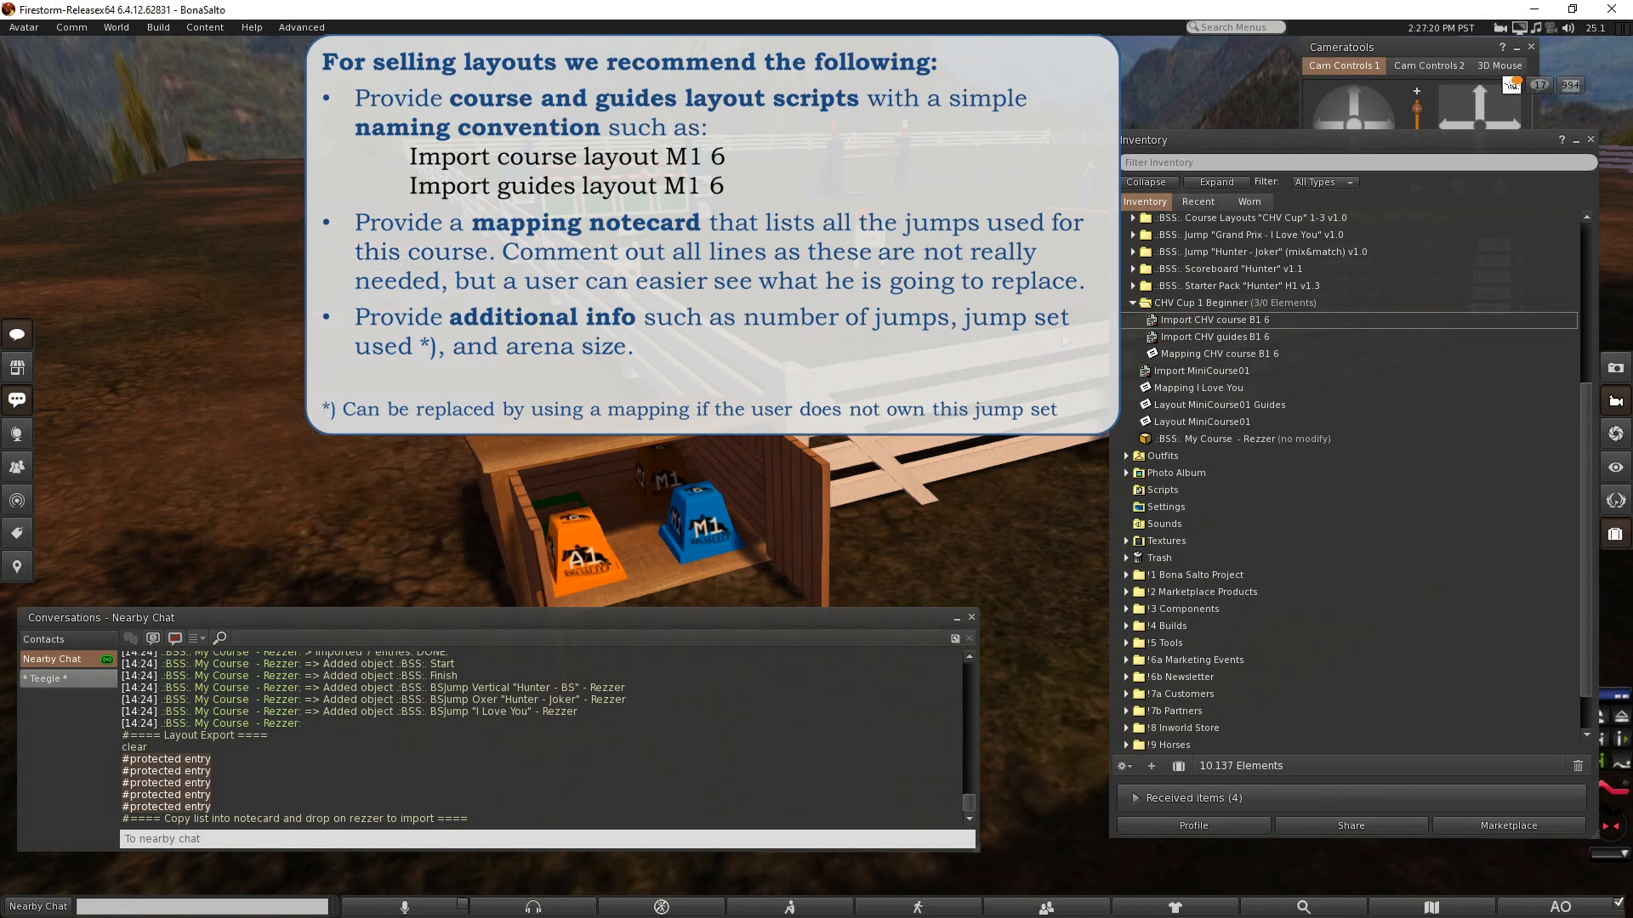
pyautogui.rightClick(1228, 337)
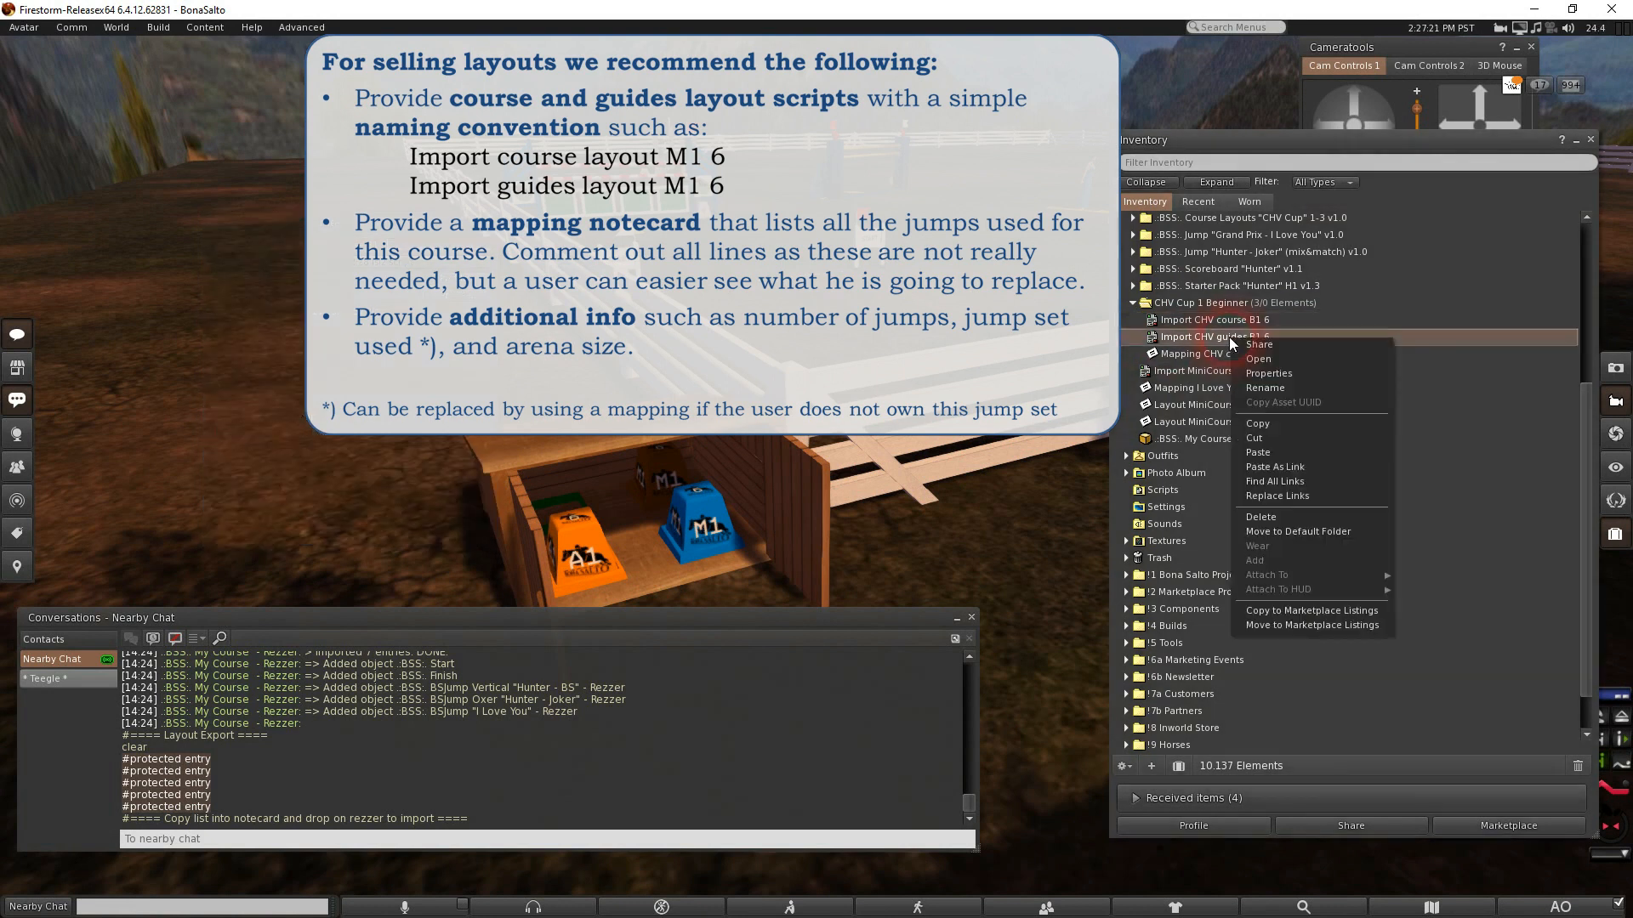
pyautogui.click(1261, 372)
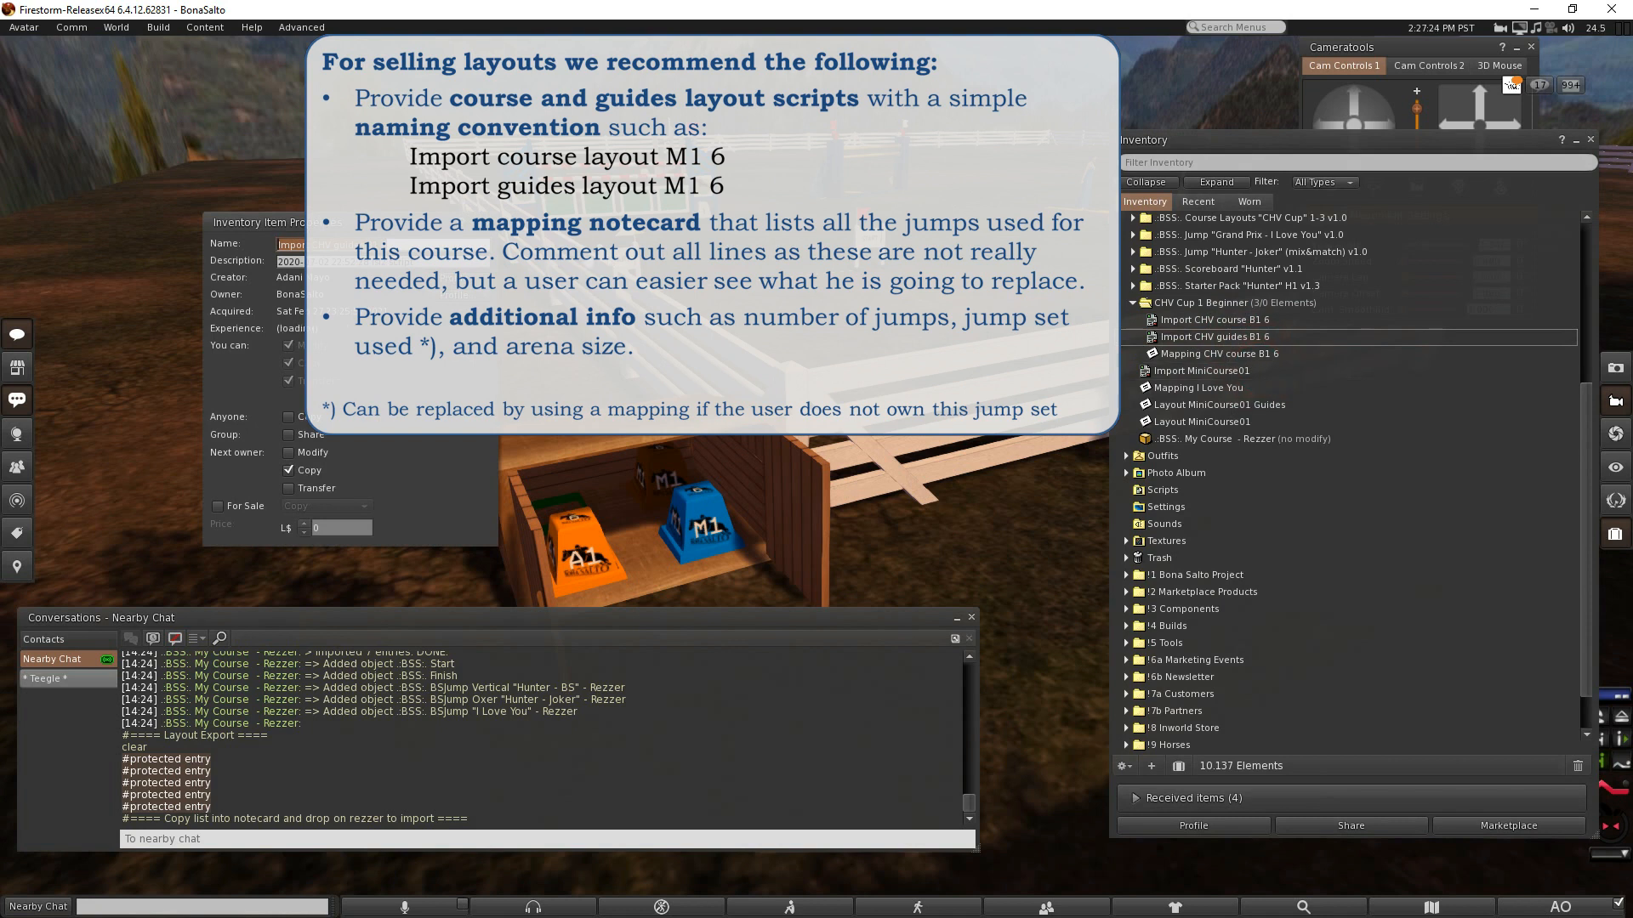
# Close the item properties, open the Mapping CHV course B1 6 notecard and highlight the comment mark on the jump 1 line
pyautogui.click(490, 222)
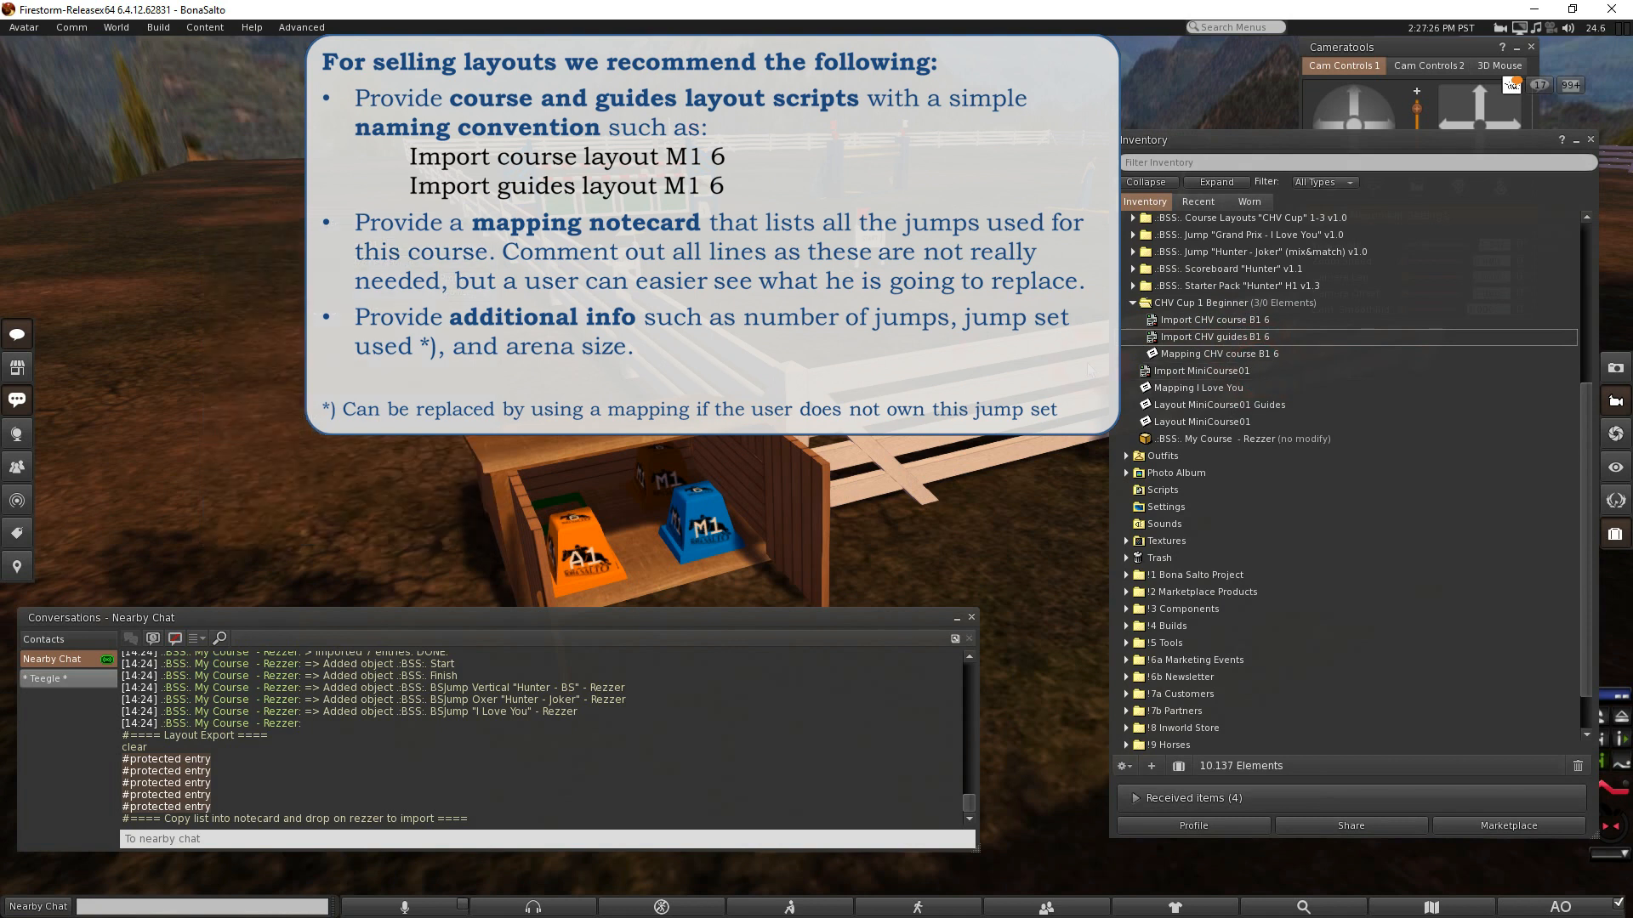
pyautogui.doubleClick(1191, 354)
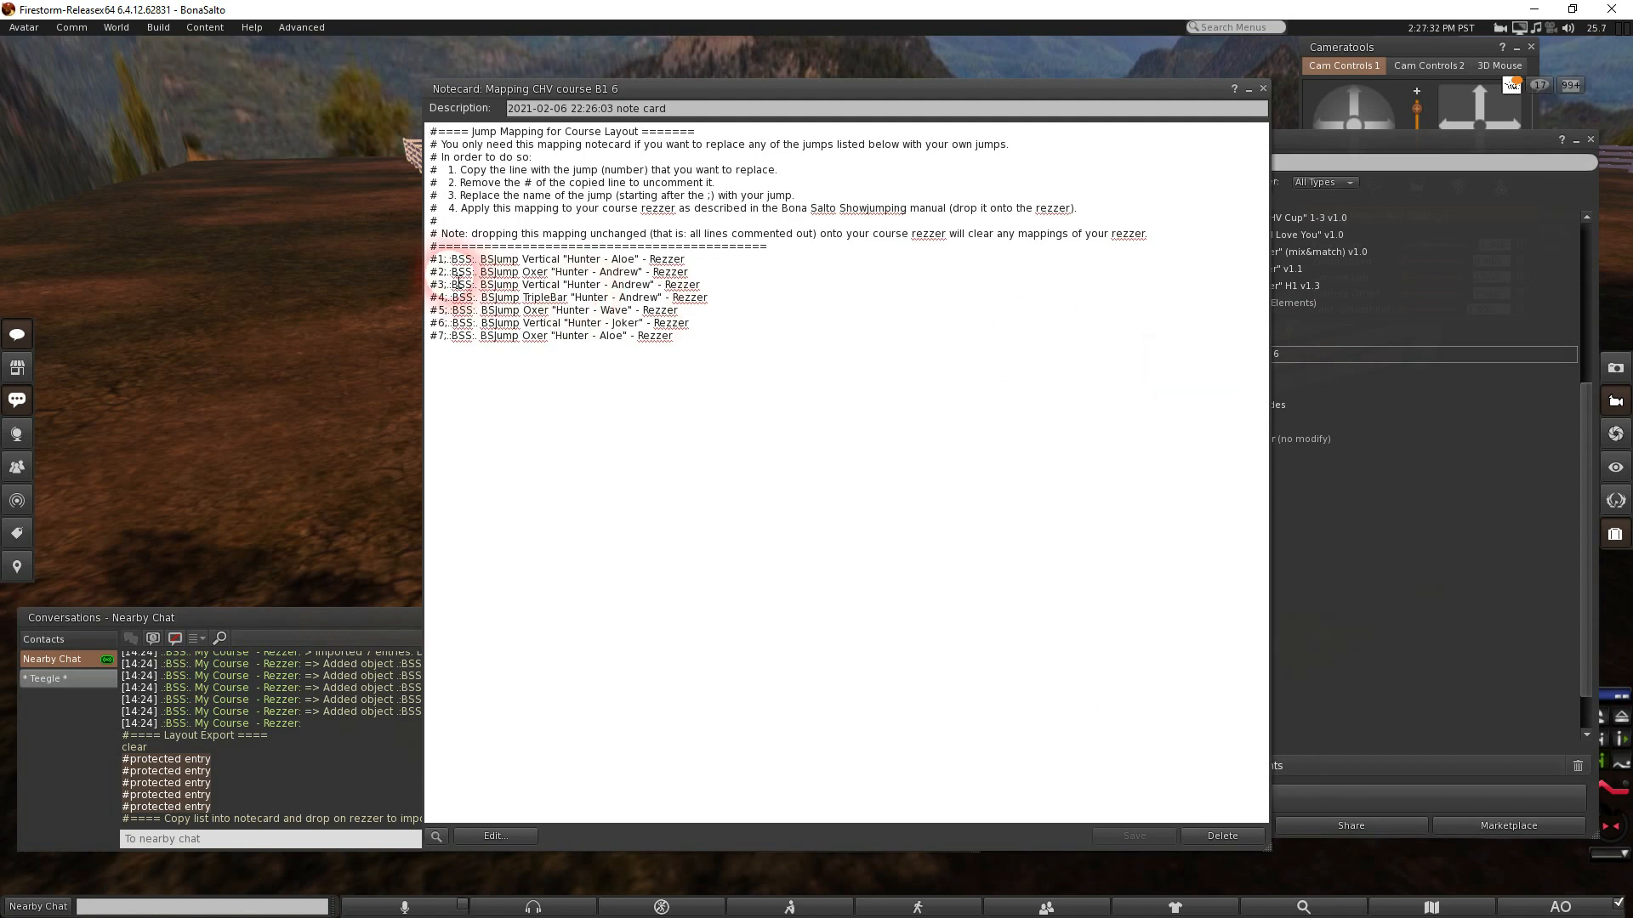
pyautogui.moveTo(430, 261); pyautogui.dragTo(439, 261)
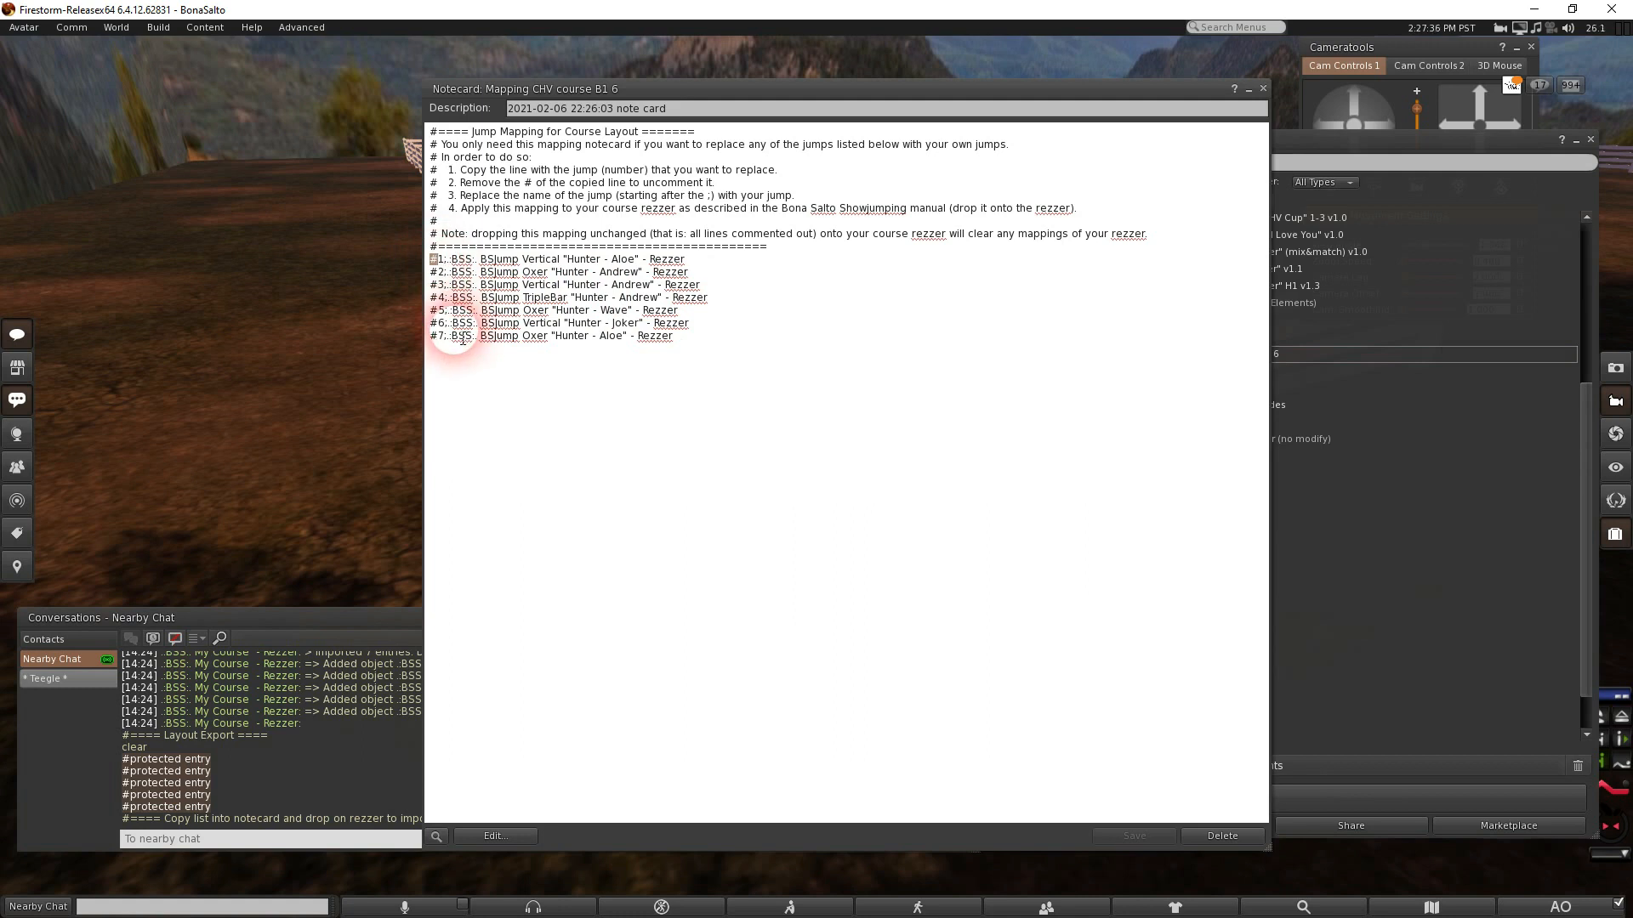
# Copy the BSJump "I Love You" - Rezzer entry from the nearby chat's available items list onto a new notecard line below the #3 jump
pyautogui.click(330, 619)
pyautogui.moveTo(969, 803); pyautogui.dragTo(977, 762)
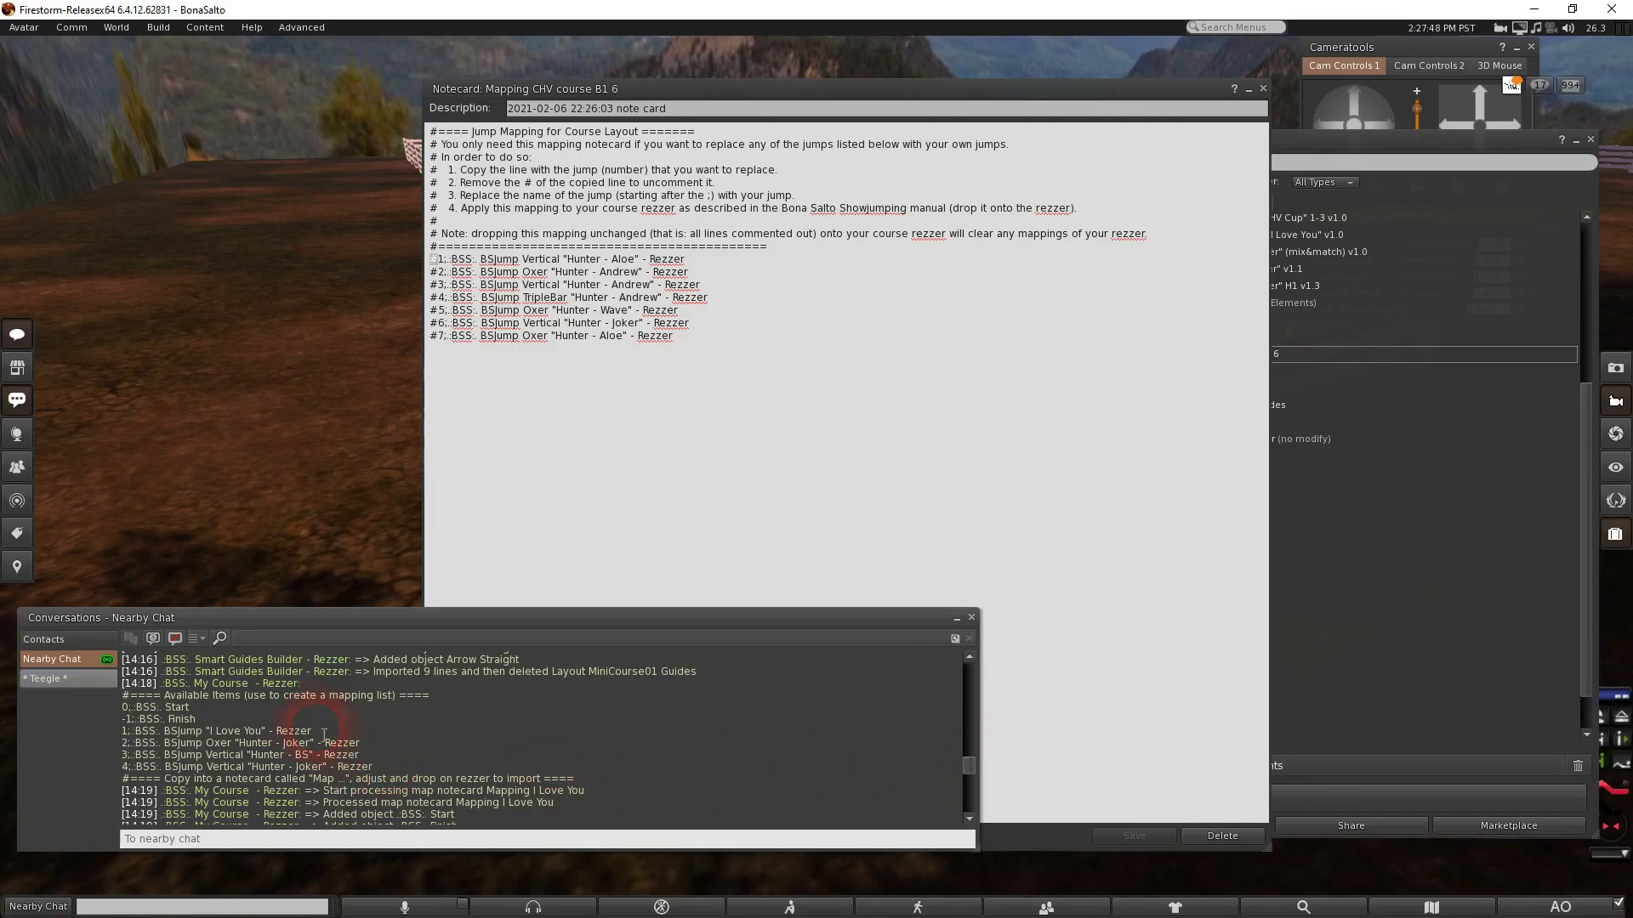
pyautogui.moveTo(312, 732); pyautogui.dragTo(130, 734)
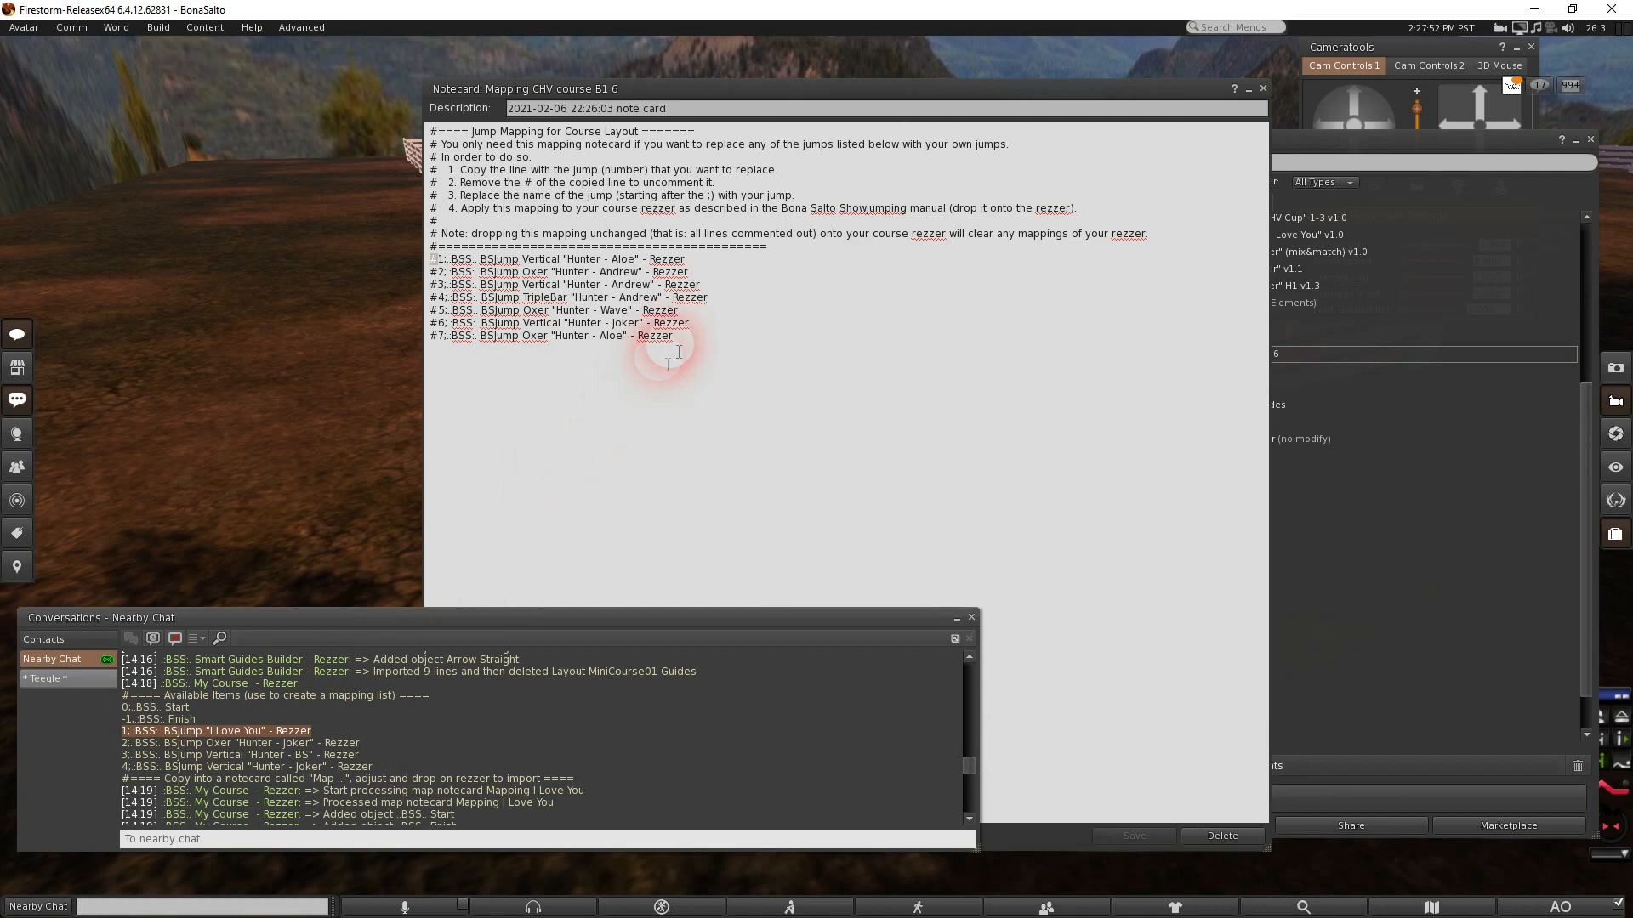
pyautogui.click(717, 290)
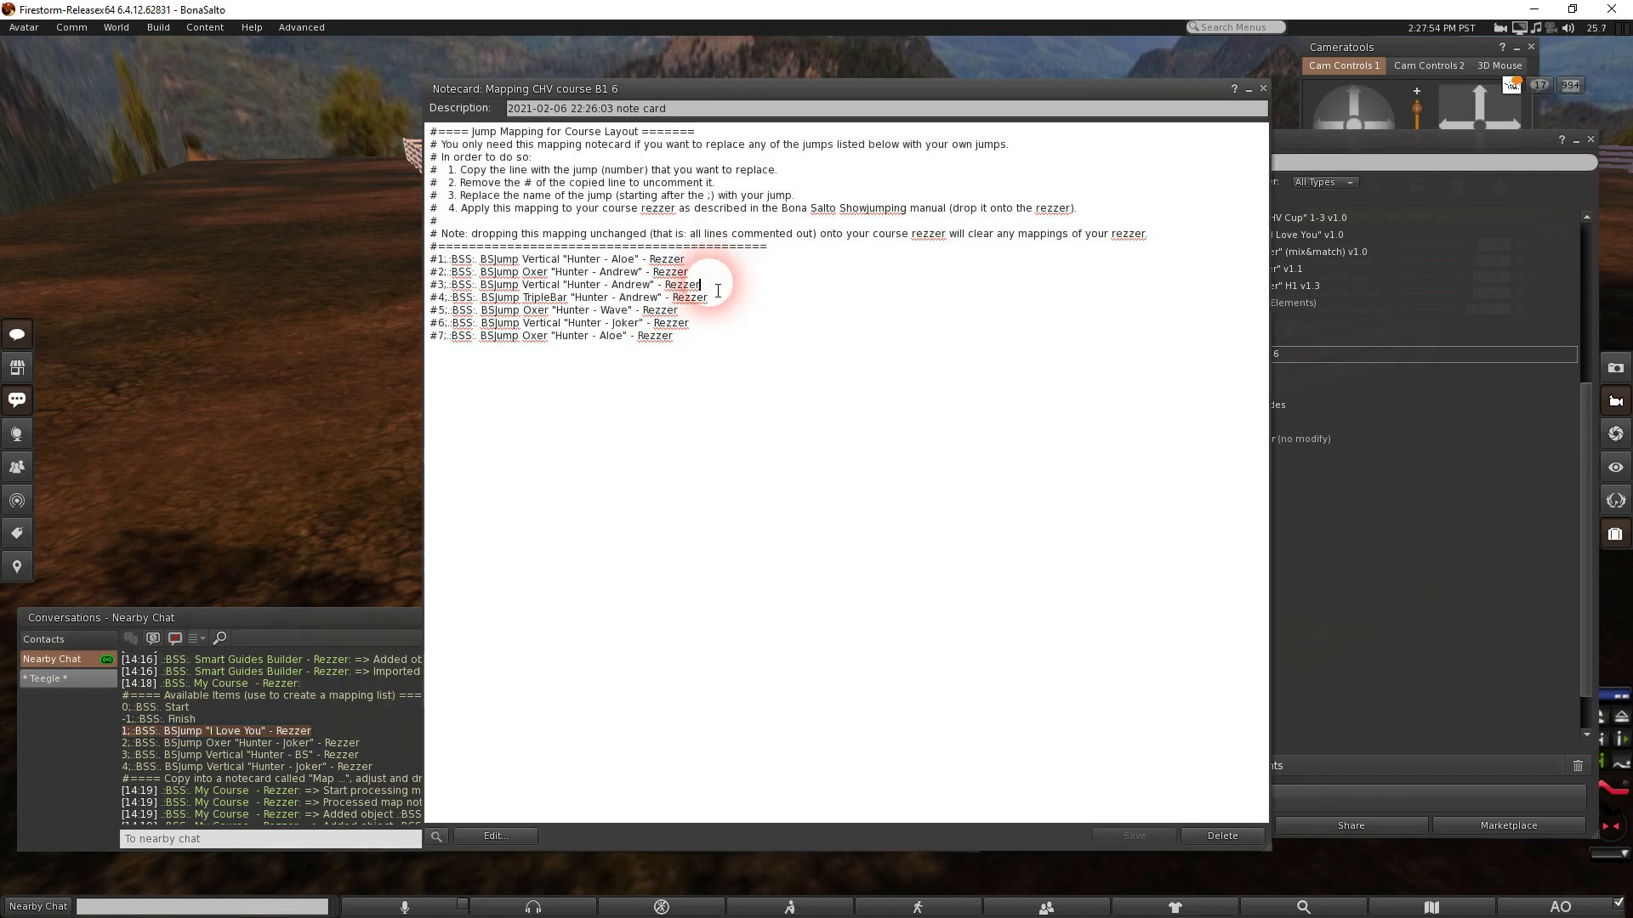
pyautogui.press('Return')
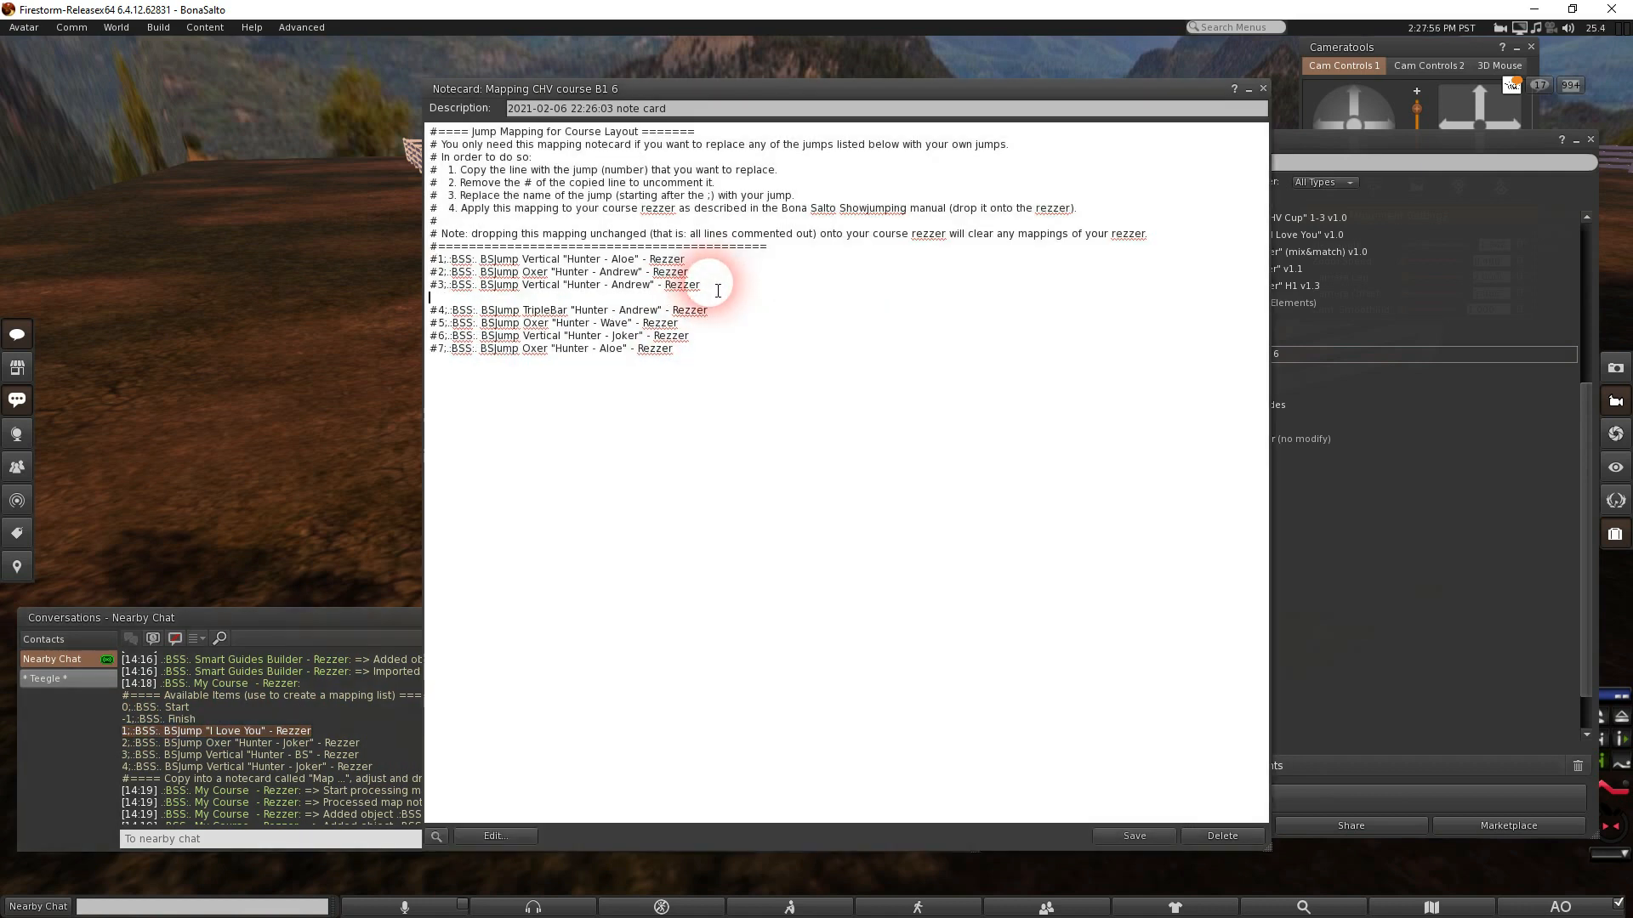
pyautogui.write('1;.:BSS:. BSJump "I Love You" - Rezzer')
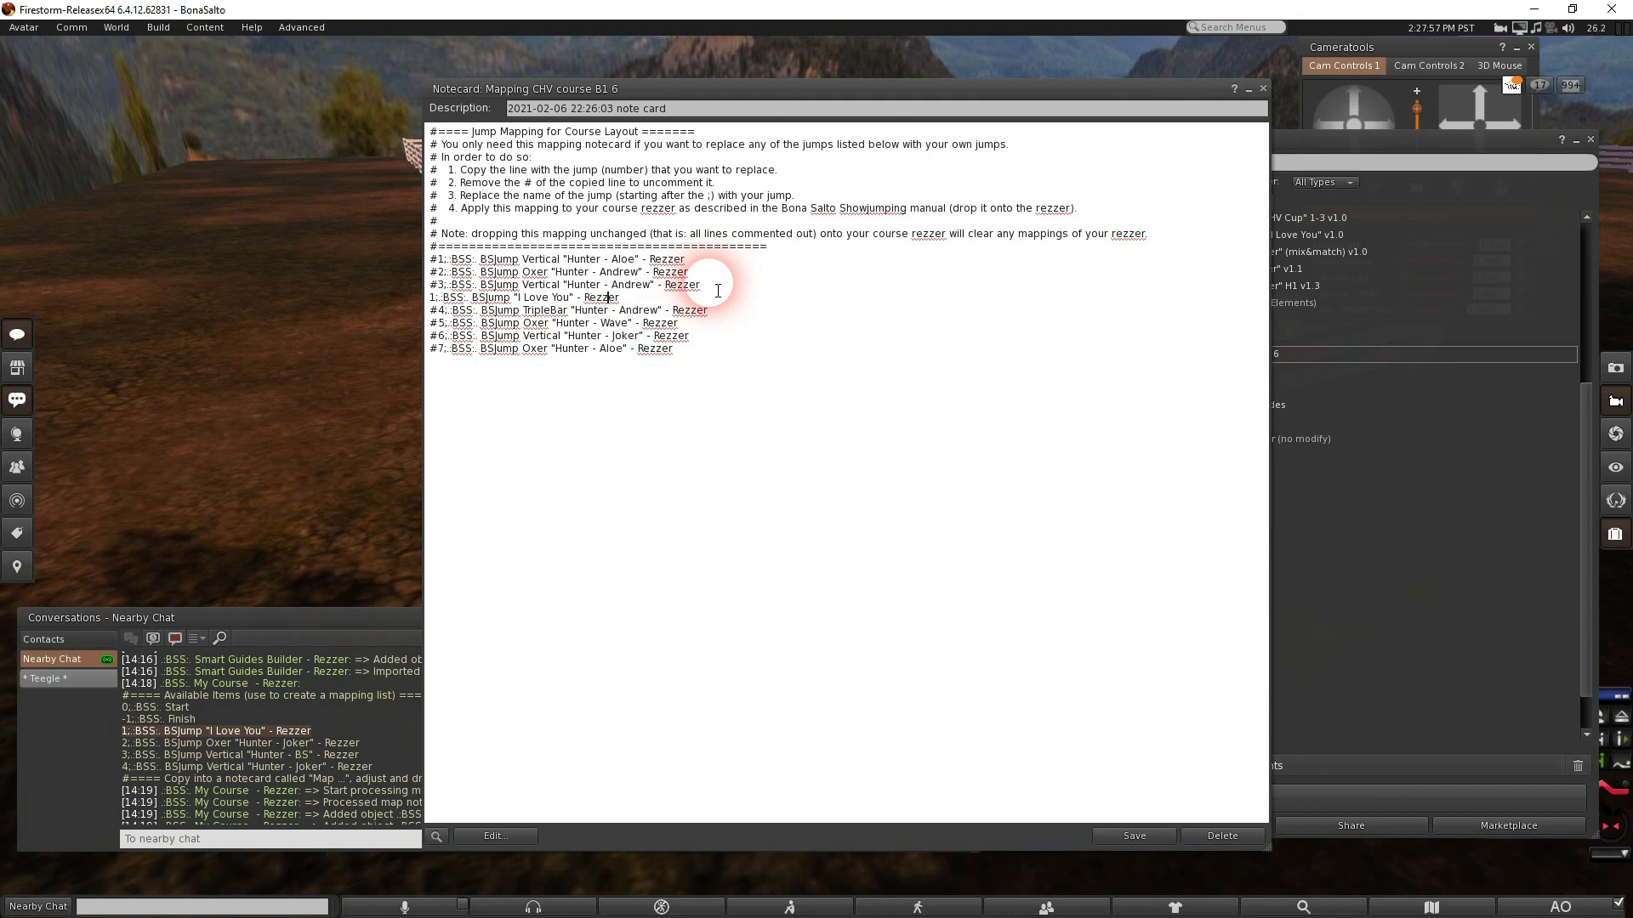
# Change the jump number of the inserted "I Love You" mapping line to 3
pyautogui.press('Left')
pyautogui.press('Left')
pyautogui.press('Left')
pyautogui.press('Left')
pyautogui.press('Left')
pyautogui.press('Left')
pyautogui.press('Left')
pyautogui.press('Left')
pyautogui.press('Left')
pyautogui.press('Left')
pyautogui.press('Left')
pyautogui.press('Left')
pyautogui.press('Left')
pyautogui.press('Left')
pyautogui.press('Left')
pyautogui.press('Left')
pyautogui.press('Left')
pyautogui.press('Left')
pyautogui.press('Left')
pyautogui.press('Left')
pyautogui.press('Left')
pyautogui.press('Left')
pyautogui.press('Left')
pyautogui.press('Left')
pyautogui.press('BackSpace')
pyautogui.write('3')
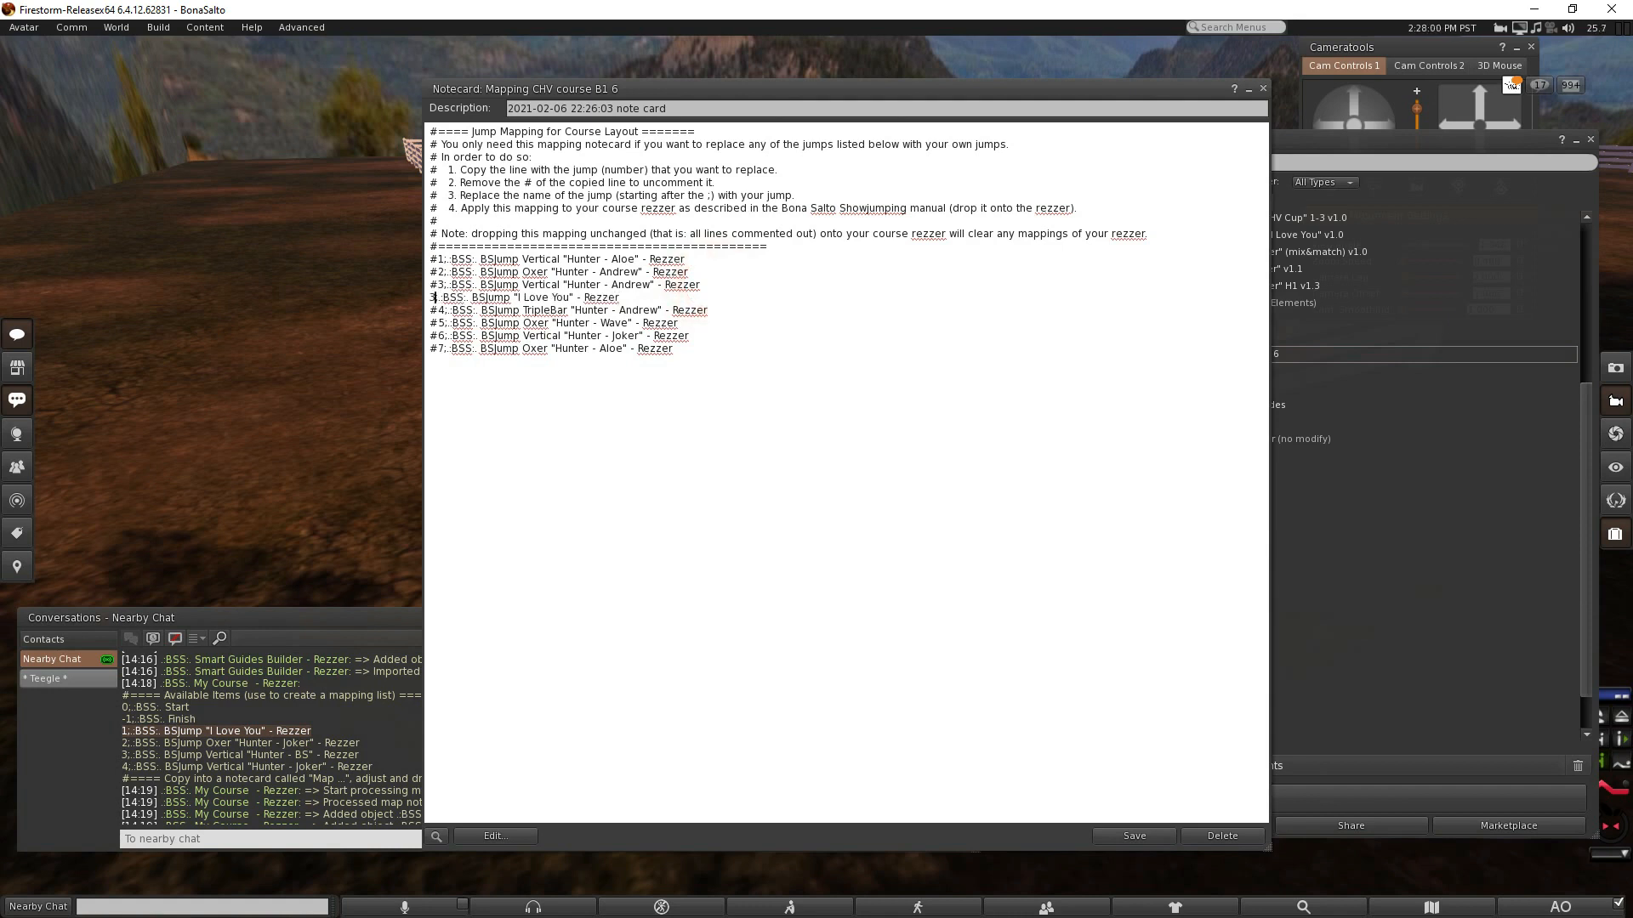